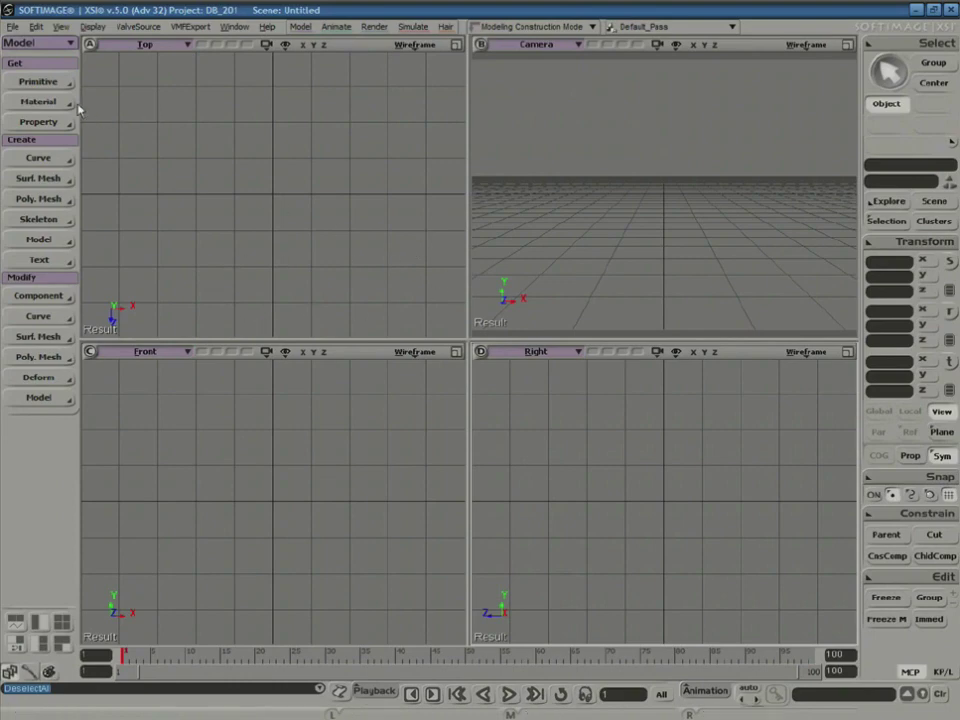
# - Add the Body - Man preset model to the scene and frame it in the four views
pyautogui.click(55, 83)
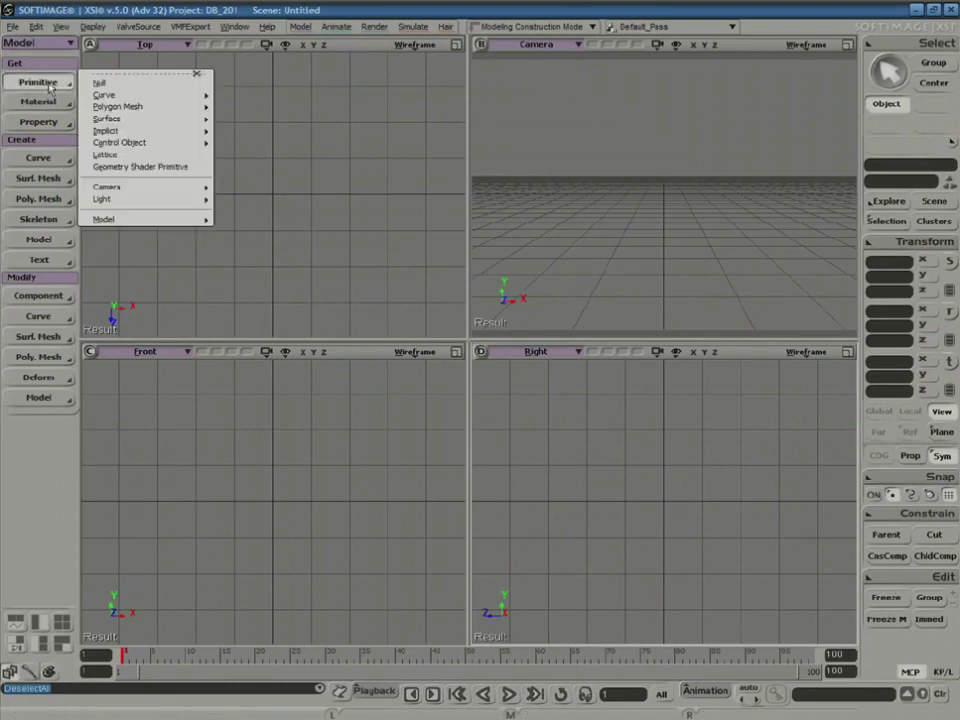
pyautogui.moveTo(127, 228)
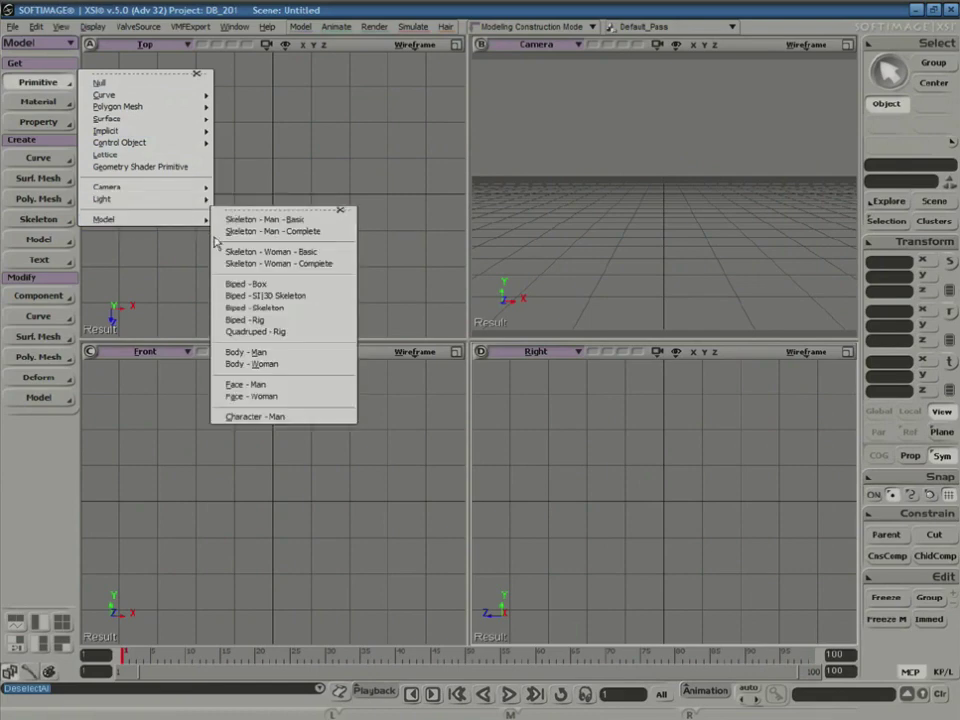
pyautogui.click(274, 356)
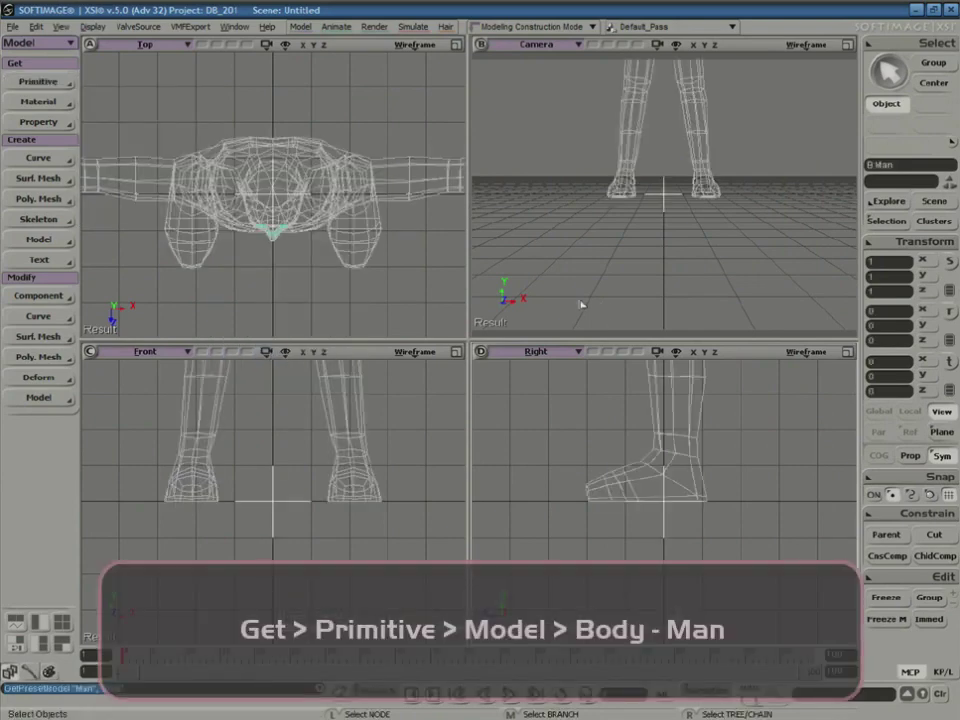
pyautogui.press('a')
pyautogui.press('a')
pyautogui.press('a')
pyautogui.press('a')
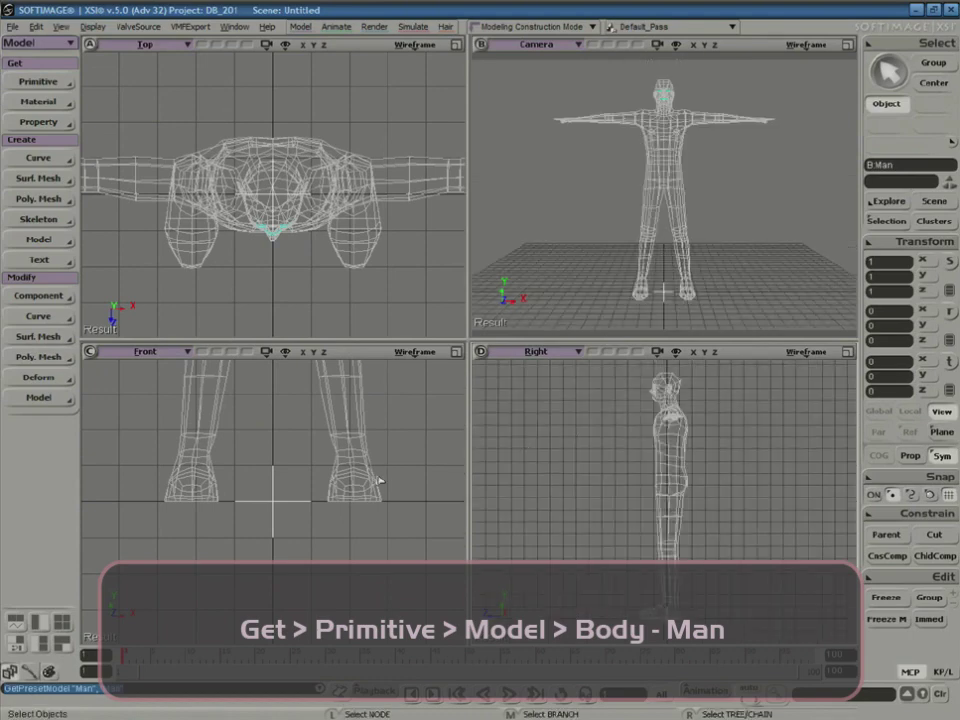
# - Set the Camera view to Shaded display and maximize it
pyautogui.press('s')
pyautogui.moveTo(718, 196); pyautogui.dragTo(690, 228, button='right')
pyautogui.click(808, 45)
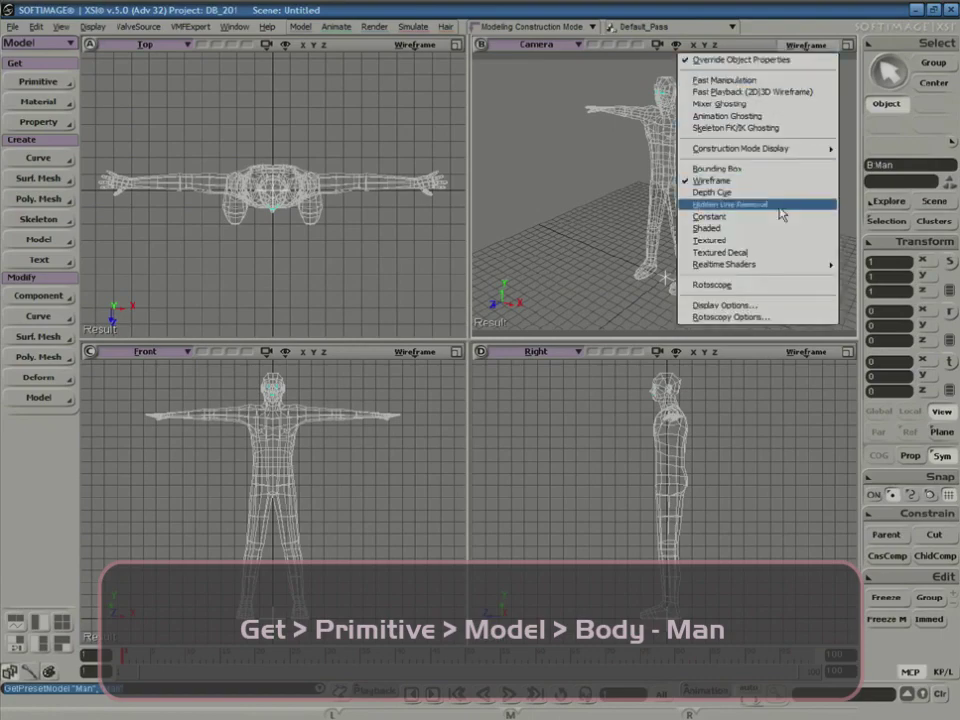
pyautogui.click(778, 232)
pyautogui.press('s')
pyautogui.moveTo(751, 243); pyautogui.dragTo(722, 258, button='right')
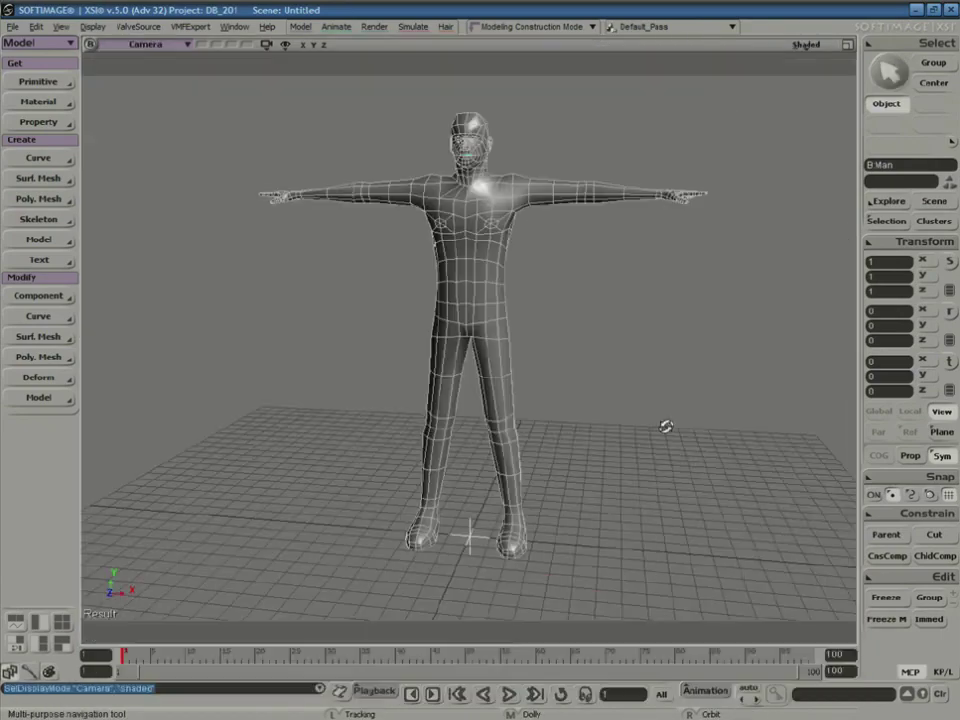
pyautogui.moveTo(666, 427); pyautogui.dragTo(641, 432, button='right')
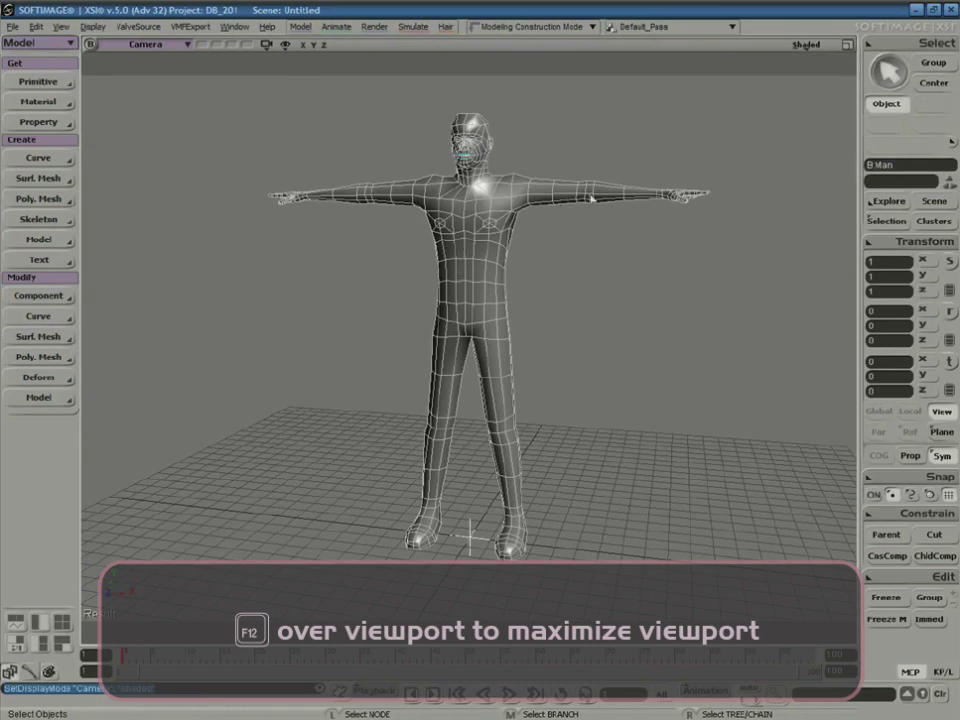
pyautogui.press('s')
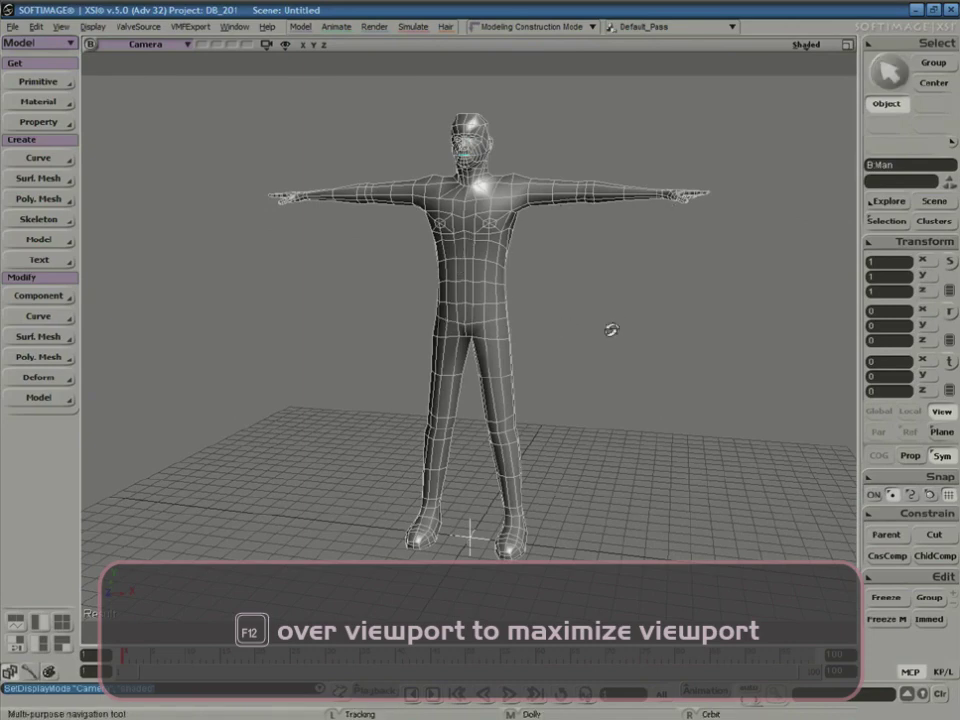
pyautogui.moveTo(611, 328); pyautogui.dragTo(571, 331, button='right')
pyautogui.press('s')
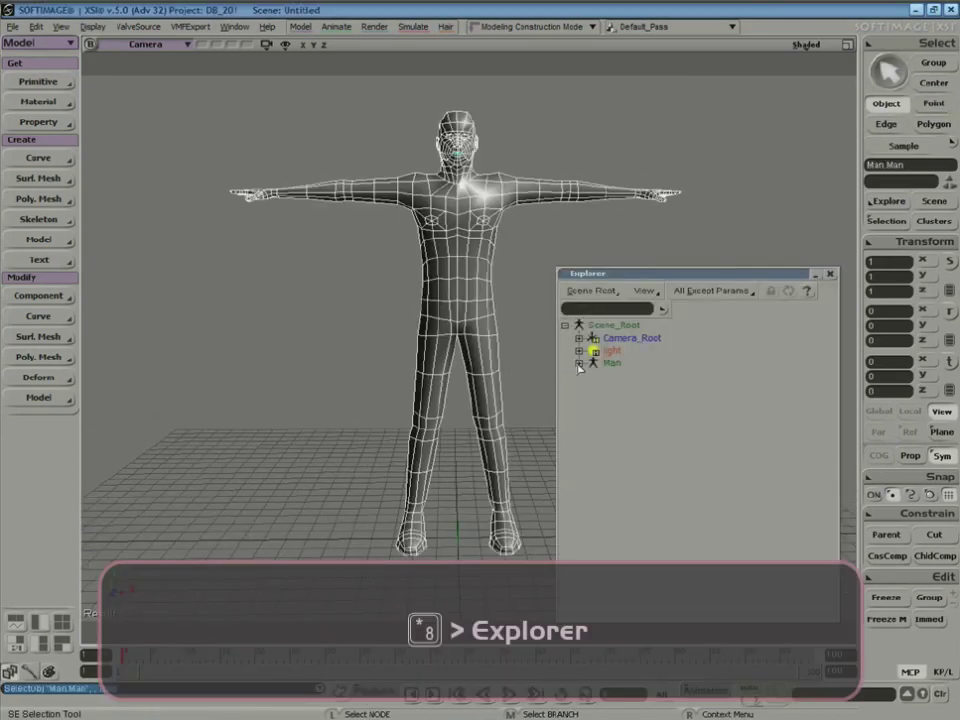
# - Inspect the Man mesh's clusters in the Explorer, highlight UV_Cluster, and close the Explorer
pyautogui.click(578, 362)
pyautogui.click(593, 426)
pyautogui.click(607, 439)
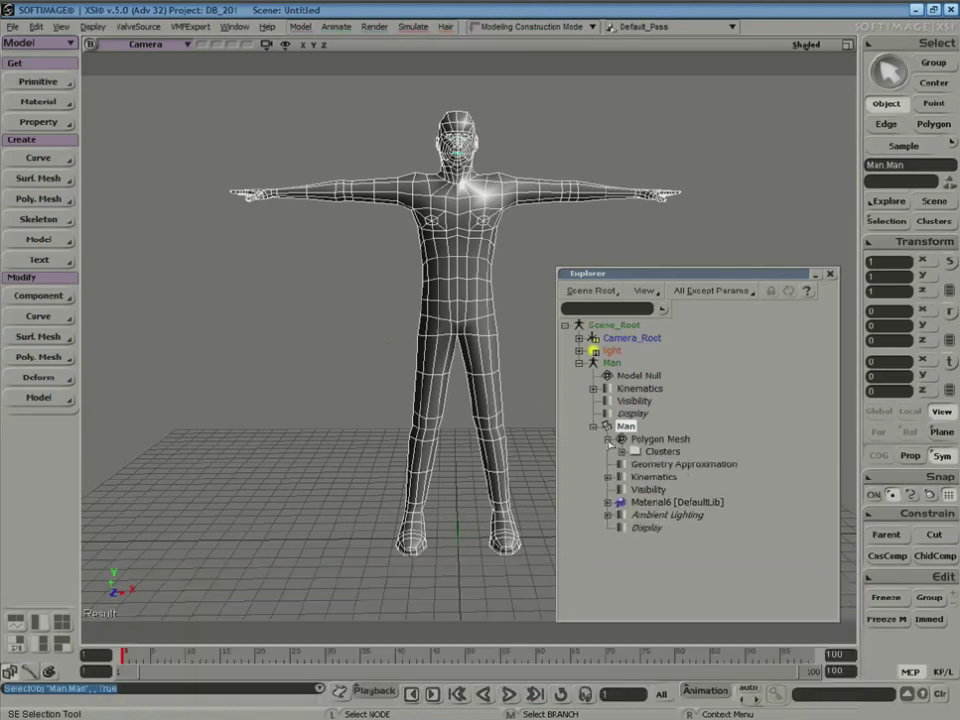
pyautogui.click(621, 451)
pyautogui.click(680, 477)
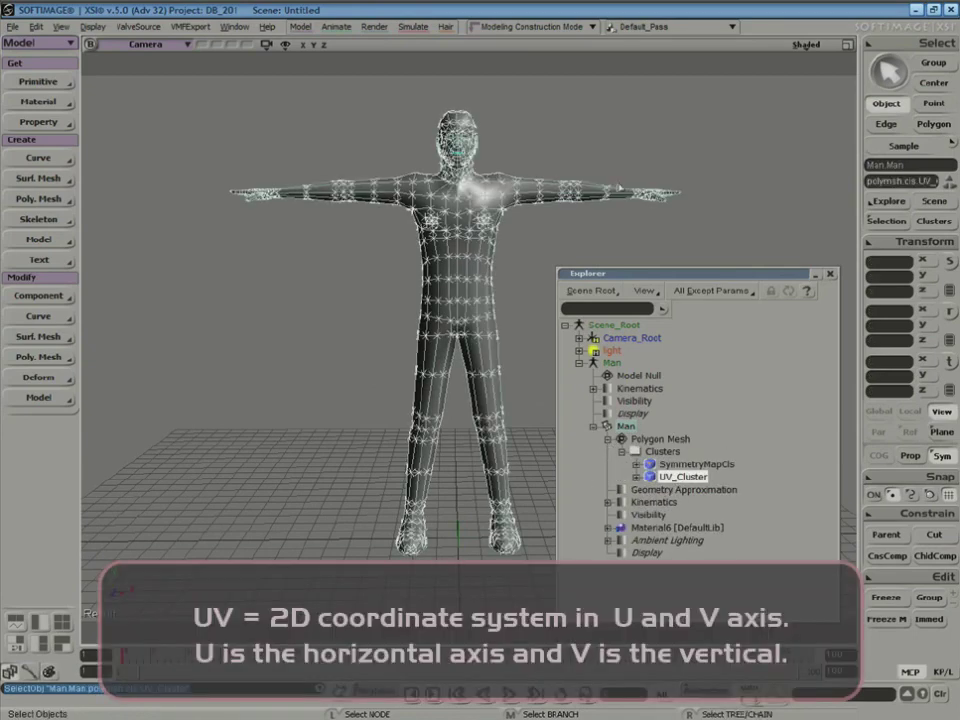
pyautogui.click(830, 273)
pyautogui.click(666, 305)
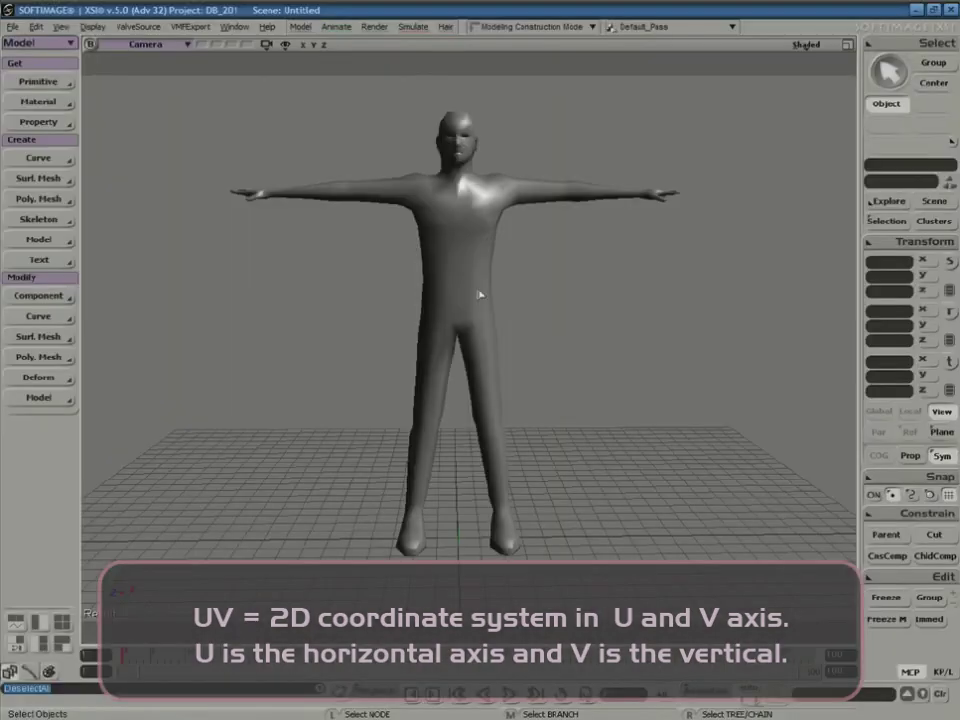
# - Select the man mesh and apply an Image texture to its material
pyautogui.click(497, 283)
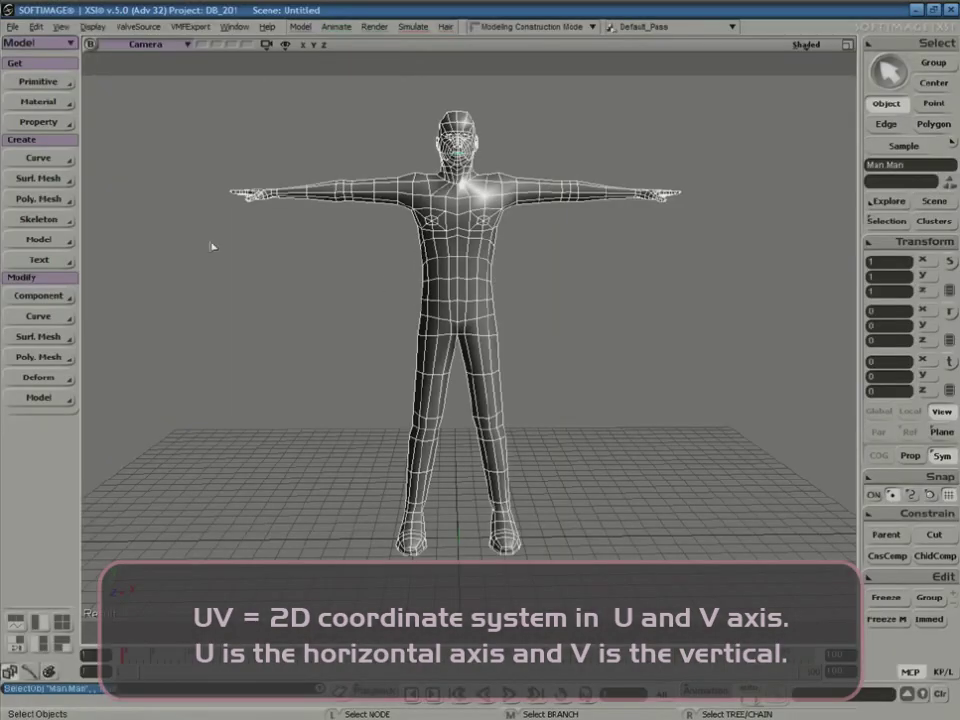
pyautogui.press('3')
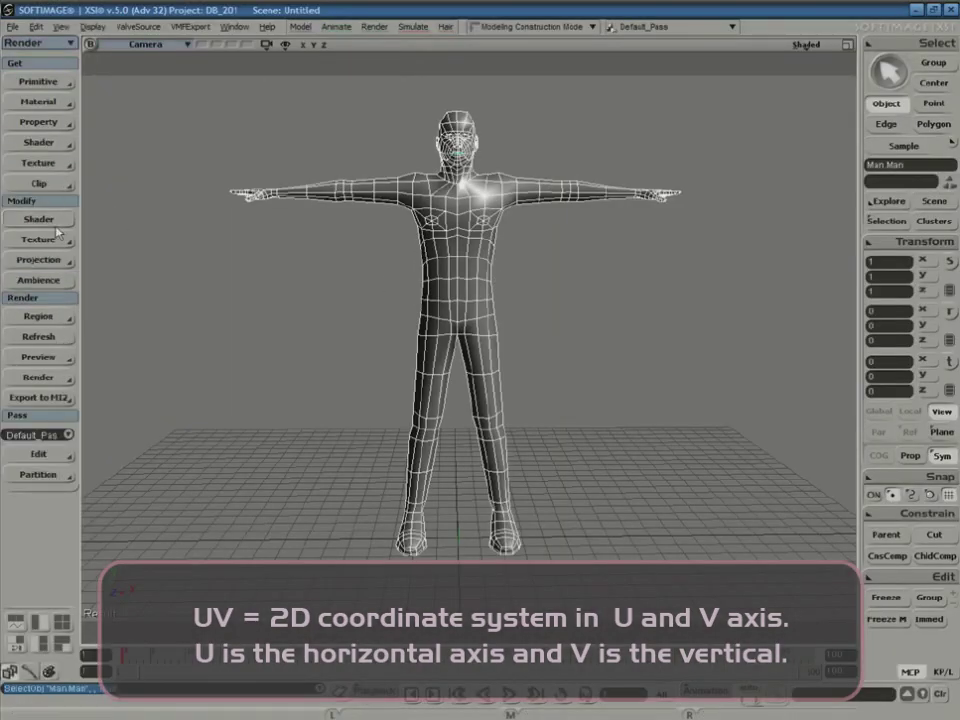
pyautogui.click(58, 166)
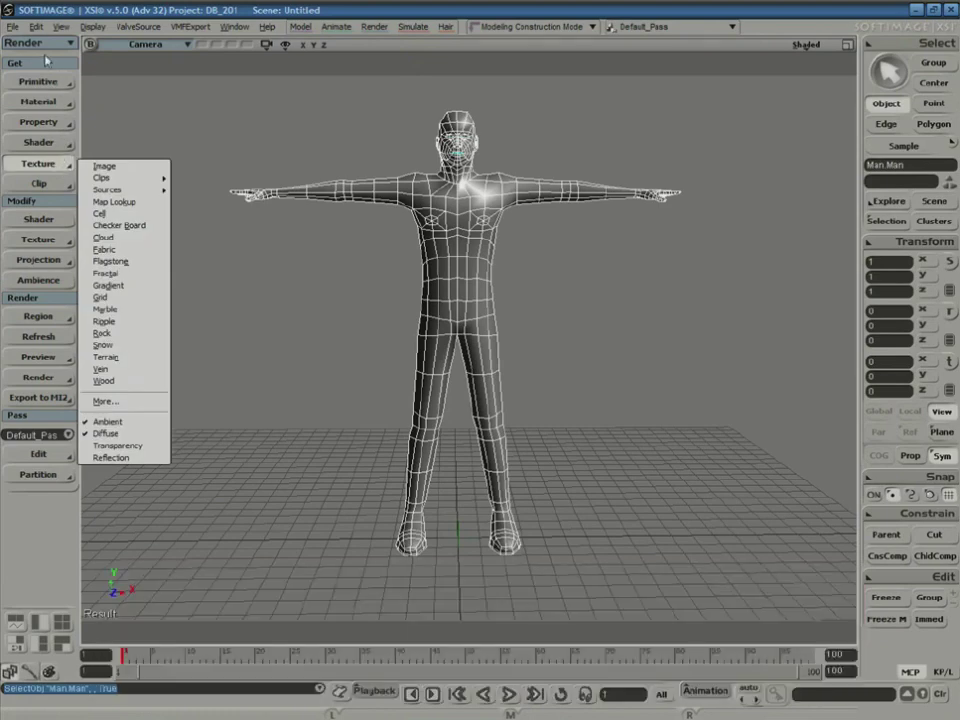
pyautogui.click(38, 43)
pyautogui.click(40, 88)
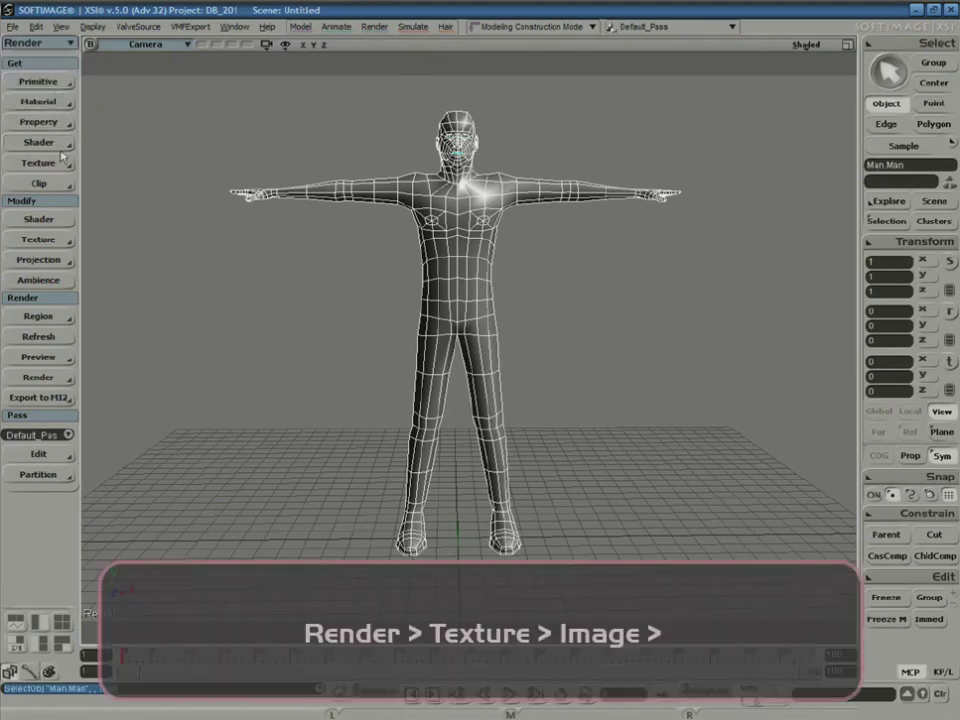
pyautogui.click(55, 164)
pyautogui.click(108, 167)
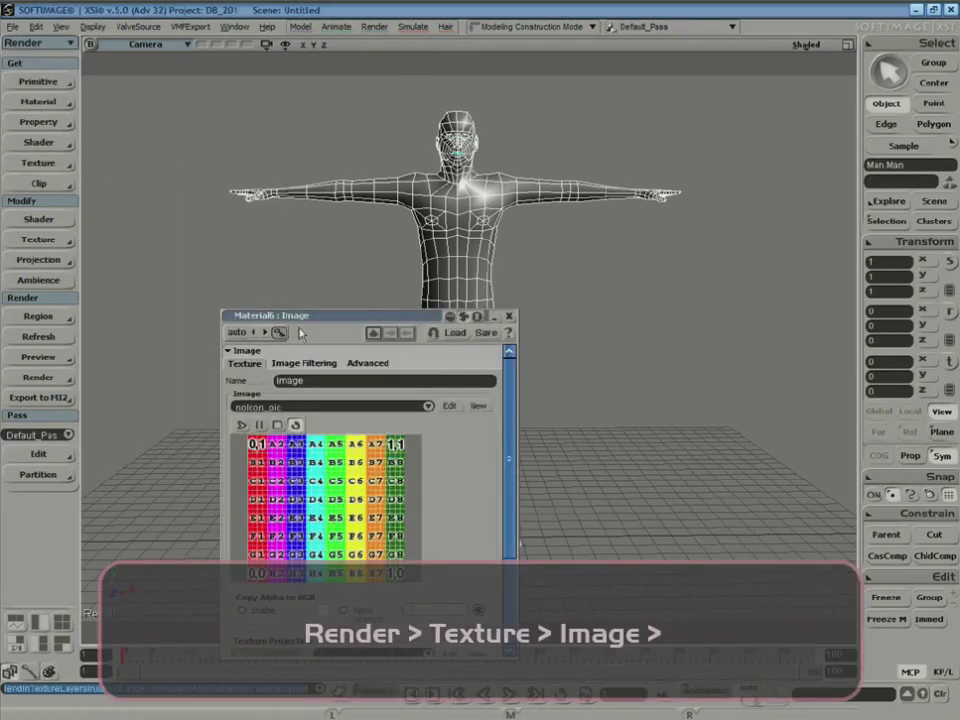
pyautogui.moveTo(300, 315); pyautogui.dragTo(170, 212)
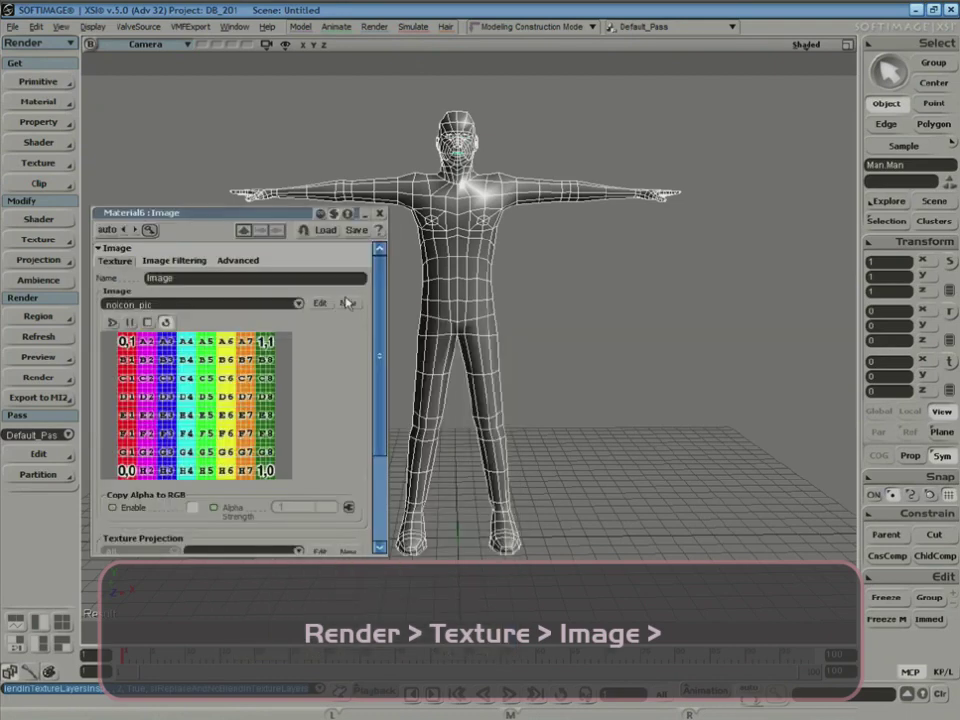
# - Load black.psd from the DB_201 project's Pictures folder as the texture's new image clip
pyautogui.click(347, 303)
pyautogui.click(376, 317)
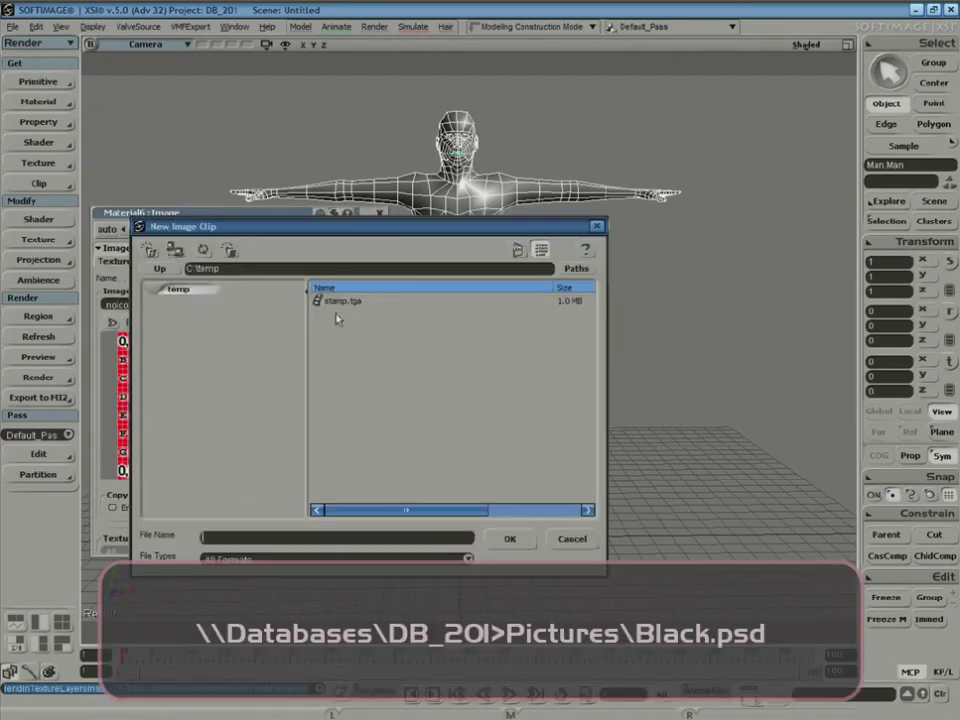
pyautogui.click(574, 270)
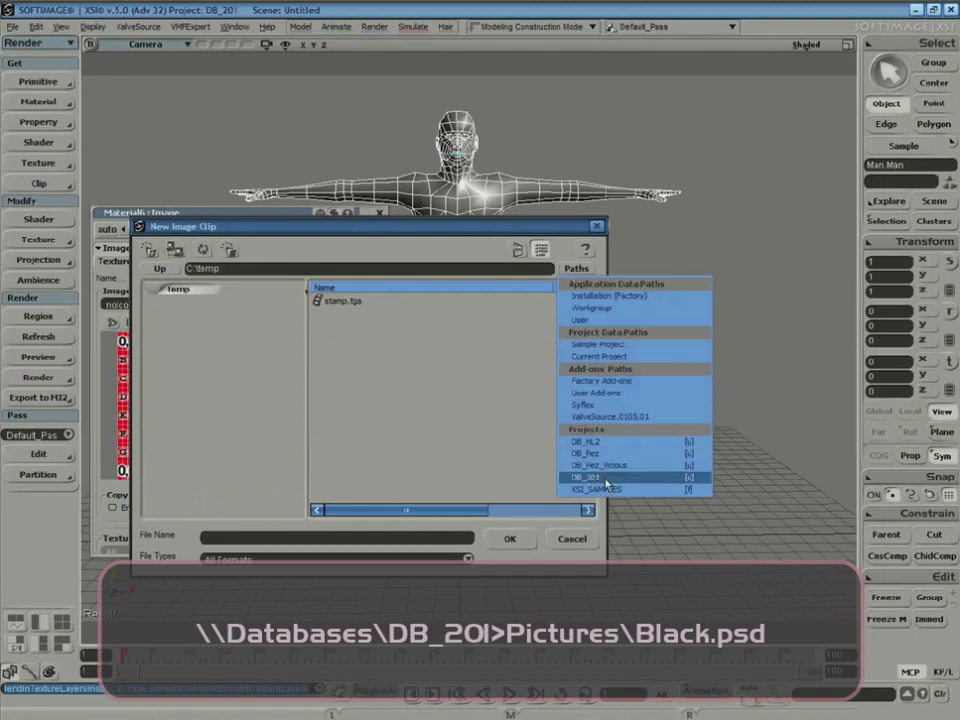
pyautogui.click(564, 478)
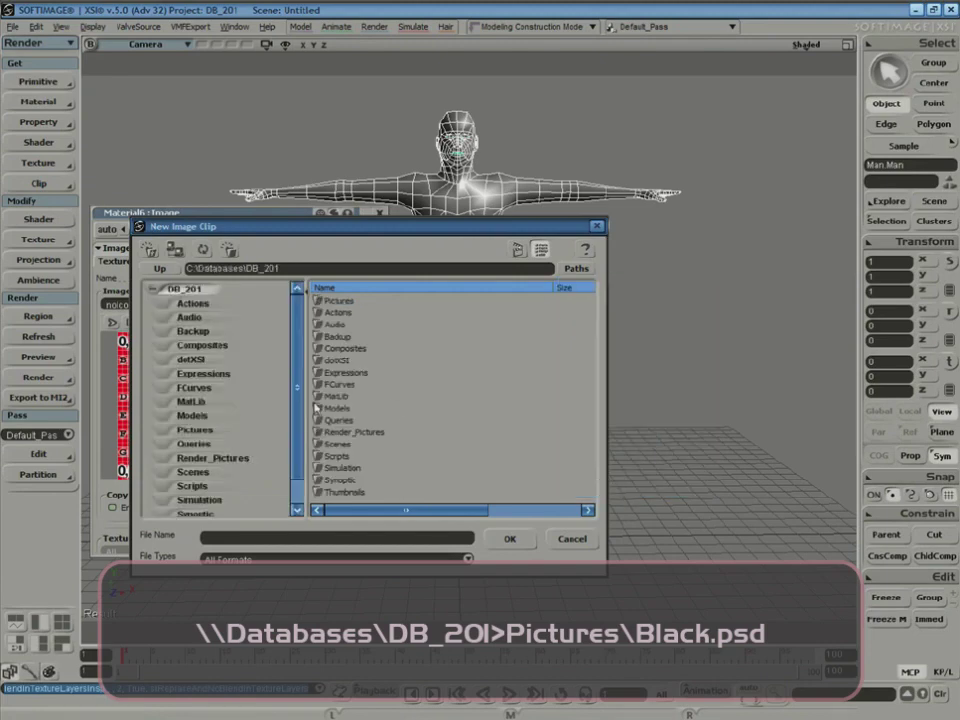
pyautogui.doubleClick(322, 300)
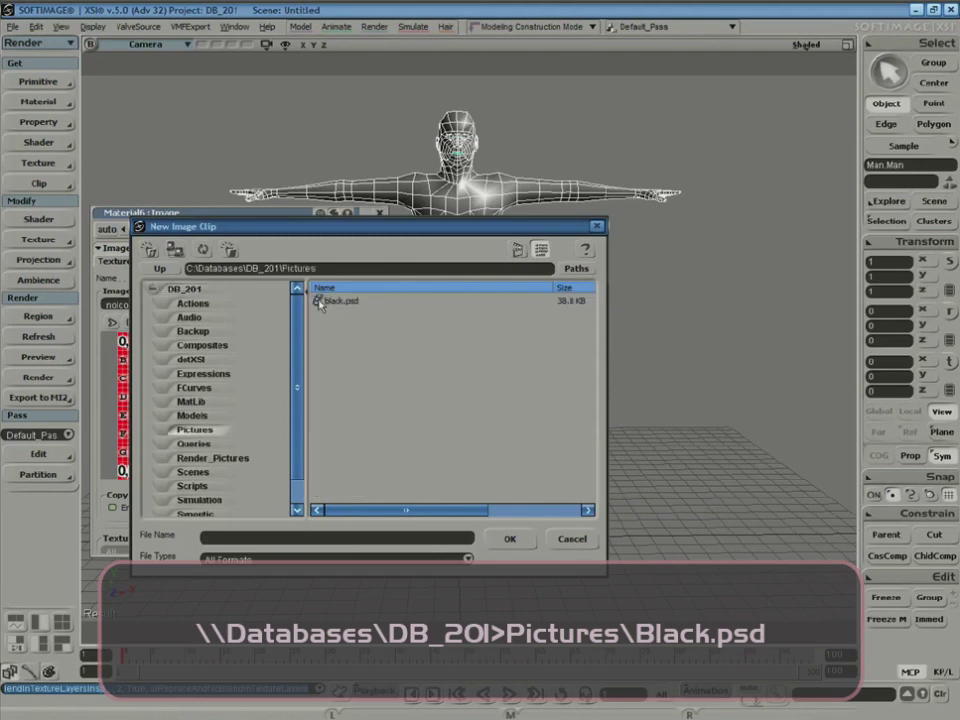
pyautogui.click(338, 300)
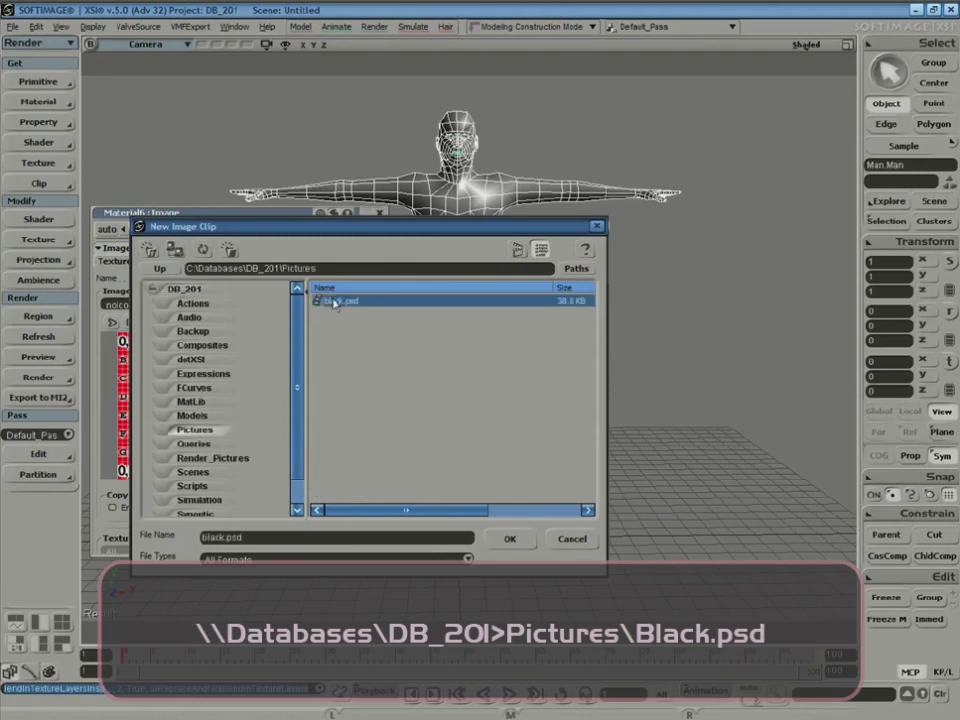
pyautogui.click(509, 539)
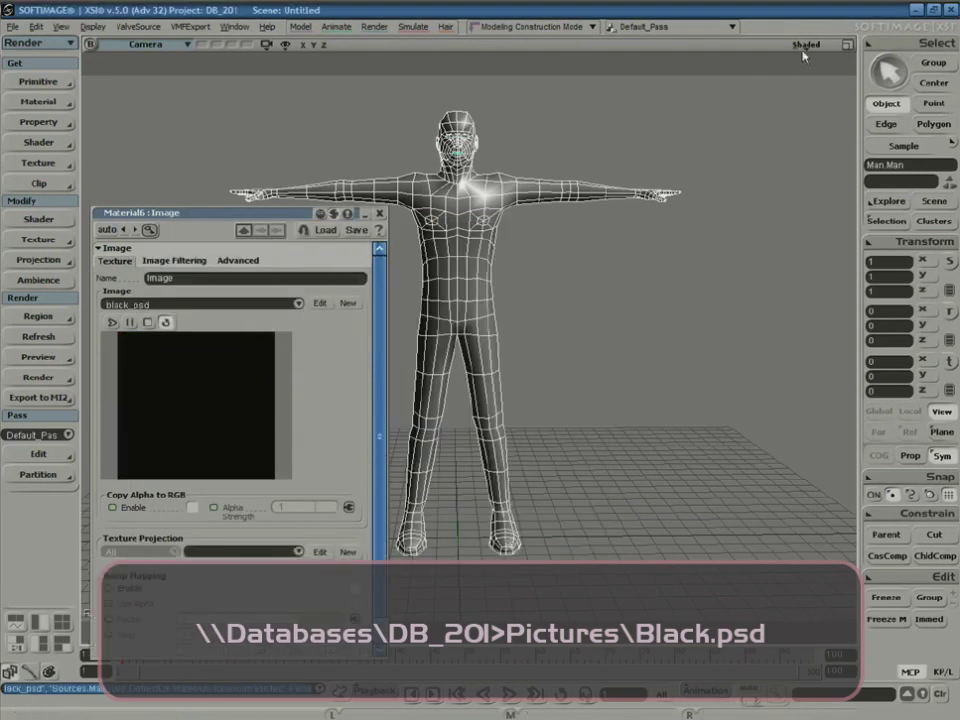
# - Switch the Camera view to Textured display and set the image's texture projection to Texture_Projection (Explicit UVWs)
pyautogui.click(807, 46)
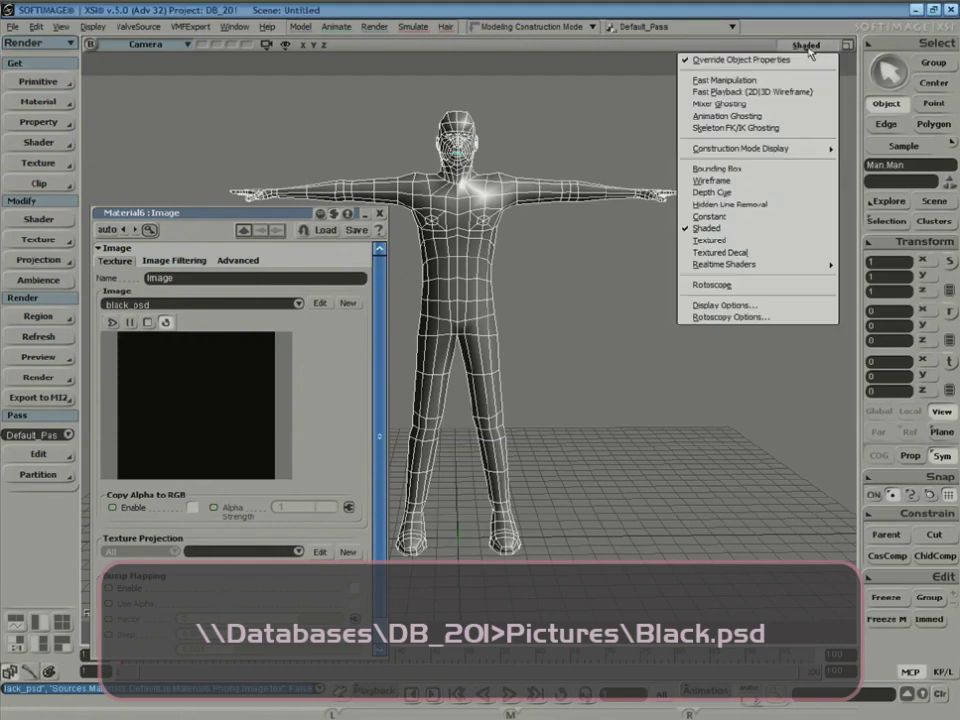
pyautogui.click(730, 240)
pyautogui.moveTo(281, 213); pyautogui.dragTo(760, 103)
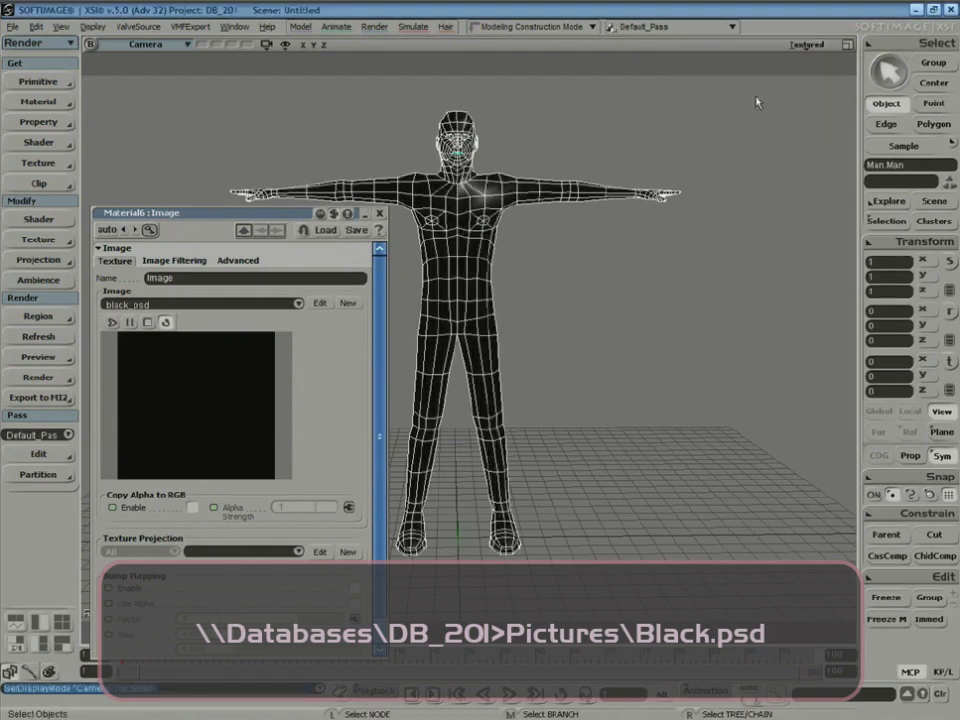
pyautogui.click(772, 435)
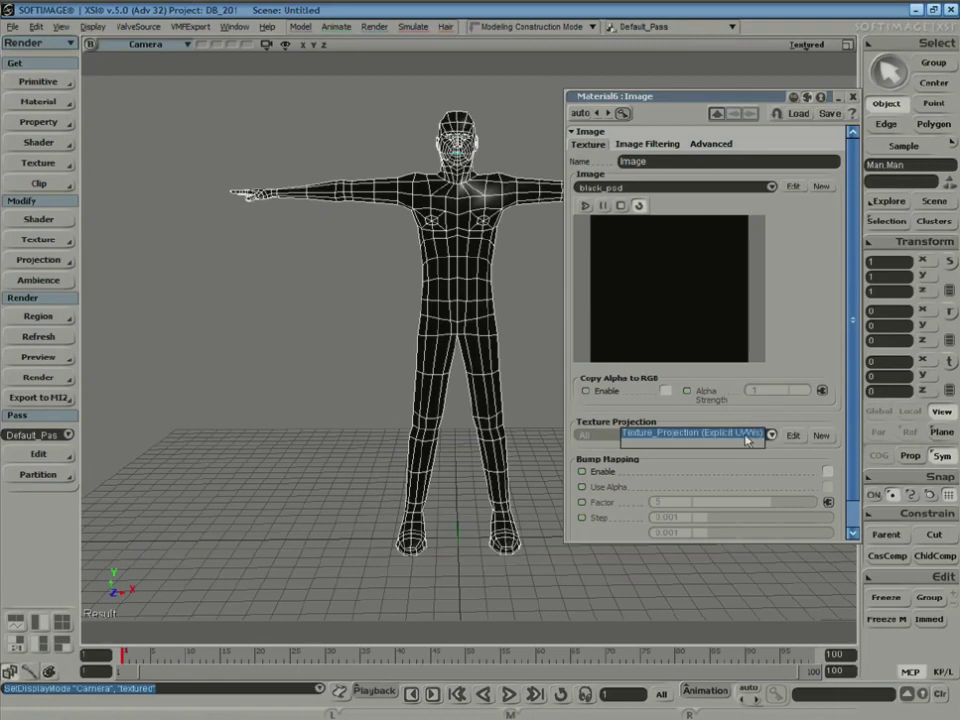
pyautogui.click(748, 437)
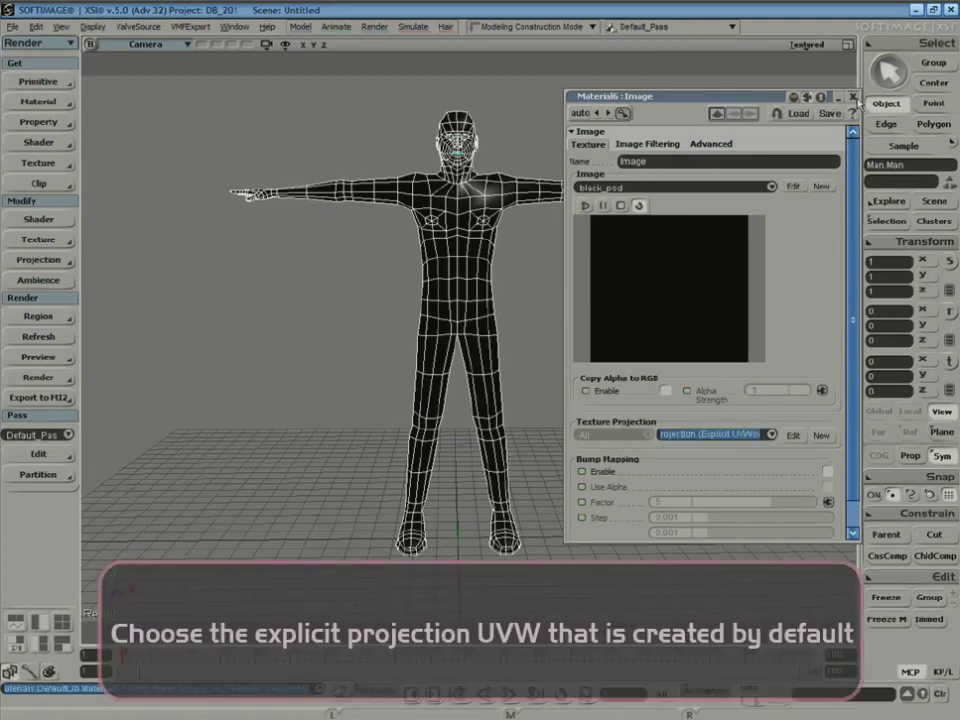
pyautogui.click(852, 96)
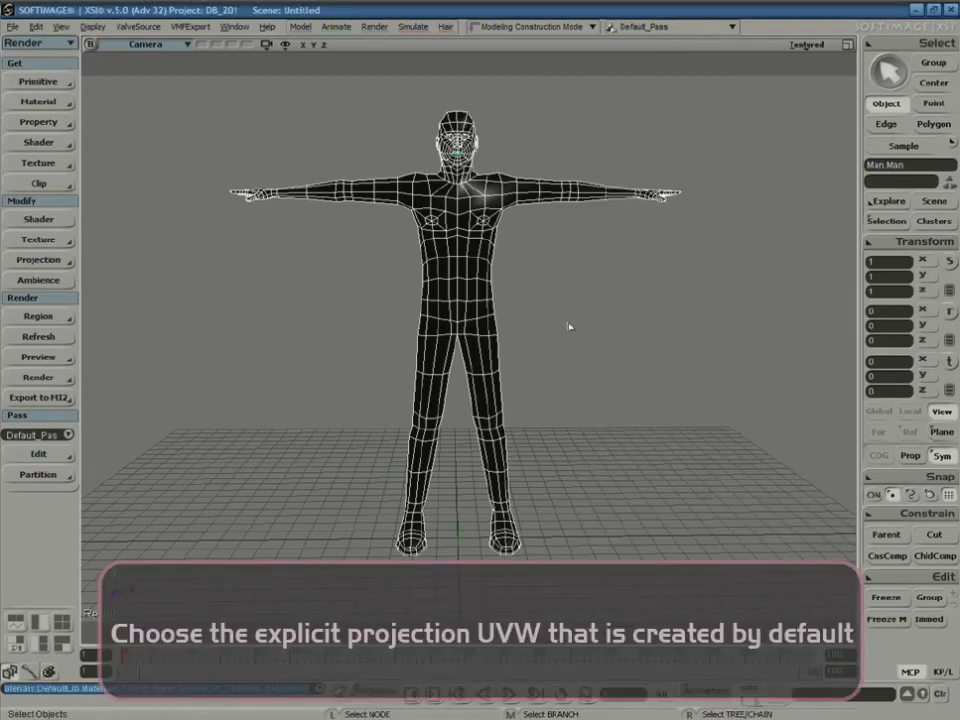
# - Open the Texture Editor for the man mesh and enlarge its window to fit the whole UV layout
pyautogui.hotkey('alt', '7')
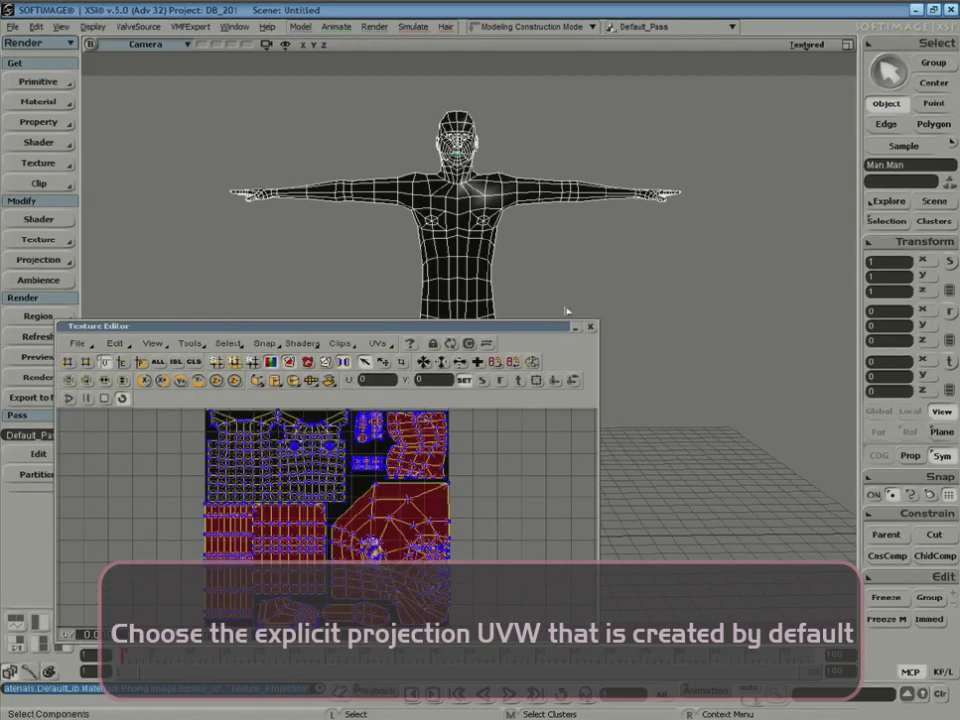
pyautogui.moveTo(466, 291); pyautogui.dragTo(430, 155)
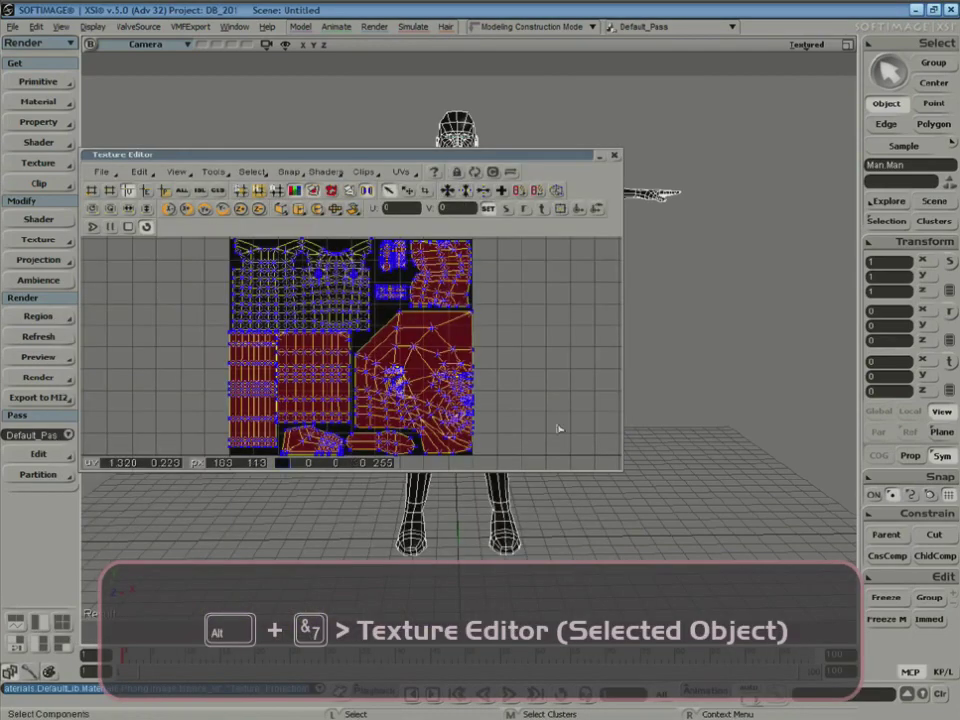
pyautogui.moveTo(684, 562); pyautogui.dragTo(735, 669)
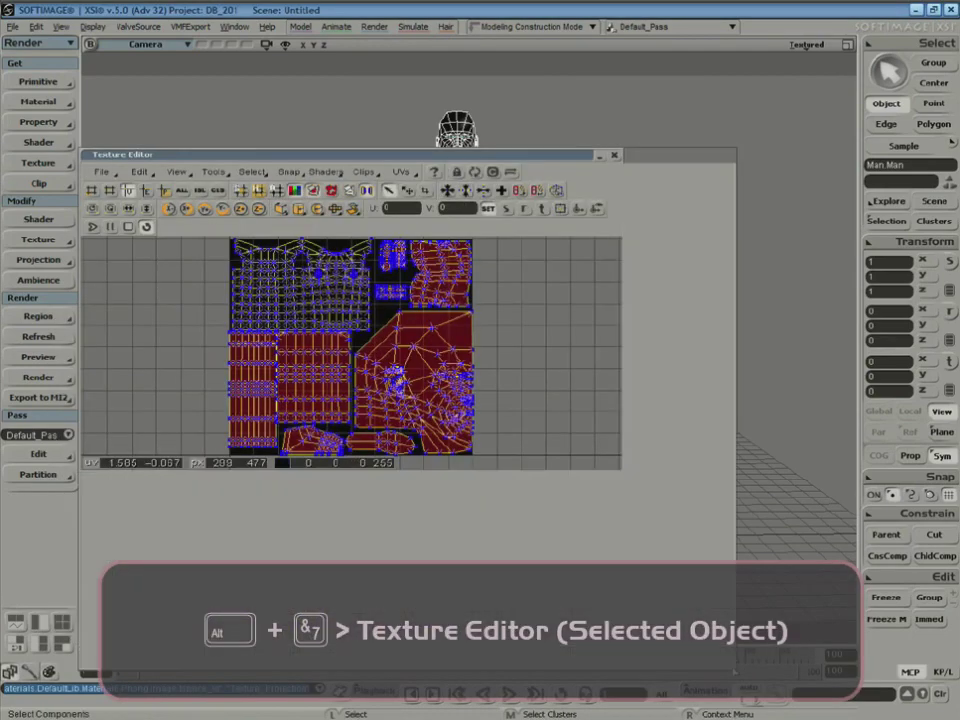
pyautogui.press('z')
pyautogui.moveTo(465, 347); pyautogui.dragTo(418, 379)
pyautogui.moveTo(440, 154); pyautogui.dragTo(440, 156)
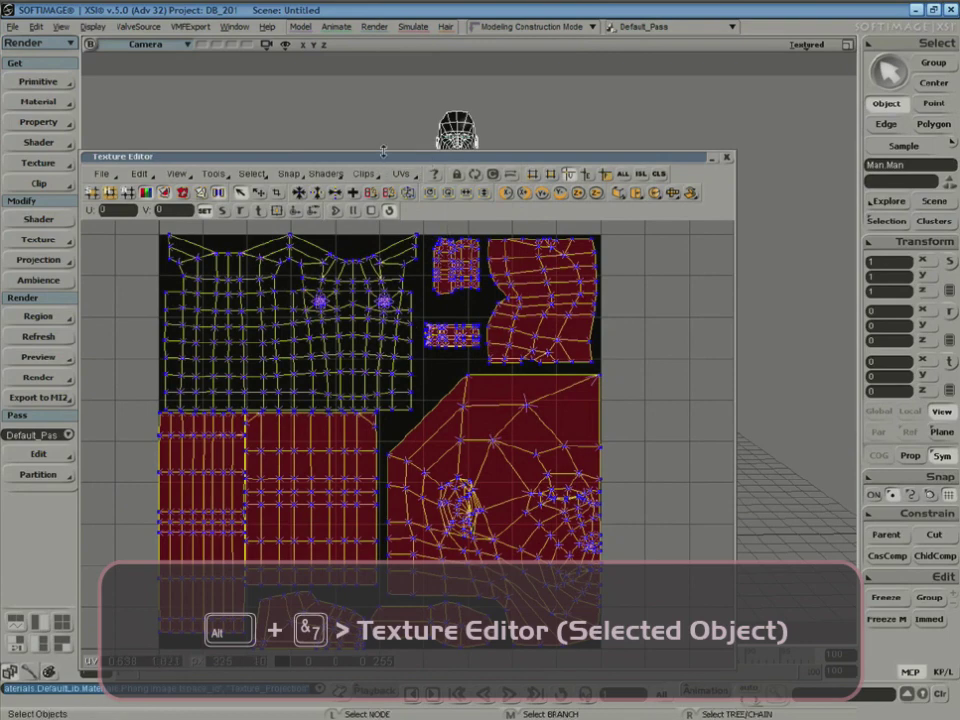
pyautogui.moveTo(383, 151); pyautogui.dragTo(383, 68)
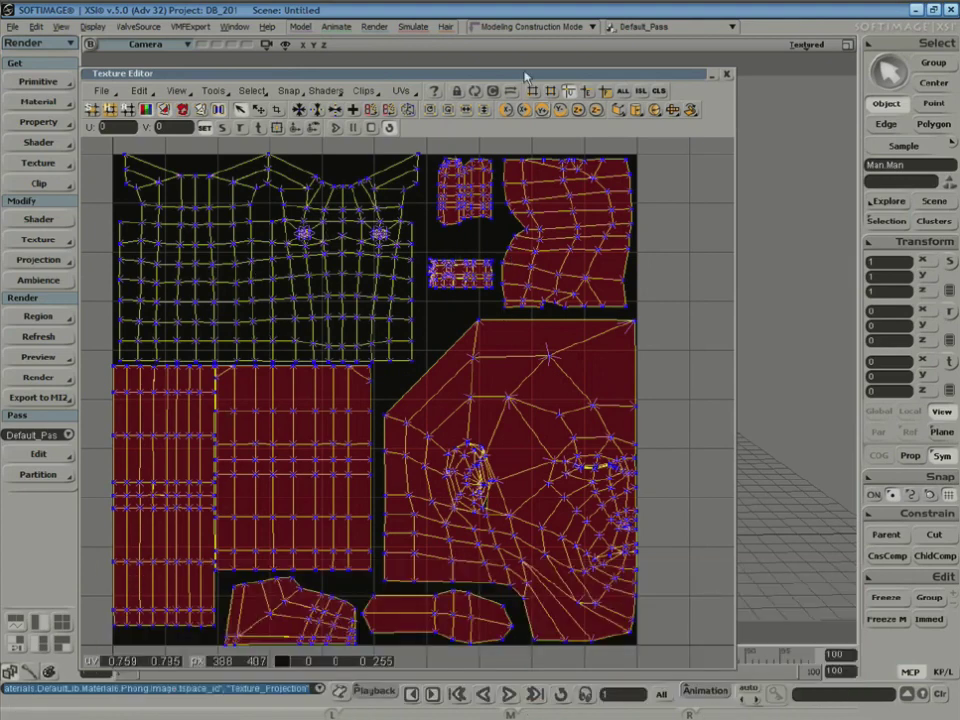
pyautogui.moveTo(529, 79); pyautogui.dragTo(536, 112)
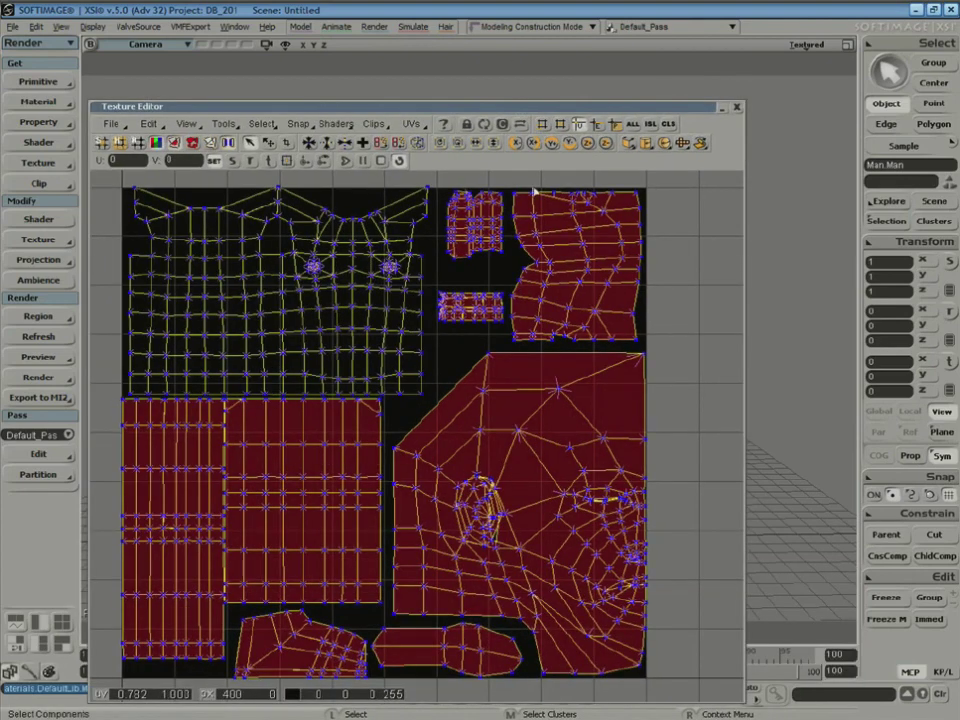
# - Turn off the display of polynode bisectors and UV overlaps in the Texture Editor
pyautogui.click(195, 125)
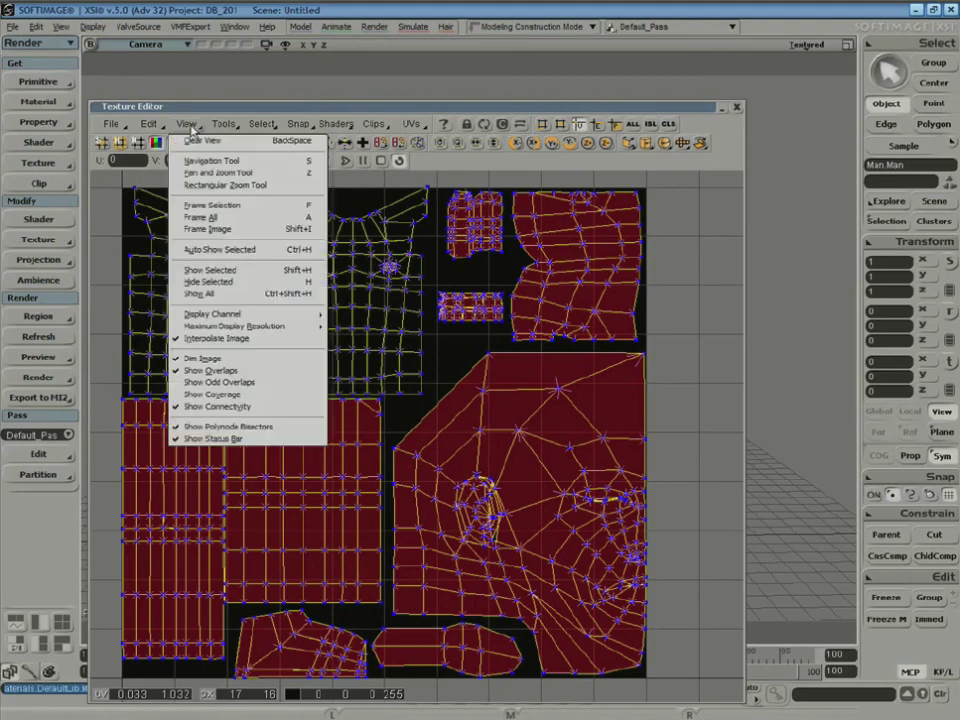
pyautogui.click(247, 429)
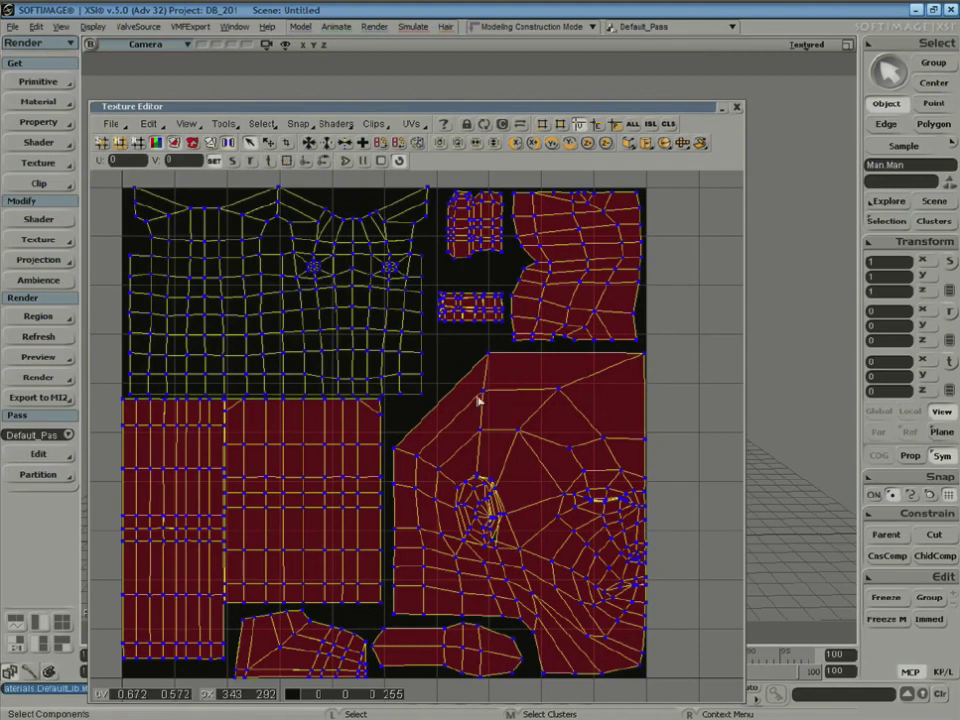
pyautogui.click(188, 125)
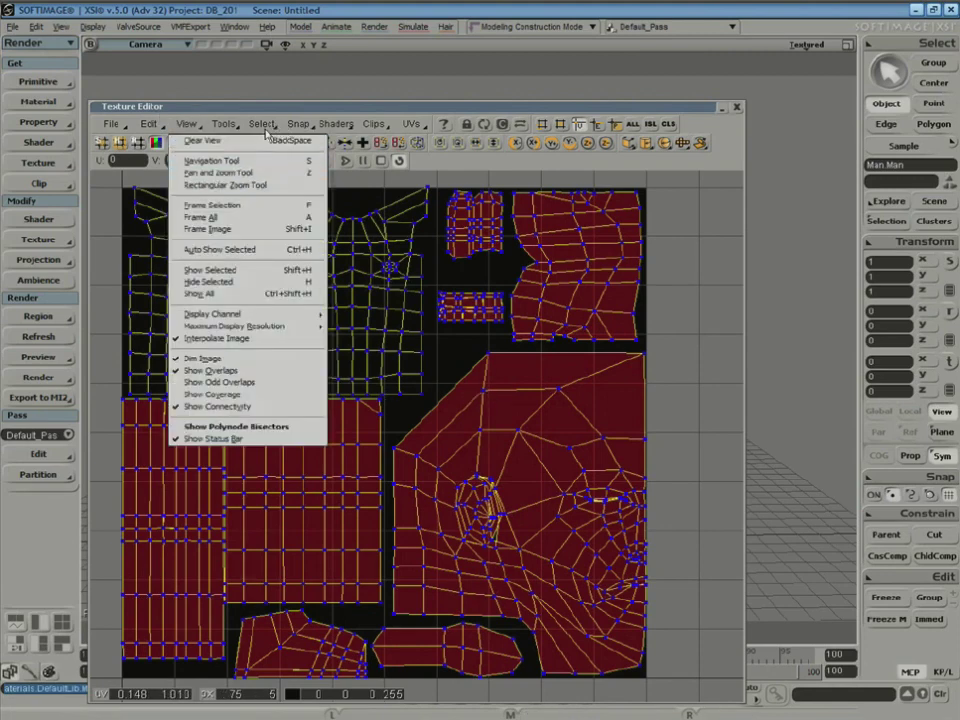
pyautogui.click(240, 371)
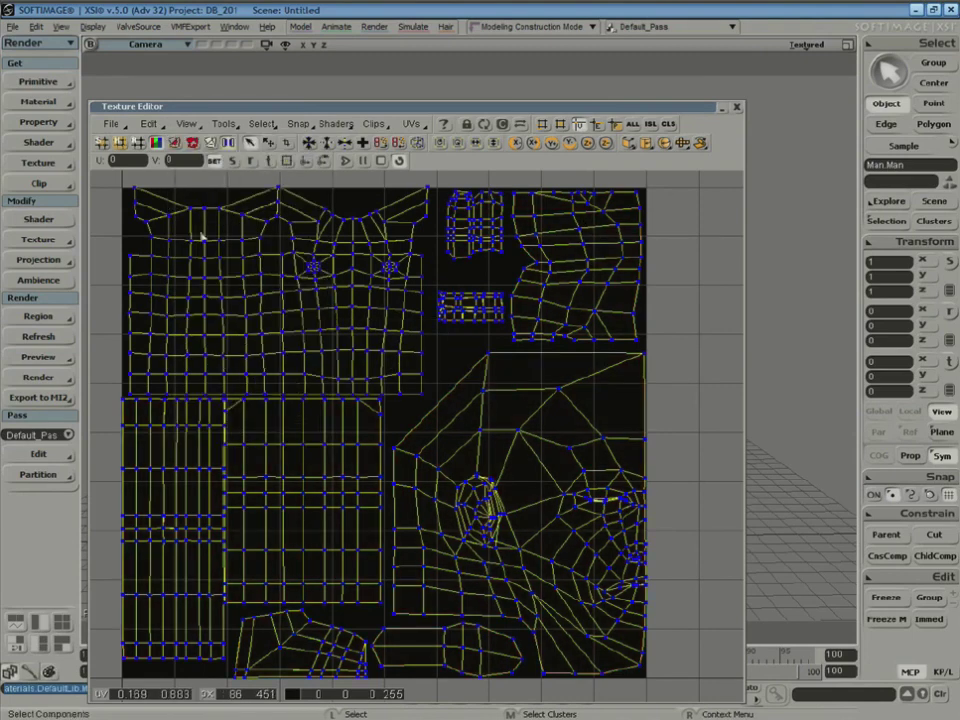
# - Toggle the overlap shading on the UV layout on and back off
pyautogui.click(193, 143)
pyautogui.click(175, 144)
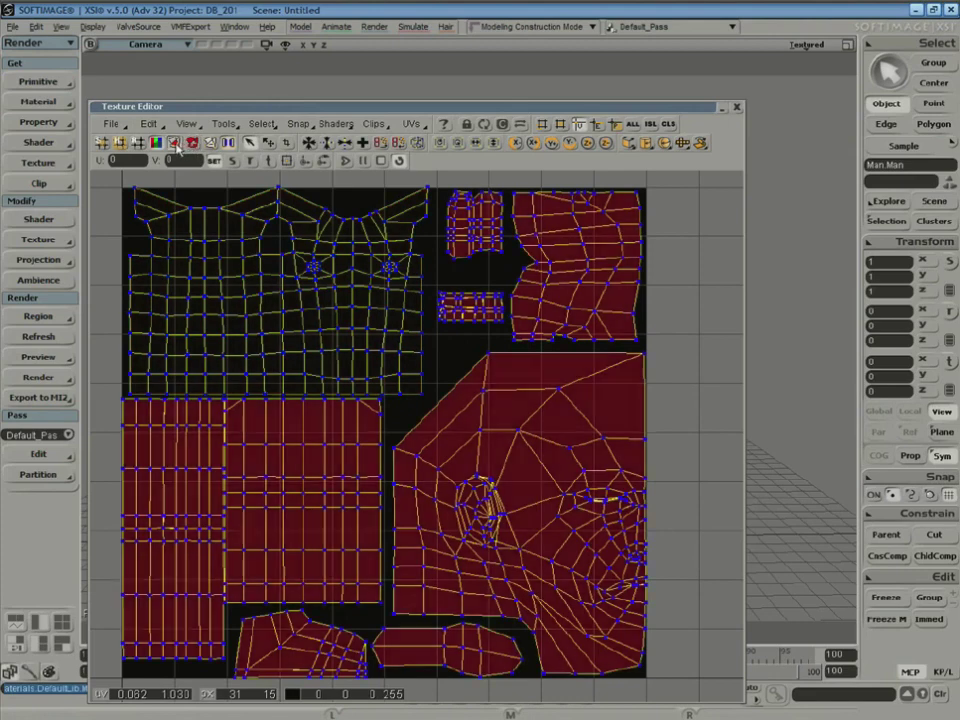
pyautogui.click(175, 144)
pyautogui.click(175, 144)
pyautogui.click(175, 144)
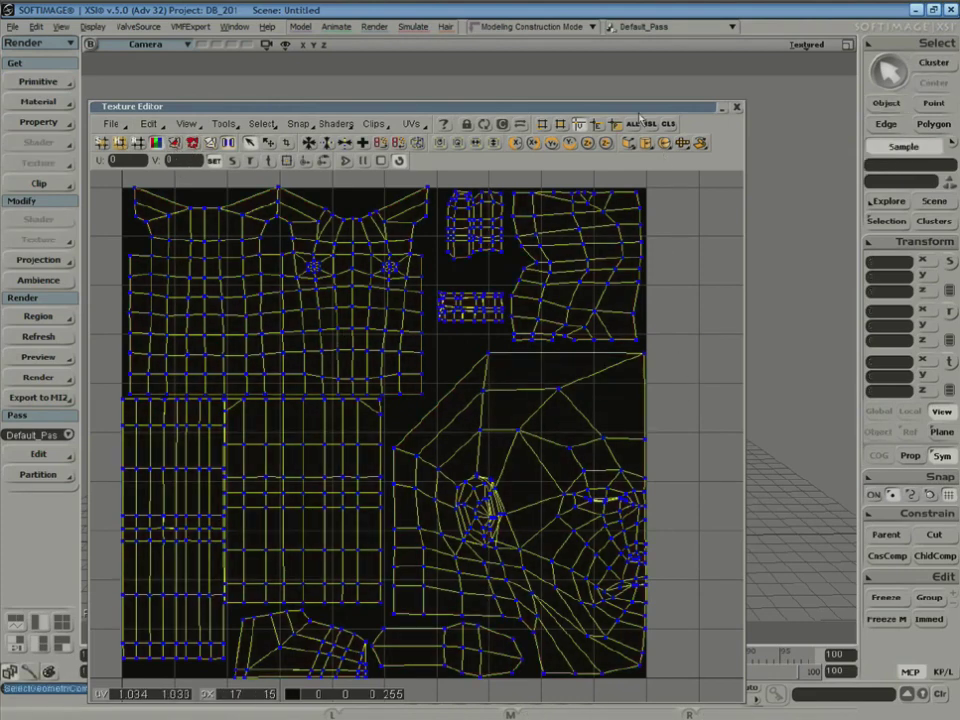
# - Reposition the Texture Editor window and enlarge it to show the UV layout bigger
pyautogui.moveTo(462, 106); pyautogui.dragTo(489, 69)
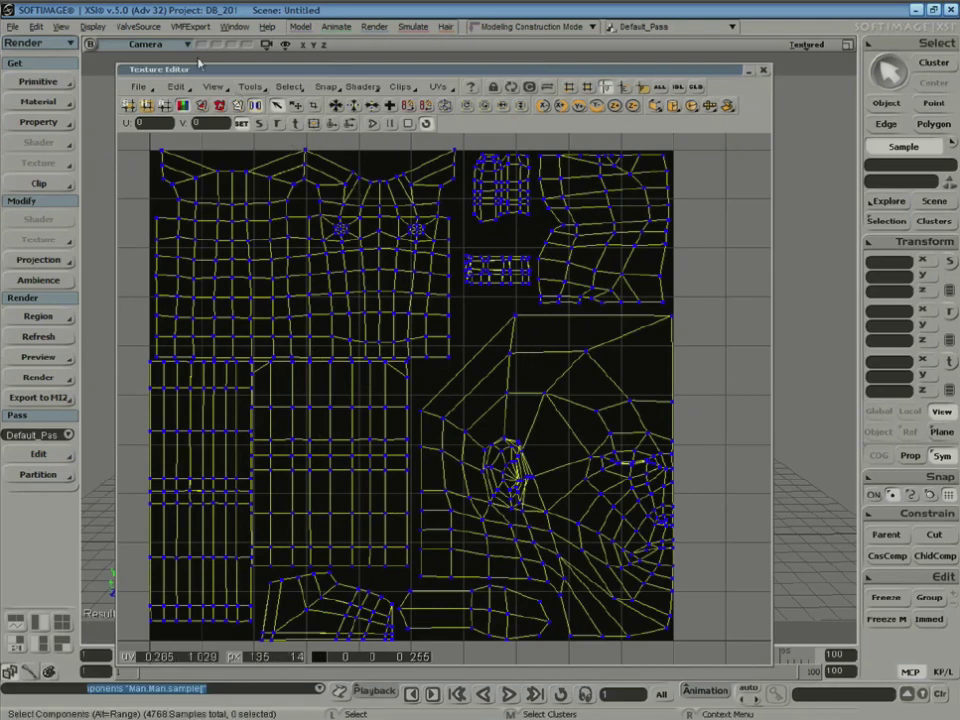
pyautogui.moveTo(196, 70); pyautogui.dragTo(178, 66)
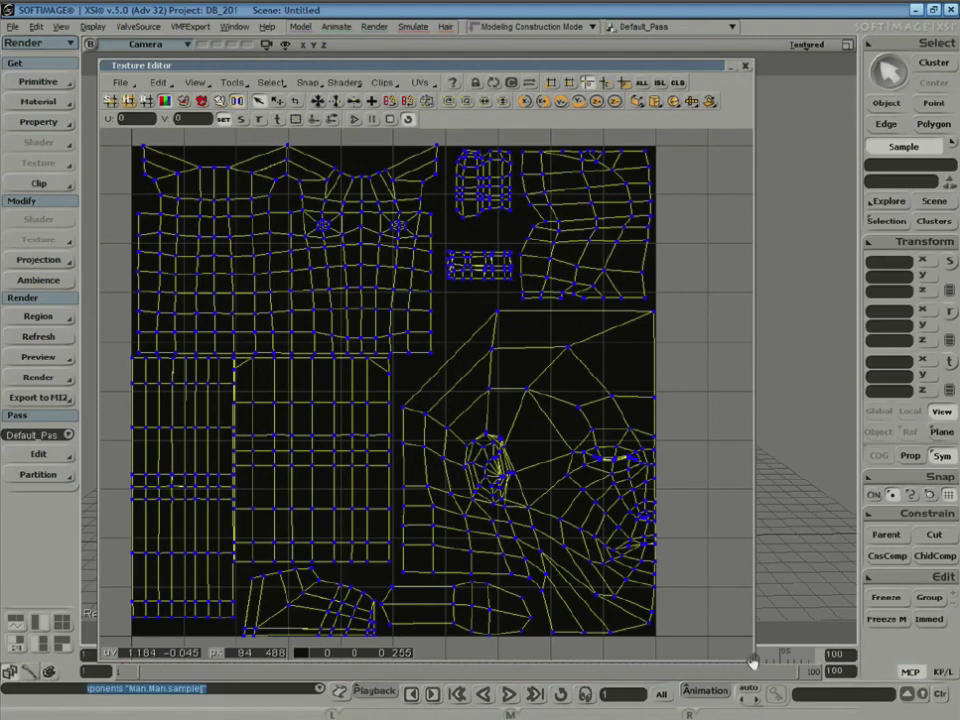
pyautogui.moveTo(752, 661); pyautogui.dragTo(846, 718)
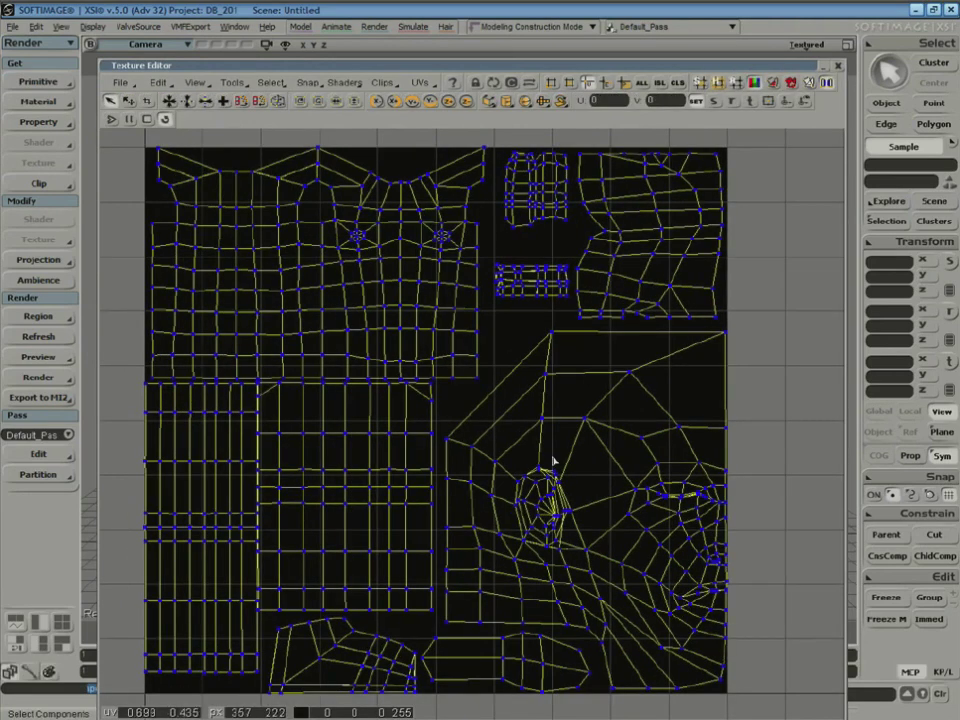
# - Stamp the UV mesh to a Photoshop (*.psd) file named texture in the Pictures folder and make it the Texture Editor's current texture
pyautogui.click(159, 84)
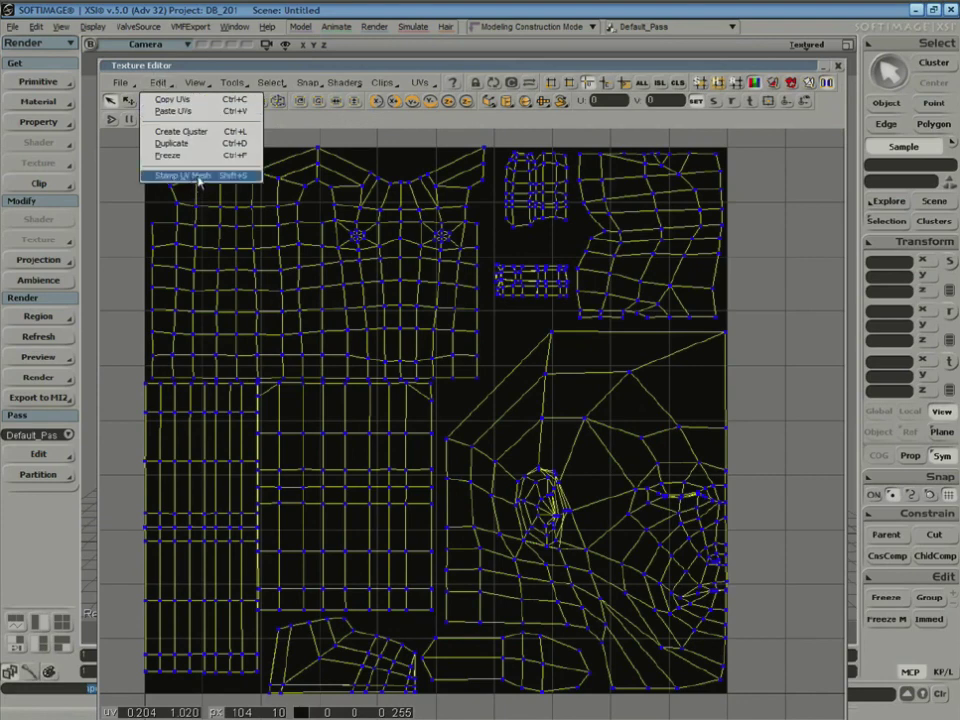
pyautogui.click(200, 177)
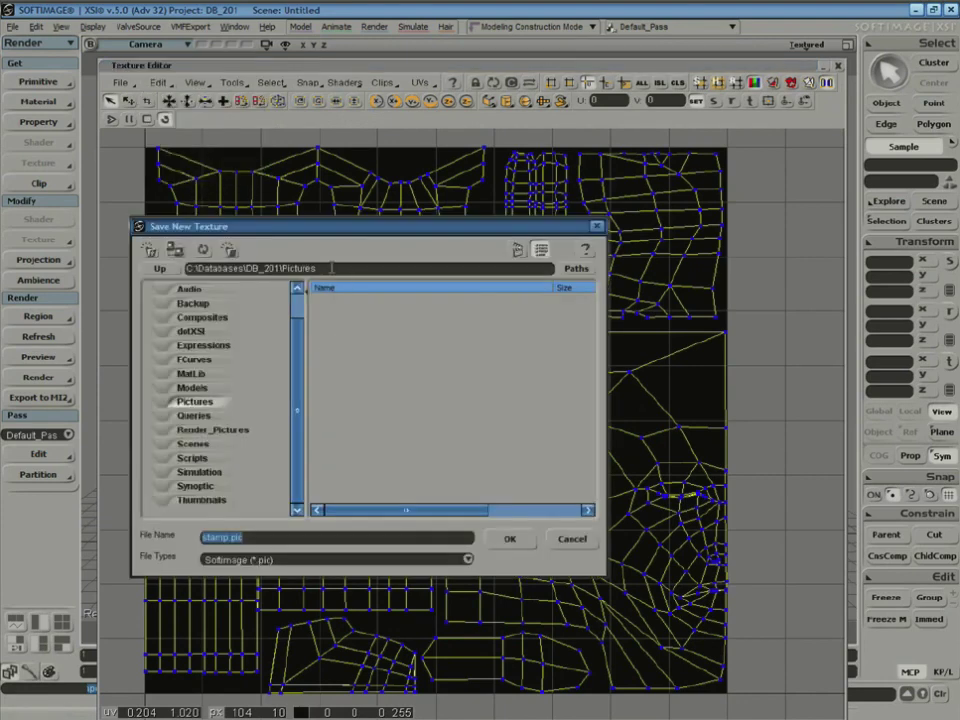
pyautogui.moveTo(298, 343); pyautogui.dragTo(296, 299)
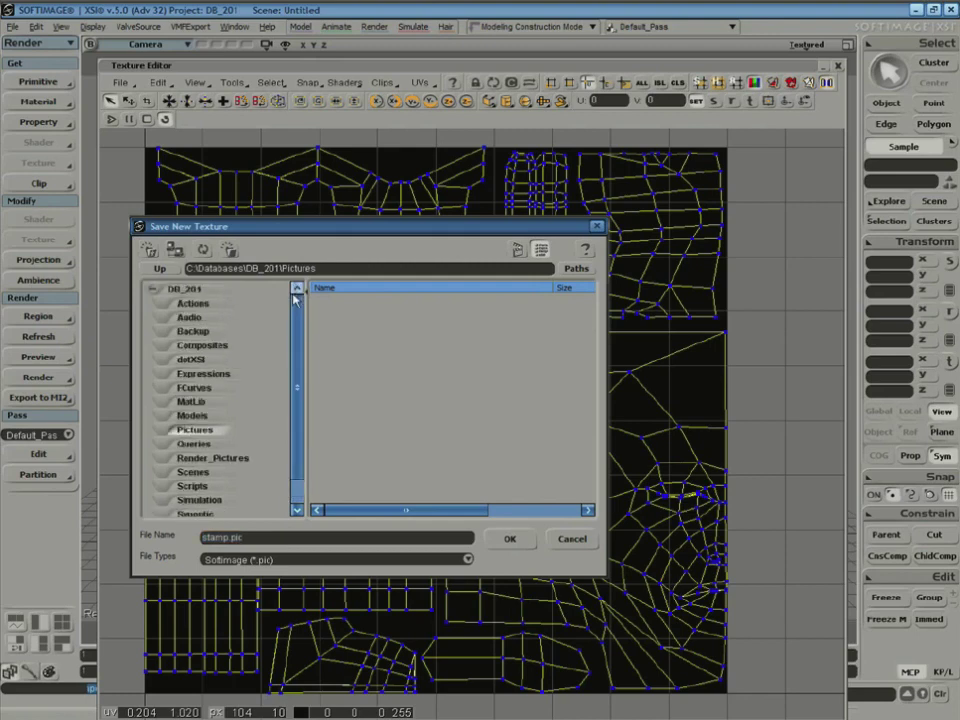
pyautogui.click(318, 563)
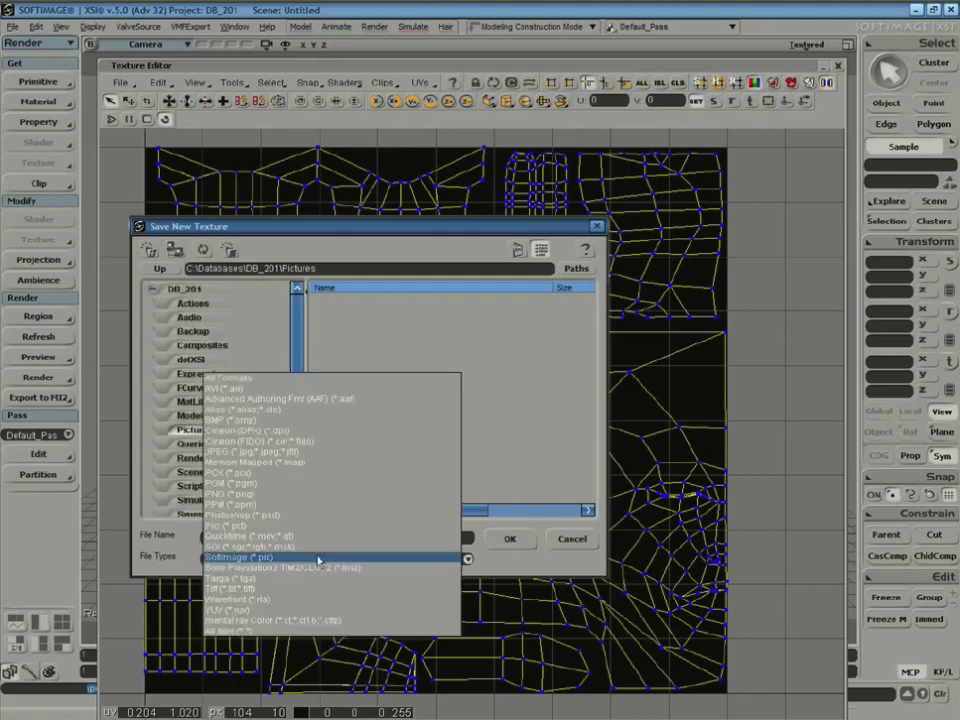
pyautogui.click(300, 514)
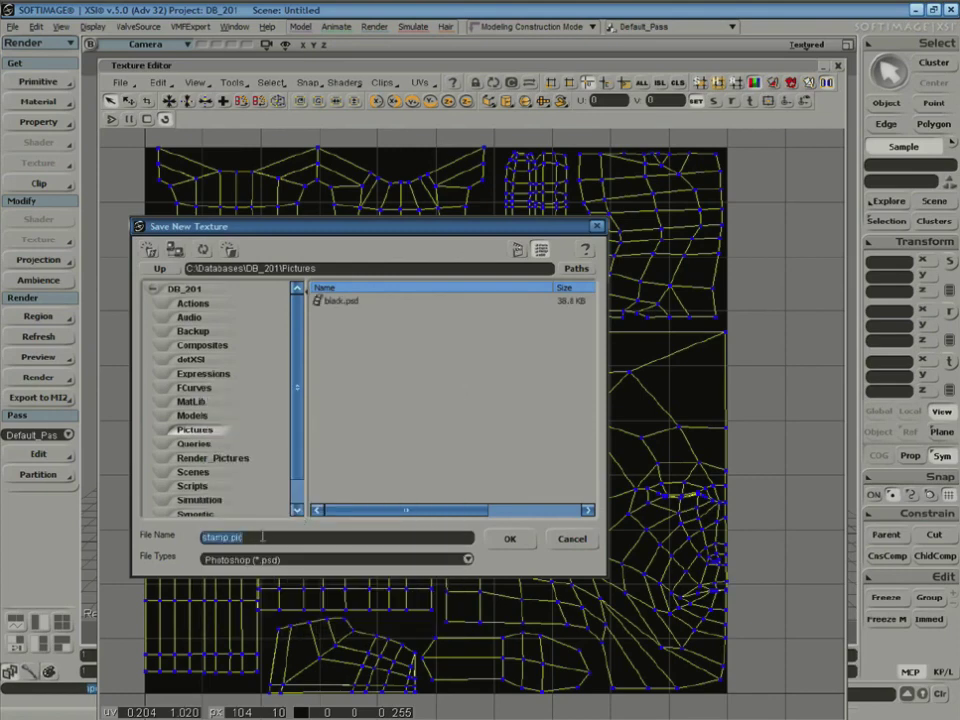
pyautogui.write('texture')
pyautogui.click(498, 544)
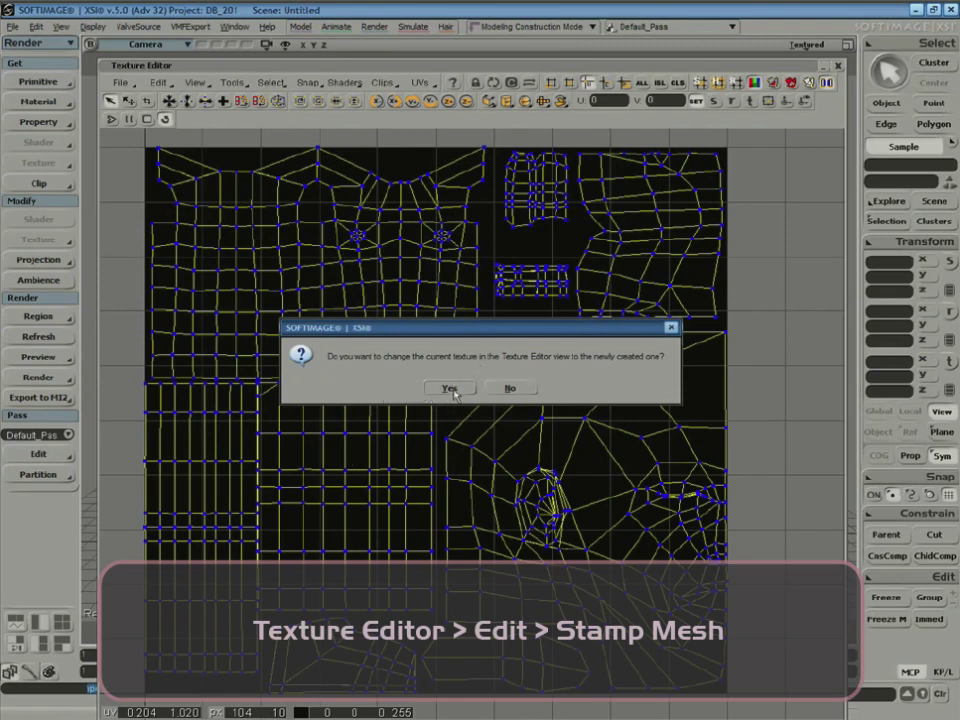
pyautogui.click(450, 389)
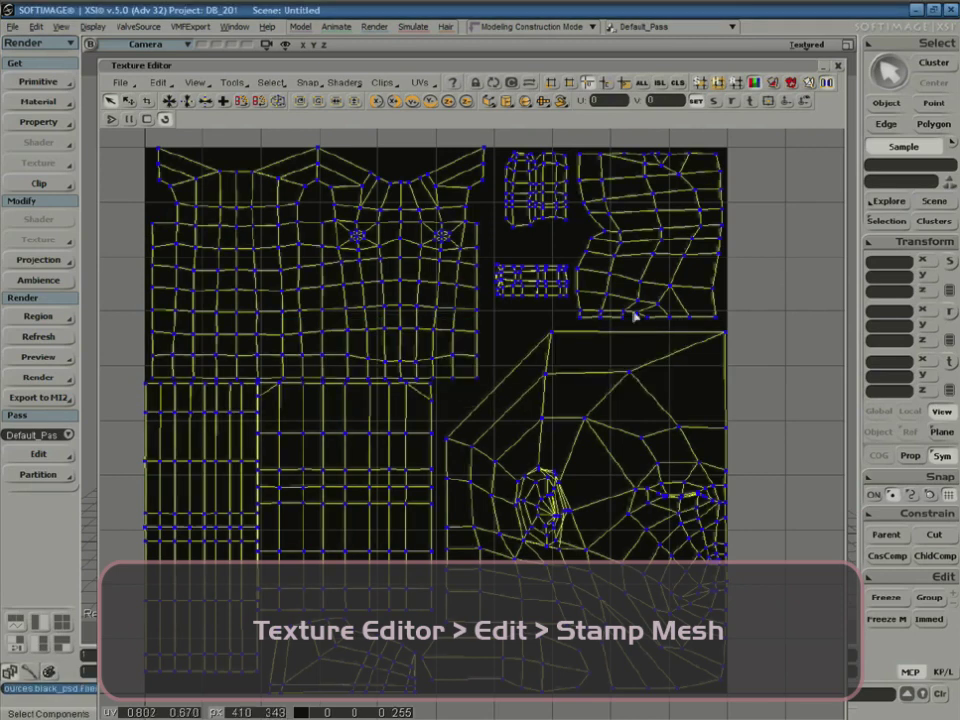
# - Minimize the Texture Editor and return to object selection with the man mesh selected
pyautogui.click(824, 66)
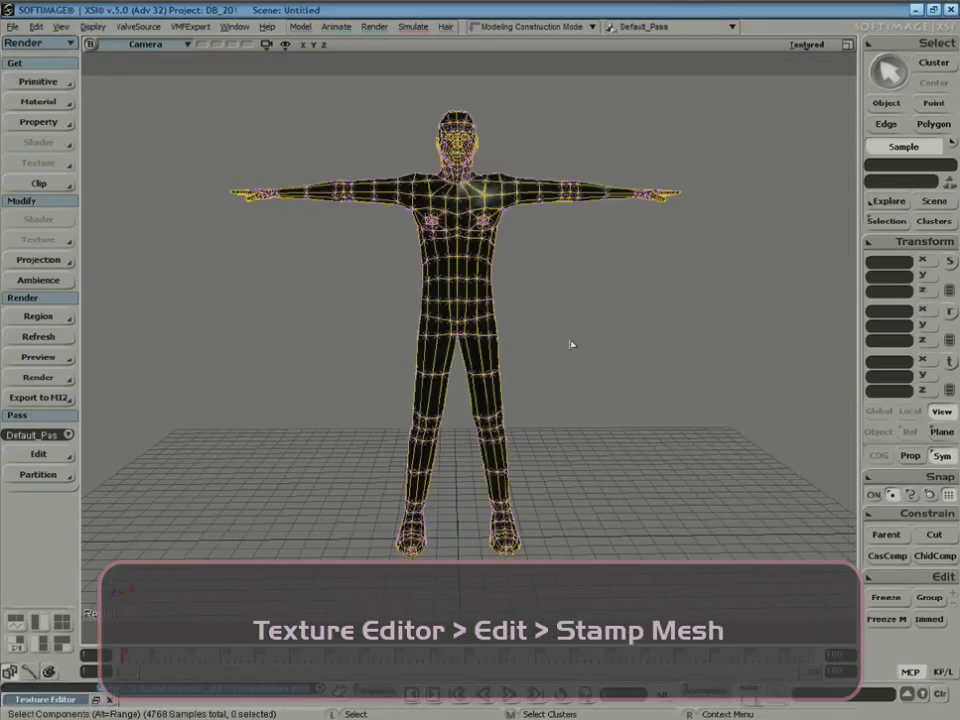
pyautogui.click(603, 371)
pyautogui.press('space')
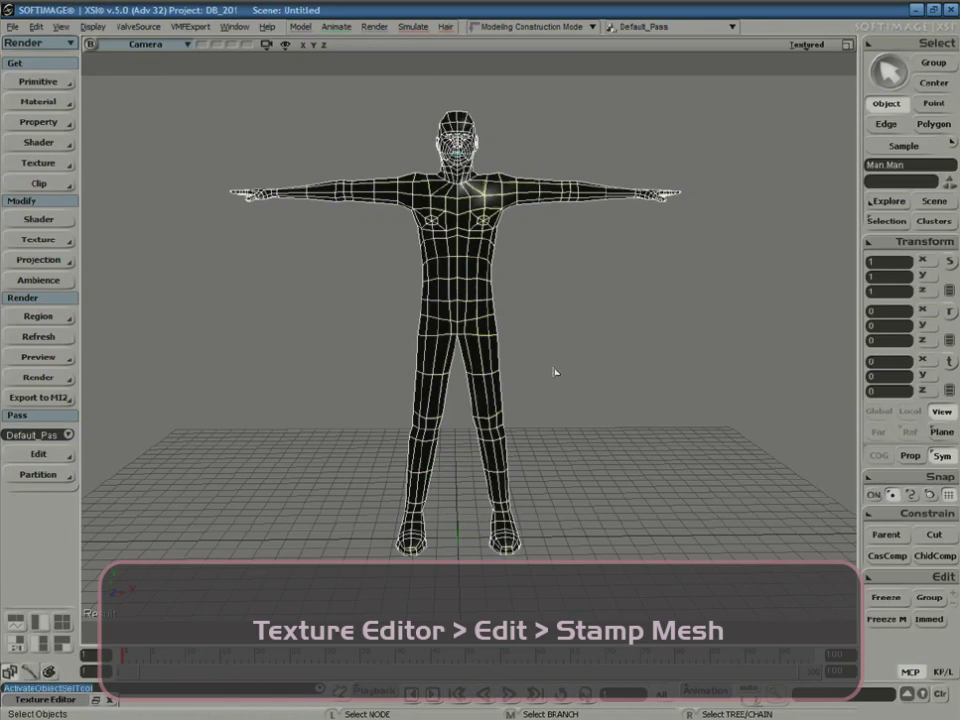
# - Switch to Photoshop, open texture.psd from the Pictures folder and enlarge its document window
pyautogui.hotkey('alt', 'Tab')
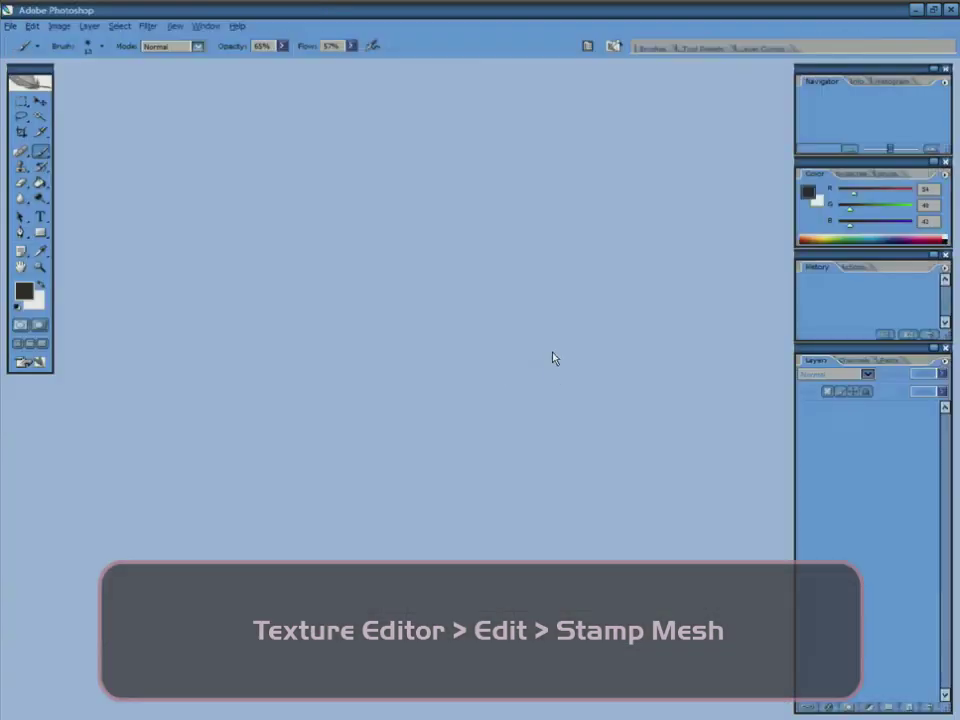
pyautogui.click(13, 26)
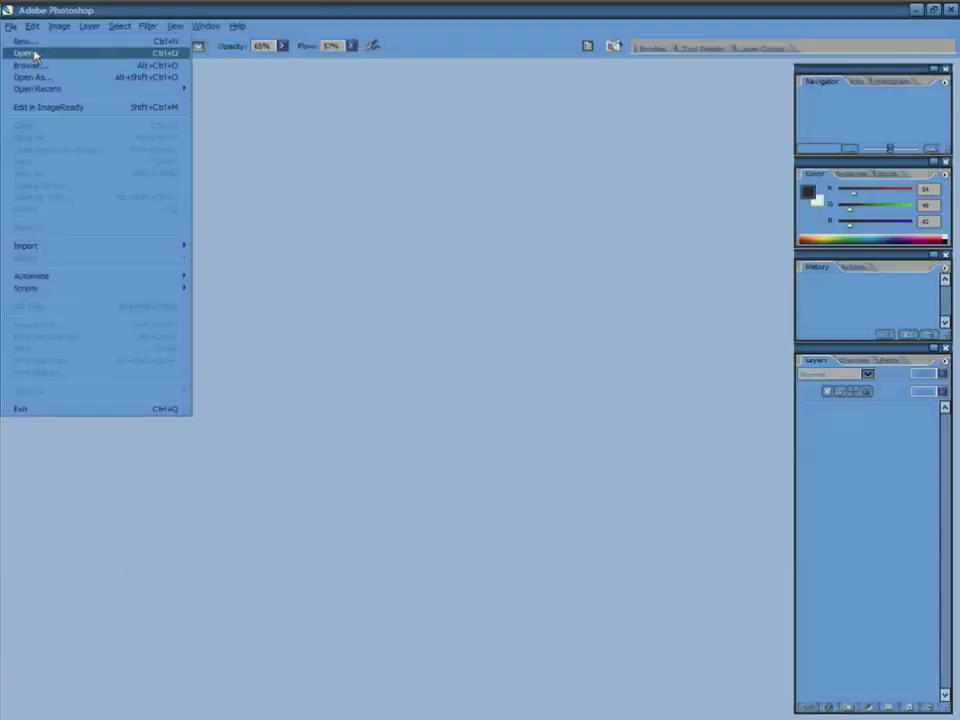
pyautogui.click(30, 52)
pyautogui.click(385, 244)
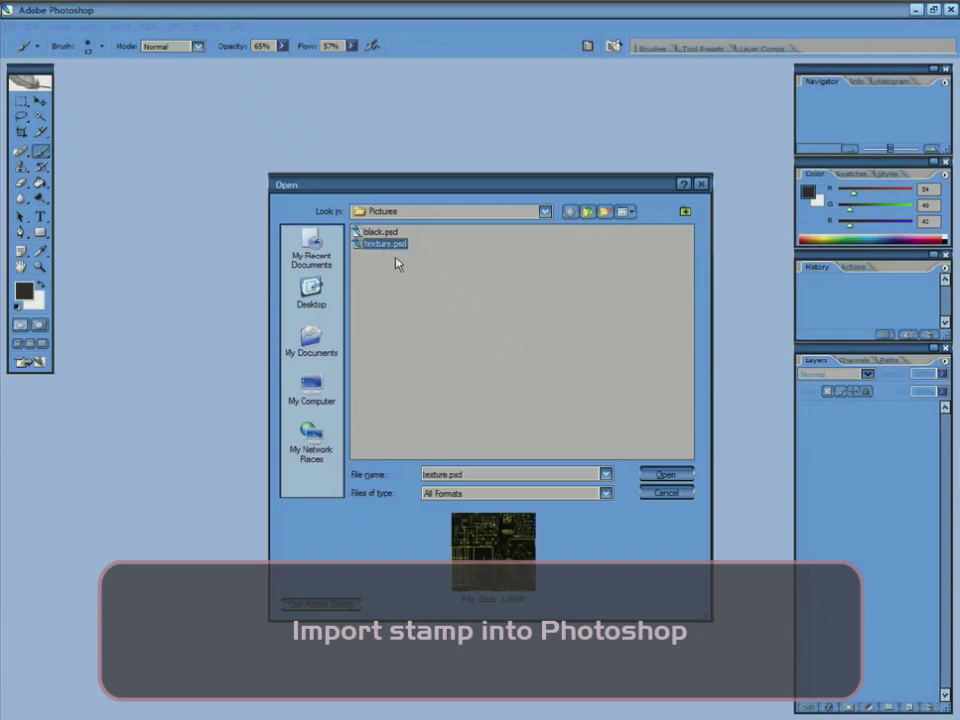
pyautogui.click(665, 474)
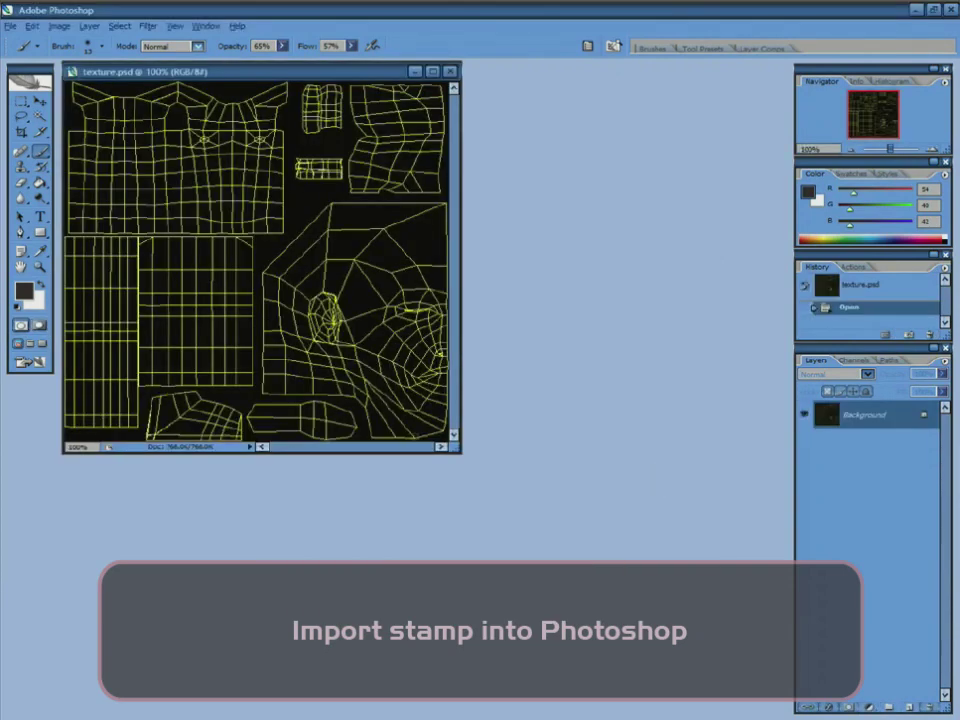
pyautogui.moveTo(716, 708); pyautogui.dragTo(756, 716)
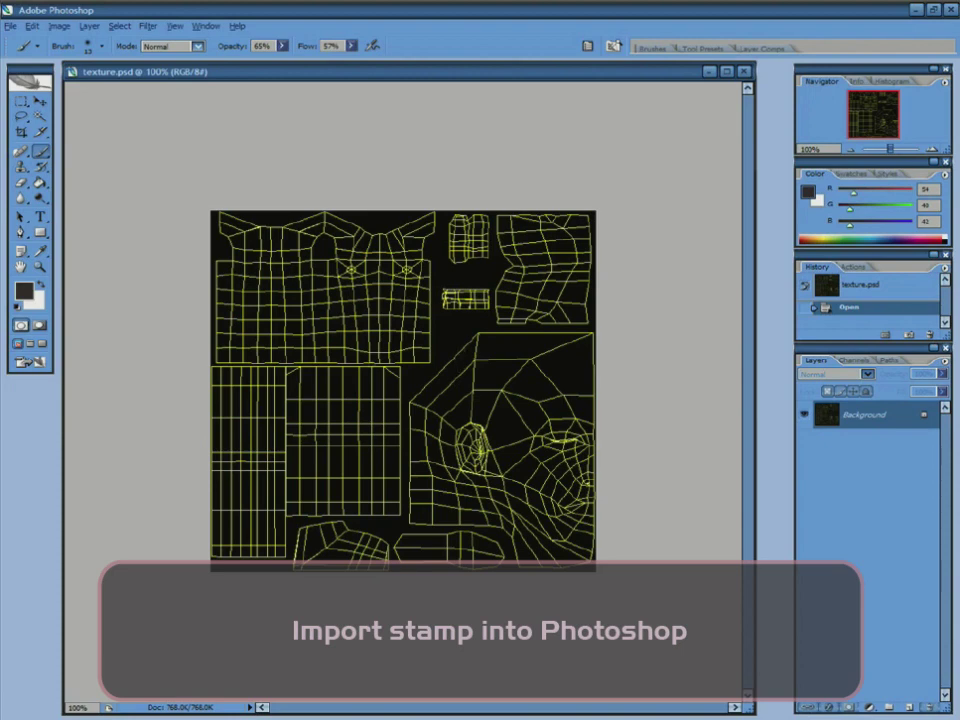
# - Select the black background with the Magic Wand and invert the selection to isolate the yellow UV lines
pyautogui.click(40, 117)
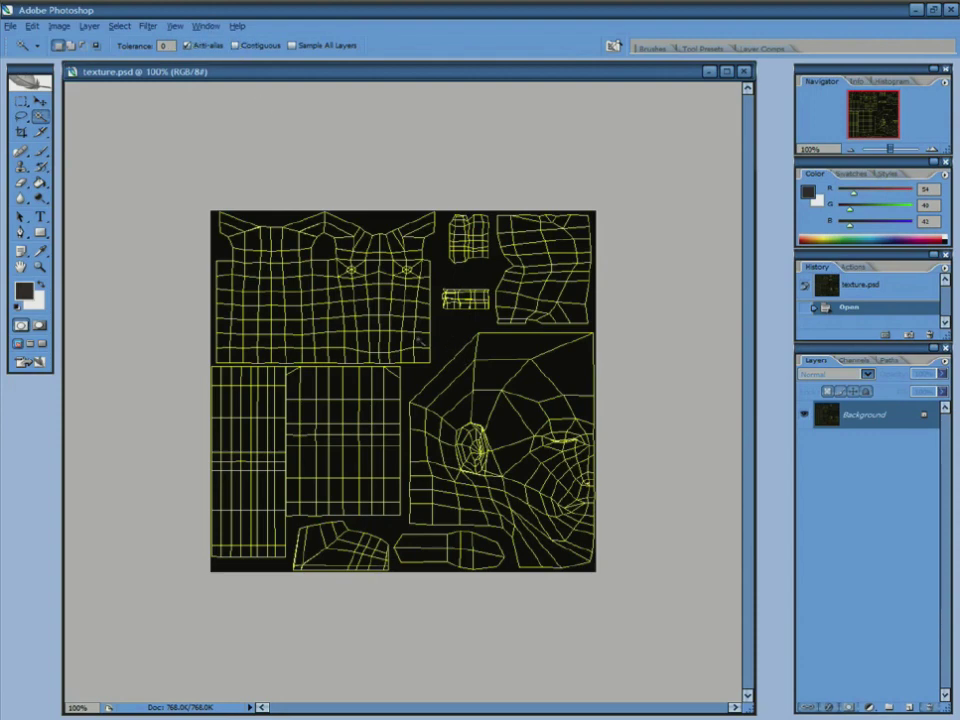
pyautogui.click(405, 396)
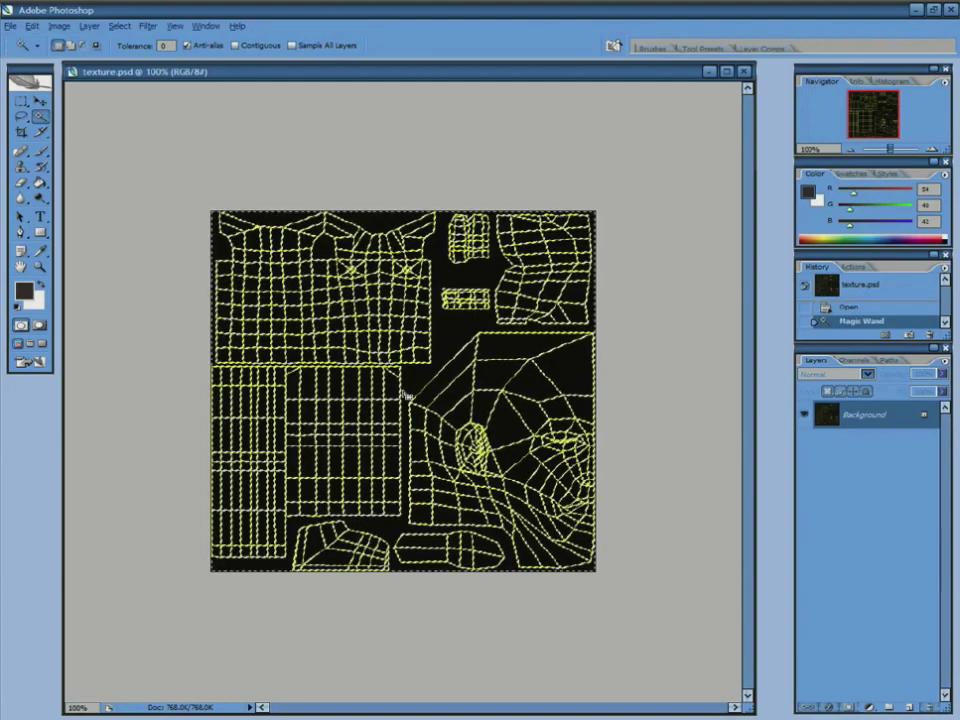
pyautogui.click(122, 27)
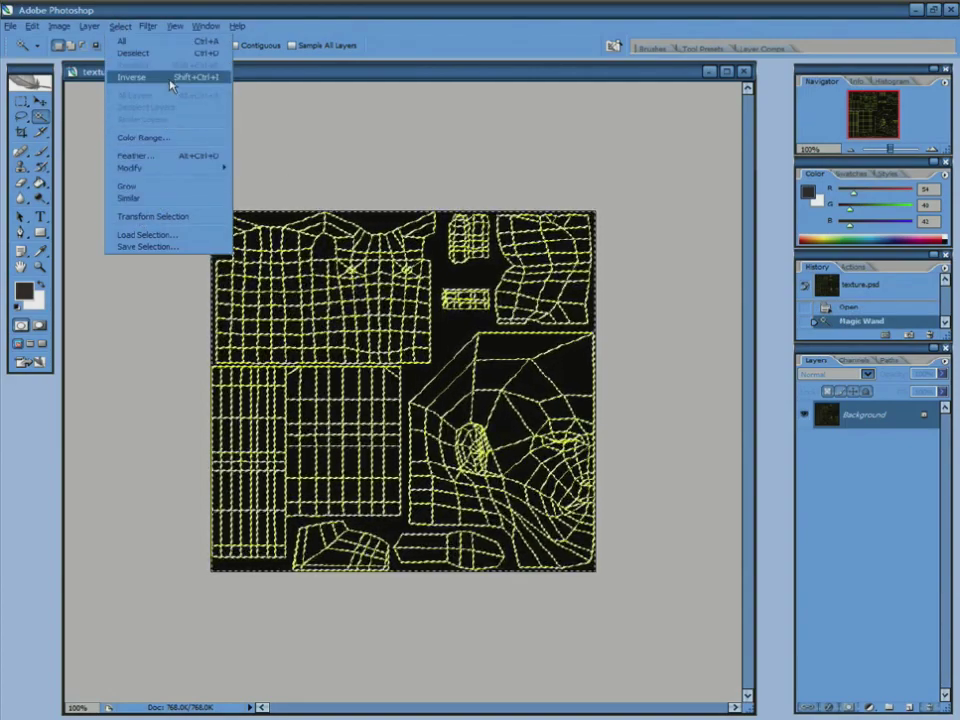
pyautogui.click(171, 86)
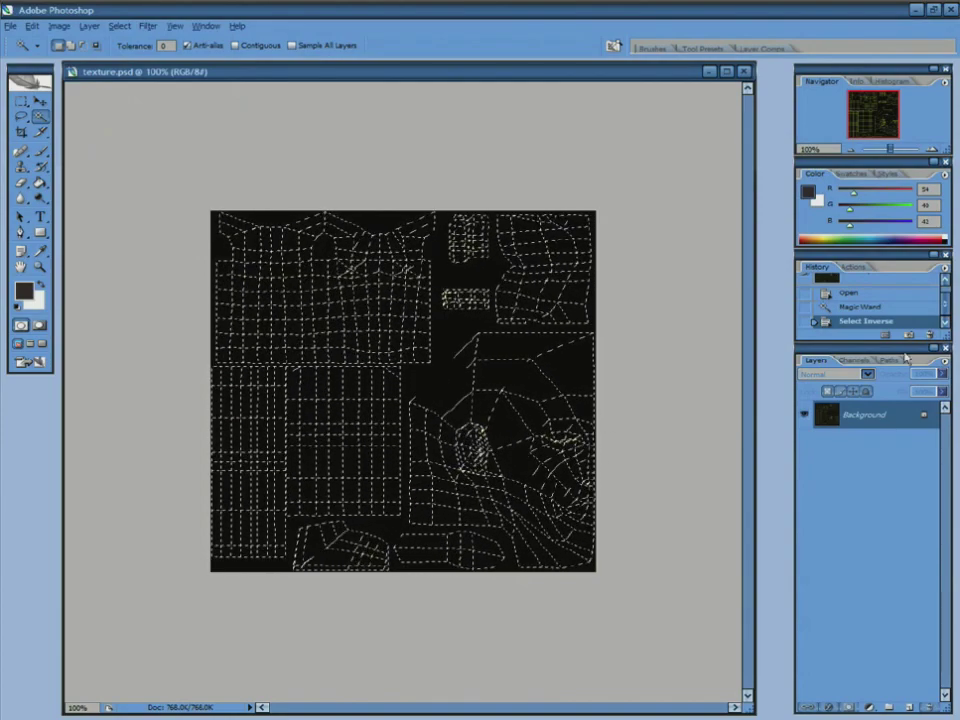
# - Add a new layer with default settings and hide the Background layer
pyautogui.click(945, 364)
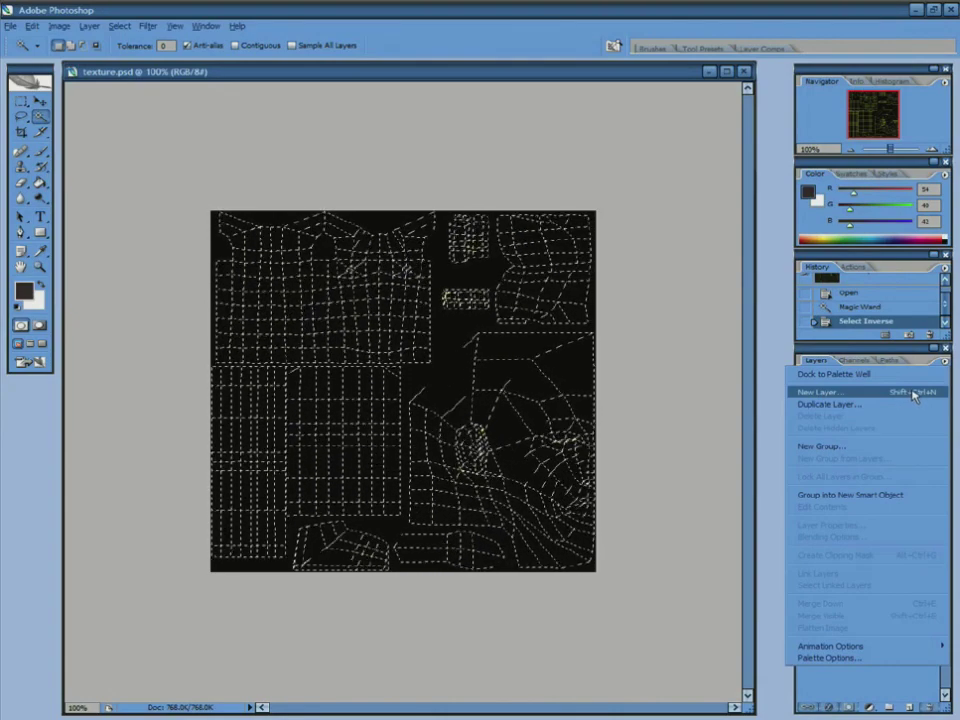
pyautogui.click(921, 397)
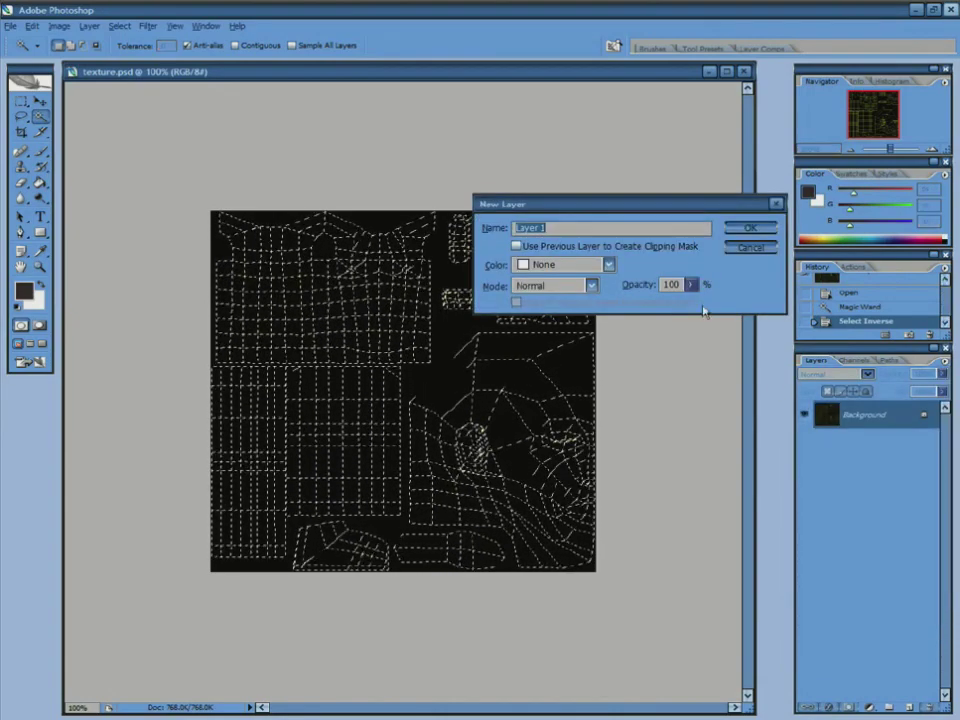
pyautogui.click(748, 226)
pyautogui.click(803, 444)
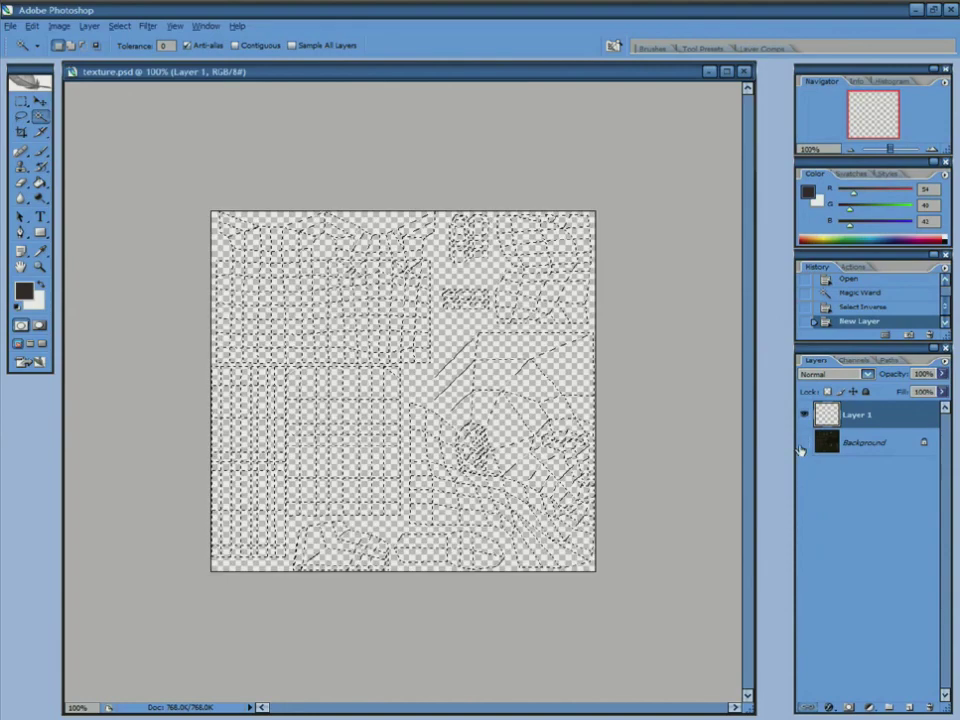
# - Clear the selection and paste the copied UV lines onto the new empty layer
pyautogui.click(22, 102)
pyautogui.click(154, 142)
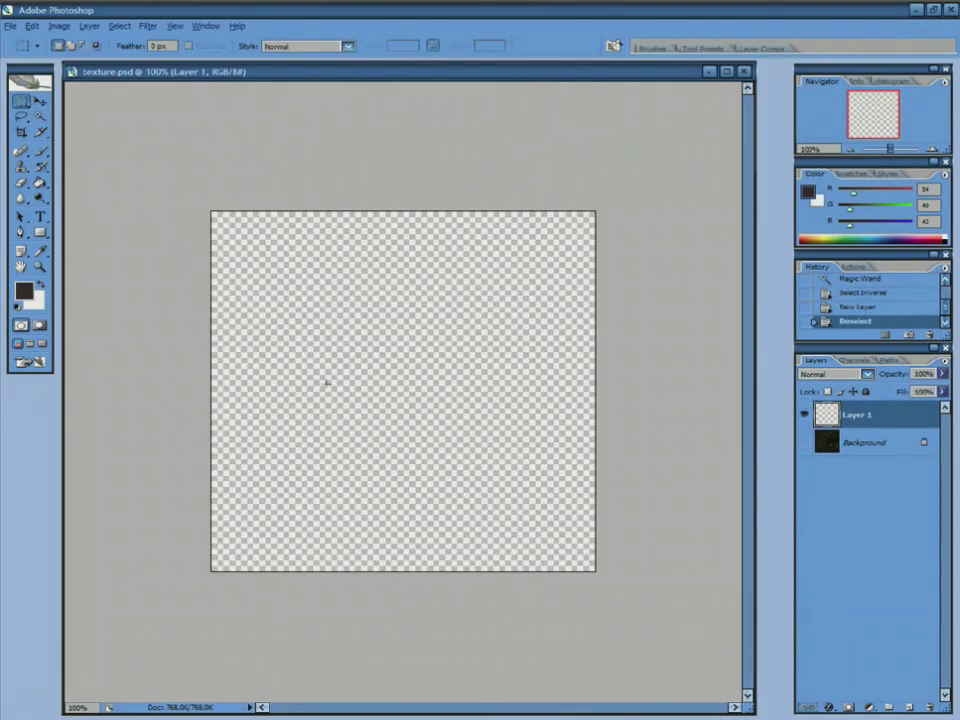
pyautogui.hotkey('ctrl', 'v')
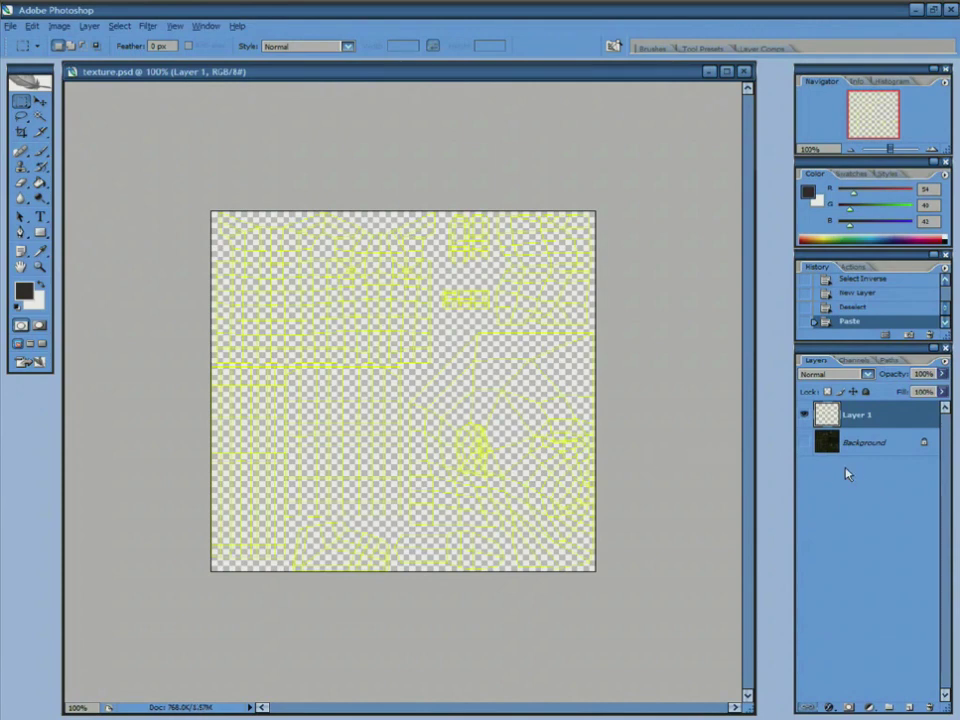
# - Add another new layer and place it beneath the UV line layer
pyautogui.click(941, 360)
pyautogui.click(912, 391)
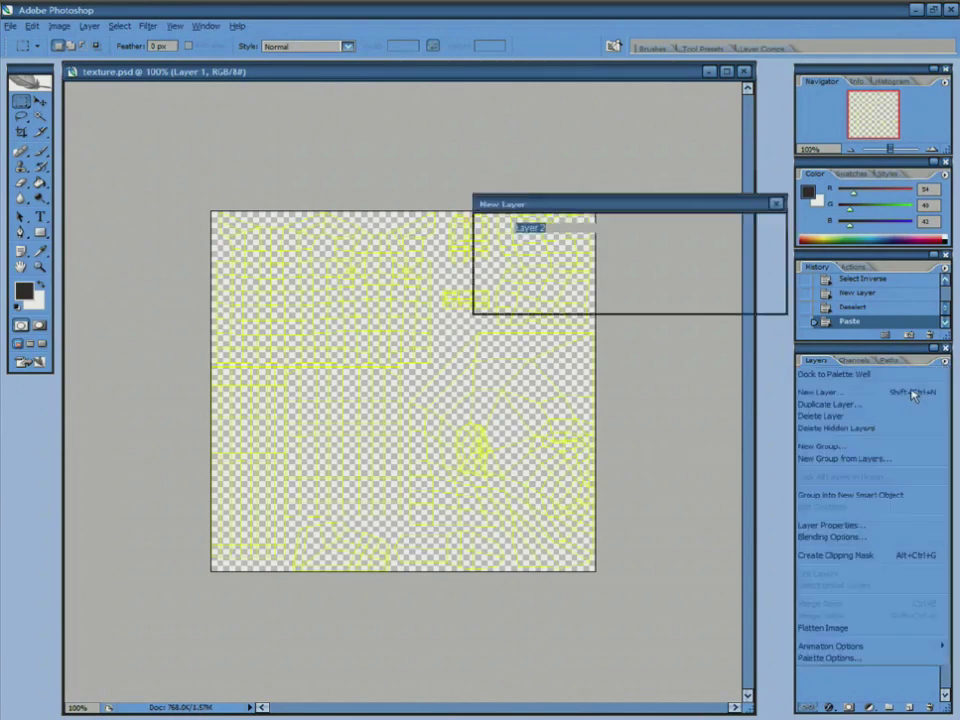
pyautogui.click(745, 228)
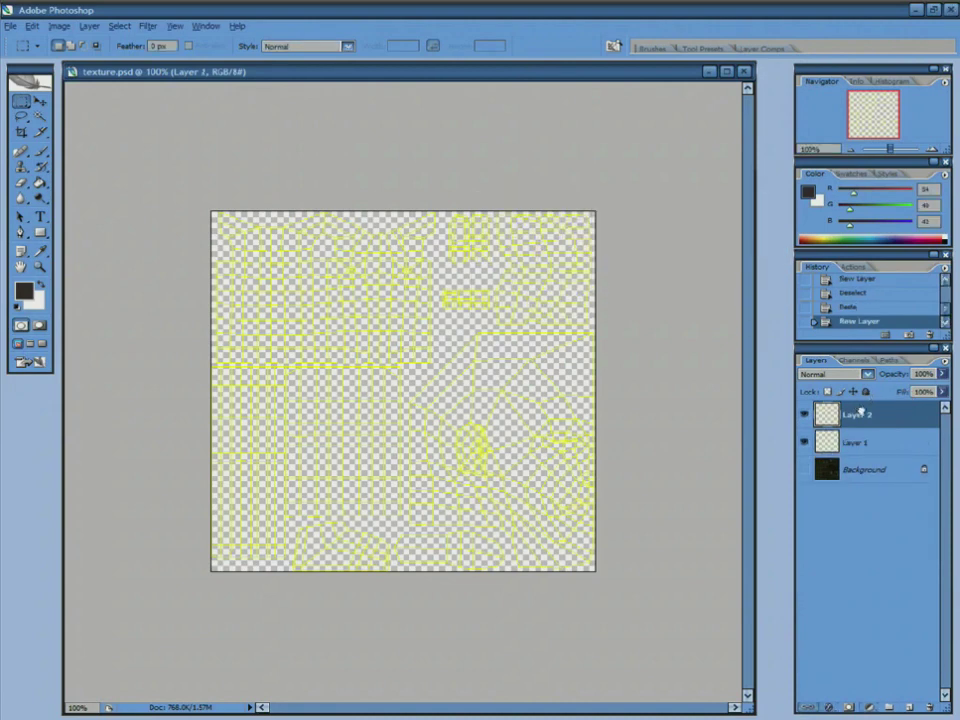
pyautogui.moveTo(861, 413); pyautogui.dragTo(853, 451)
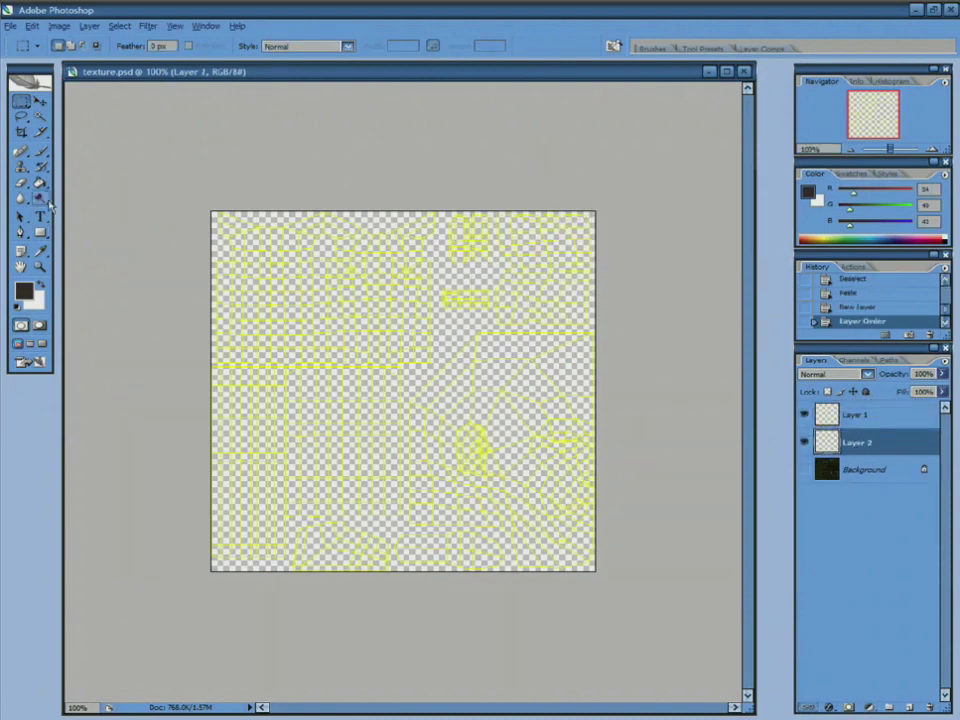
# - Fill Layer 2 with the dark foreground colour using the Paint Bucket, and toggle the UV line layer's visibility to check the overlay
pyautogui.click(40, 183)
pyautogui.click(259, 281)
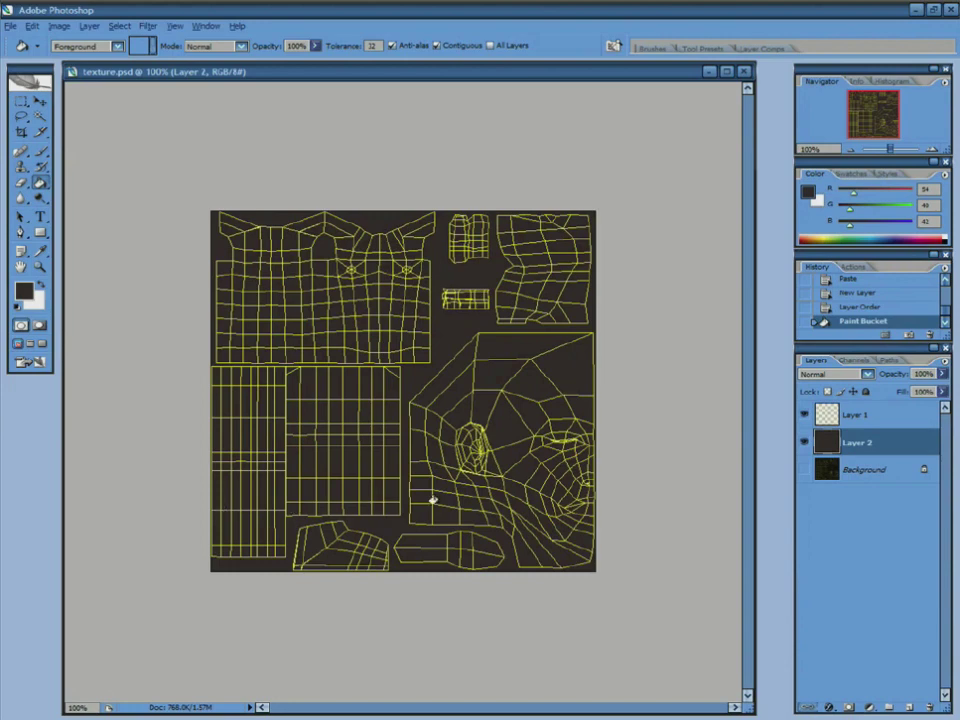
pyautogui.click(805, 414)
pyautogui.click(805, 415)
pyautogui.click(805, 416)
pyautogui.click(805, 417)
pyautogui.click(804, 415)
pyautogui.click(805, 418)
# - Set the foreground colour to greyish pink c4a9ae and prepare a soft 74 px brush
pyautogui.click(24, 290)
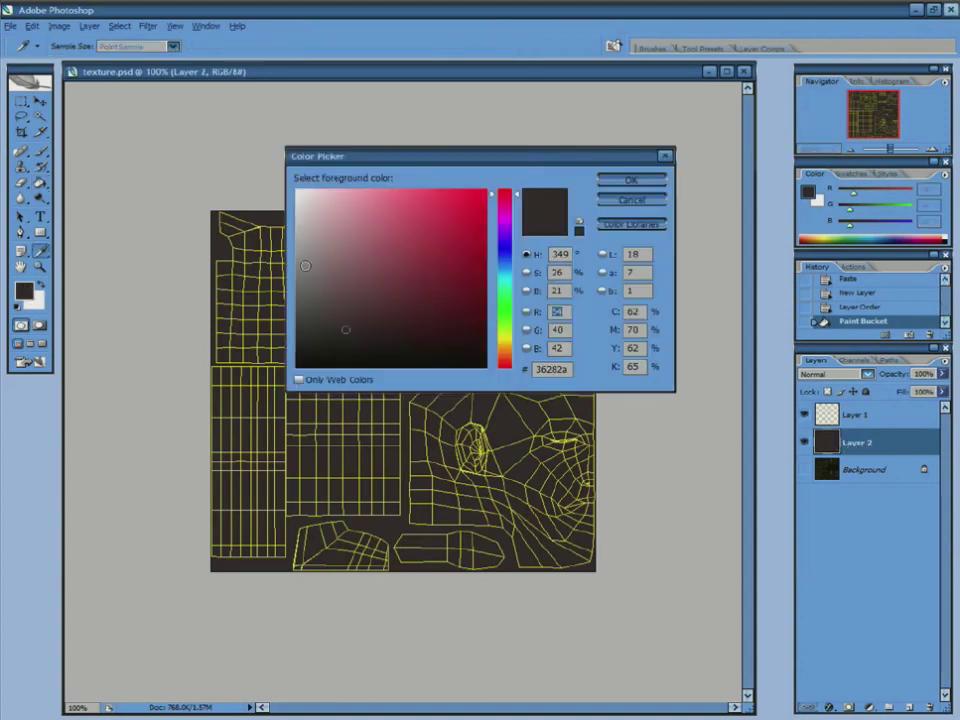
pyautogui.moveTo(305, 265); pyautogui.dragTo(324, 228)
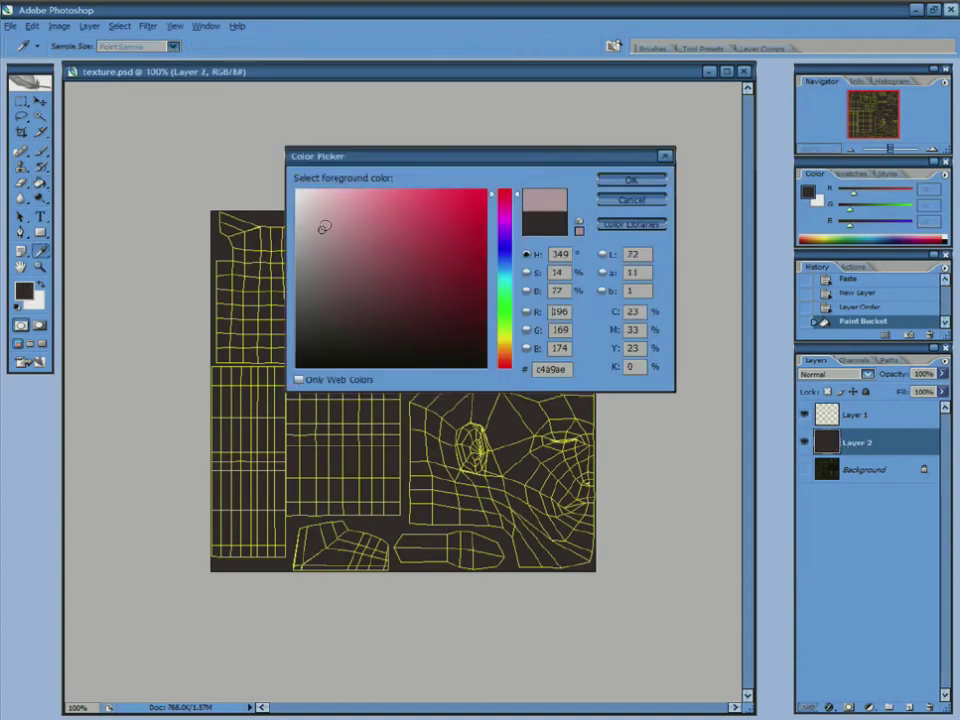
pyautogui.click(631, 180)
pyautogui.click(41, 166)
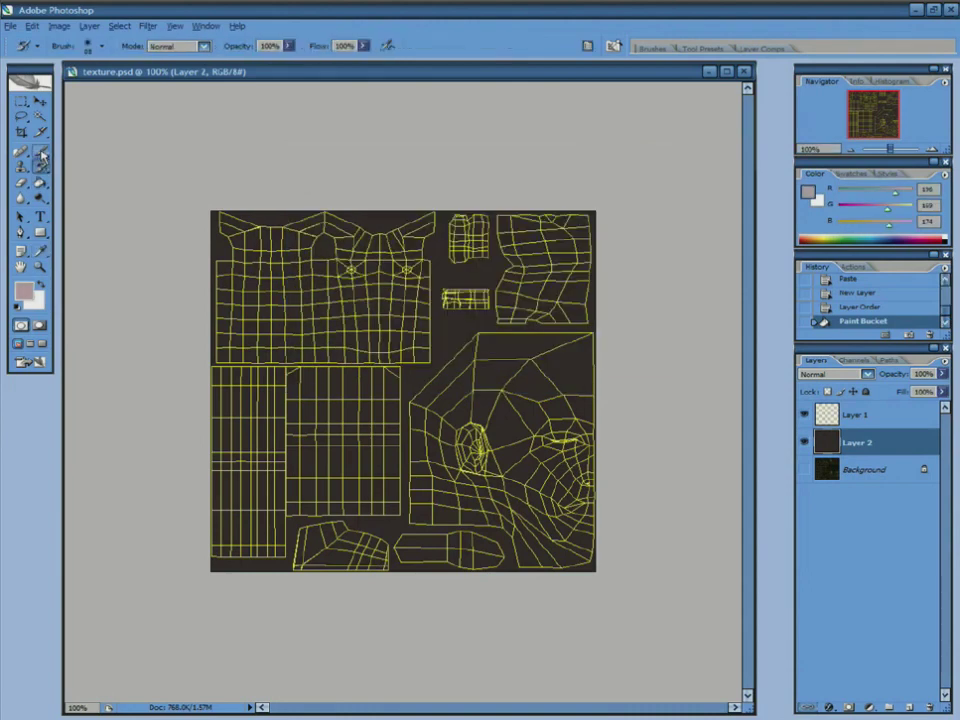
pyautogui.click(41, 151)
pyautogui.rightClick(497, 399)
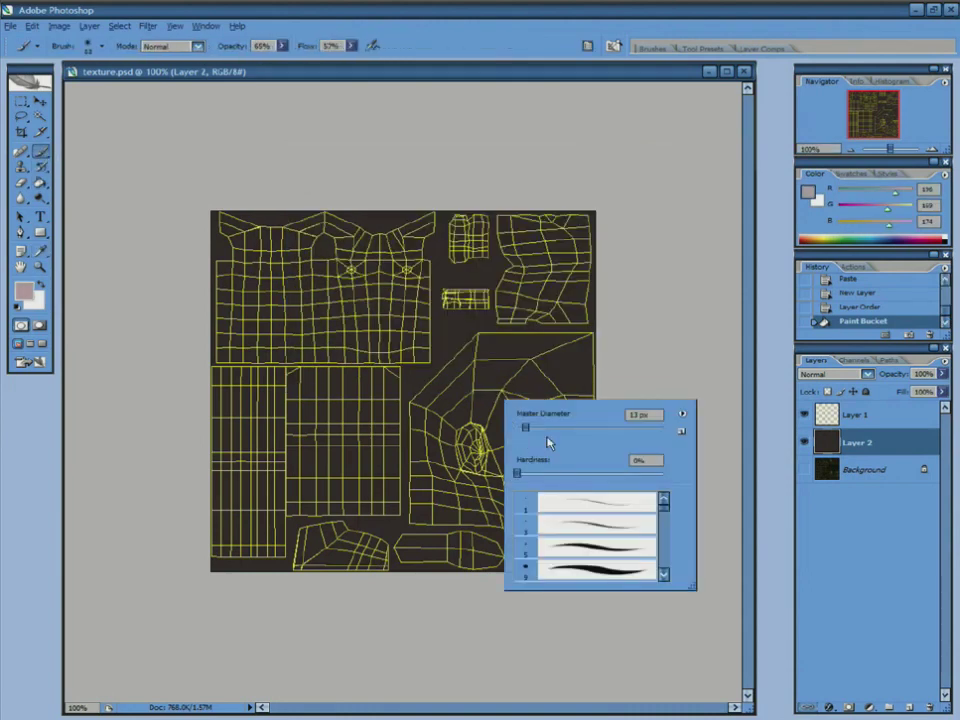
pyautogui.press('Return')
# - Paint the whole head UV shell on Layer 2 with the greyish pink brush
pyautogui.moveTo(566, 366)
pyautogui.mouseDown()
pyautogui.moveTo(500, 360)
pyautogui.moveTo(432, 390)
pyautogui.moveTo(420, 432)
pyautogui.moveTo(452, 518)
pyautogui.moveTo(477, 423)
pyautogui.moveTo(498, 468)
pyautogui.moveTo(518, 440)
pyautogui.moveTo(574, 401)
pyautogui.moveTo(575, 440)
pyautogui.moveTo(555, 490)
pyautogui.moveTo(520, 515)
pyautogui.moveTo(473, 495)
pyautogui.moveTo(540, 561)
pyautogui.moveTo(580, 470)
pyautogui.moveTo(567, 512)
pyautogui.moveTo(496, 375)
pyautogui.moveTo(422, 503)
pyautogui.moveTo(568, 357)
pyautogui.mouseUp()
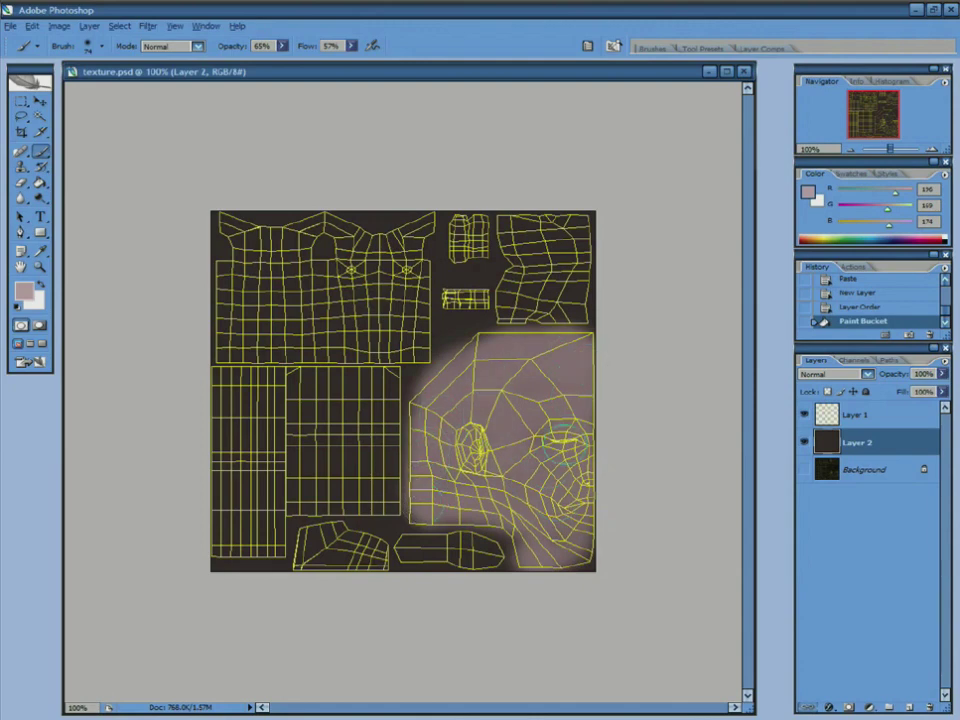
pyautogui.moveTo(565, 444)
pyautogui.mouseDown()
pyautogui.moveTo(562, 552)
pyautogui.moveTo(536, 563)
pyautogui.moveTo(572, 503)
pyautogui.mouseUp()
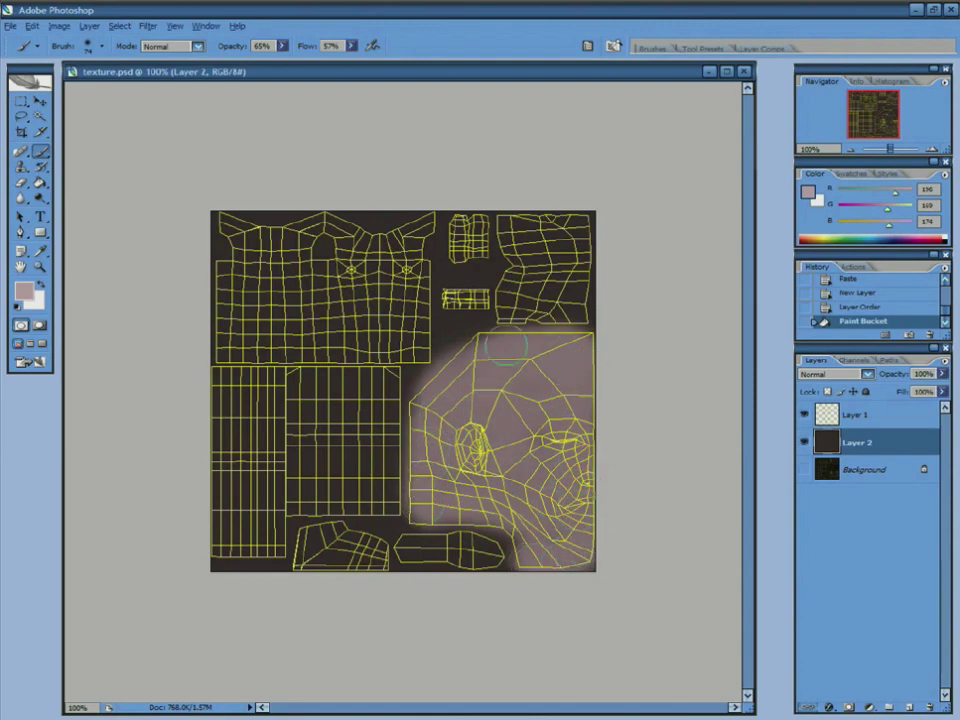
pyautogui.moveTo(506, 345); pyautogui.dragTo(430, 464)
pyautogui.moveTo(534, 519); pyautogui.dragTo(534, 528)
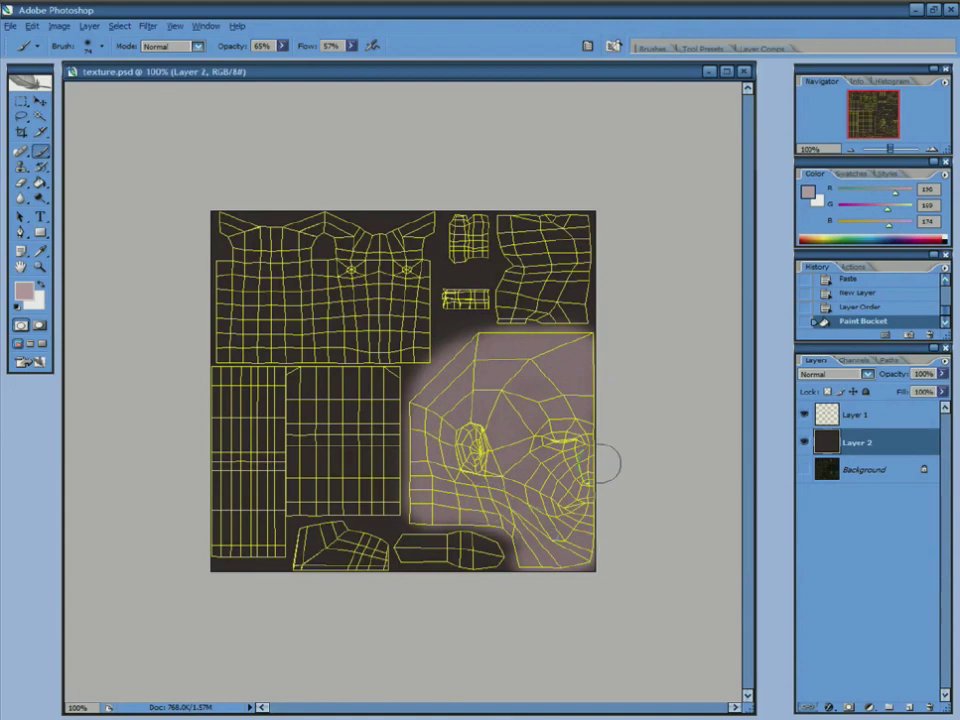
pyautogui.moveTo(606, 463); pyautogui.dragTo(600, 465)
# - Change the foreground colour to a saturated blue and paint over the arm UV shell
pyautogui.click(23, 290)
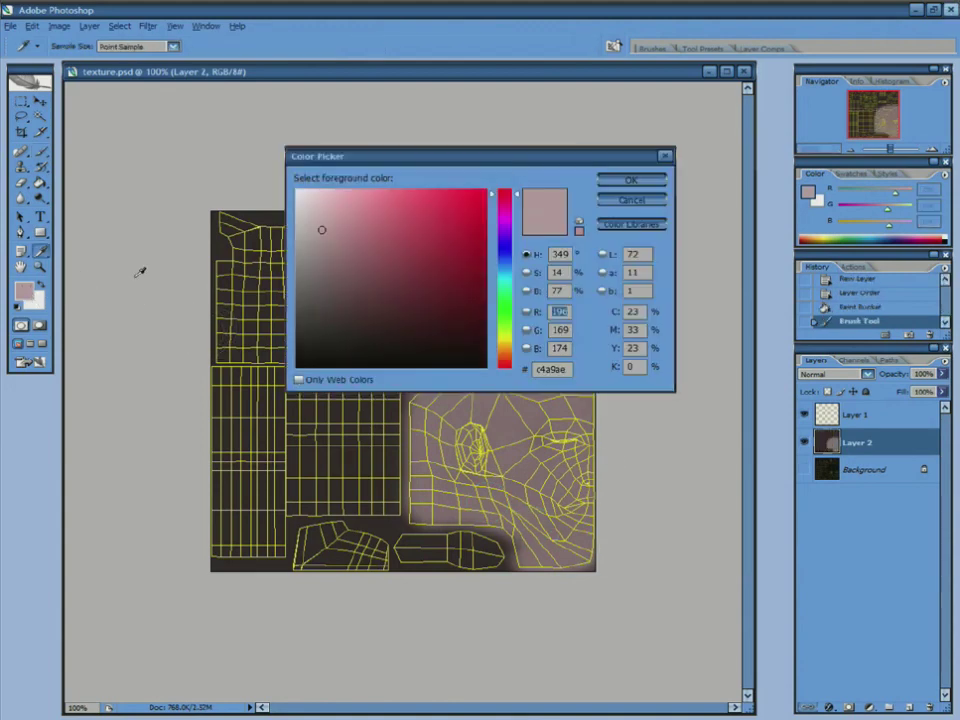
pyautogui.moveTo(441, 225); pyautogui.dragTo(509, 193)
pyautogui.moveTo(505, 238); pyautogui.dragTo(504, 251)
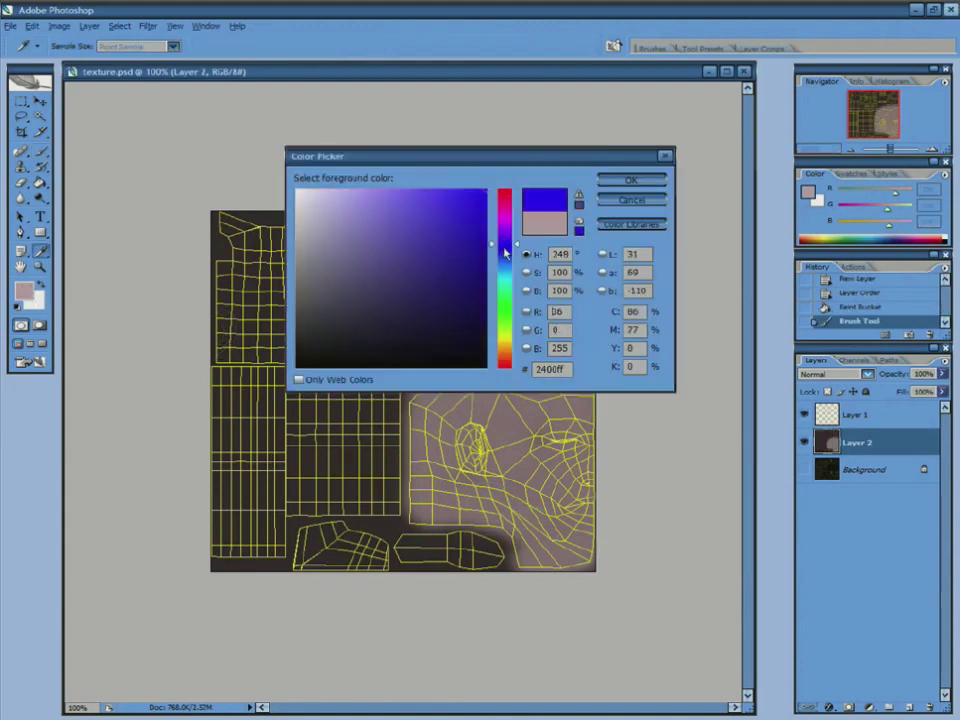
pyautogui.click(620, 181)
pyautogui.moveTo(236, 400)
pyautogui.mouseDown()
pyautogui.moveTo(214, 381)
pyautogui.moveTo(272, 376)
pyautogui.moveTo(250, 420)
pyautogui.mouseUp()
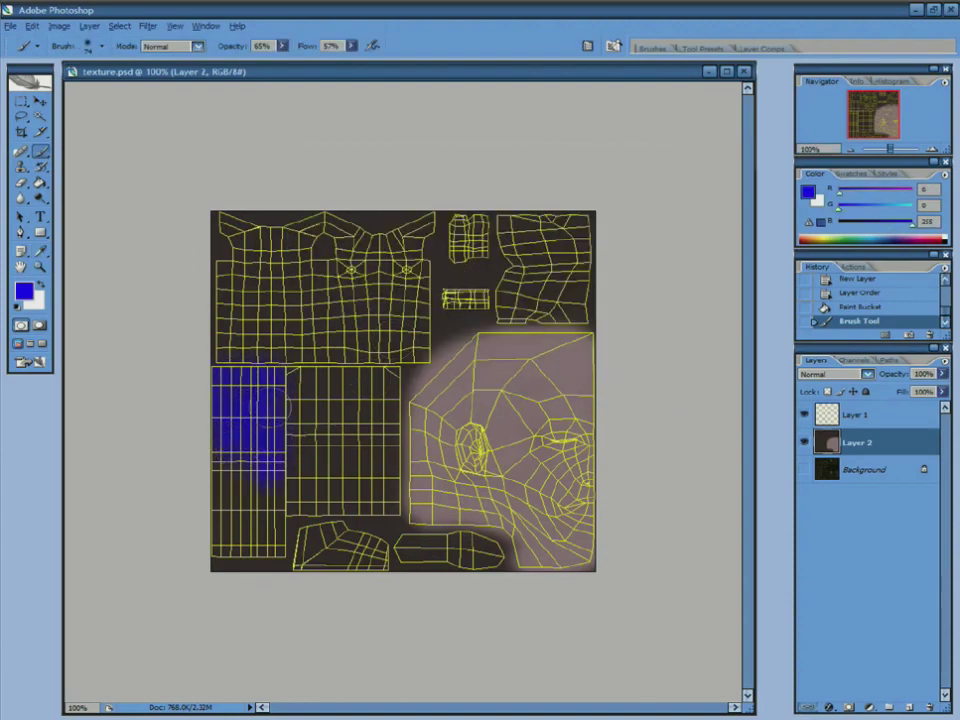
pyautogui.moveTo(262, 573)
pyautogui.mouseDown()
pyautogui.moveTo(250, 500)
pyautogui.moveTo(214, 448)
pyautogui.moveTo(208, 546)
pyautogui.moveTo(258, 438)
pyautogui.mouseUp()
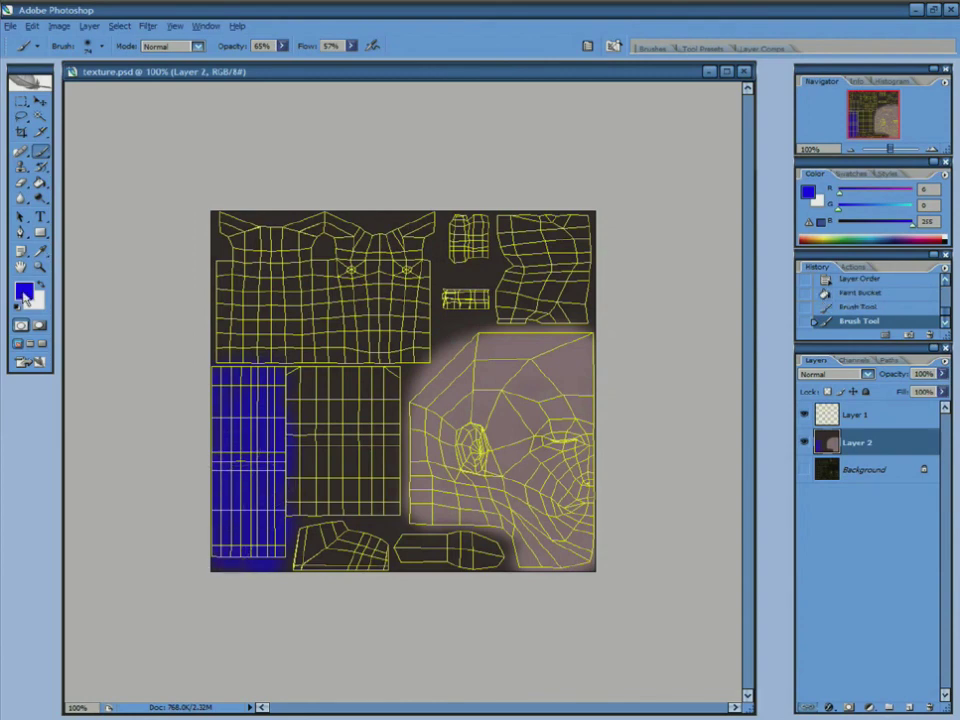
# - Change the foreground colour to bright green 3de316 and paint over the torso UV shell
pyautogui.click(23, 290)
pyautogui.click(504, 314)
pyautogui.click(468, 208)
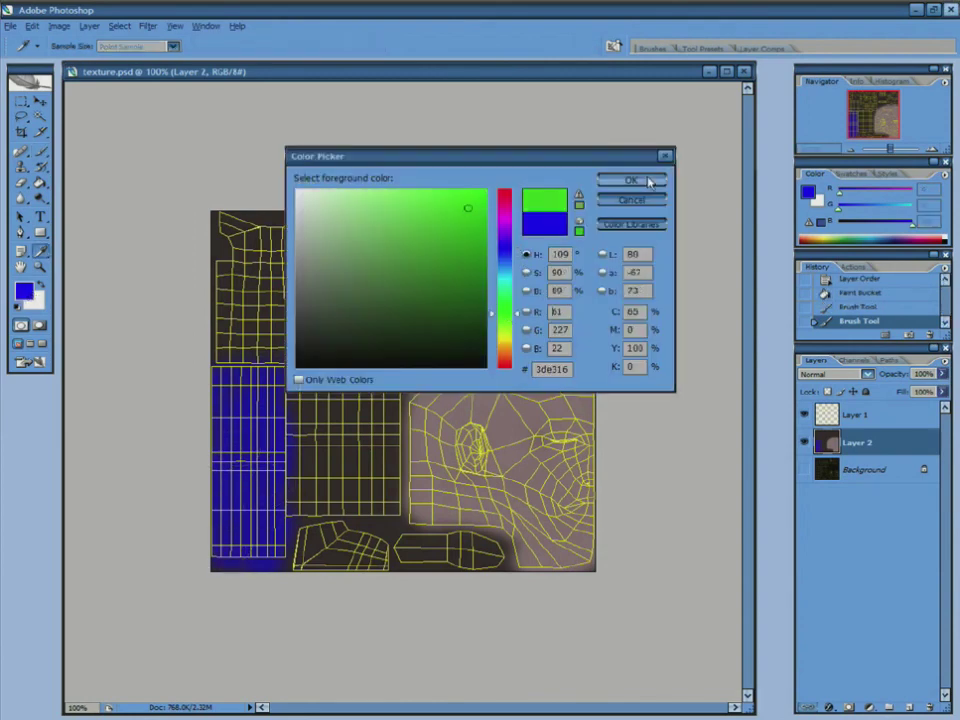
pyautogui.click(657, 180)
pyautogui.moveTo(258, 238)
pyautogui.mouseDown()
pyautogui.moveTo(300, 214)
pyautogui.moveTo(280, 262)
pyautogui.moveTo(208, 274)
pyautogui.moveTo(214, 343)
pyautogui.moveTo(300, 340)
pyautogui.moveTo(258, 302)
pyautogui.moveTo(384, 226)
pyautogui.moveTo(420, 230)
pyautogui.moveTo(398, 272)
pyautogui.moveTo(424, 350)
pyautogui.moveTo(300, 330)
pyautogui.moveTo(350, 300)
pyautogui.moveTo(390, 320)
pyautogui.moveTo(217, 314)
pyautogui.mouseUp()
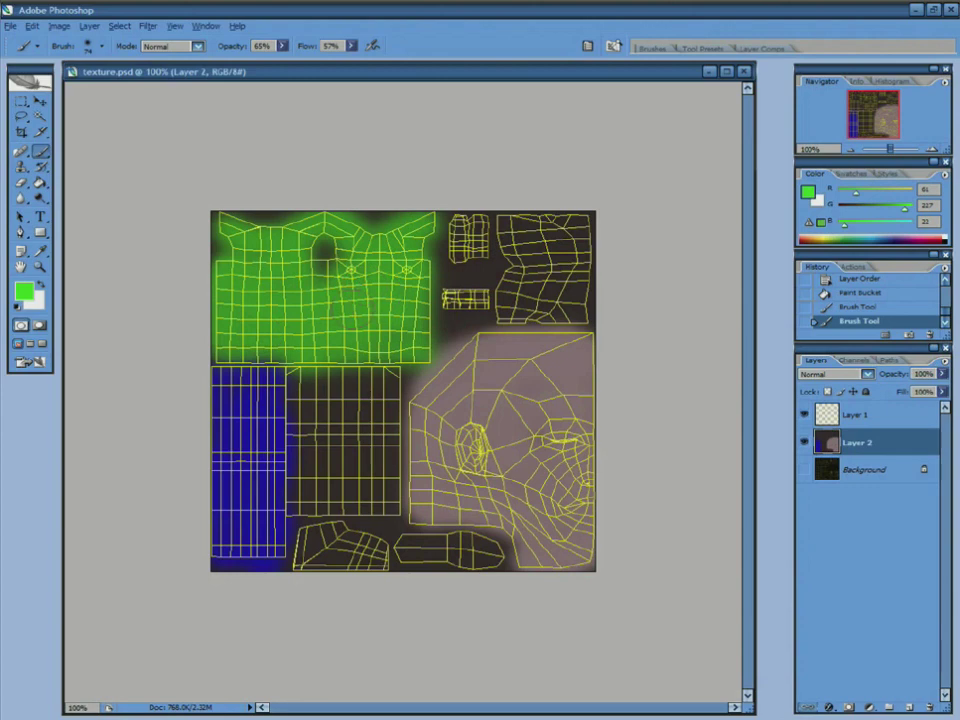
# - Change the foreground colour to orange e37600 and paint over the leg UV shell
pyautogui.click(23, 290)
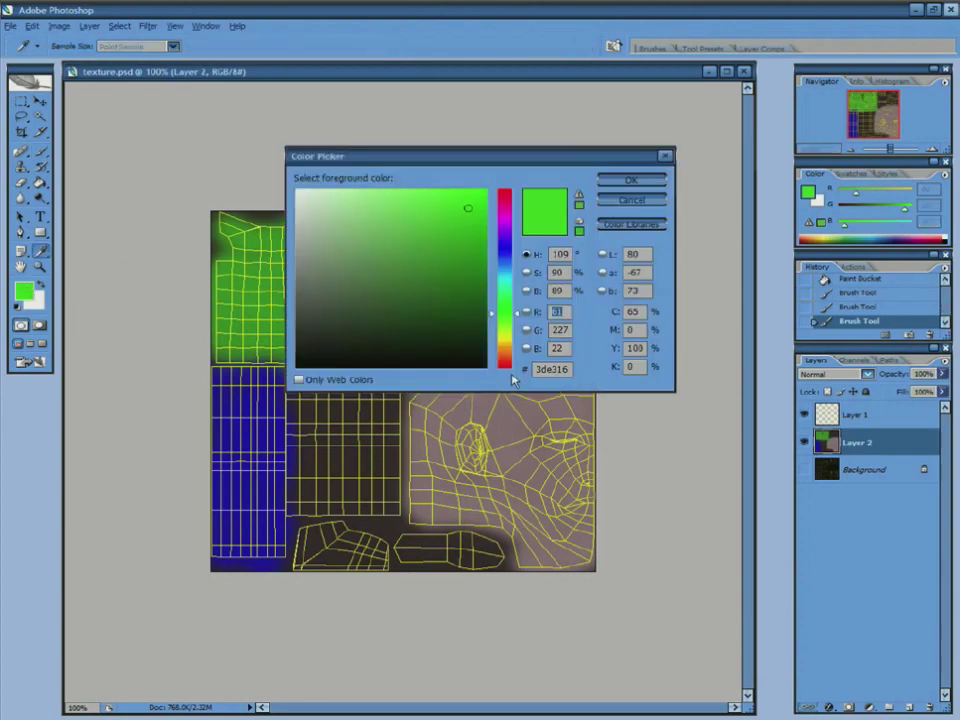
pyautogui.click(506, 366)
pyautogui.moveTo(480, 208); pyautogui.dragTo(499, 209)
pyautogui.moveTo(506, 366); pyautogui.dragTo(506, 352)
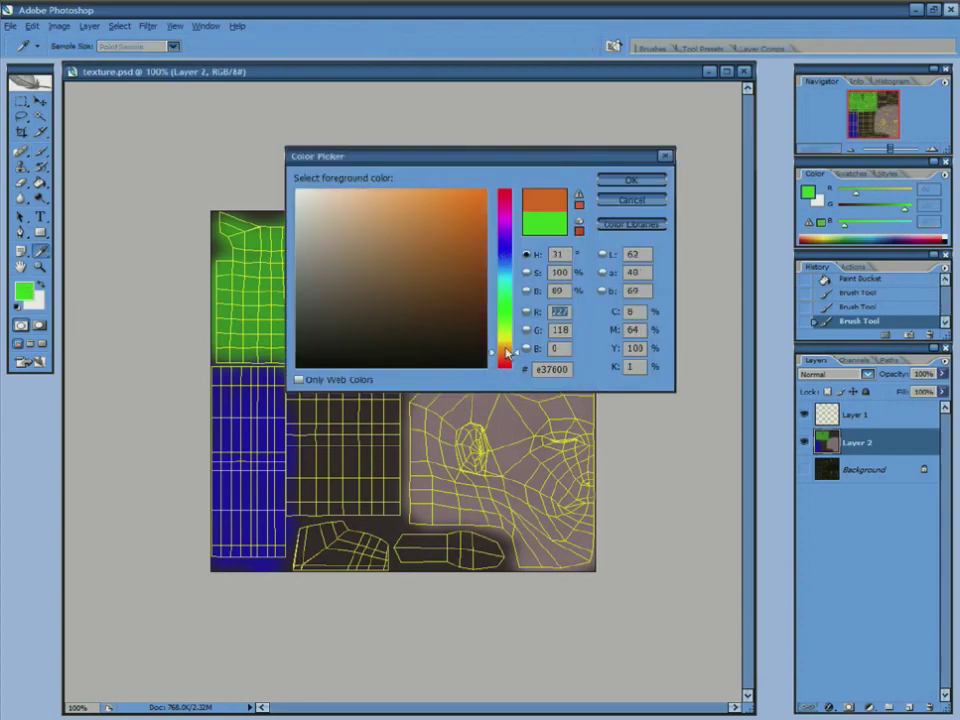
pyautogui.click(631, 180)
pyautogui.moveTo(300, 396)
pyautogui.mouseDown()
pyautogui.moveTo(355, 385)
pyautogui.moveTo(310, 385)
pyautogui.moveTo(300, 500)
pyautogui.moveTo(330, 470)
pyautogui.moveTo(350, 490)
pyautogui.moveTo(385, 470)
pyautogui.moveTo(290, 503)
pyautogui.moveTo(387, 497)
pyautogui.moveTo(386, 440)
pyautogui.mouseUp()
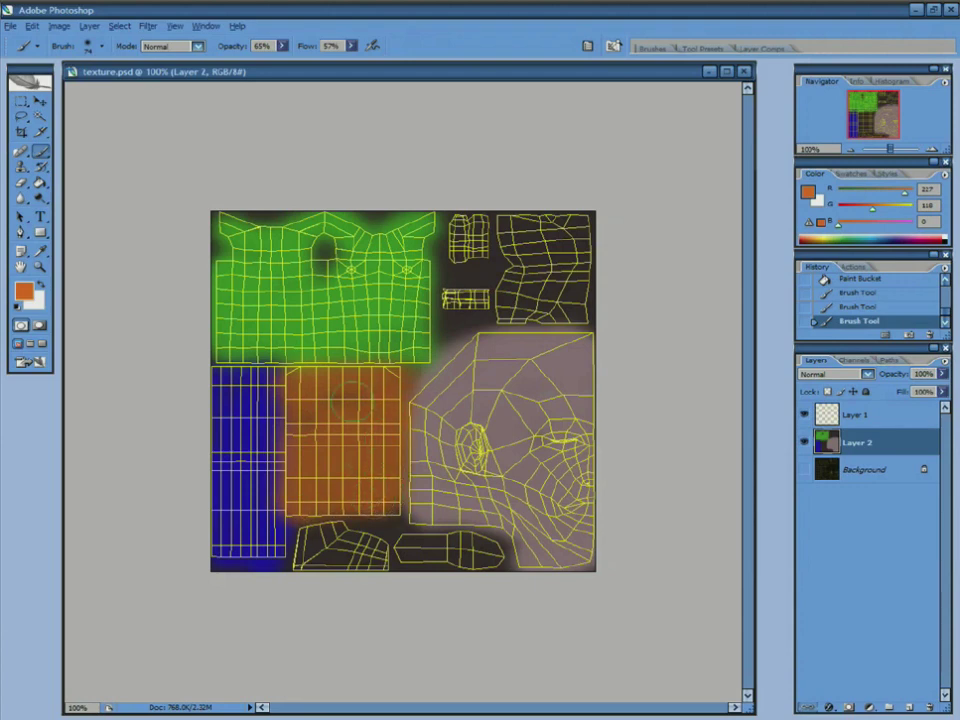
pyautogui.moveTo(352, 401); pyautogui.dragTo(358, 392)
# - Change the foreground colour to near-black and paint over the remaining hand and shoe UV shells
pyautogui.click(24, 290)
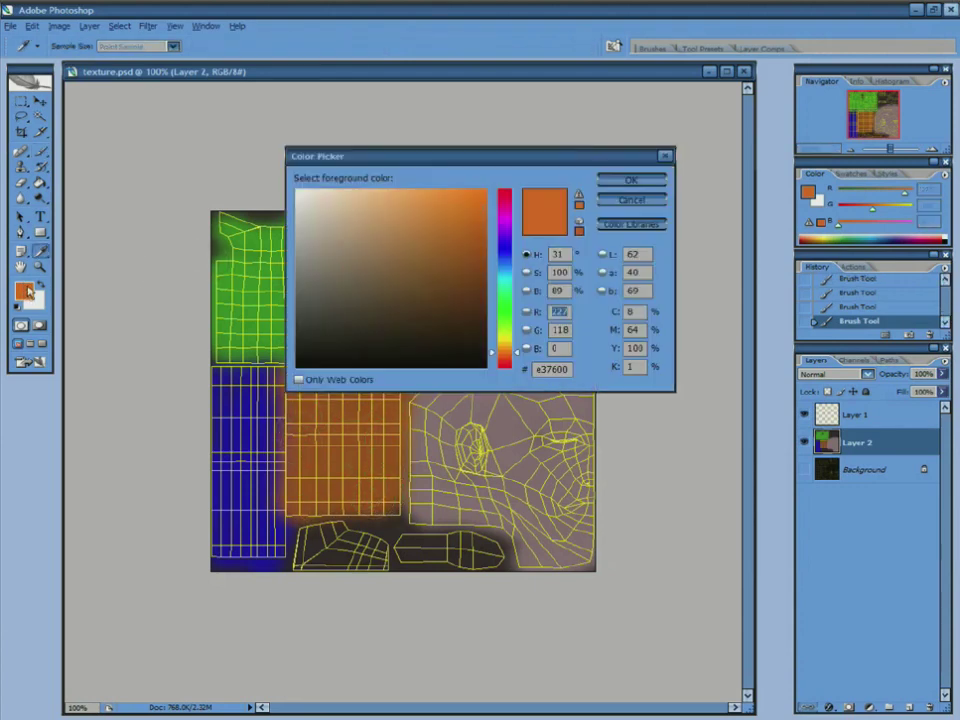
pyautogui.click(362, 317)
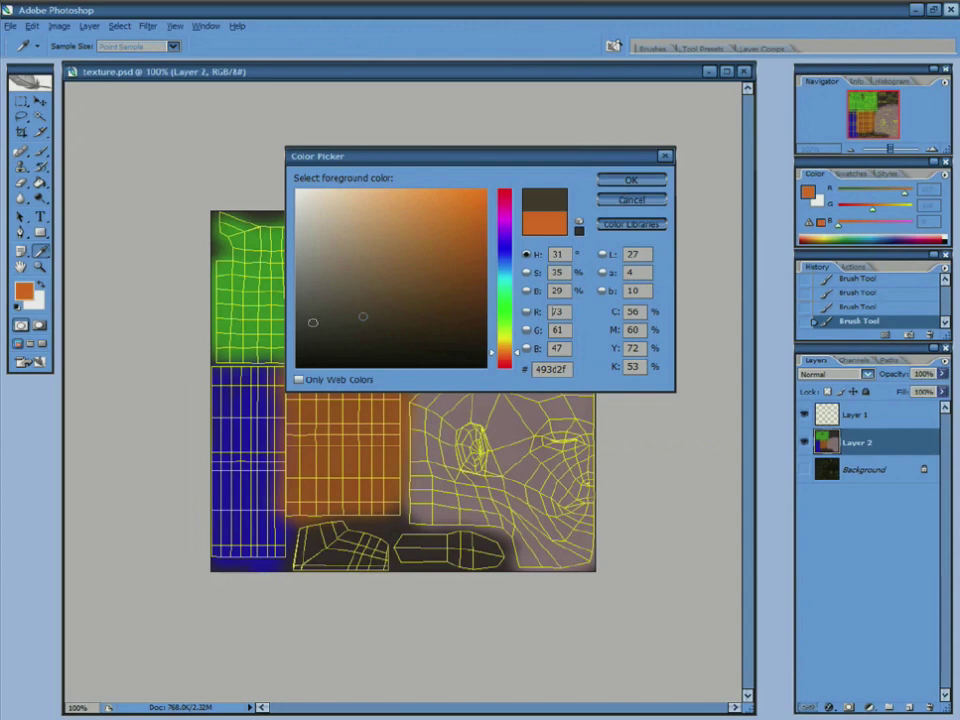
pyautogui.click(309, 348)
pyautogui.click(631, 180)
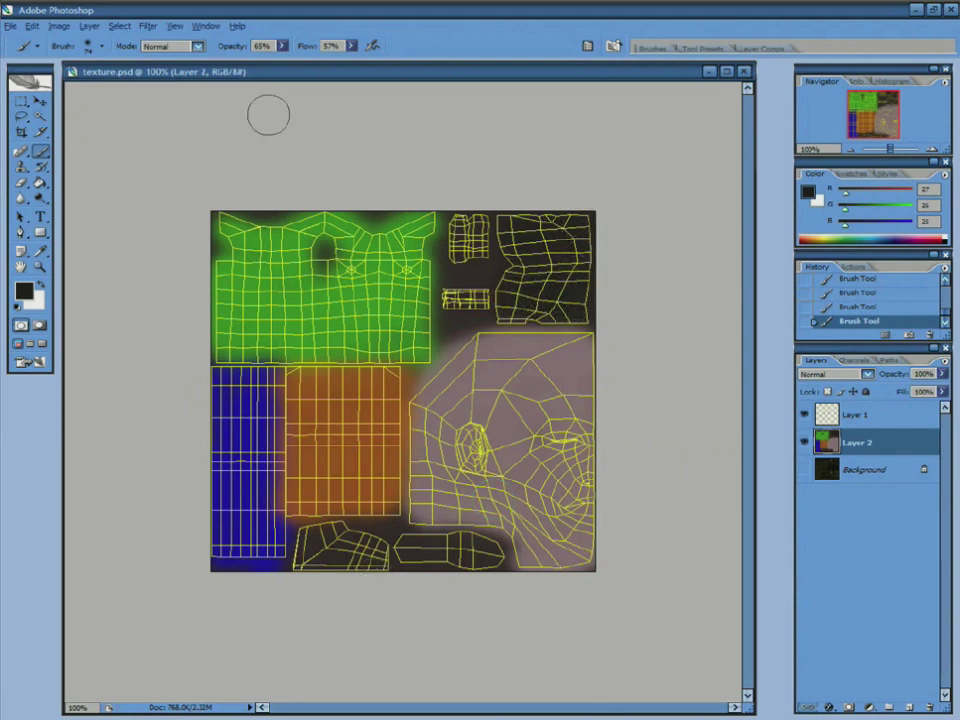
# - Save texture.psd with Maximize compatibility enabled
pyautogui.click(11, 25)
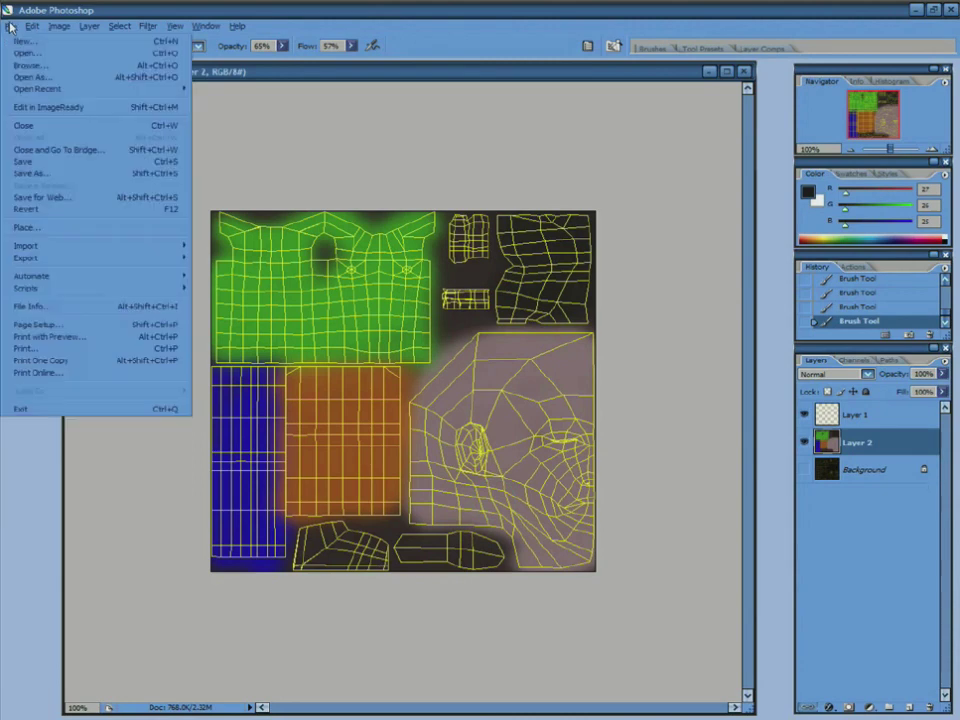
pyautogui.click(45, 163)
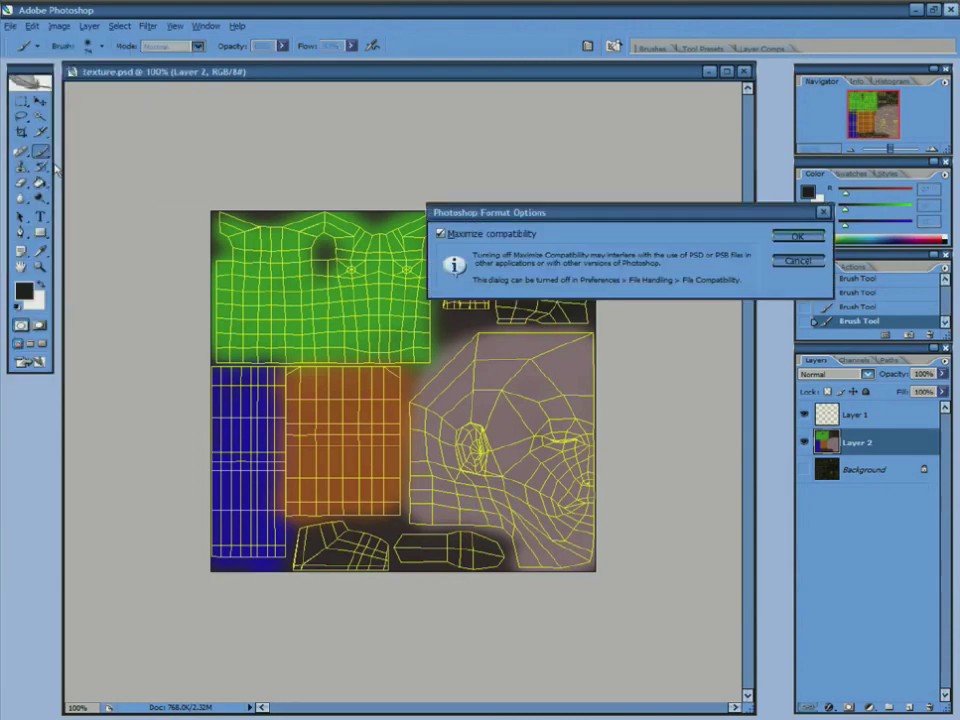
pyautogui.click(797, 238)
# - Switch to Softimage XSI, deselect the man mesh and inspect the painted texture on the model
pyautogui.hotkey('alt', 'Tab')
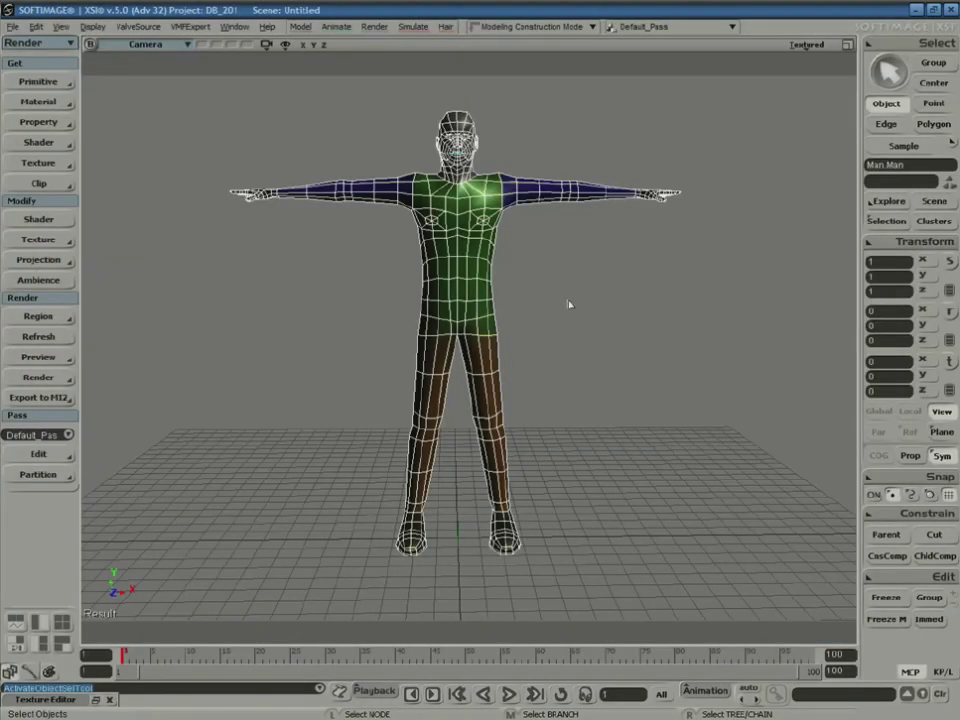
pyautogui.click(602, 288)
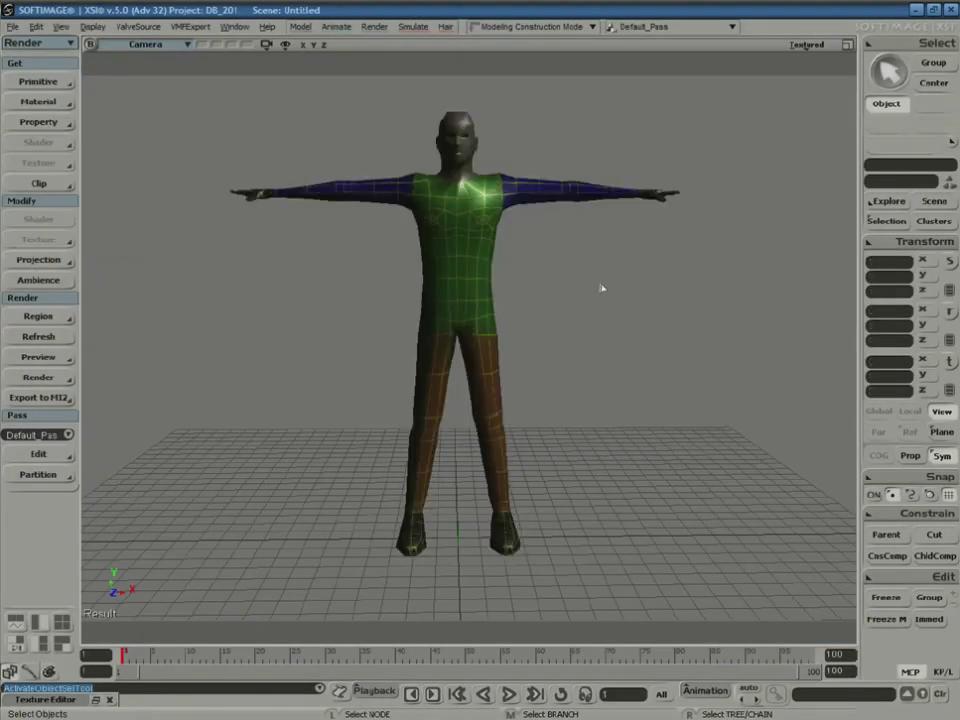
pyautogui.press('s')
pyautogui.moveTo(602, 288); pyautogui.dragTo(570, 302, button='right')
# - Switch back to Photoshop, hide the UV line layer and save texture.psd again
pyautogui.hotkey('alt', 'Tab')
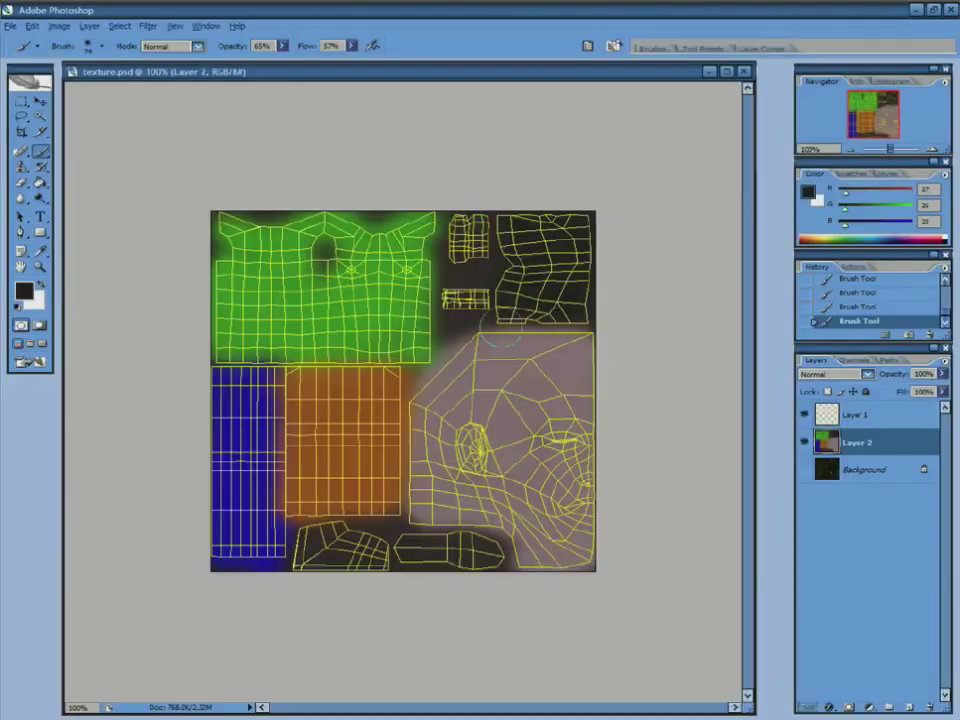
pyautogui.click(805, 415)
pyautogui.click(12, 27)
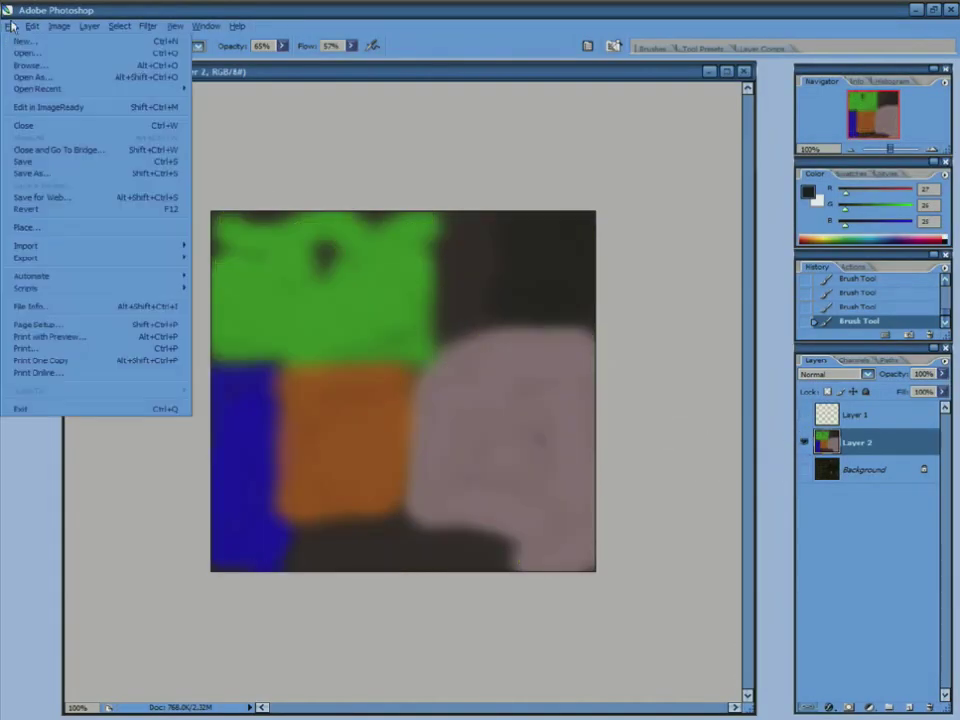
pyautogui.click(40, 161)
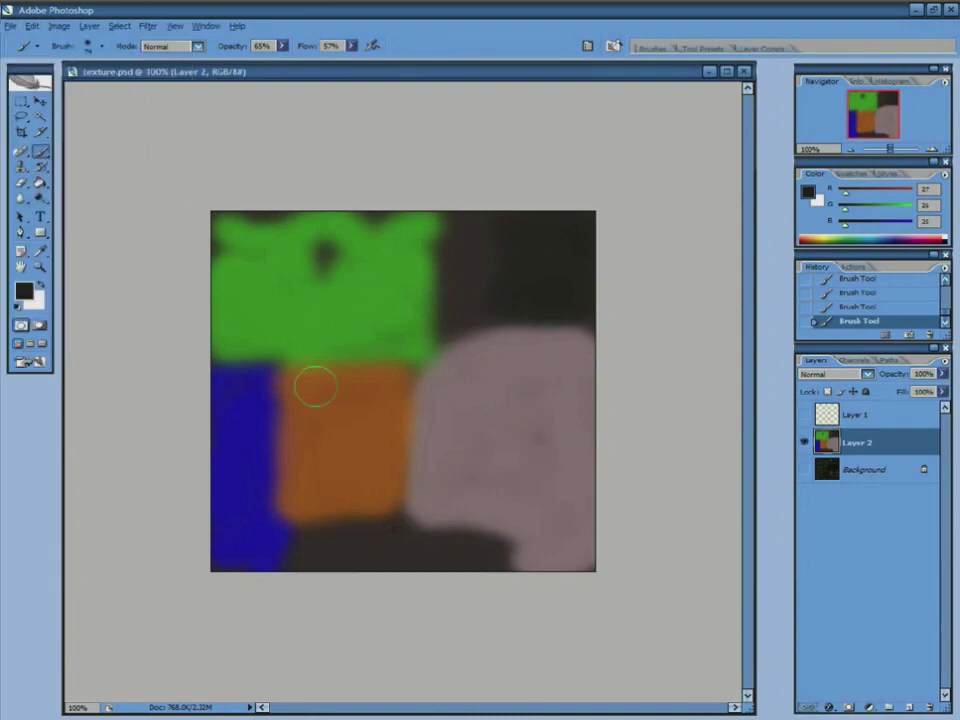
# - Switch to Softimage XSI and set the Camera view's display mode to Textured Decal
pyautogui.hotkey('alt', 'Tab')
pyautogui.moveTo(559, 328); pyautogui.dragTo(730, 175, button='middle')
pyautogui.click(808, 44)
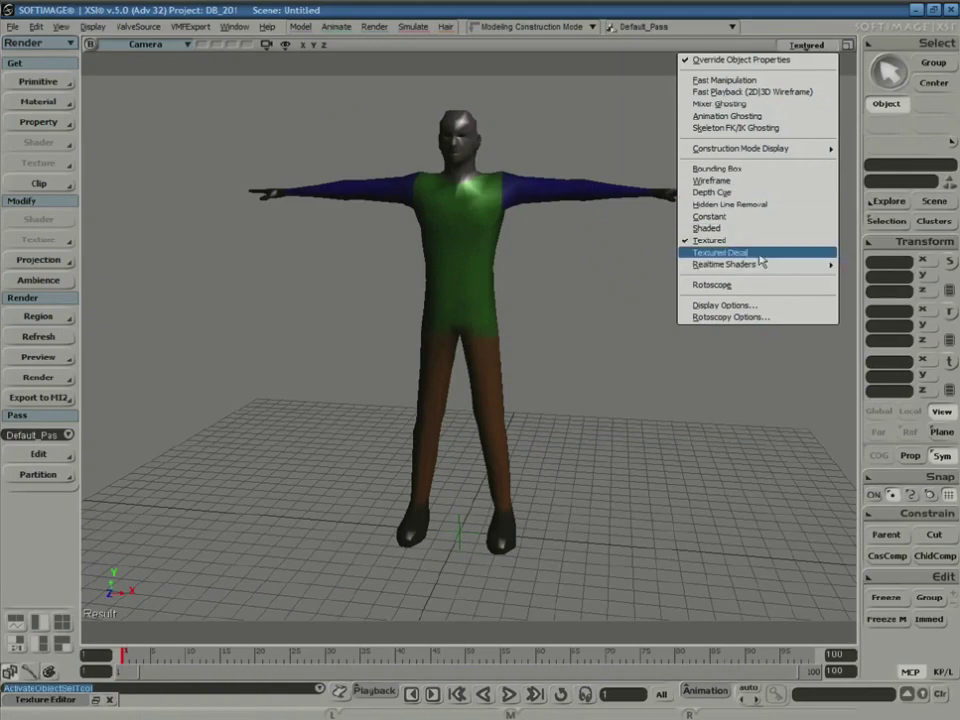
pyautogui.click(725, 253)
# - Examine the textured man from all sides, checking the head, arms, torso, legs and shoes
pyautogui.press('s')
pyautogui.moveTo(660, 279); pyautogui.dragTo(467, 417, button='right')
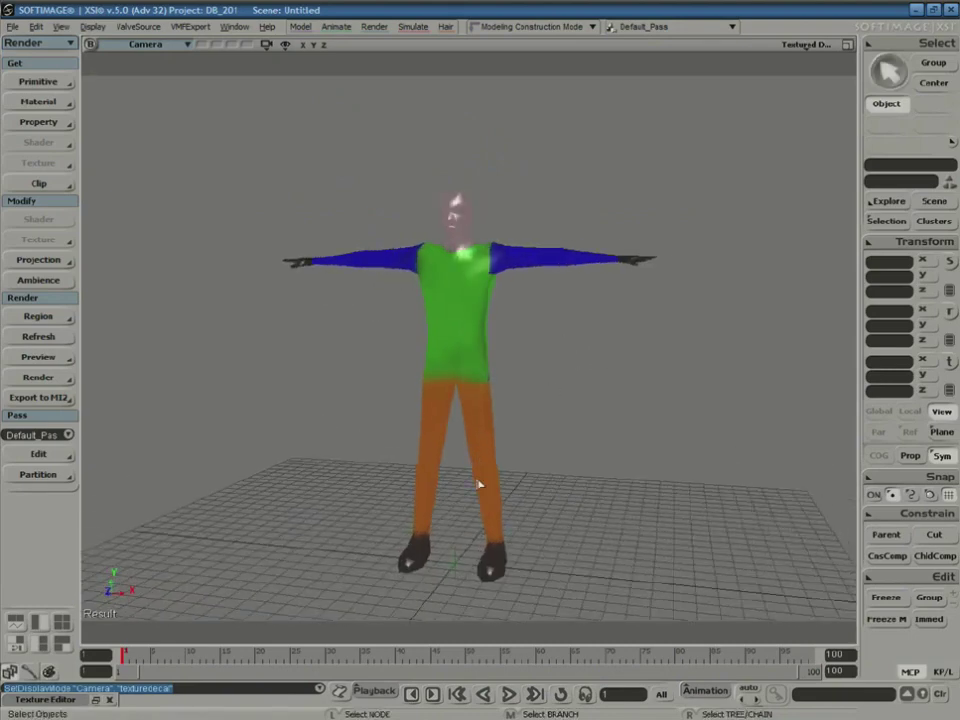
pyautogui.press('s')
pyautogui.moveTo(506, 332); pyautogui.dragTo(455, 272, button='right')
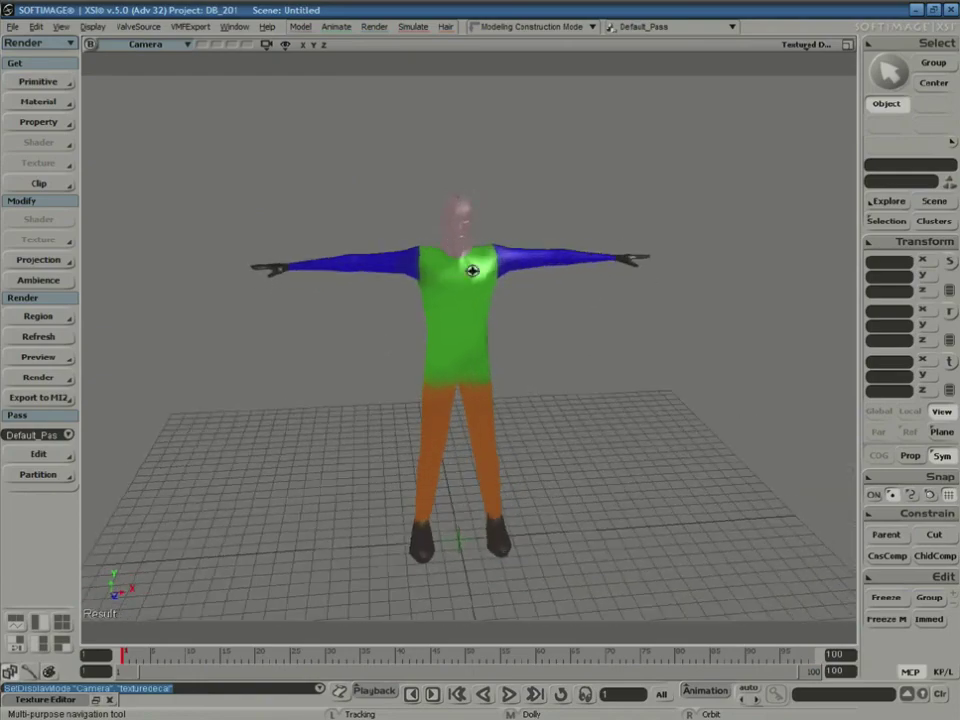
pyautogui.moveTo(480, 219); pyautogui.dragTo(418, 311, button='middle')
pyautogui.moveTo(418, 311); pyautogui.dragTo(512, 347, button='right')
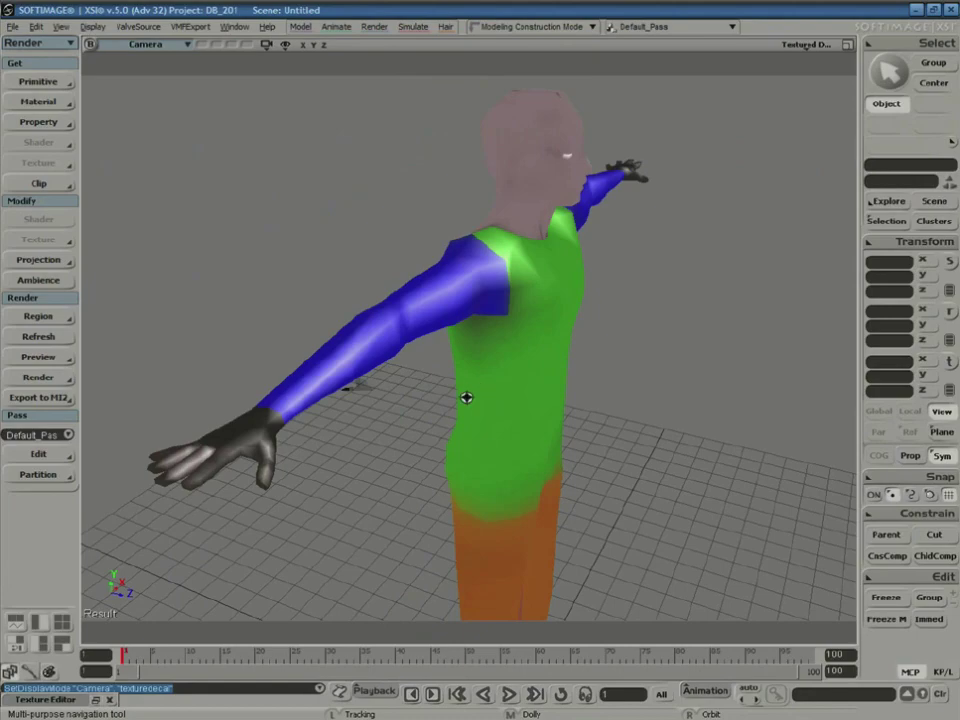
pyautogui.moveTo(467, 398); pyautogui.dragTo(613, 274, button='middle')
pyautogui.moveTo(533, 416); pyautogui.dragTo(499, 424, button='right')
pyautogui.moveTo(499, 424); pyautogui.dragTo(503, 371)
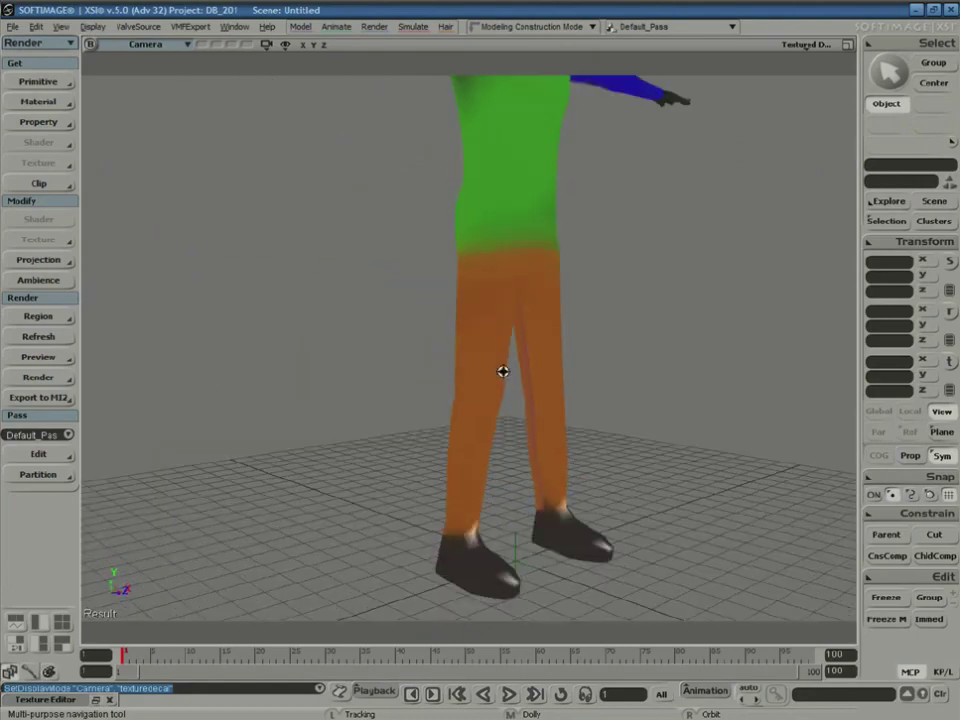
pyautogui.moveTo(503, 371); pyautogui.dragTo(581, 317, button='middle')
pyautogui.moveTo(581, 317); pyautogui.dragTo(514, 418, button='right')
pyautogui.moveTo(484, 332)
pyautogui.mouseDown(button='right')
pyautogui.moveTo(449, 254)
pyautogui.moveTo(472, 324)
pyautogui.mouseUp(button='right')
pyautogui.press('s')
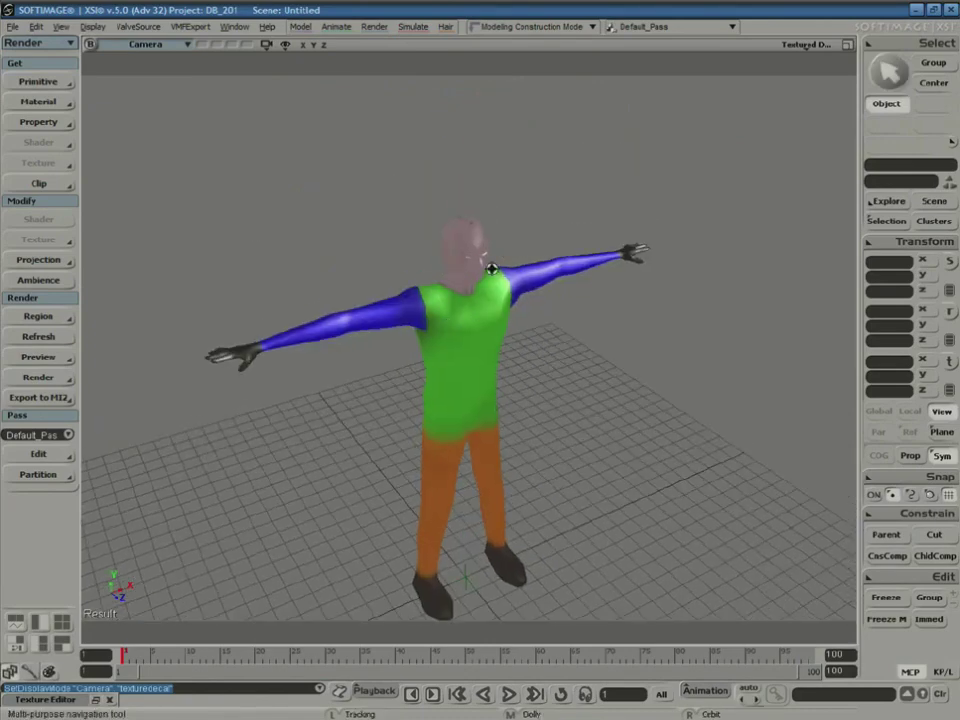
pyautogui.moveTo(493, 269); pyautogui.dragTo(437, 356, button='middle')
pyautogui.moveTo(435, 353)
pyautogui.mouseDown(button='right')
pyautogui.moveTo(408, 356)
pyautogui.moveTo(429, 315)
pyautogui.moveTo(426, 379)
pyautogui.moveTo(452, 360)
pyautogui.mouseUp(button='right')
# - Set the Camera view's display mode back to Textured and inspect the shaded head and upper body
pyautogui.click(806, 44)
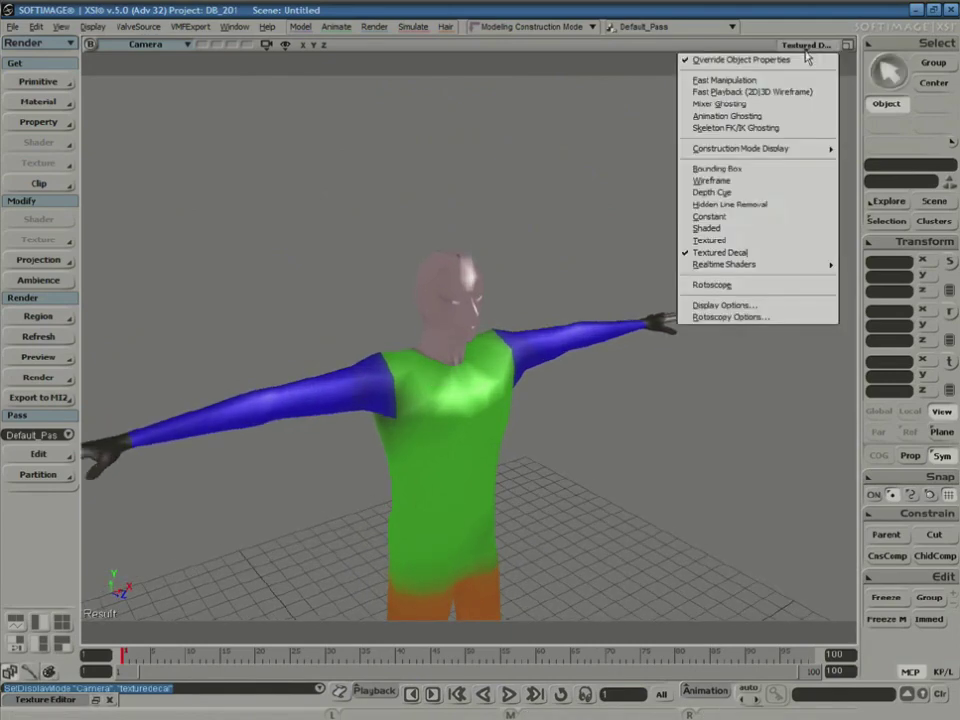
pyautogui.click(739, 238)
pyautogui.press('s')
pyautogui.moveTo(739, 238); pyautogui.dragTo(587, 283, button='right')
pyautogui.moveTo(587, 283); pyautogui.dragTo(524, 371, button='middle')
pyautogui.moveTo(524, 371); pyautogui.dragTo(497, 401, button='right')
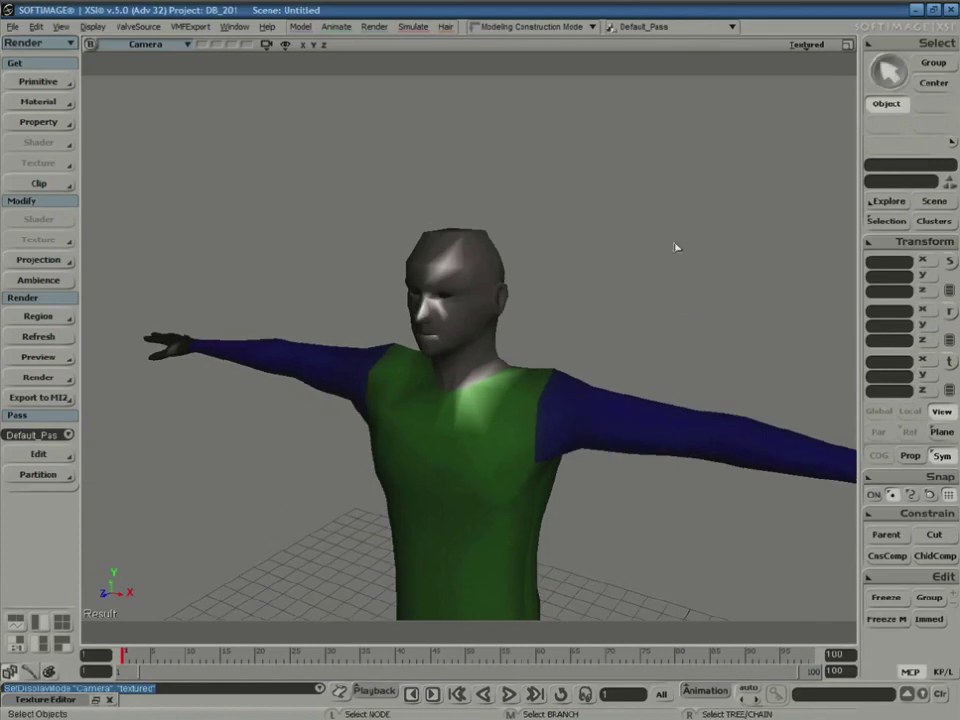
# - Switch to Photoshop, show the UV line layer and paint a dark eyebrow above the eye with a small soft brush
pyautogui.hotkey('alt', 'Tab')
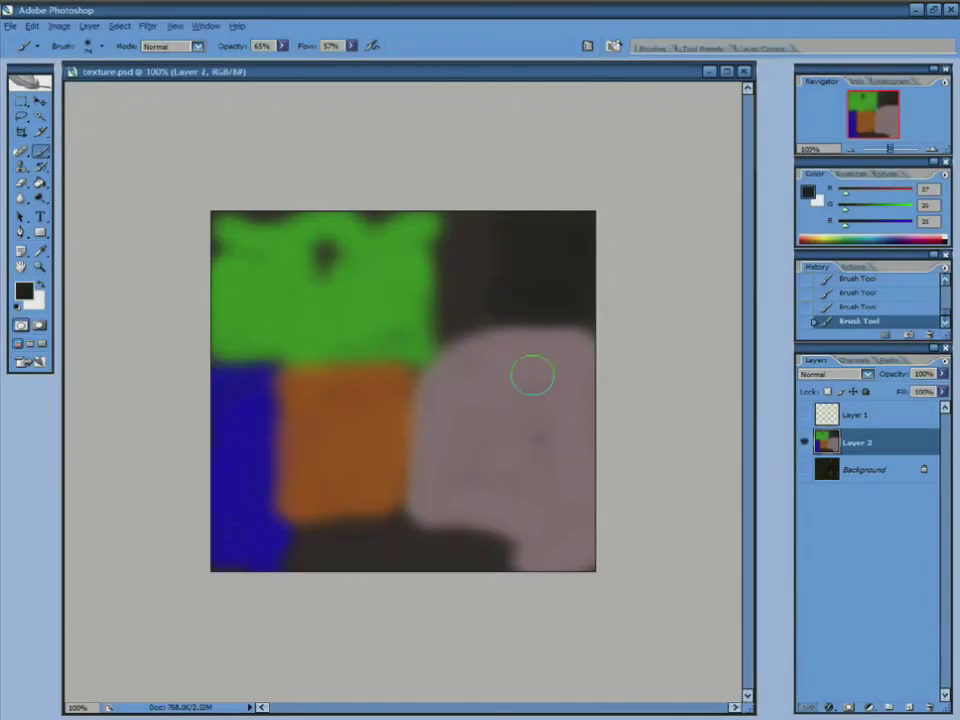
pyautogui.click(804, 414)
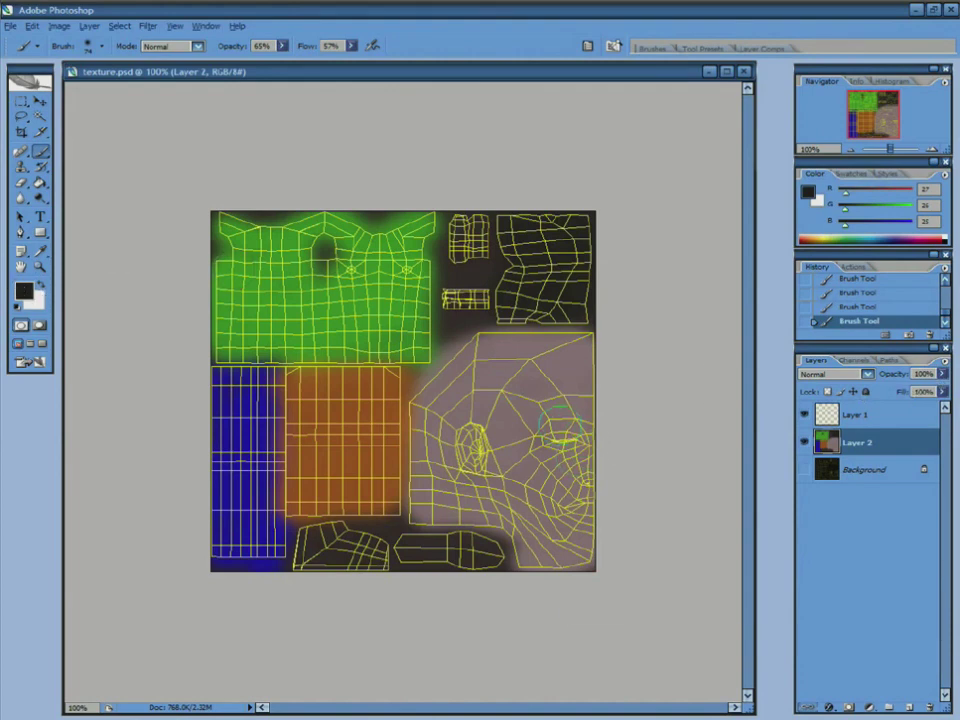
pyautogui.rightClick(563, 429)
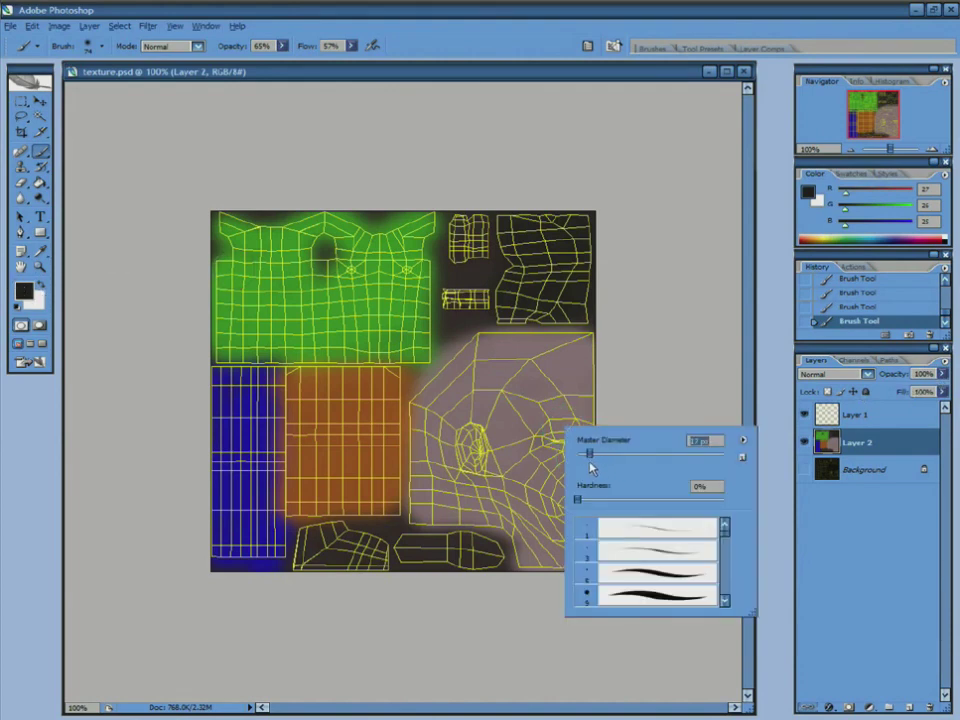
pyautogui.press('Return')
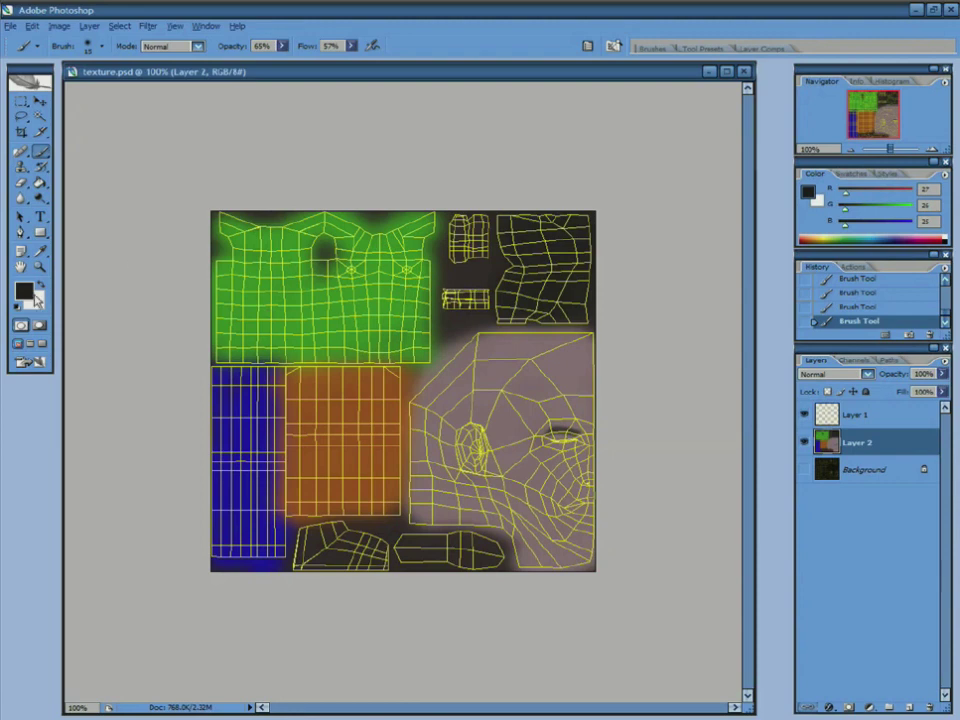
# - Set the foreground colour to pink #e291b5 and paint the lips inside the mouth area of the head's UV layout
pyautogui.click(25, 293)
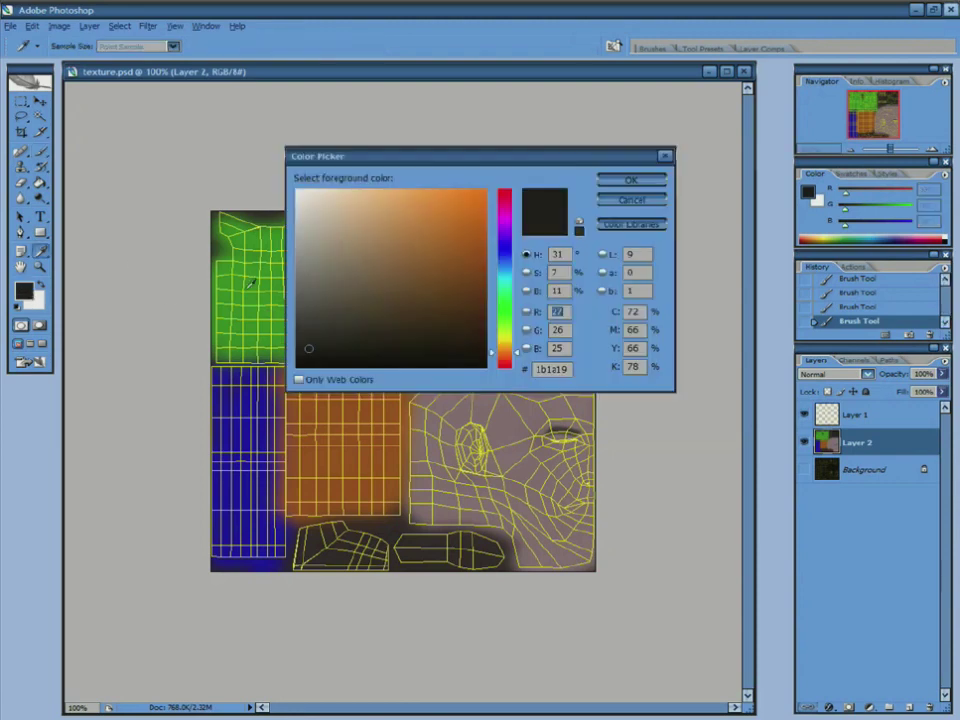
pyautogui.click(504, 222)
pyautogui.click(457, 207)
pyautogui.moveTo(503, 217)
pyautogui.mouseDown()
pyautogui.moveTo(491, 201)
pyautogui.moveTo(371, 193)
pyautogui.moveTo(363, 208)
pyautogui.mouseUp()
pyautogui.click(610, 177)
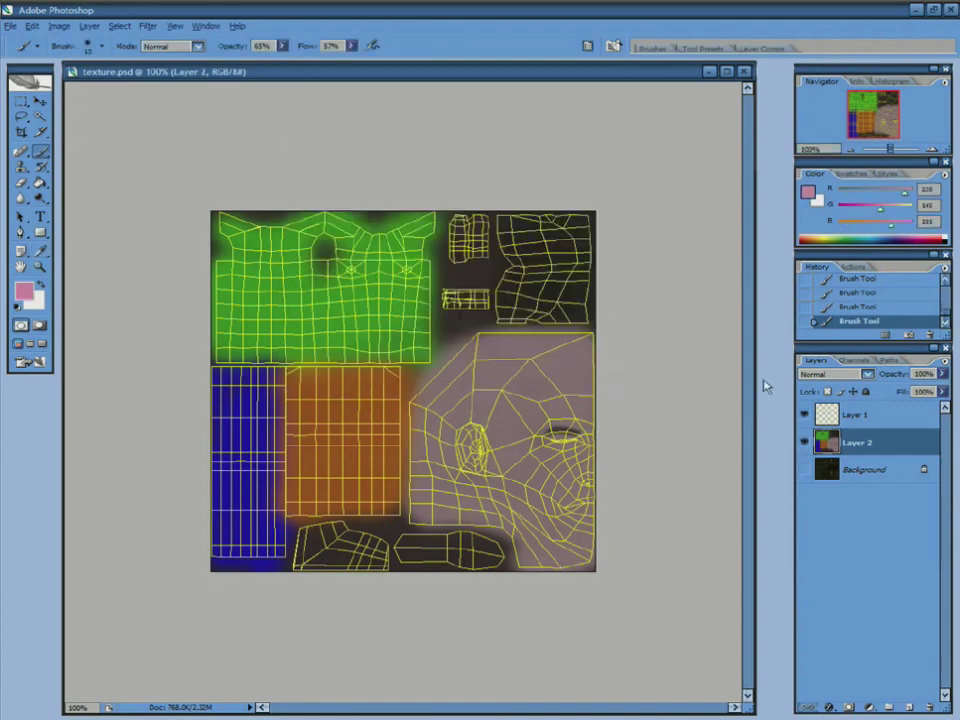
pyautogui.moveTo(890, 149); pyautogui.dragTo(898, 150)
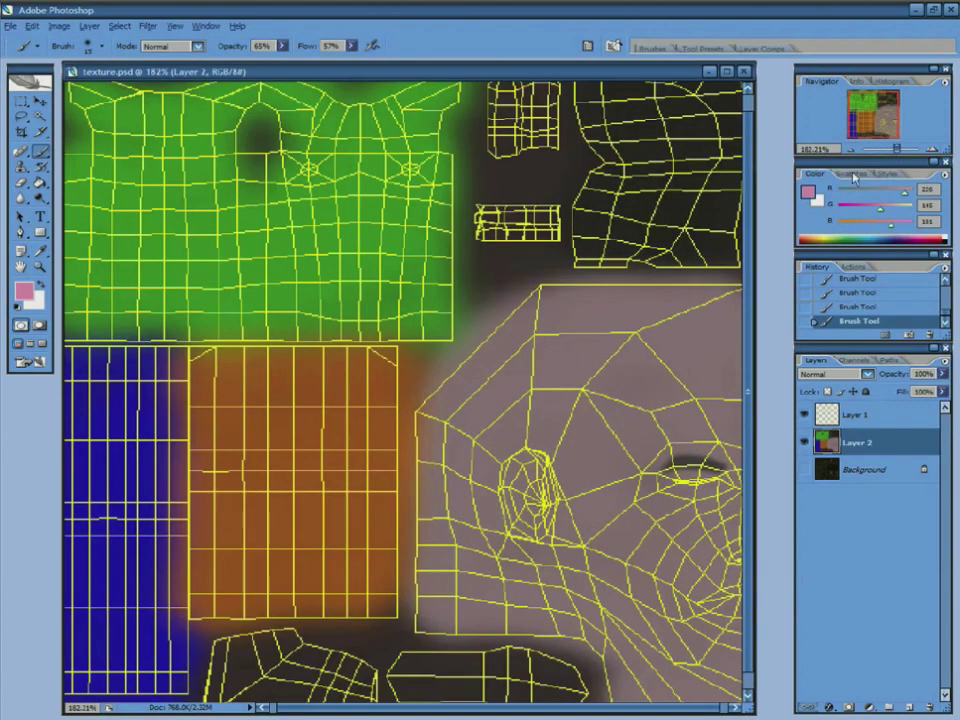
pyautogui.moveTo(597, 413); pyautogui.dragTo(519, 351)
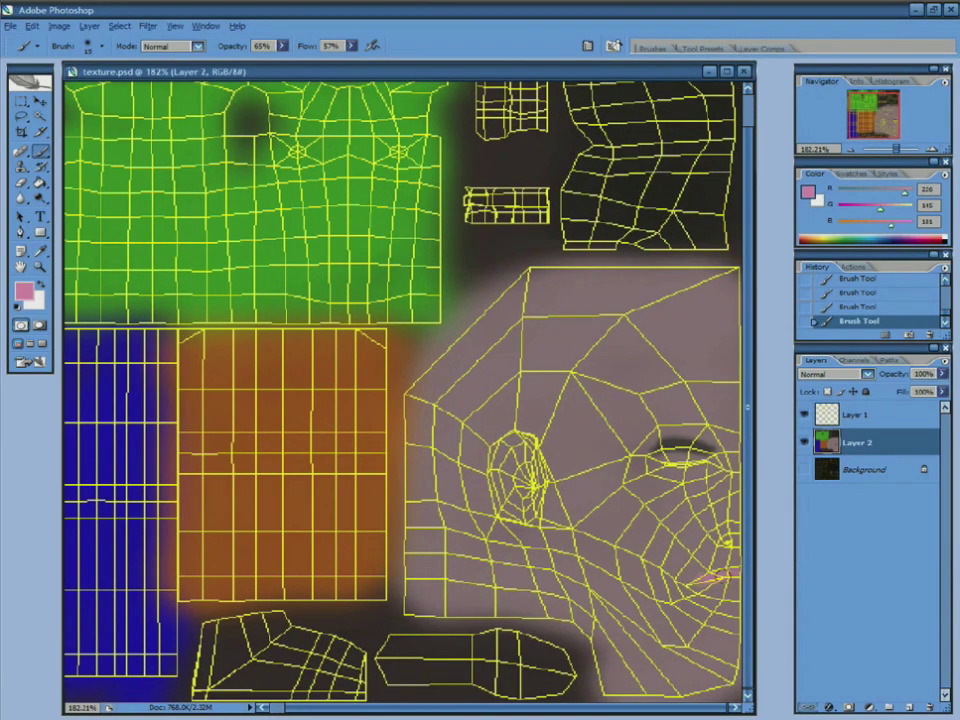
pyautogui.moveTo(722, 586); pyautogui.dragTo(713, 589)
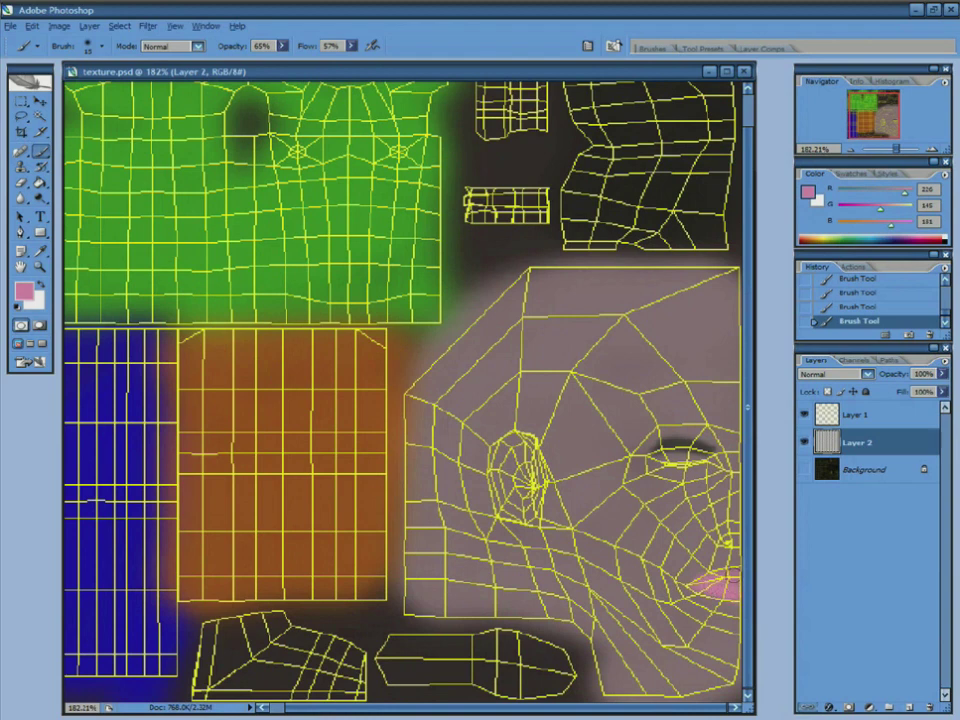
# - Choose a lighter pink as the foreground colour and paint a highlight over the lips
pyautogui.click(22, 289)
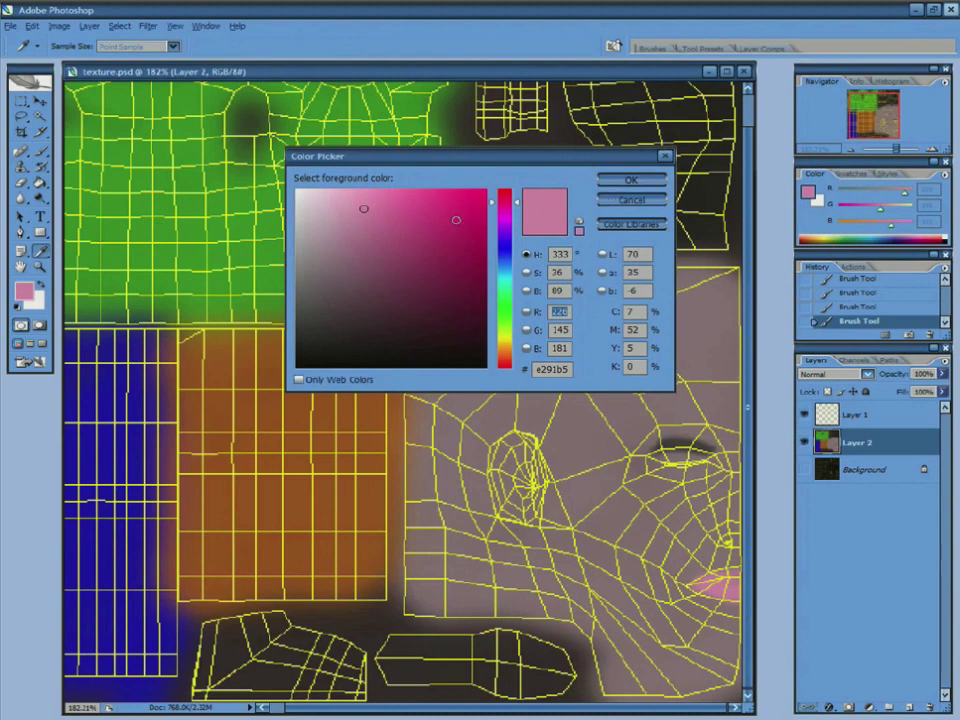
pyautogui.click(321, 209)
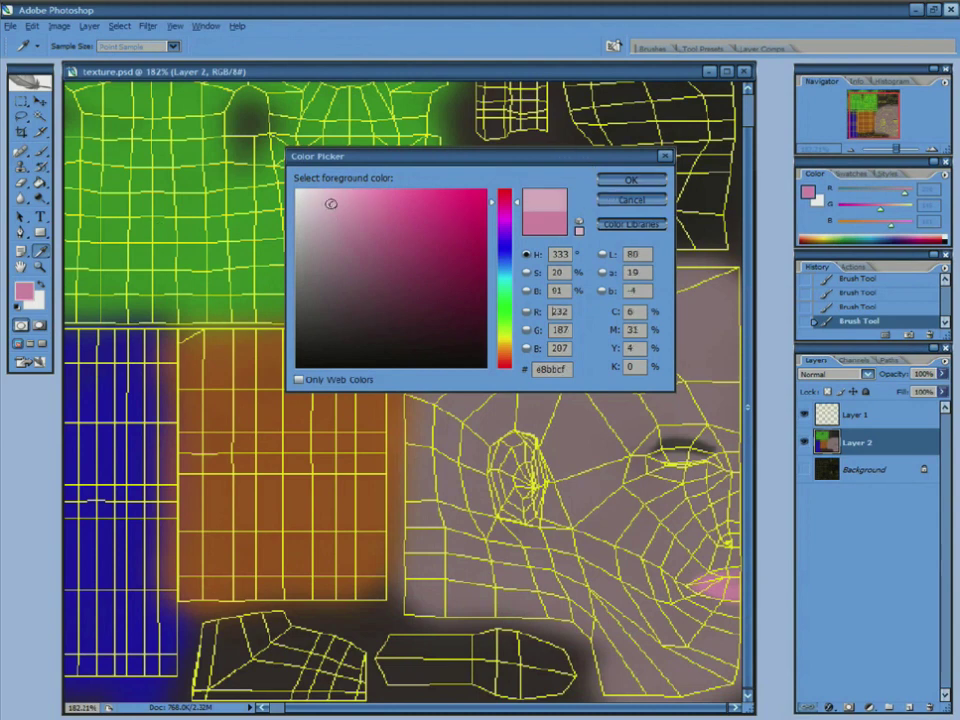
pyautogui.click(337, 233)
pyautogui.click(343, 217)
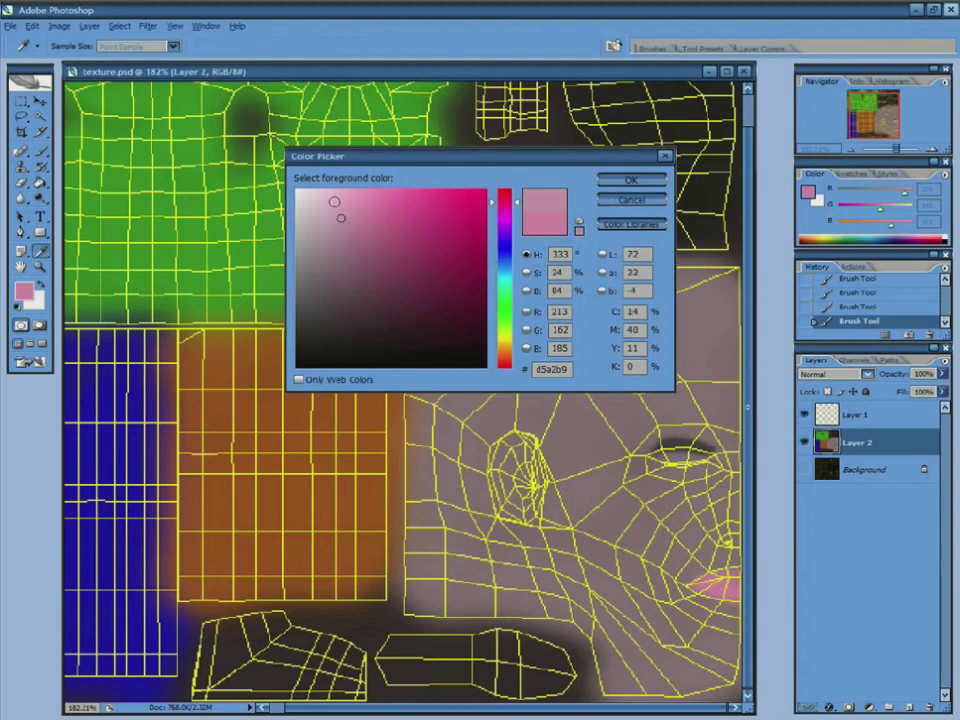
pyautogui.click(334, 201)
pyautogui.click(328, 200)
pyautogui.click(631, 180)
pyautogui.press('b')
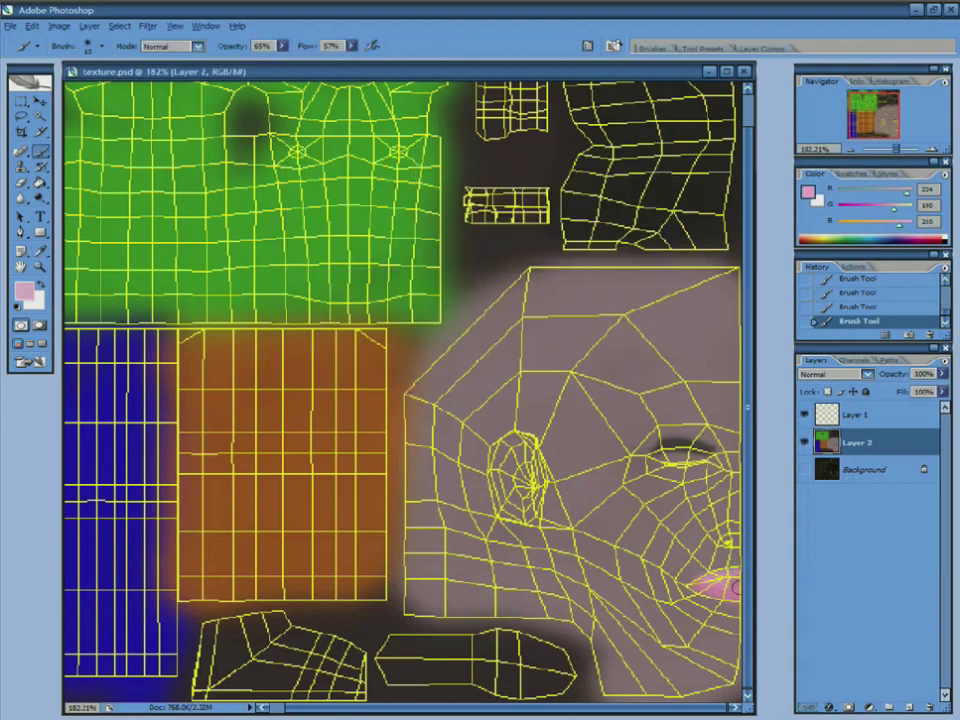
pyautogui.moveTo(712, 591); pyautogui.dragTo(703, 578)
# - With a soft 7 px black brush, paint hair strokes from the forehead over the crown to the back of the head
pyautogui.click(26, 293)
pyautogui.click(305, 378)
pyautogui.click(628, 178)
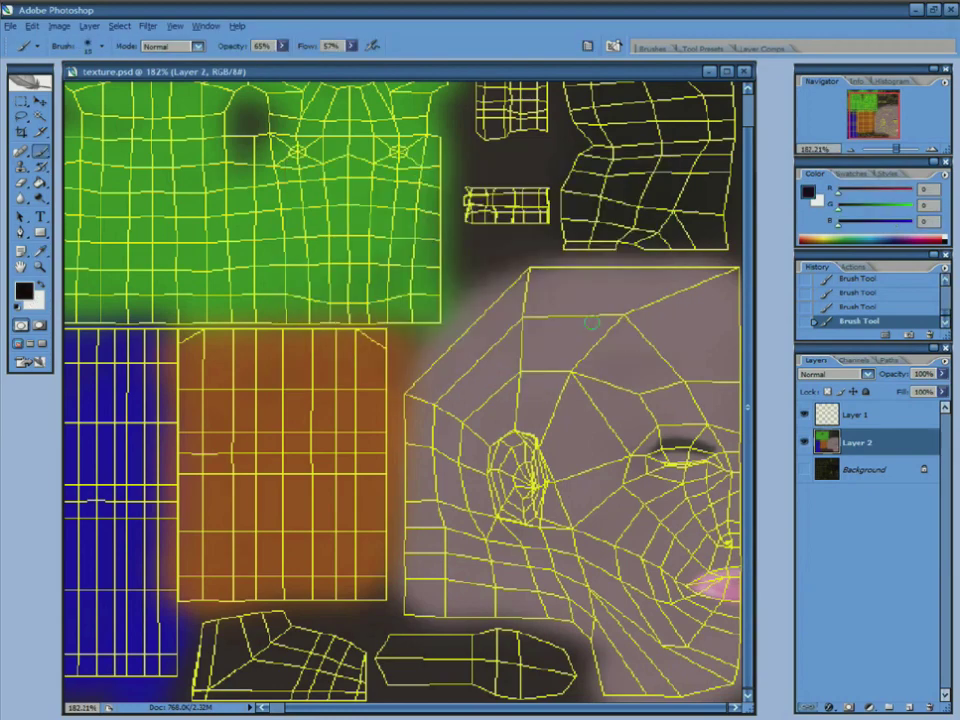
pyautogui.rightClick(632, 355)
pyautogui.moveTo(661, 364); pyautogui.dragTo(651, 366)
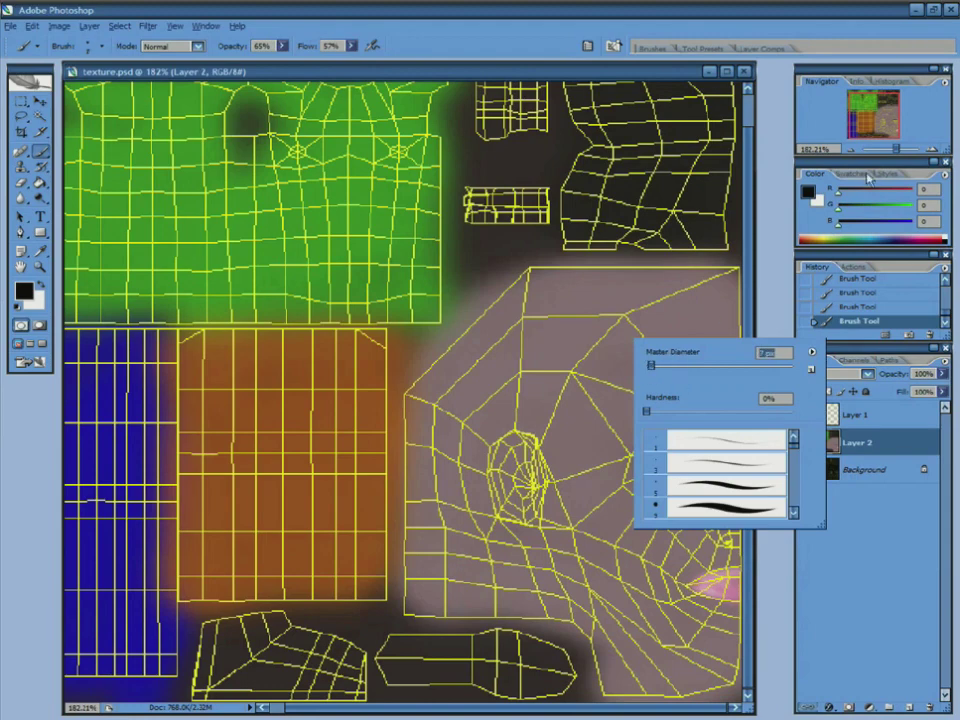
pyautogui.moveTo(896, 149)
pyautogui.mouseDown()
pyautogui.moveTo(882, 150)
pyautogui.moveTo(893, 150)
pyautogui.mouseUp()
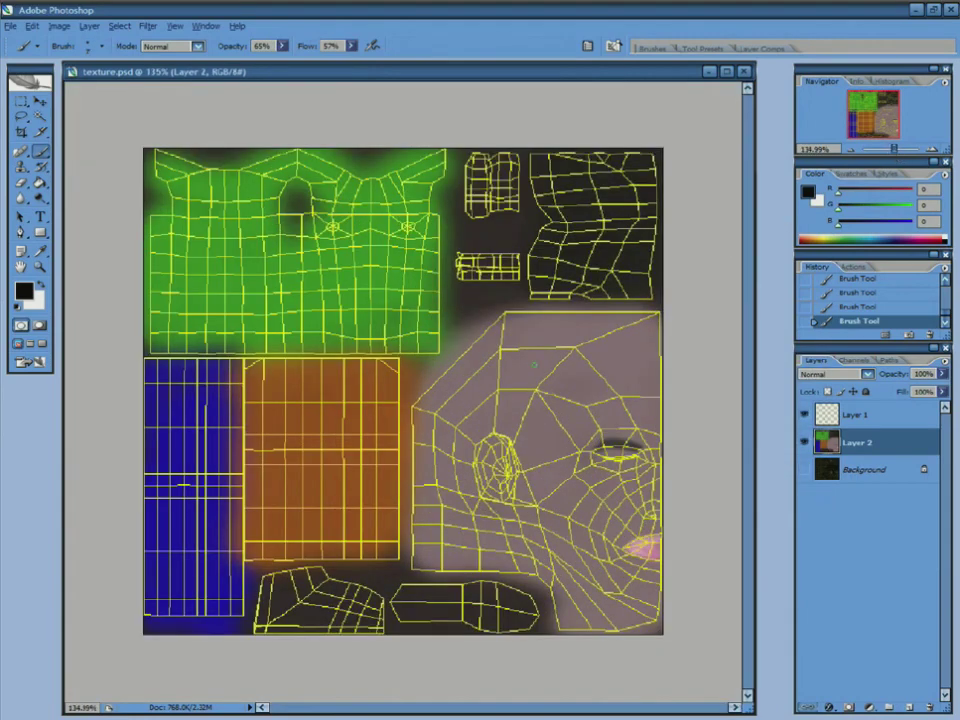
pyautogui.moveTo(591, 331); pyautogui.dragTo(560, 321)
pyautogui.moveTo(620, 374)
pyautogui.mouseDown()
pyautogui.moveTo(522, 328)
pyautogui.moveTo(486, 357)
pyautogui.mouseUp()
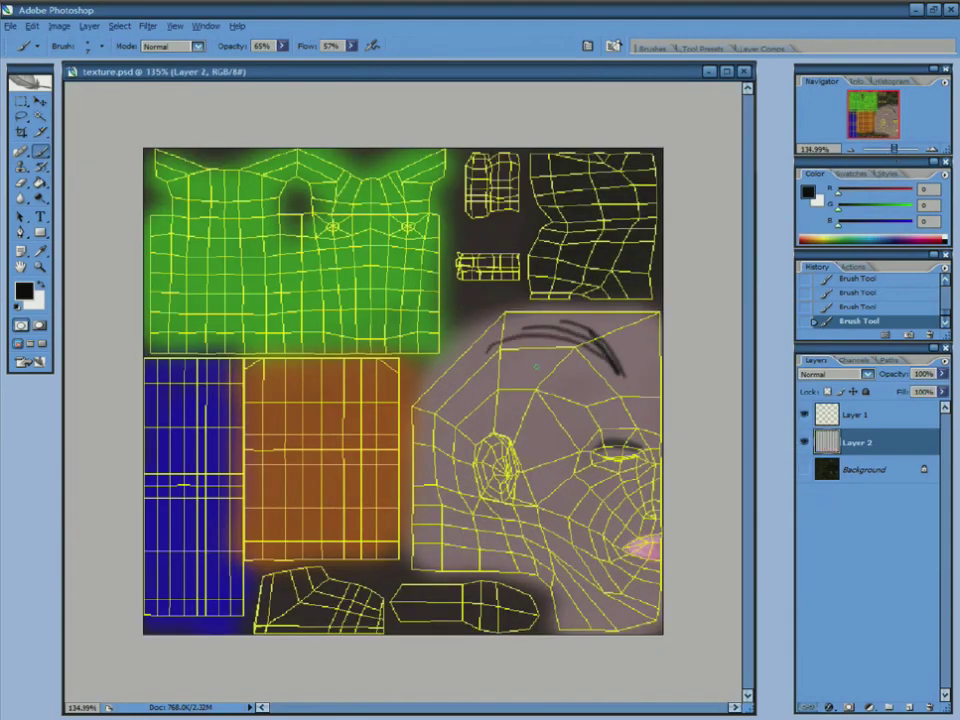
pyautogui.moveTo(596, 347)
pyautogui.mouseDown()
pyautogui.moveTo(440, 384)
pyautogui.moveTo(433, 397)
pyautogui.mouseUp()
pyautogui.moveTo(553, 352); pyautogui.dragTo(459, 385)
pyautogui.moveTo(522, 350)
pyautogui.mouseDown()
pyautogui.moveTo(445, 420)
pyautogui.moveTo(430, 513)
pyautogui.mouseUp()
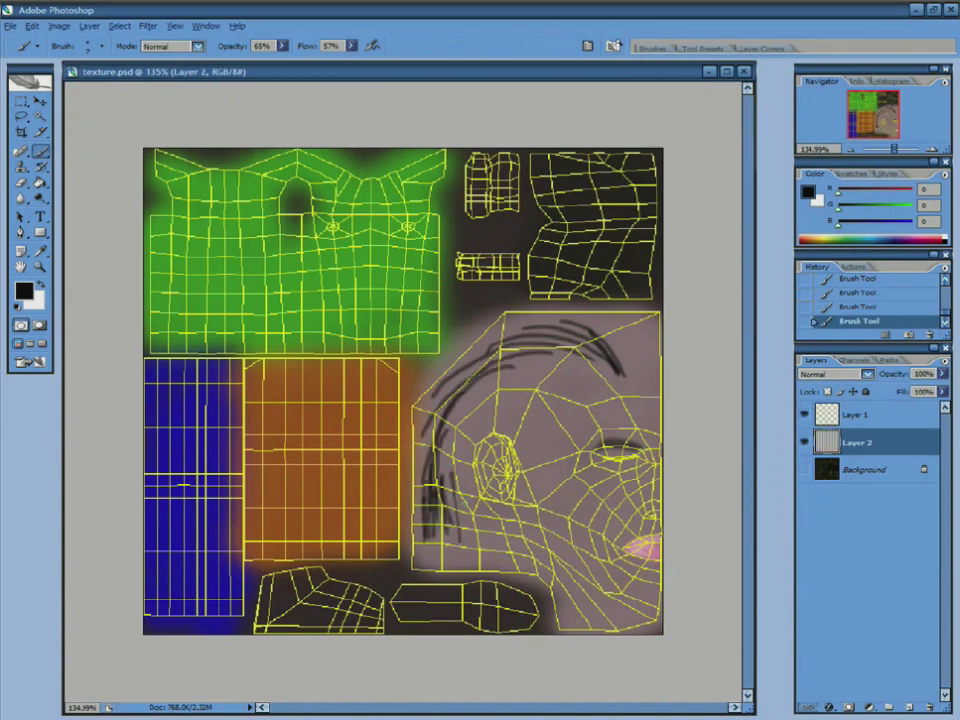
# - Add black hair strokes around and behind the ear, running down to the nape of the neck
pyautogui.moveTo(498, 415)
pyautogui.mouseDown()
pyautogui.moveTo(444, 505)
pyautogui.moveTo(454, 505)
pyautogui.mouseUp()
pyautogui.moveTo(494, 410); pyautogui.dragTo(439, 479)
pyautogui.moveTo(485, 401)
pyautogui.mouseDown()
pyautogui.moveTo(441, 449)
pyautogui.moveTo(433, 482)
pyautogui.mouseUp()
pyautogui.moveTo(492, 367)
pyautogui.mouseDown()
pyautogui.moveTo(420, 478)
pyautogui.moveTo(421, 509)
pyautogui.mouseUp()
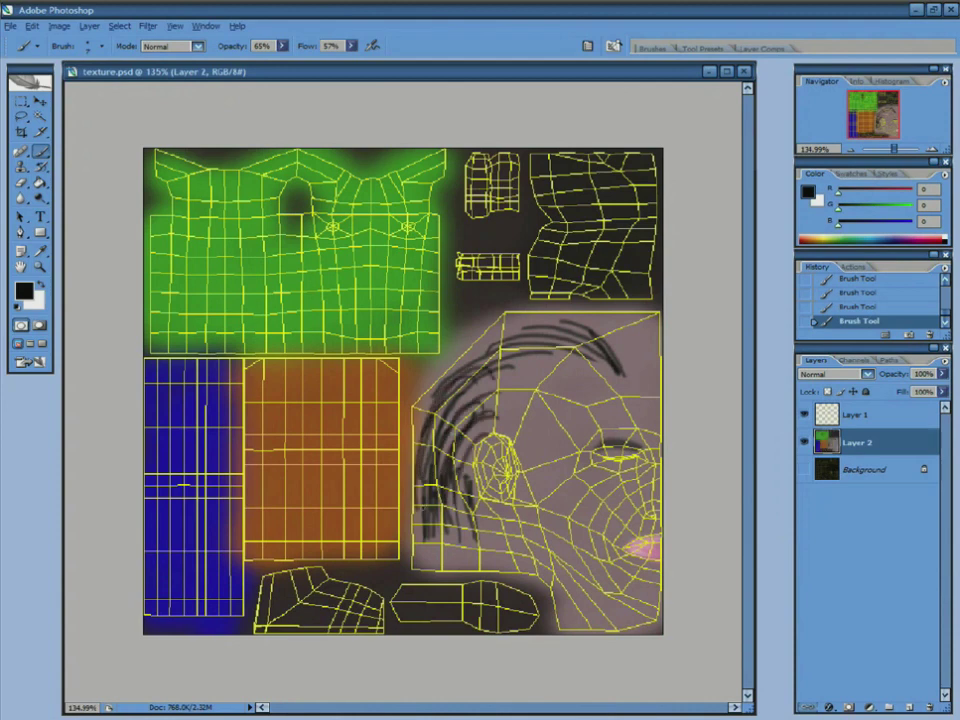
pyautogui.moveTo(424, 441); pyautogui.dragTo(427, 554)
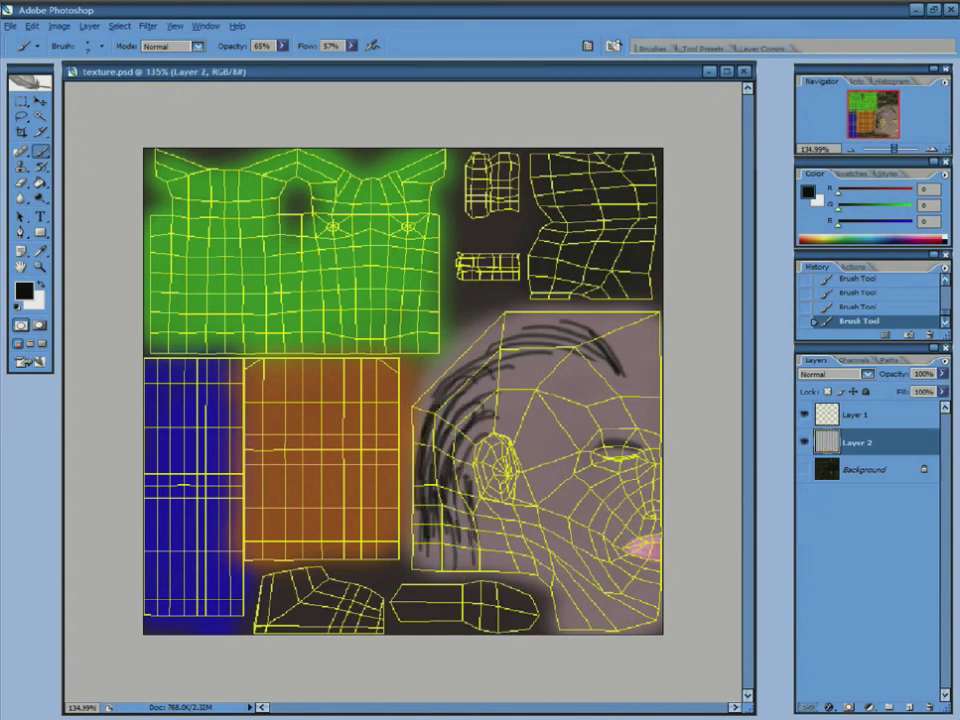
pyautogui.moveTo(485, 507); pyautogui.dragTo(500, 566)
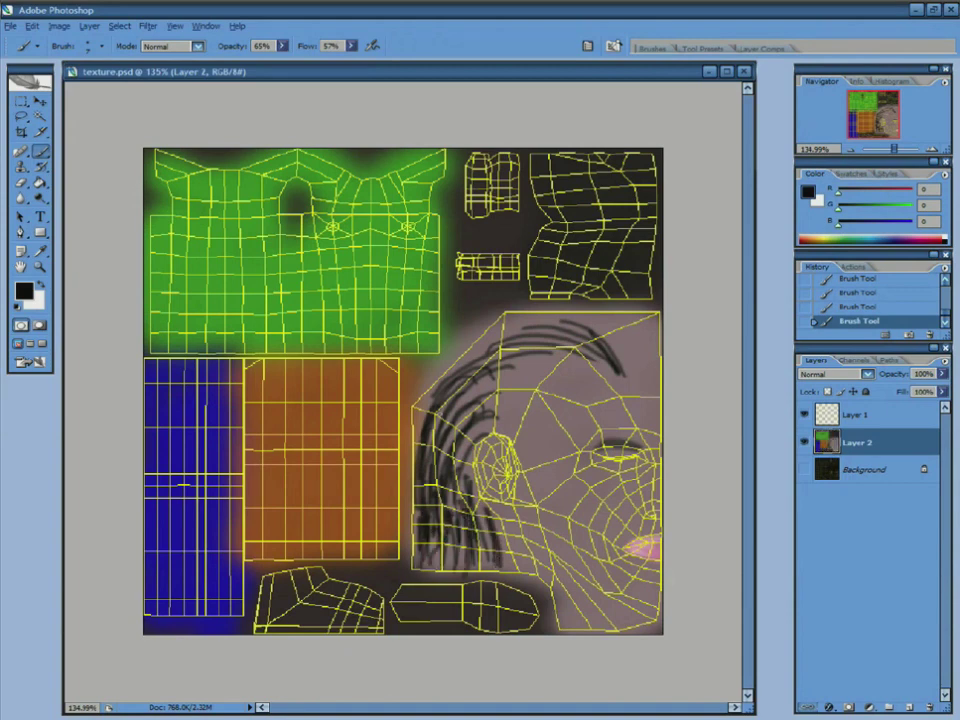
# - Thicken the hair with more black strokes over the crown, the temple in front of the ear and the forehead fringe
pyautogui.moveTo(482, 332); pyautogui.dragTo(423, 416)
pyautogui.moveTo(503, 351); pyautogui.dragTo(431, 394)
pyautogui.moveTo(487, 374)
pyautogui.mouseDown()
pyautogui.moveTo(424, 438)
pyautogui.moveTo(443, 441)
pyautogui.mouseUp()
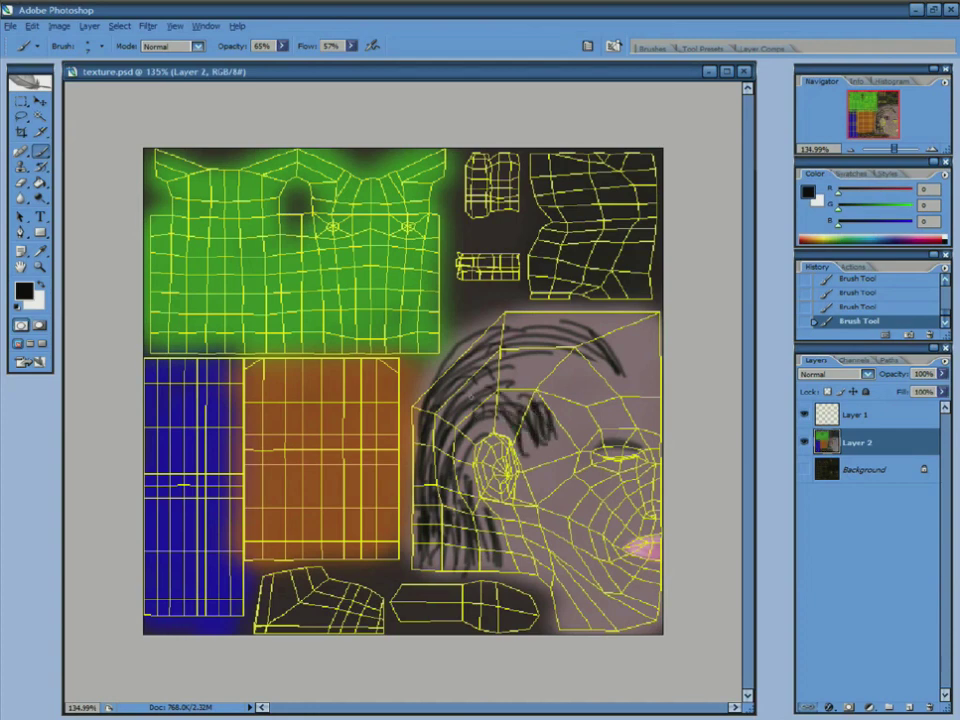
pyautogui.moveTo(491, 356)
pyautogui.mouseDown()
pyautogui.moveTo(620, 354)
pyautogui.moveTo(641, 337)
pyautogui.mouseUp()
pyautogui.moveTo(522, 330)
pyautogui.mouseDown()
pyautogui.moveTo(635, 331)
pyautogui.moveTo(466, 356)
pyautogui.mouseUp()
pyautogui.moveTo(563, 329)
pyautogui.mouseDown()
pyautogui.moveTo(441, 379)
pyautogui.moveTo(430, 470)
pyautogui.mouseUp()
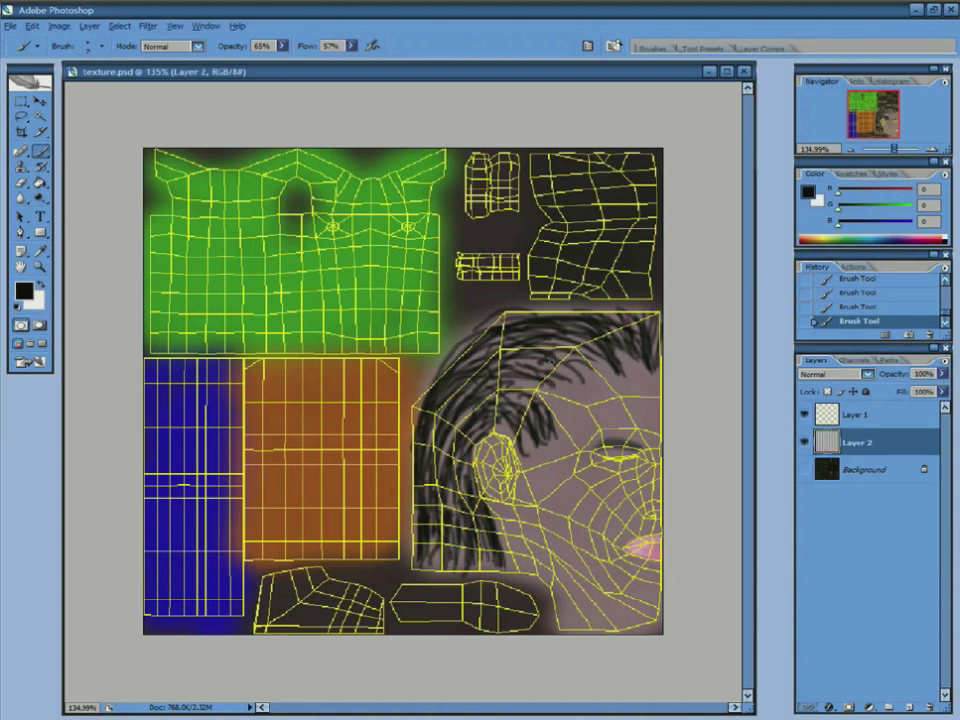
# - Hide the UV line layer, save texture.psd and switch to Softimage XSI
pyautogui.click(805, 414)
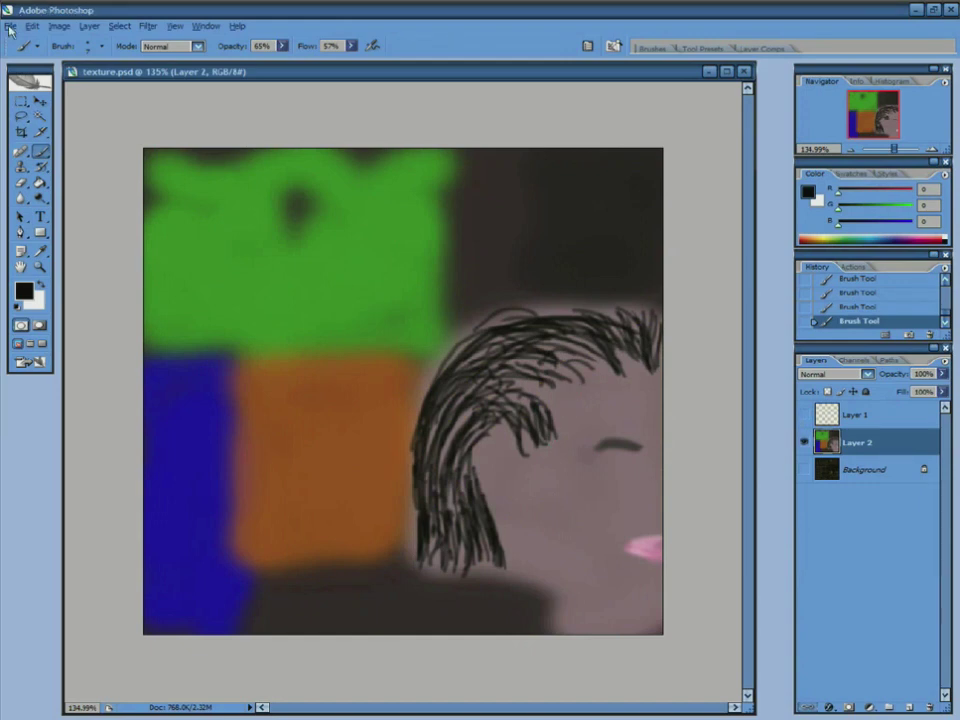
pyautogui.click(11, 27)
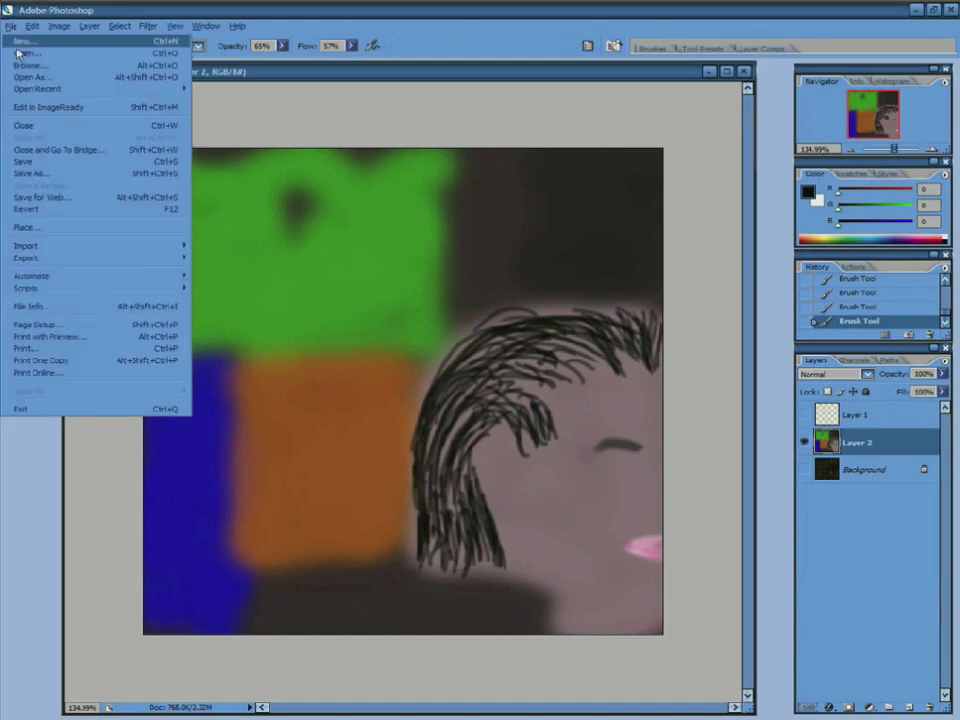
pyautogui.click(36, 163)
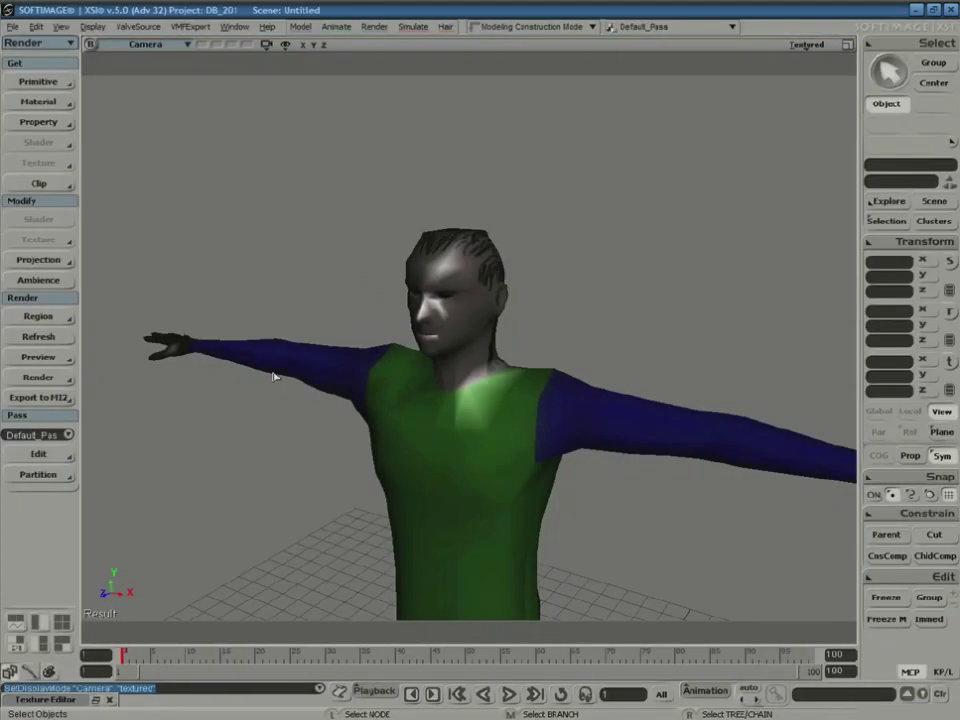
# - Inspect the full textured figure in Textured Decal display mode, and return the Camera view to Textured
pyautogui.press('s')
pyautogui.moveTo(502, 386)
pyautogui.mouseDown(button='right')
pyautogui.moveTo(553, 377)
pyautogui.moveTo(563, 362)
pyautogui.moveTo(413, 390)
pyautogui.moveTo(506, 379)
pyautogui.mouseUp(button='right')
pyautogui.moveTo(506, 379); pyautogui.dragTo(520, 324, button='middle')
pyautogui.moveTo(520, 324); pyautogui.dragTo(529, 358, button='right')
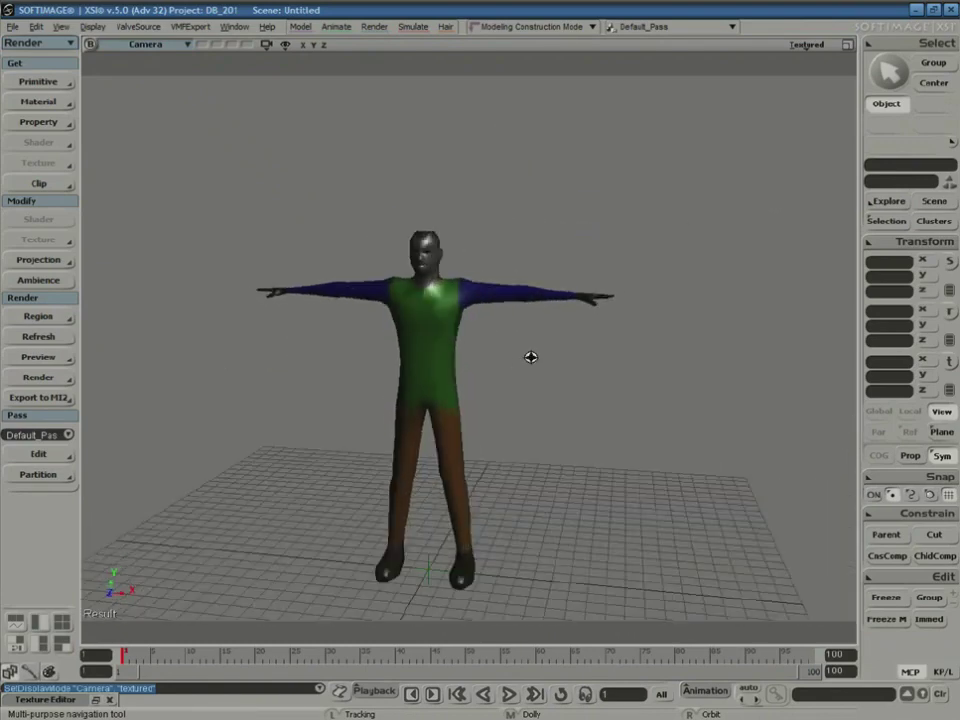
pyautogui.click(807, 45)
pyautogui.click(720, 252)
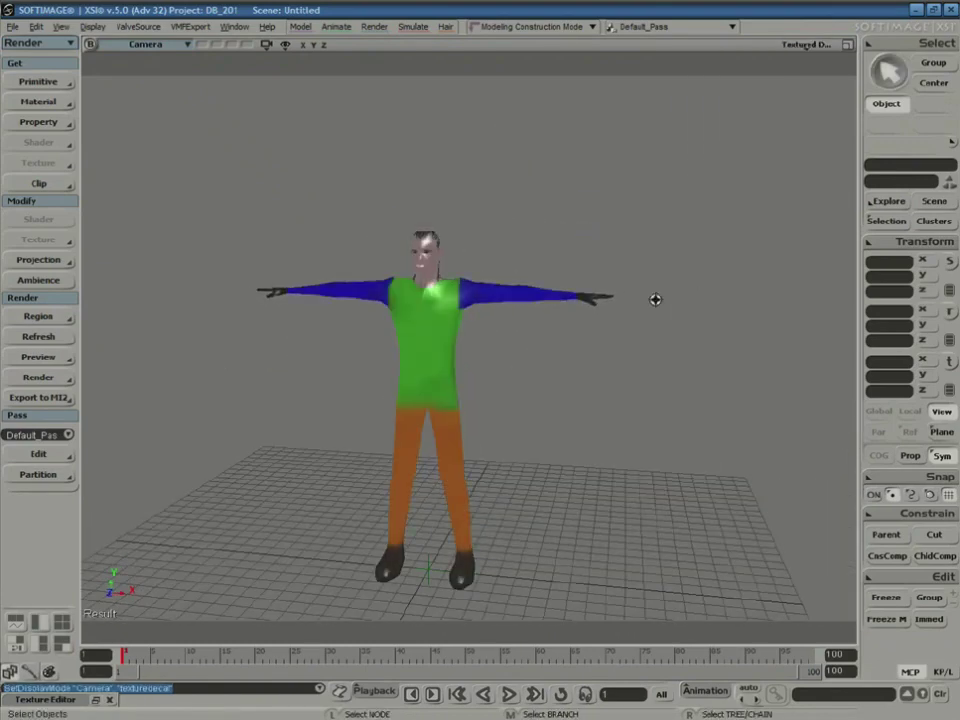
pyautogui.moveTo(656, 300)
pyautogui.mouseDown(button='right')
pyautogui.moveTo(651, 384)
pyautogui.moveTo(508, 369)
pyautogui.moveTo(489, 349)
pyautogui.moveTo(495, 320)
pyautogui.mouseUp(button='right')
pyautogui.click(807, 45)
pyautogui.click(738, 240)
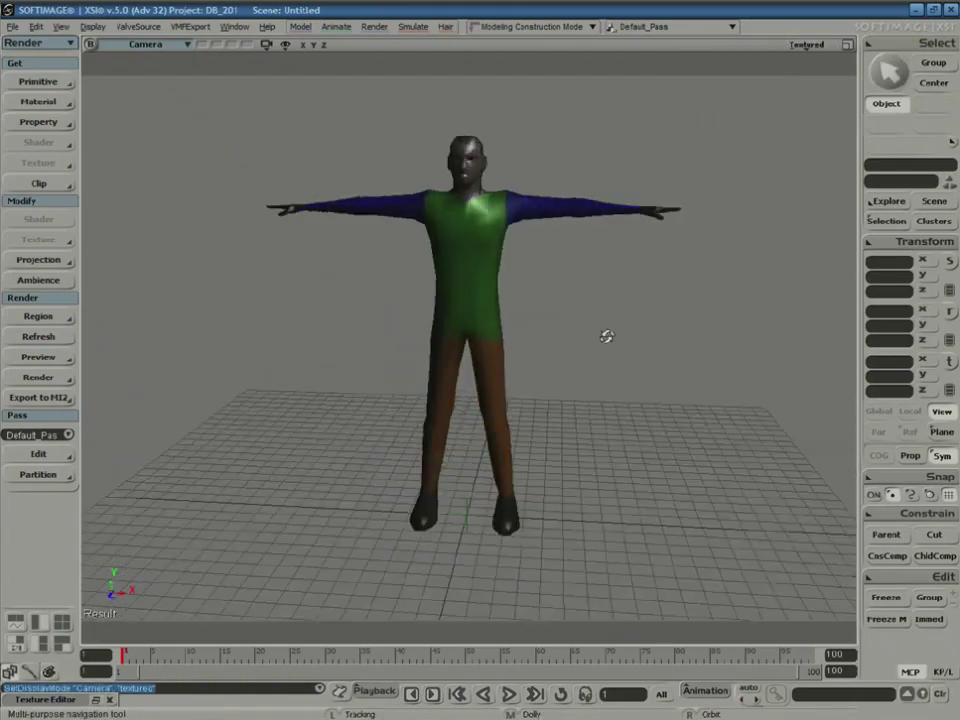
pyautogui.moveTo(606, 334); pyautogui.dragTo(622, 312, button='right')
# - Select the man mesh in the Camera view and view it from the front
pyautogui.press('space')
pyautogui.click(555, 248)
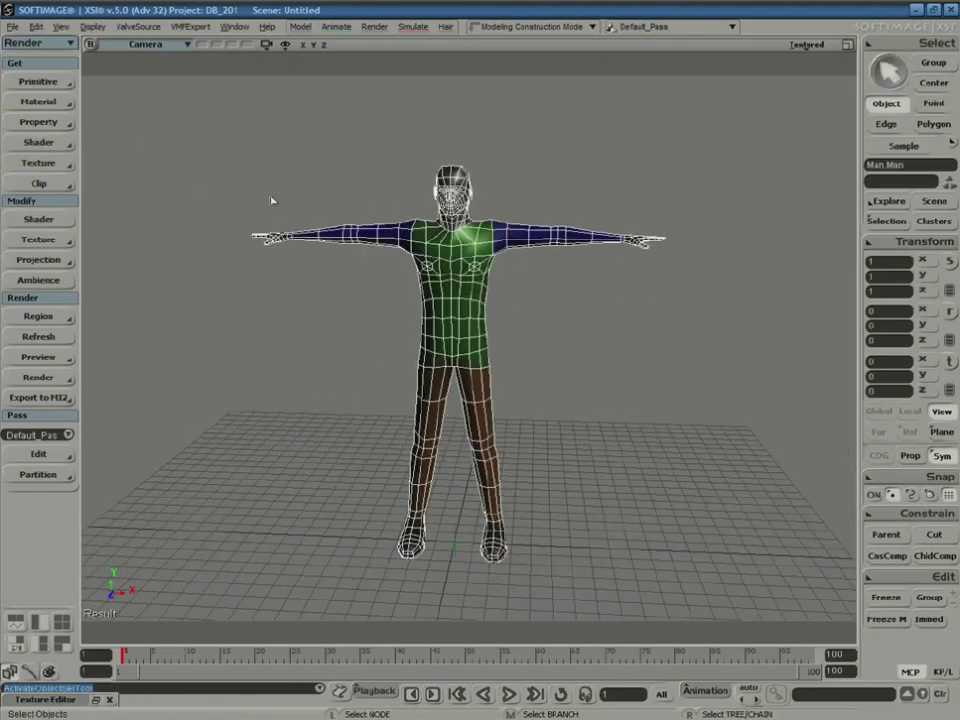
pyautogui.moveTo(542, 339)
pyautogui.mouseDown(button='right')
pyautogui.moveTo(632, 364)
pyautogui.moveTo(555, 343)
pyautogui.mouseUp(button='right')
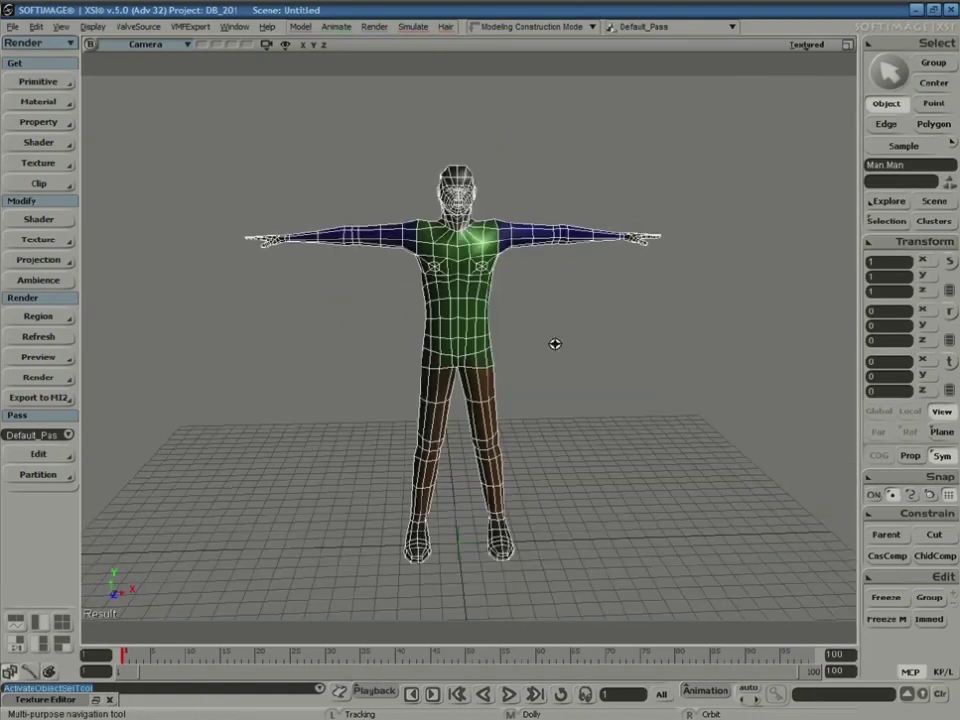
# - Try to move a point near the man's shoulder with the Tweak Component tool, and undo the move
pyautogui.press('m')
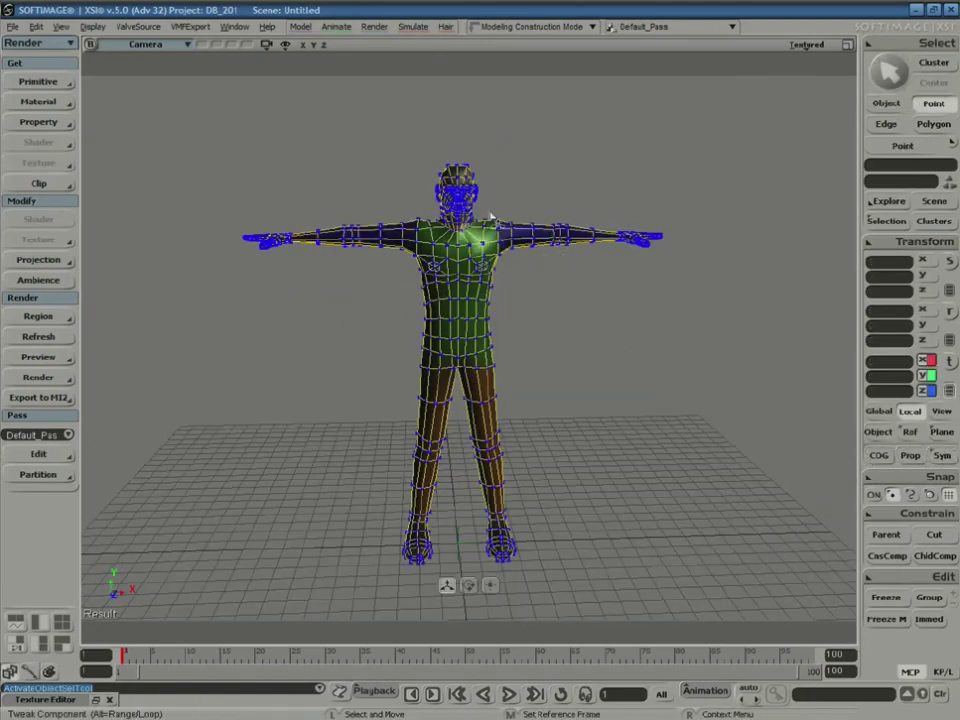
pyautogui.moveTo(490, 215); pyautogui.dragTo(508, 203)
pyautogui.hotkey('ctrl', 'z')
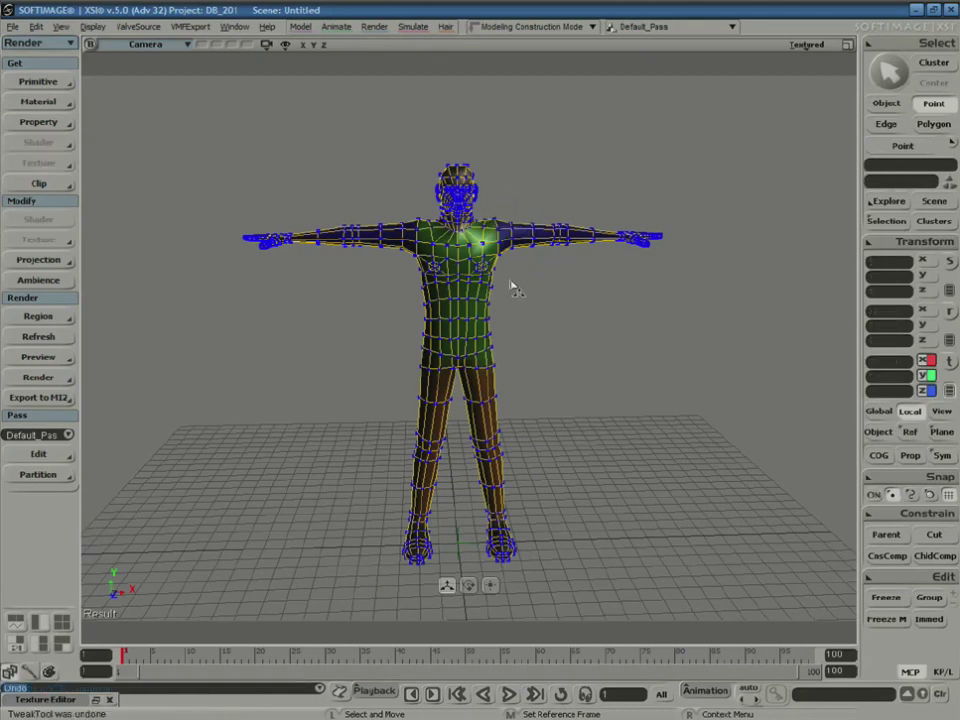
# - Turn on symmetrical manipulation and start the Tweak Component tool on the man mesh, with the upper body in view
pyautogui.press('space')
pyautogui.press('m')
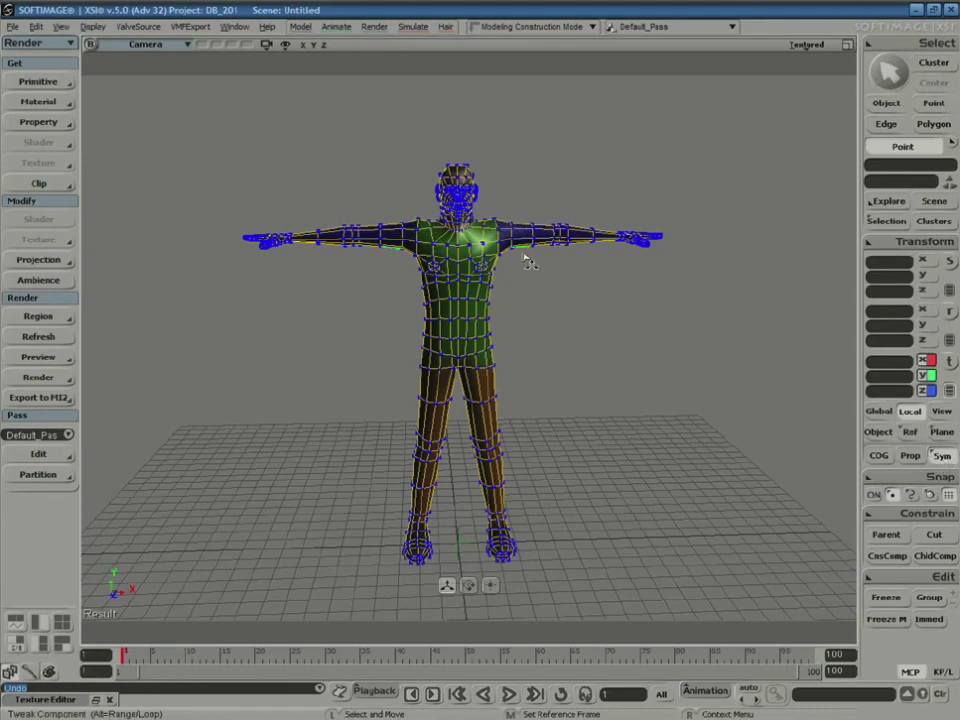
pyautogui.press('s')
pyautogui.moveTo(525, 259); pyautogui.dragTo(534, 255, button='middle')
pyautogui.moveTo(521, 286); pyautogui.dragTo(542, 373)
pyautogui.moveTo(587, 377); pyautogui.dragTo(600, 285, button='right')
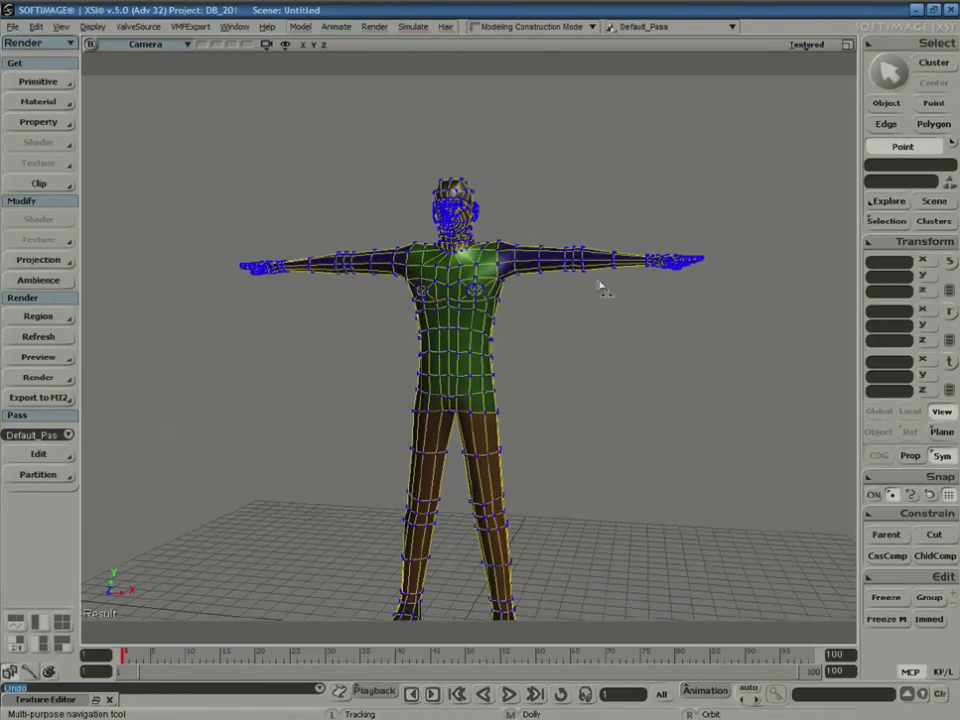
pyautogui.press('s')
pyautogui.moveTo(540, 288); pyautogui.dragTo(553, 298, button='right')
pyautogui.moveTo(553, 298); pyautogui.dragTo(596, 287)
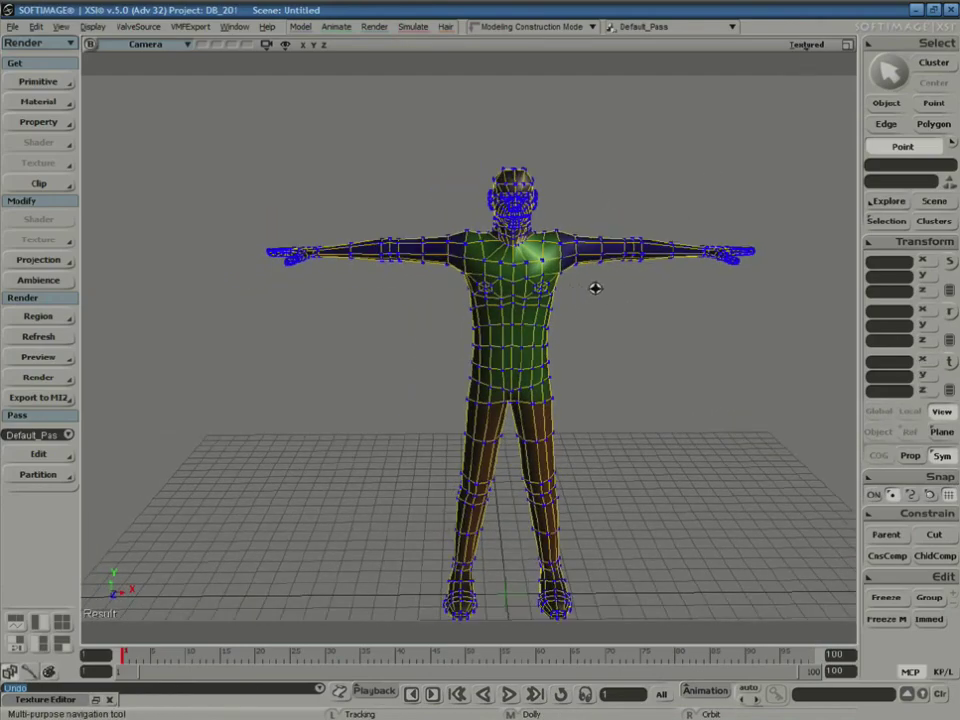
pyautogui.moveTo(596, 287); pyautogui.dragTo(568, 289, button='middle')
pyautogui.moveTo(568, 289)
pyautogui.mouseDown(button='right')
pyautogui.moveTo(553, 304)
pyautogui.moveTo(552, 284)
pyautogui.mouseUp(button='right')
# - Try moving points on the man's shoulder and head with symmetry active, and undo the moves
pyautogui.moveTo(552, 238); pyautogui.dragTo(563, 199)
pyautogui.moveTo(563, 199); pyautogui.dragTo(553, 233)
pyautogui.hotkey('ctrl', 'z')
pyautogui.hotkey('ctrl', 'z')
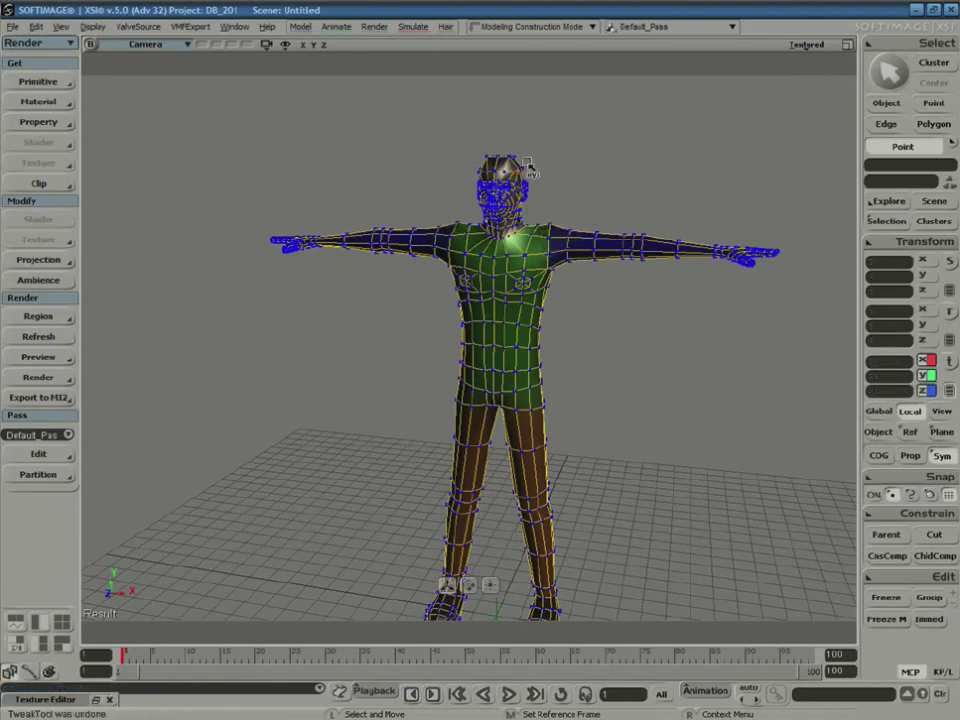
pyautogui.moveTo(522, 167); pyautogui.dragTo(560, 137)
pyautogui.hotkey('ctrl', 'z')
# - Turn on proportional modification and stretch the man's head by tweaking points at its crown
pyautogui.click(910, 455)
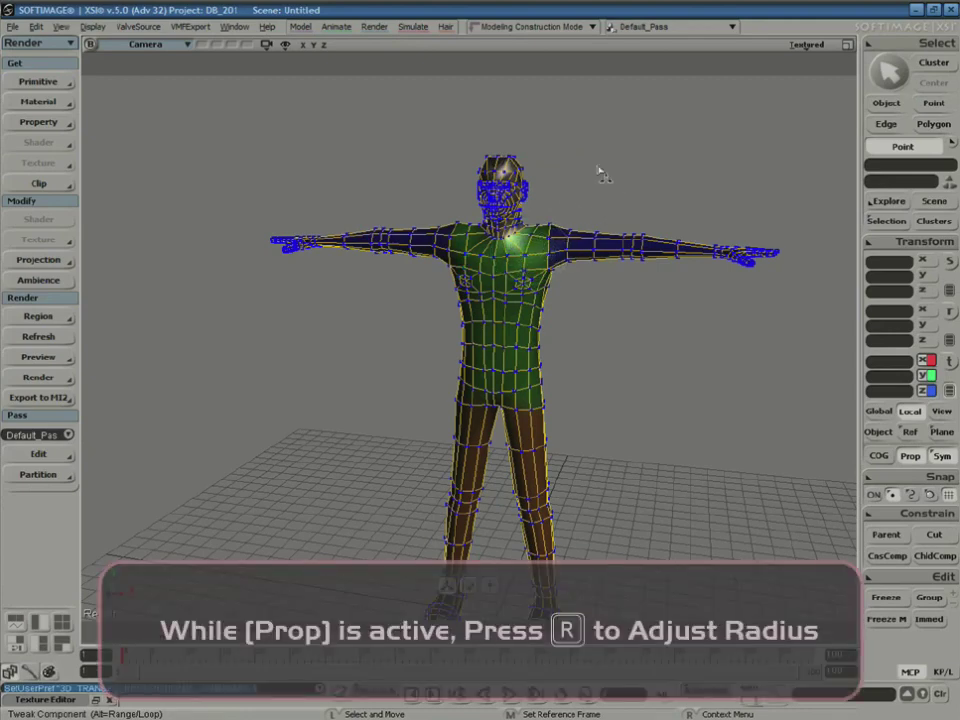
pyautogui.press('s')
pyautogui.moveTo(584, 206); pyautogui.dragTo(534, 251, button='middle')
pyautogui.moveTo(534, 251); pyautogui.dragTo(549, 369)
pyautogui.moveTo(549, 369); pyautogui.dragTo(530, 436, button='right')
pyautogui.press('s')
pyautogui.moveTo(596, 309); pyautogui.dragTo(640, 258, button='right')
pyautogui.moveTo(645, 240); pyautogui.dragTo(657, 229)
pyautogui.press('s')
pyautogui.moveTo(664, 300); pyautogui.dragTo(615, 328, button='right')
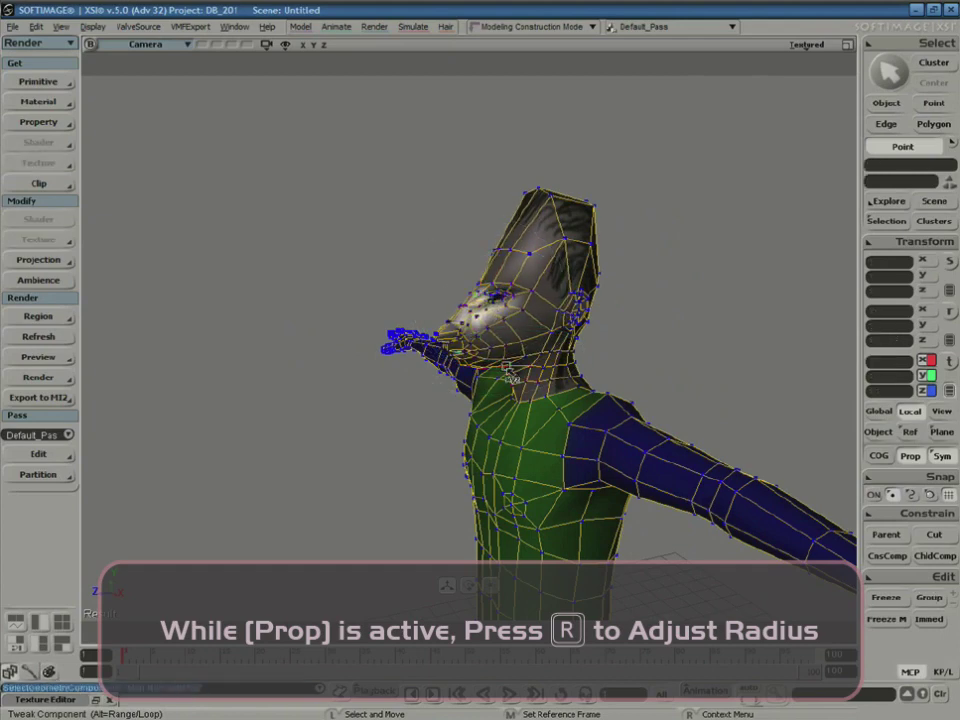
# - Widen the upper sides of the man's head by pulling a point outward symmetrically
pyautogui.press('s')
pyautogui.moveTo(574, 396); pyautogui.dragTo(618, 404, button='right')
pyautogui.moveTo(618, 404); pyautogui.dragTo(613, 335, button='middle')
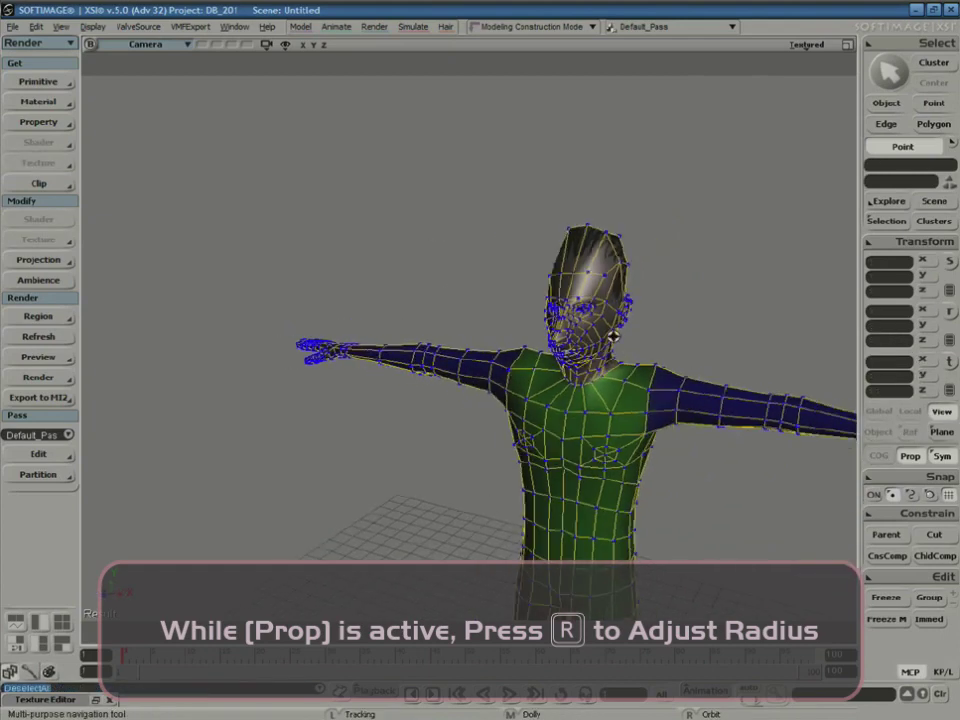
pyautogui.moveTo(630, 267); pyautogui.dragTo(657, 268)
# - Raise the man's shoulders and thicken his upper arms by moving points from the front view
pyautogui.press('s')
pyautogui.moveTo(640, 263); pyautogui.dragTo(686, 294, button='middle')
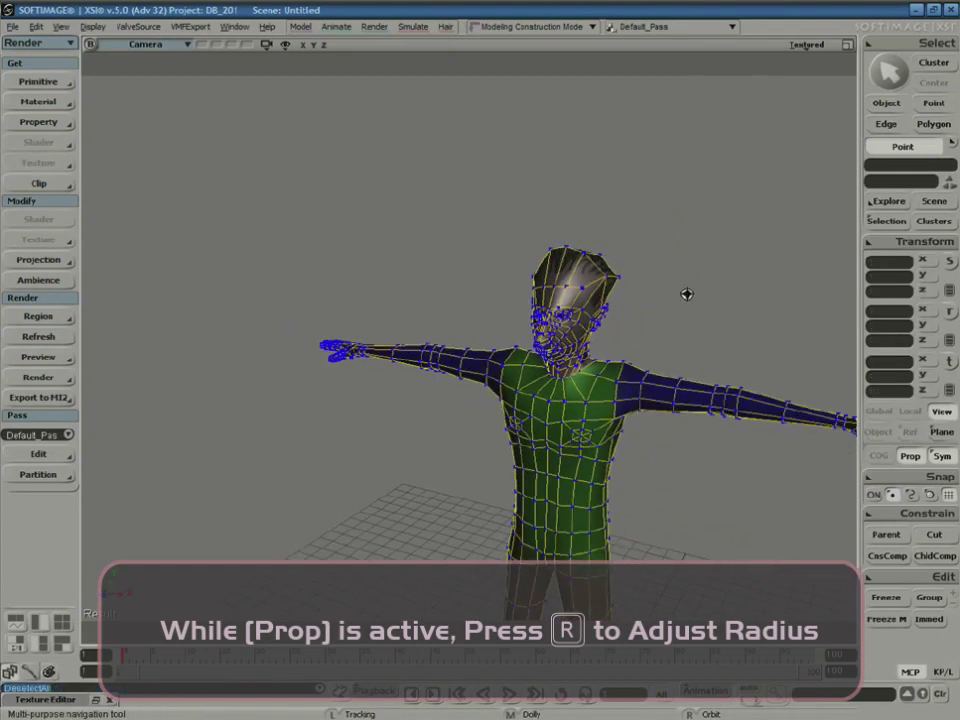
pyautogui.moveTo(686, 294); pyautogui.dragTo(559, 281)
pyautogui.moveTo(559, 281); pyautogui.dragTo(600, 272, button='right')
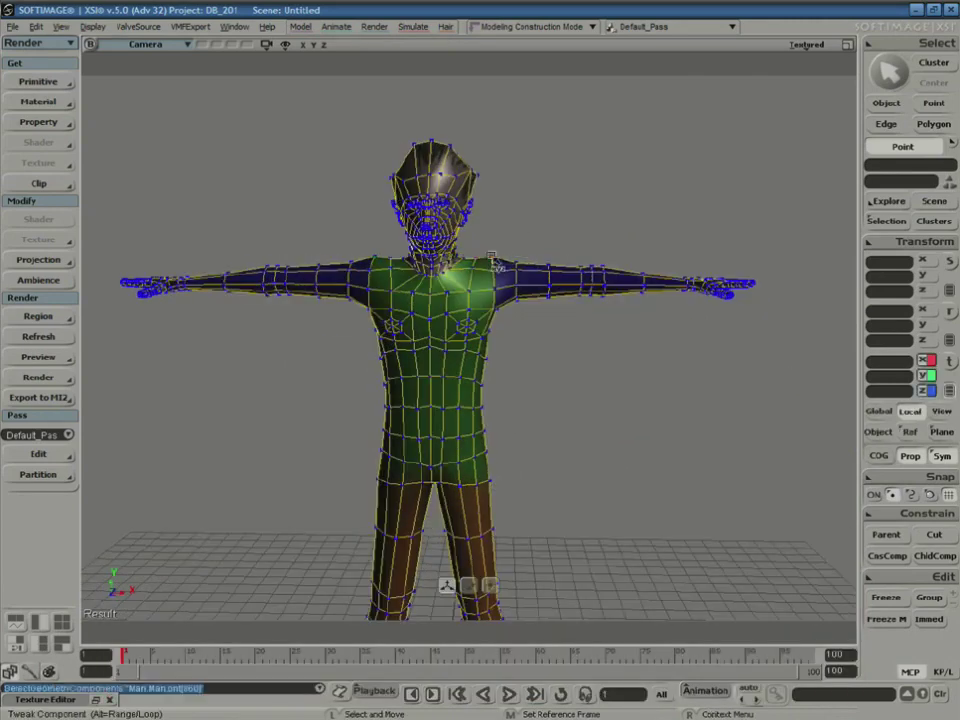
pyautogui.moveTo(503, 266); pyautogui.dragTo(497, 238)
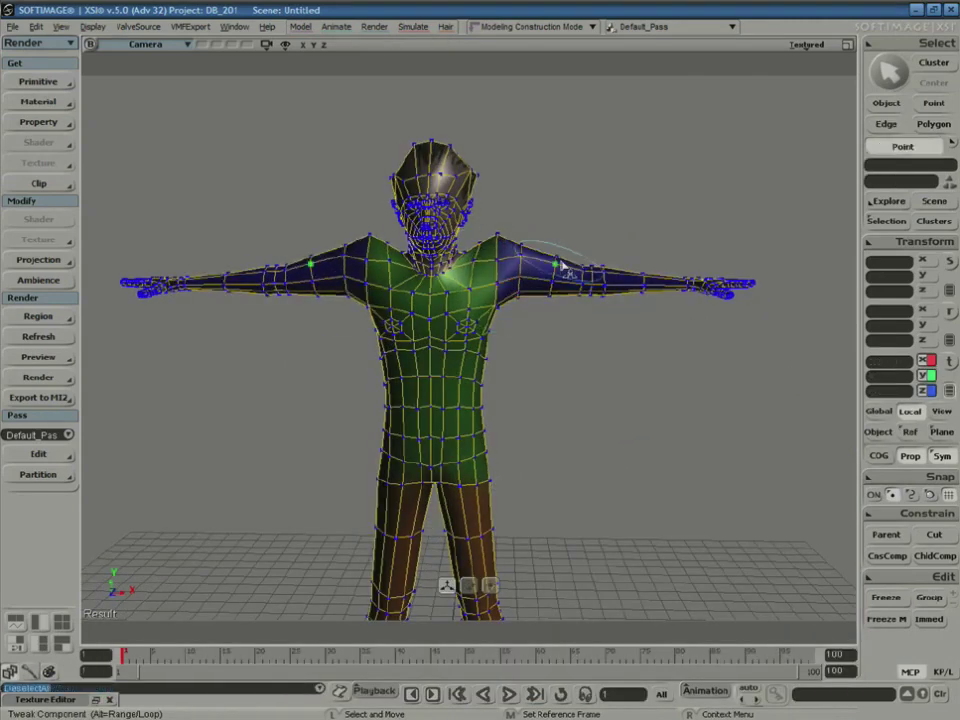
pyautogui.click(596, 304)
pyautogui.moveTo(596, 304); pyautogui.dragTo(597, 308)
# - Pull the man's waist inward and adjust the chest points from a side view
pyautogui.moveTo(544, 298); pyautogui.dragTo(467, 416)
pyautogui.press('s')
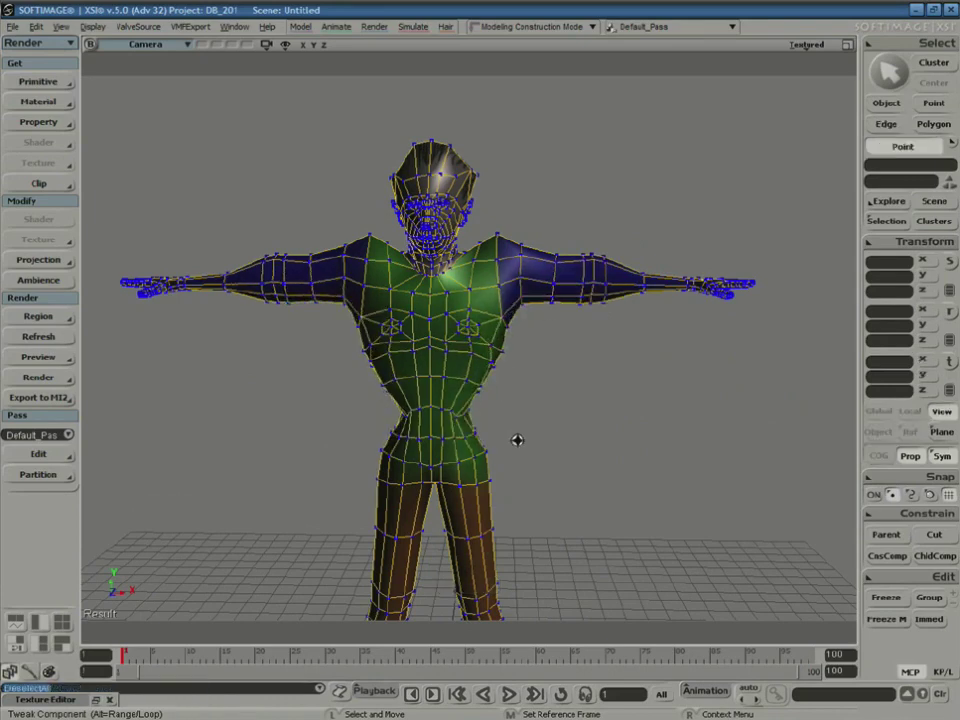
pyautogui.moveTo(516, 439); pyautogui.dragTo(489, 446, button='right')
pyautogui.moveTo(489, 446); pyautogui.dragTo(527, 394, button='middle')
pyautogui.moveTo(527, 394); pyautogui.dragTo(506, 405)
pyautogui.moveTo(500, 385); pyautogui.dragTo(454, 386, button='right')
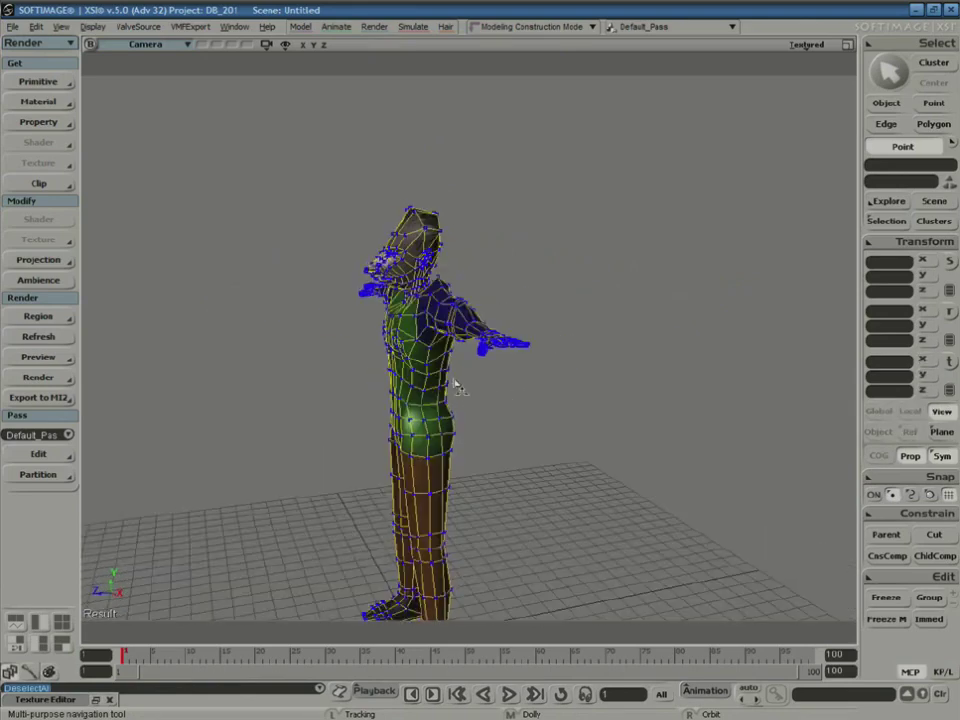
pyautogui.press('m')
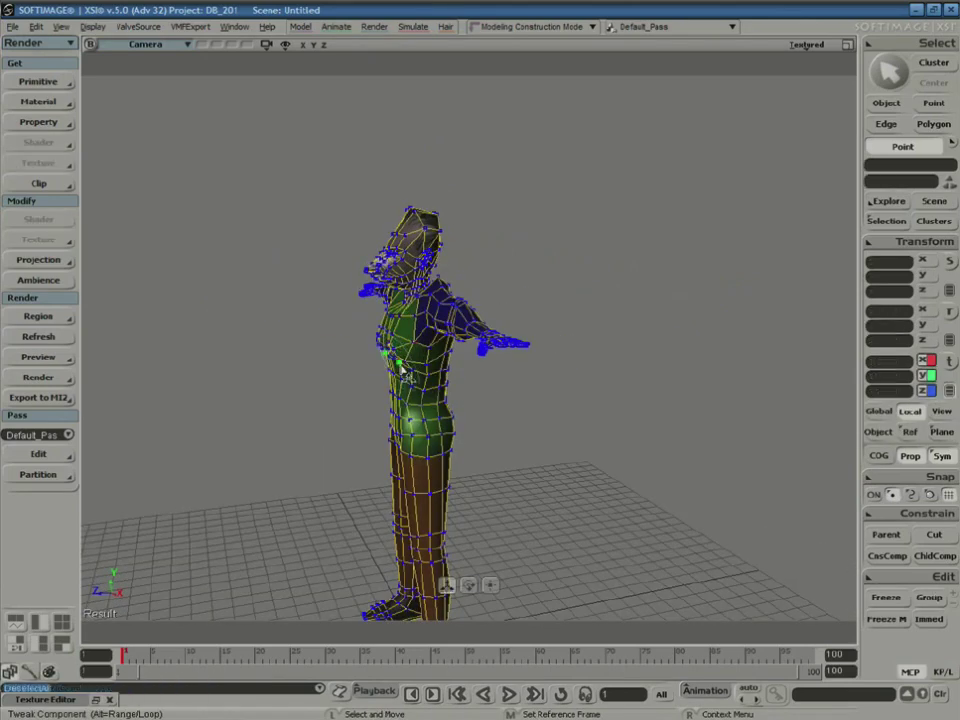
# - Adjust the underside of the man's upper arms and the points around his shoulders from the front
pyautogui.press('s')
pyautogui.moveTo(437, 381); pyautogui.dragTo(557, 345, button='right')
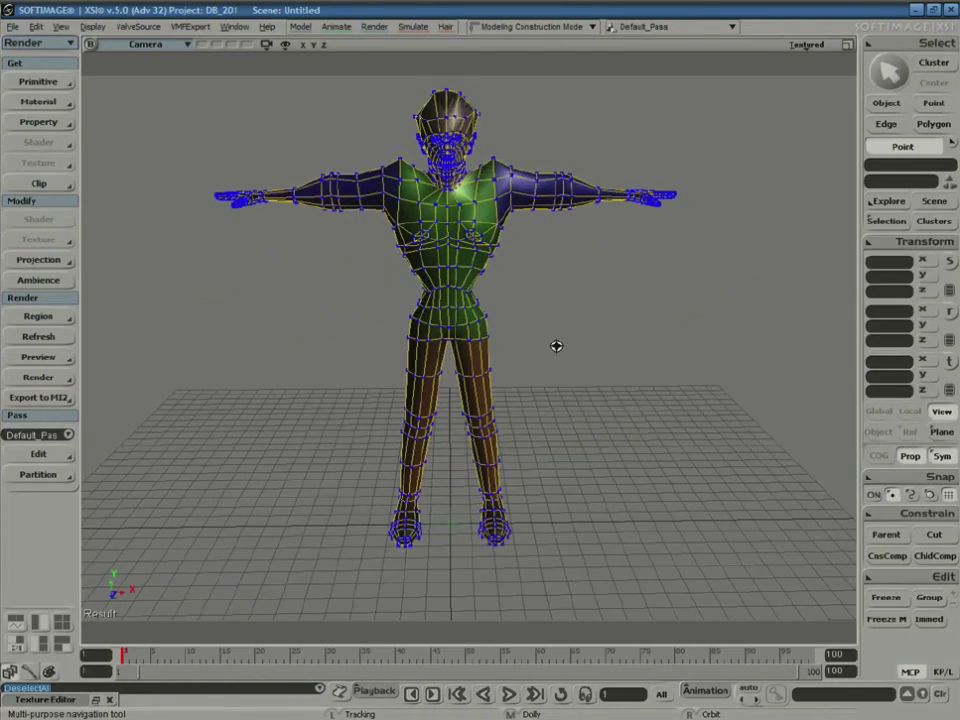
pyautogui.press('m')
pyautogui.click(564, 215)
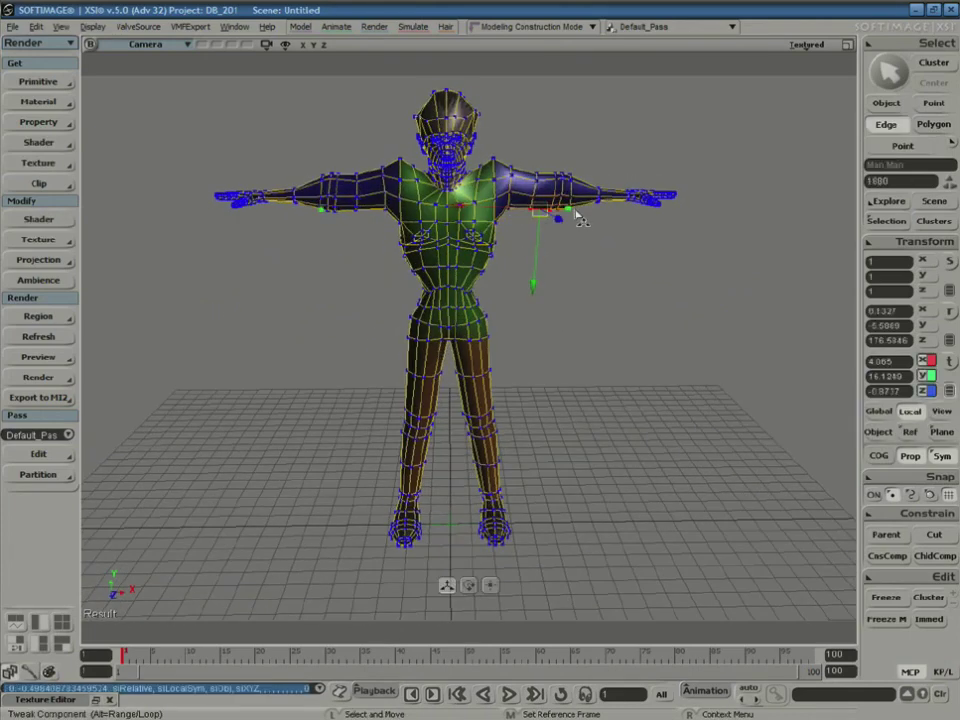
pyautogui.press('t')
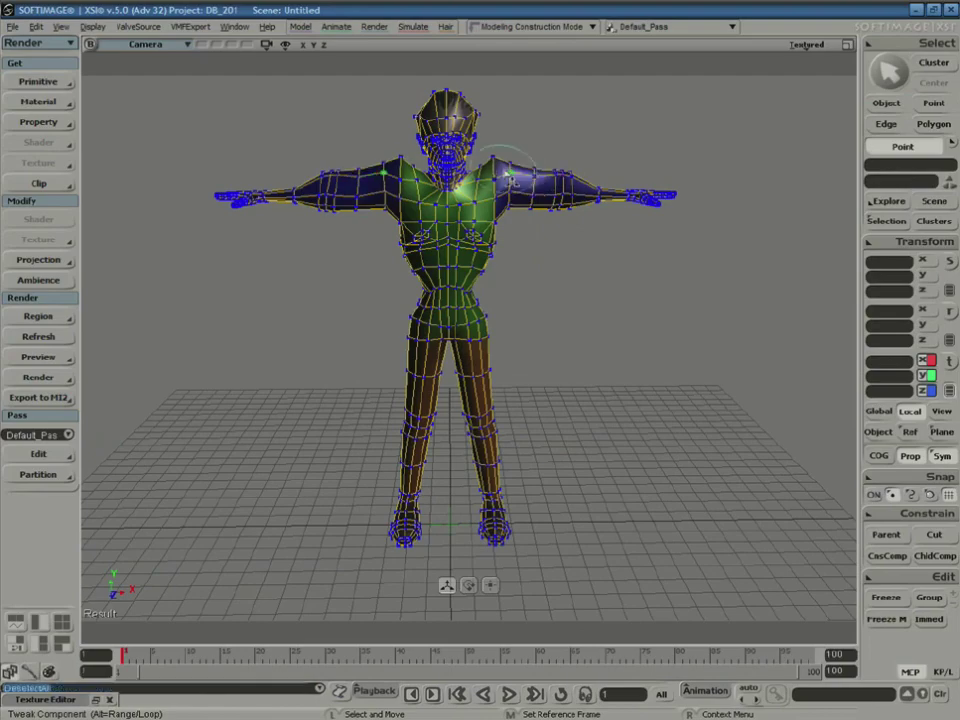
pyautogui.click(477, 171)
# - Thicken the man's forearms by tweaking points between the elbow and the wrist
pyautogui.press('s')
pyautogui.moveTo(548, 262); pyautogui.dragTo(518, 266, button='right')
pyautogui.press('m')
pyautogui.click(630, 254)
pyautogui.click(628, 259)
pyautogui.press('s')
pyautogui.moveTo(509, 261); pyautogui.dragTo(516, 267)
pyautogui.moveTo(513, 270); pyautogui.dragTo(550, 262)
# - Refine the arm outline at the elbow and wrist points, and return to object selection
pyautogui.press('s')
pyautogui.moveTo(566, 295); pyautogui.dragTo(619, 272, button='right')
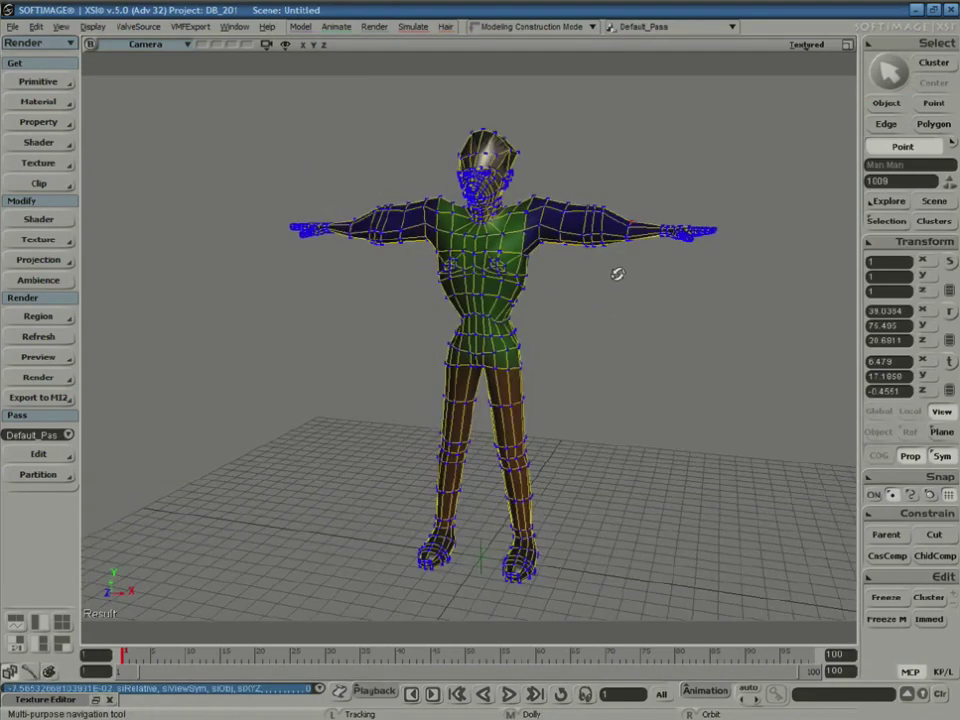
pyautogui.click(602, 215)
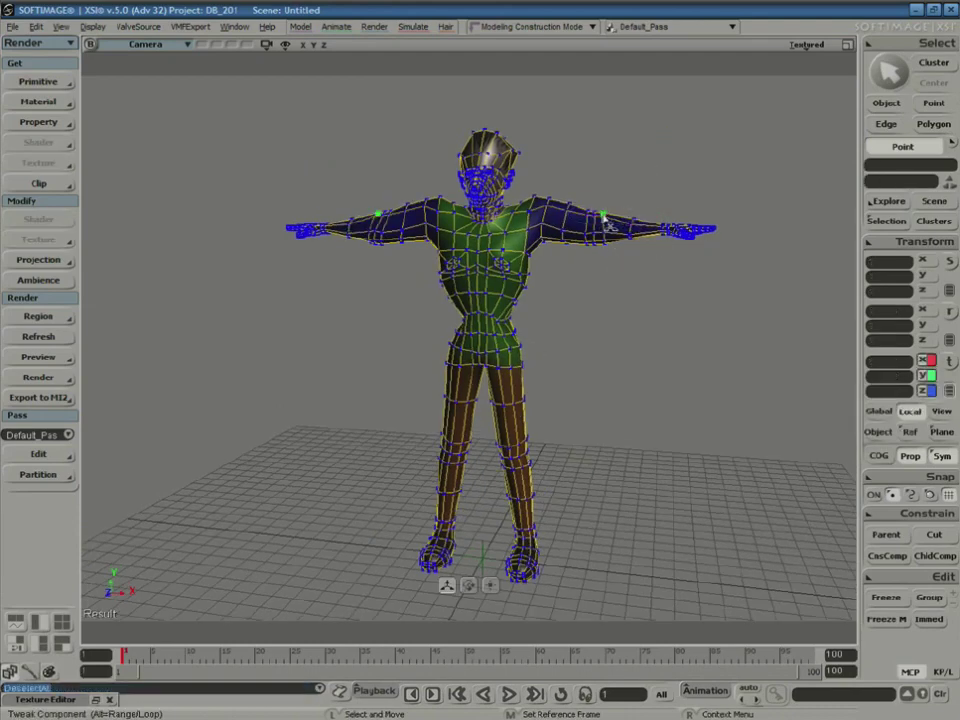
pyautogui.click(680, 228)
pyautogui.moveTo(666, 236); pyautogui.dragTo(669, 230)
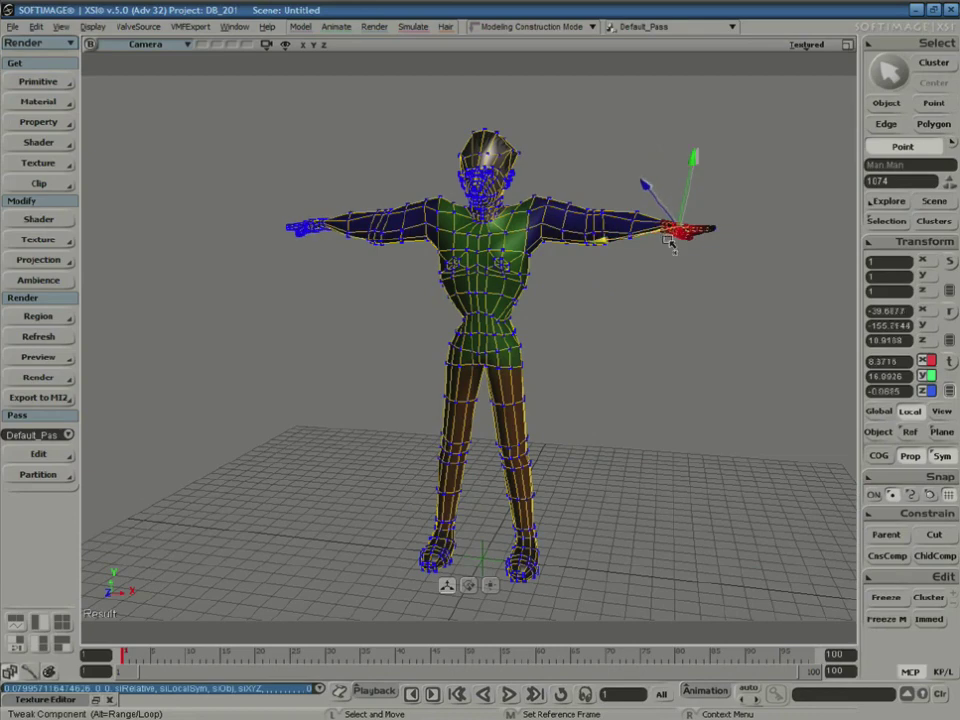
pyautogui.press('space')
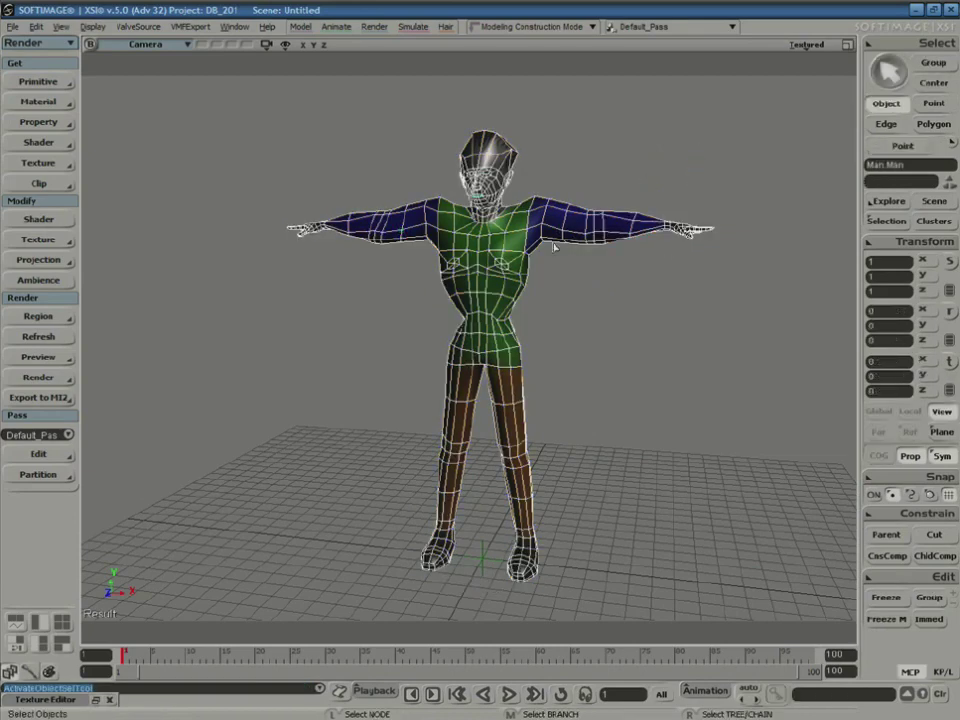
# - Reshape the sides of the man's head by tweaking the points above the ear in a close-up view
pyautogui.press('m')
pyautogui.press('s')
pyautogui.moveTo(499, 319)
pyautogui.mouseDown(button='right')
pyautogui.moveTo(531, 326)
pyautogui.moveTo(516, 318)
pyautogui.mouseUp(button='right')
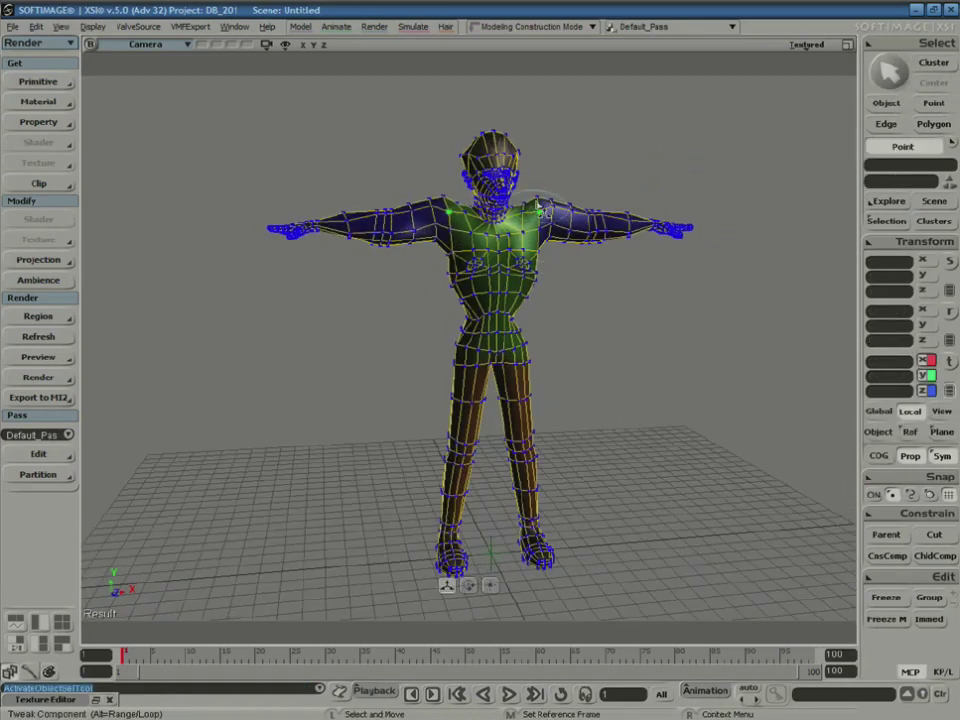
pyautogui.press('s')
pyautogui.moveTo(405, 155); pyautogui.dragTo(501, 288, button='right')
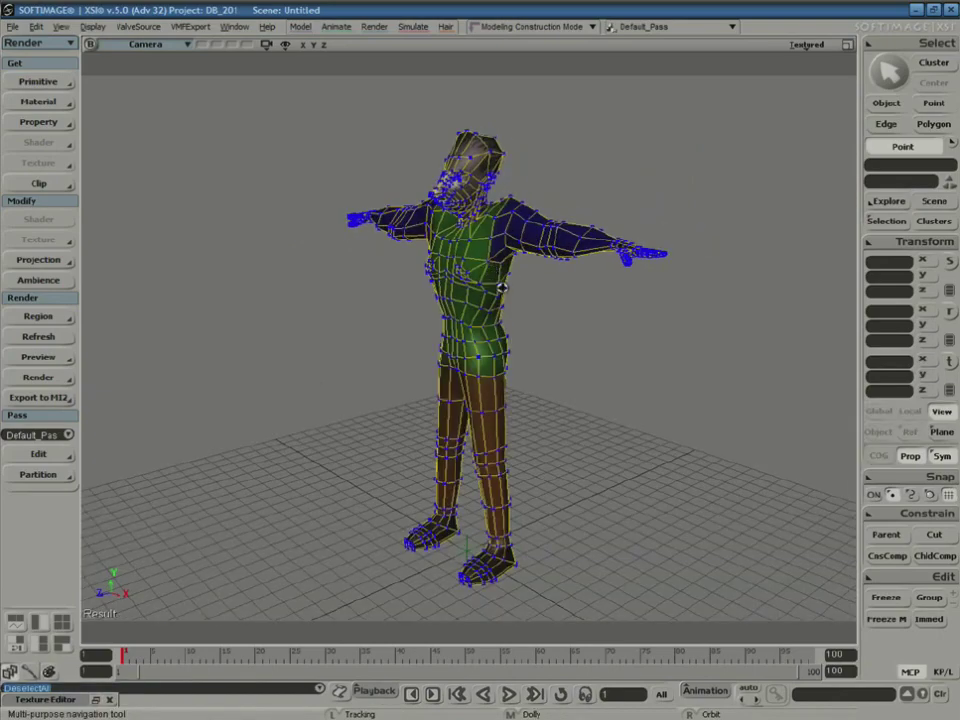
pyautogui.moveTo(502, 288); pyautogui.dragTo(574, 281)
pyautogui.moveTo(574, 281); pyautogui.dragTo(503, 366, button='middle')
pyautogui.moveTo(489, 337); pyautogui.dragTo(403, 444)
pyautogui.moveTo(458, 414); pyautogui.dragTo(504, 399, button='right')
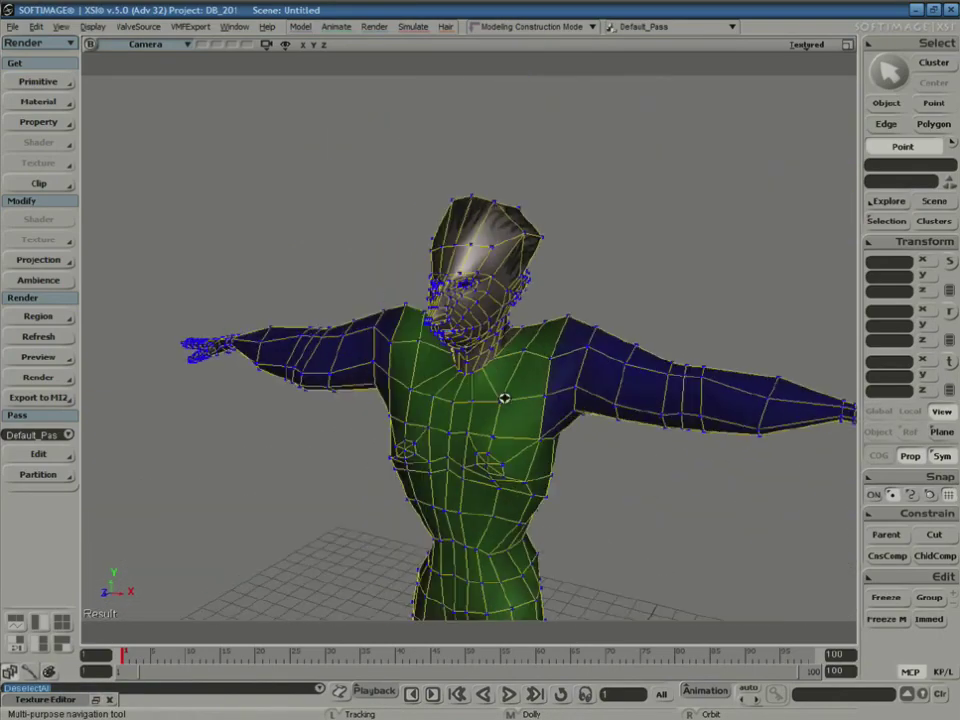
pyautogui.press('m')
pyautogui.moveTo(531, 279); pyautogui.dragTo(524, 244)
pyautogui.moveTo(540, 271); pyautogui.dragTo(547, 264)
pyautogui.moveTo(545, 263); pyautogui.dragTo(553, 254)
pyautogui.moveTo(534, 243)
pyautogui.mouseDown()
pyautogui.moveTo(531, 267)
pyautogui.moveTo(560, 264)
pyautogui.moveTo(532, 268)
pyautogui.mouseUp()
# - Widen and lower the crown of the man's head with the Tweak Component tool, and deselect the mesh
pyautogui.press('s')
pyautogui.moveTo(514, 317)
pyautogui.mouseDown(button='right')
pyautogui.moveTo(572, 315)
pyautogui.moveTo(533, 320)
pyautogui.mouseUp(button='right')
pyautogui.press('space')
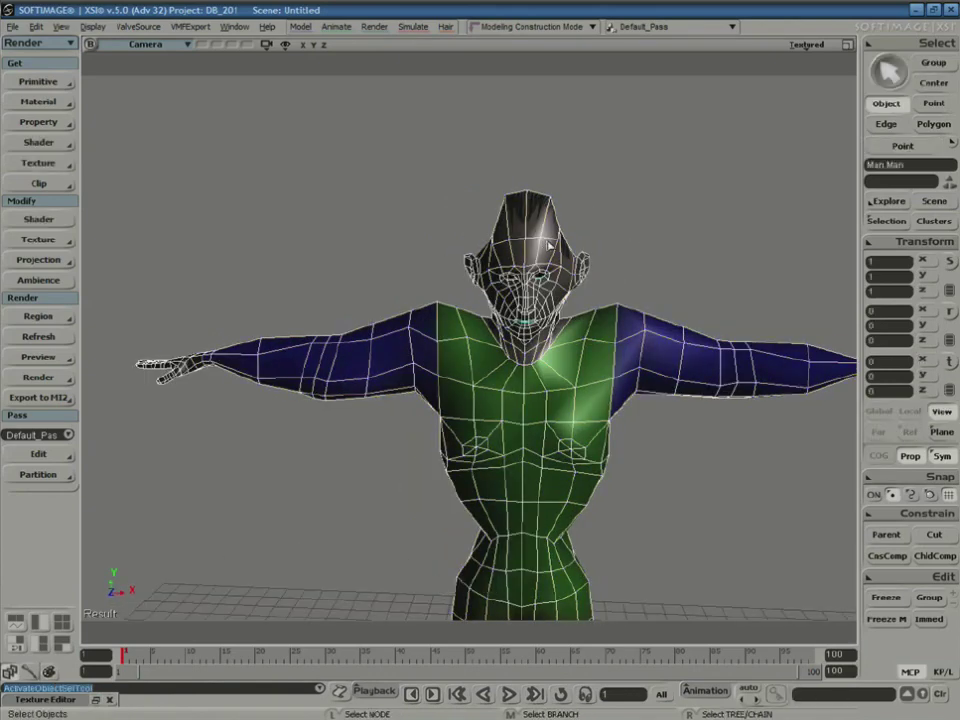
pyautogui.press('m')
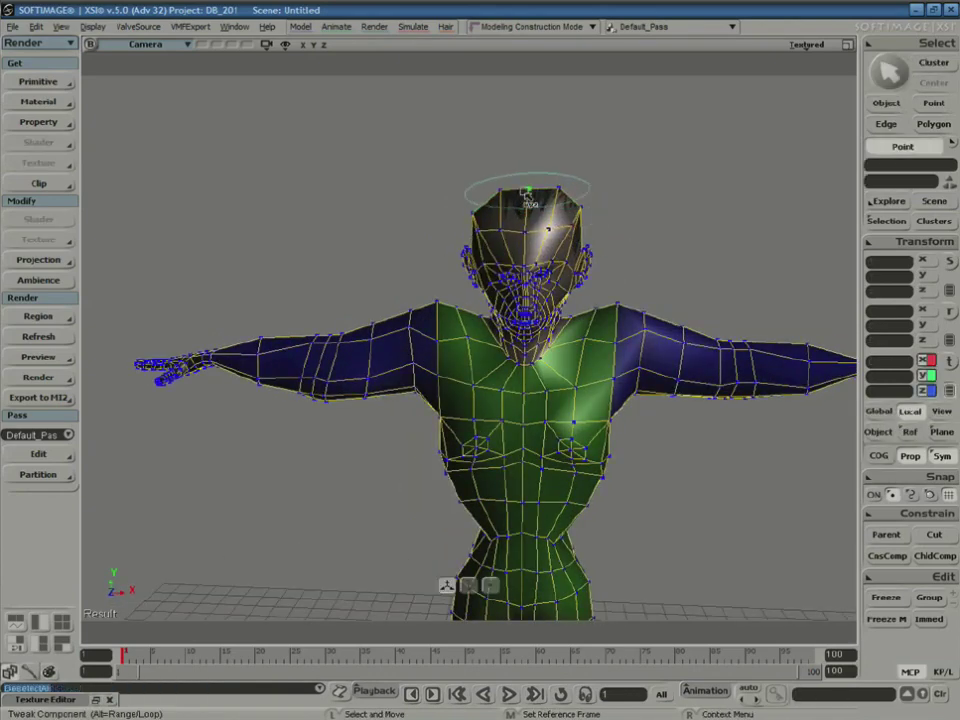
pyautogui.moveTo(524, 191); pyautogui.dragTo(583, 211)
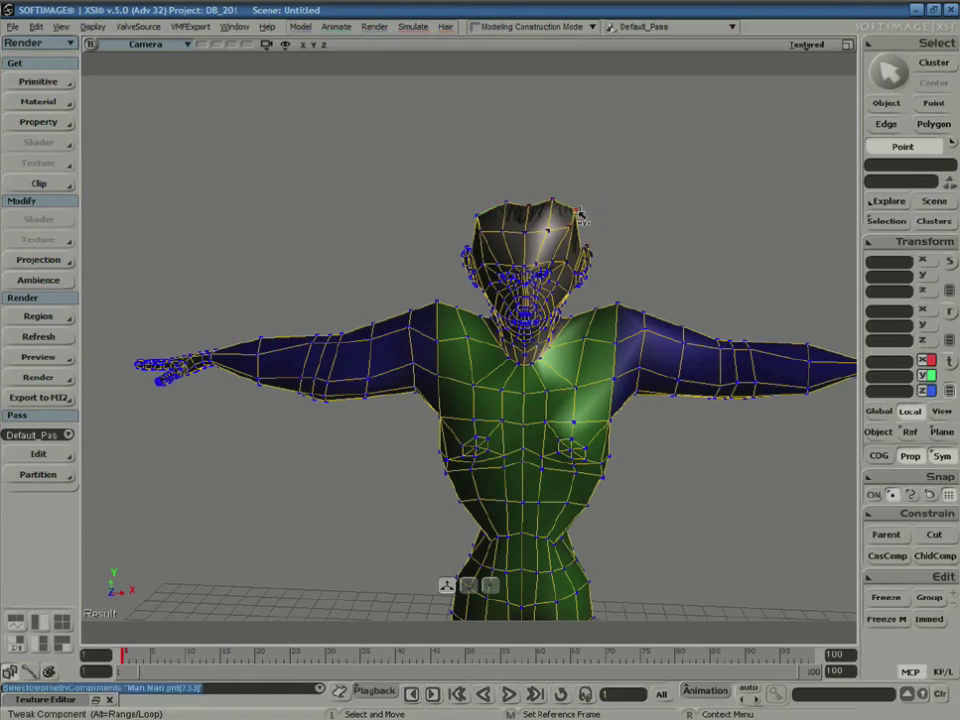
pyautogui.press('space')
pyautogui.click(653, 257)
# - Show the whole figure in Textured Decal display mode in the Camera view
pyautogui.press('s')
pyautogui.moveTo(500, 428); pyautogui.dragTo(644, 280, button='middle')
pyautogui.moveTo(583, 325); pyautogui.dragTo(530, 306, button='right')
pyautogui.moveTo(530, 306); pyautogui.dragTo(612, 285, button='middle')
pyautogui.moveTo(548, 335)
pyautogui.mouseDown(button='right')
pyautogui.moveTo(606, 338)
pyautogui.moveTo(504, 396)
pyautogui.moveTo(559, 405)
pyautogui.moveTo(568, 375)
pyautogui.mouseUp(button='right')
pyautogui.click(806, 46)
pyautogui.click(720, 252)
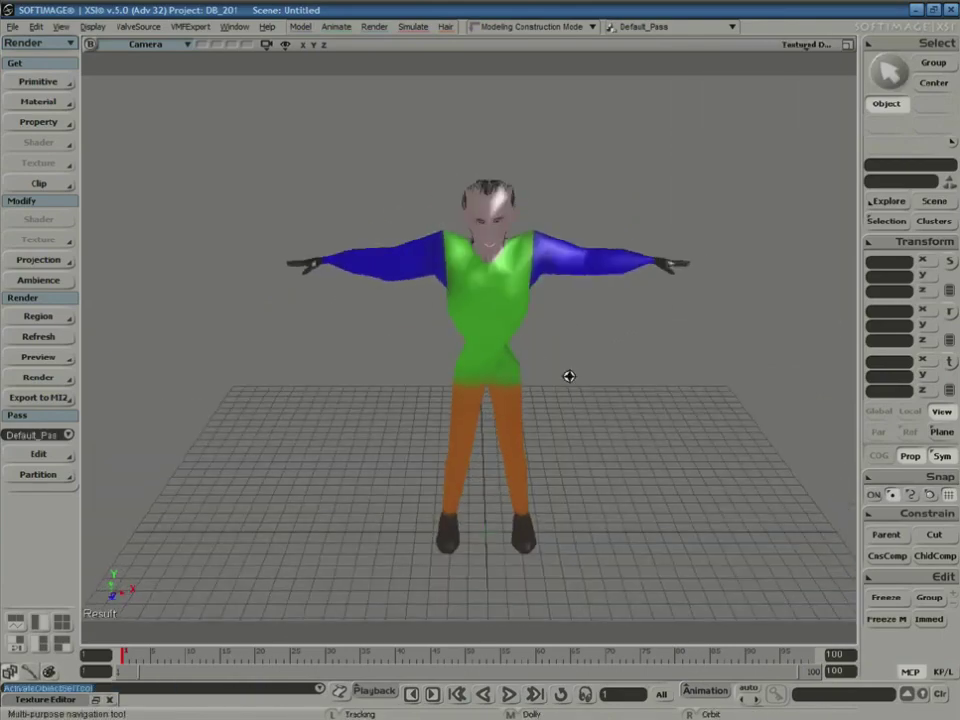
# - Examine the reshaped, textured figure from several angles with and without its wireframe selected
pyautogui.click(530, 305)
pyautogui.press('s')
pyautogui.moveTo(548, 308); pyautogui.dragTo(566, 334, button='right')
pyautogui.moveTo(629, 394); pyautogui.dragTo(532, 368, button='right')
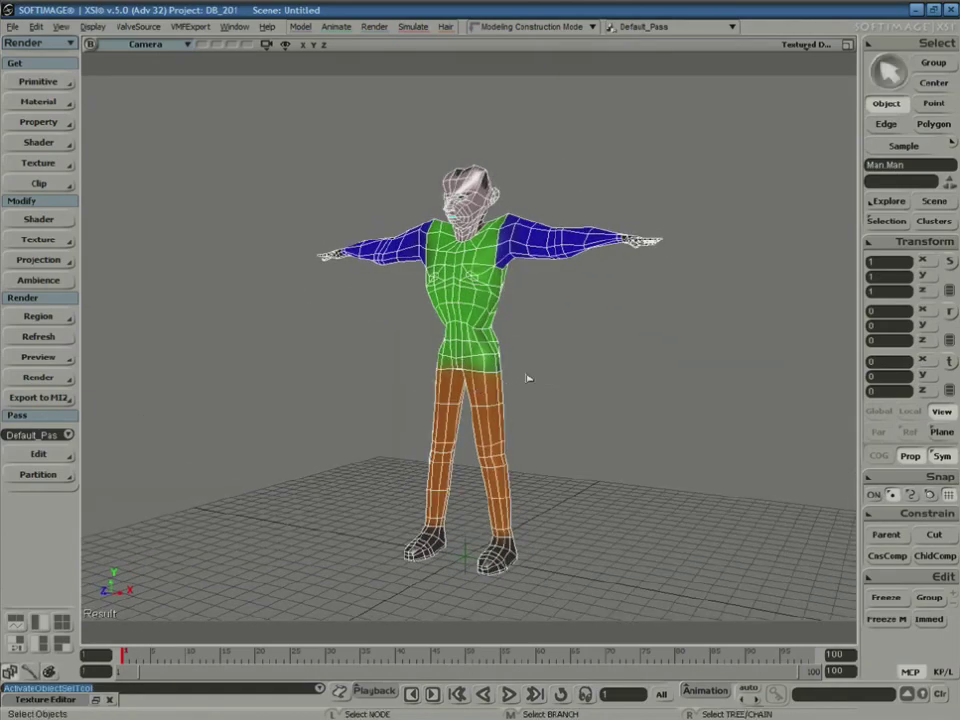
pyautogui.click(553, 375)
pyautogui.press('s')
pyautogui.moveTo(594, 302); pyautogui.dragTo(517, 347, button='right')
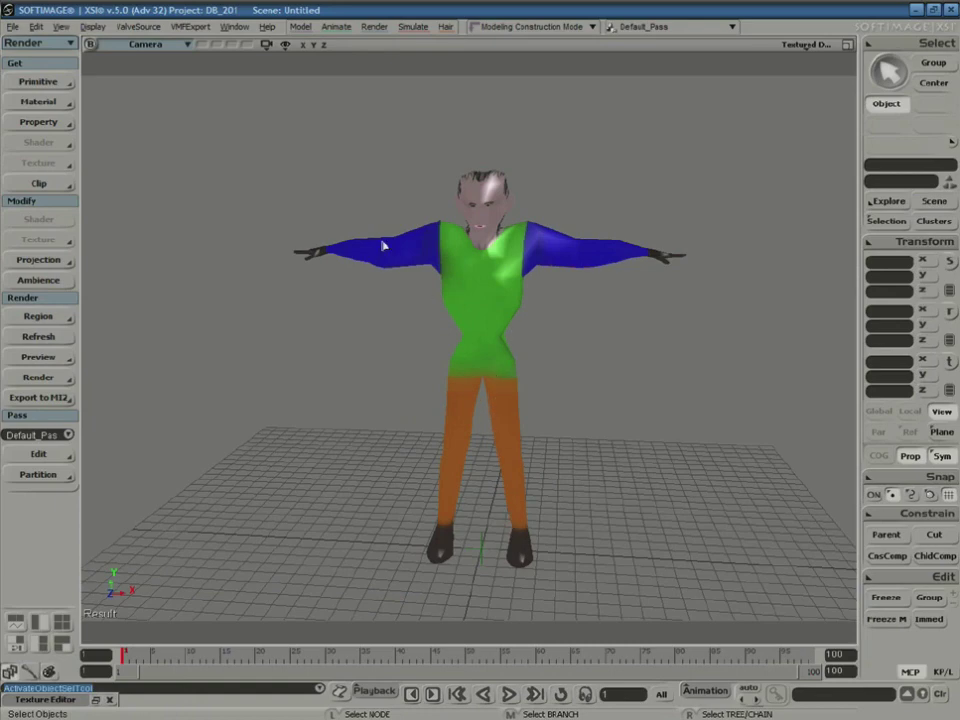
pyautogui.press('s')
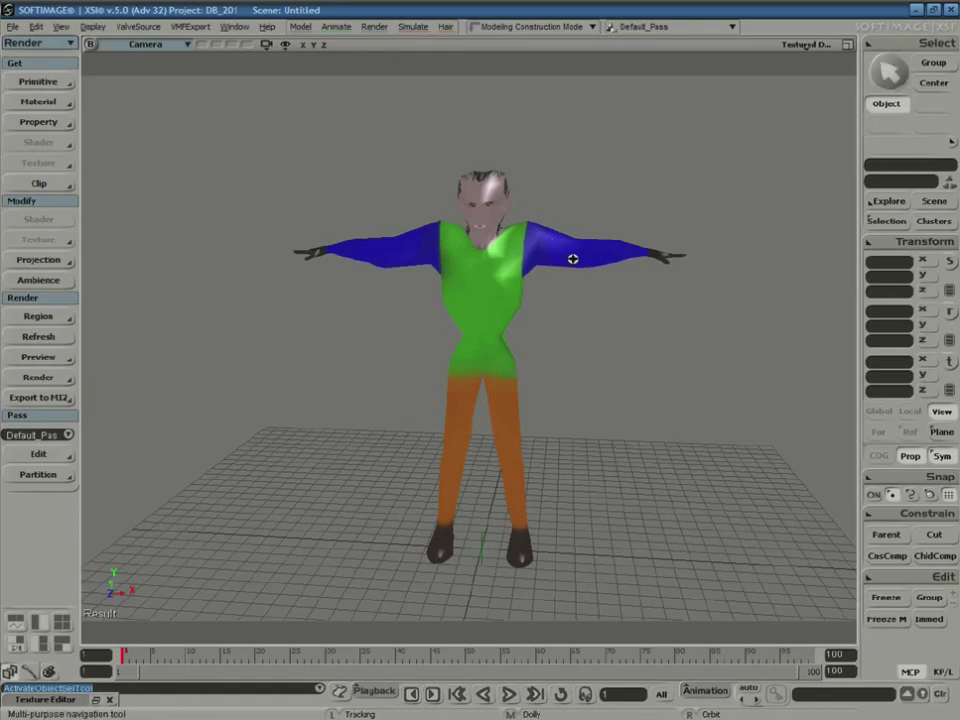
pyautogui.moveTo(549, 294)
pyautogui.mouseDown(button='right')
pyautogui.moveTo(527, 347)
pyautogui.moveTo(403, 343)
pyautogui.moveTo(514, 356)
pyautogui.moveTo(572, 323)
pyautogui.moveTo(538, 313)
pyautogui.moveTo(555, 290)
pyautogui.mouseUp(button='right')
pyautogui.press('space')
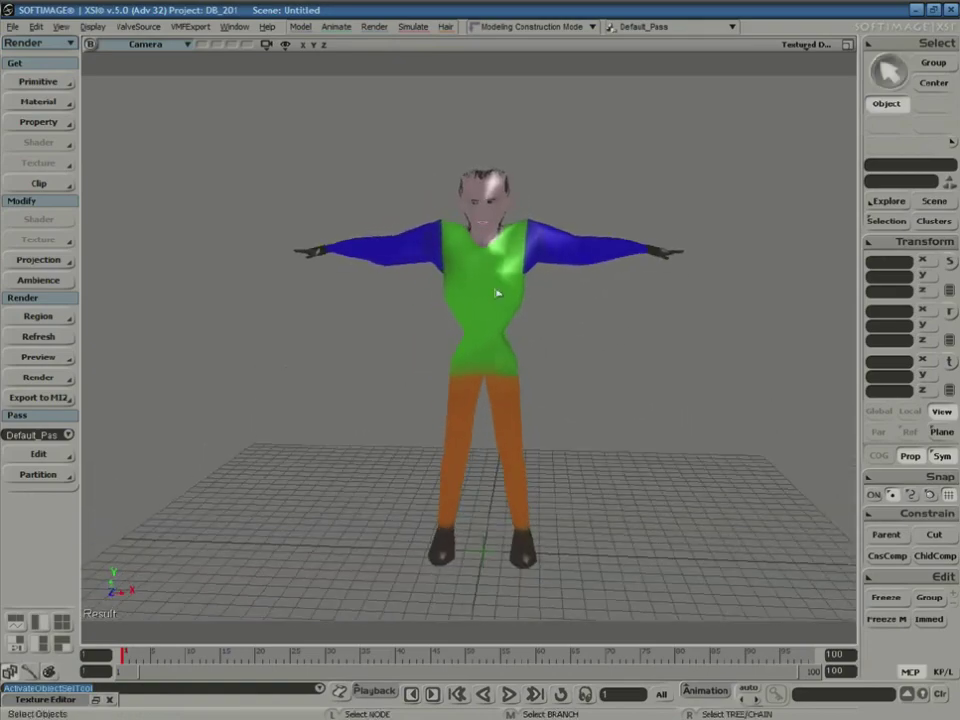
# - Select the man mesh, duplicate one forehead polygon above the eye, and turn off proportional modification
pyautogui.click(549, 245)
pyautogui.press('s')
pyautogui.moveTo(611, 284); pyautogui.dragTo(528, 400, button='middle')
pyautogui.press('space')
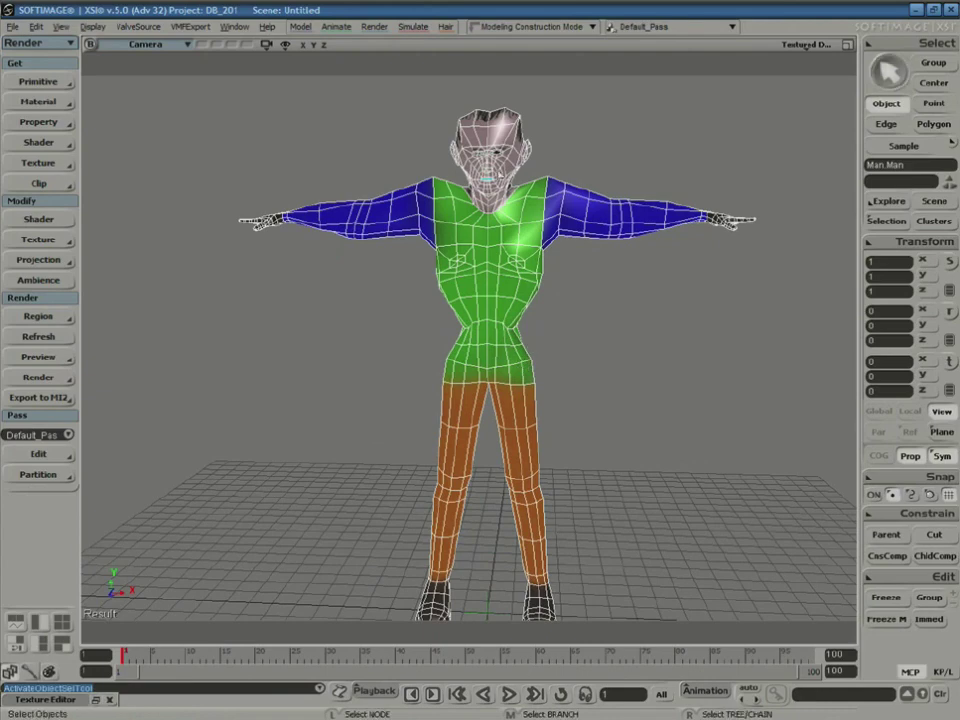
pyautogui.press('u')
pyautogui.click(508, 143)
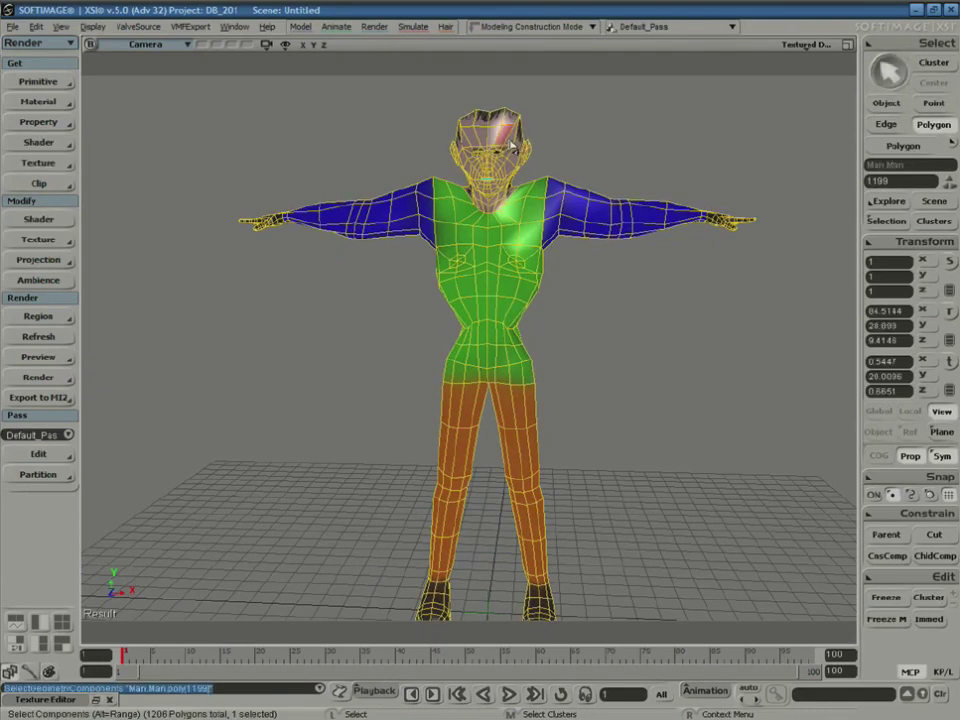
pyautogui.hotkey('ctrl', 'd')
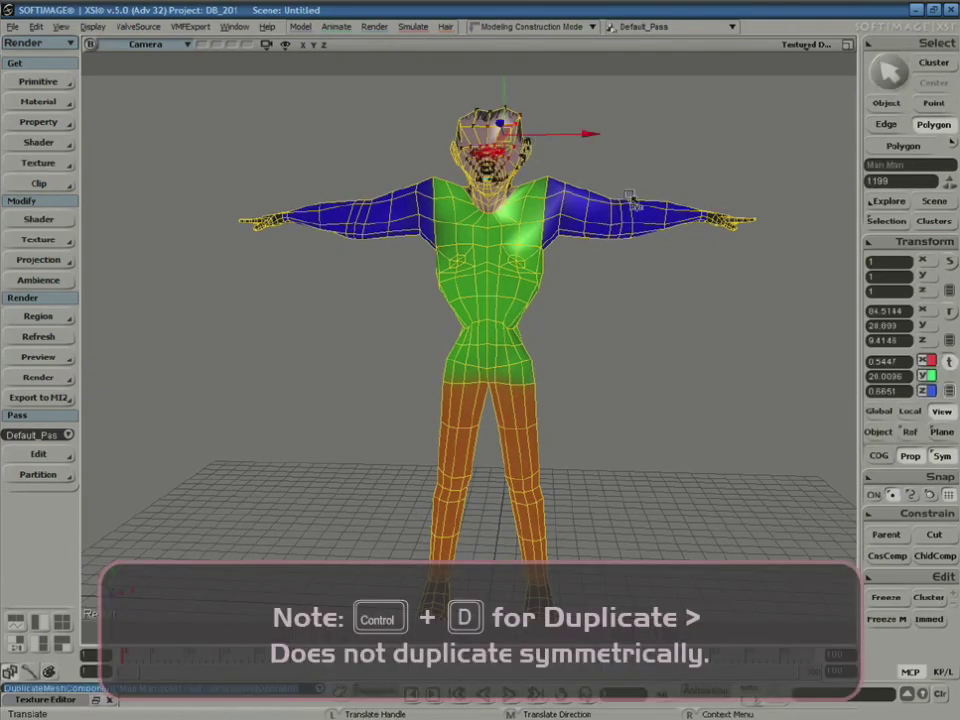
pyautogui.press('s')
pyautogui.moveTo(489, 242); pyautogui.dragTo(528, 273, button='right')
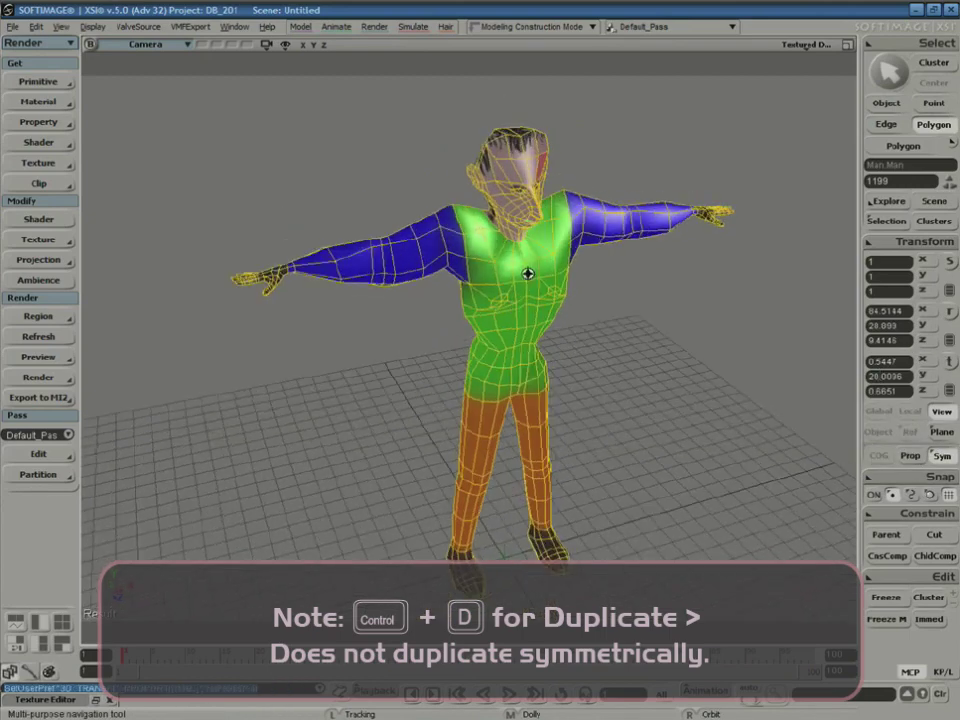
# - Try to pull the duplicated forehead polygon outward, away from the man's head
pyautogui.moveTo(545, 163); pyautogui.dragTo(616, 219)
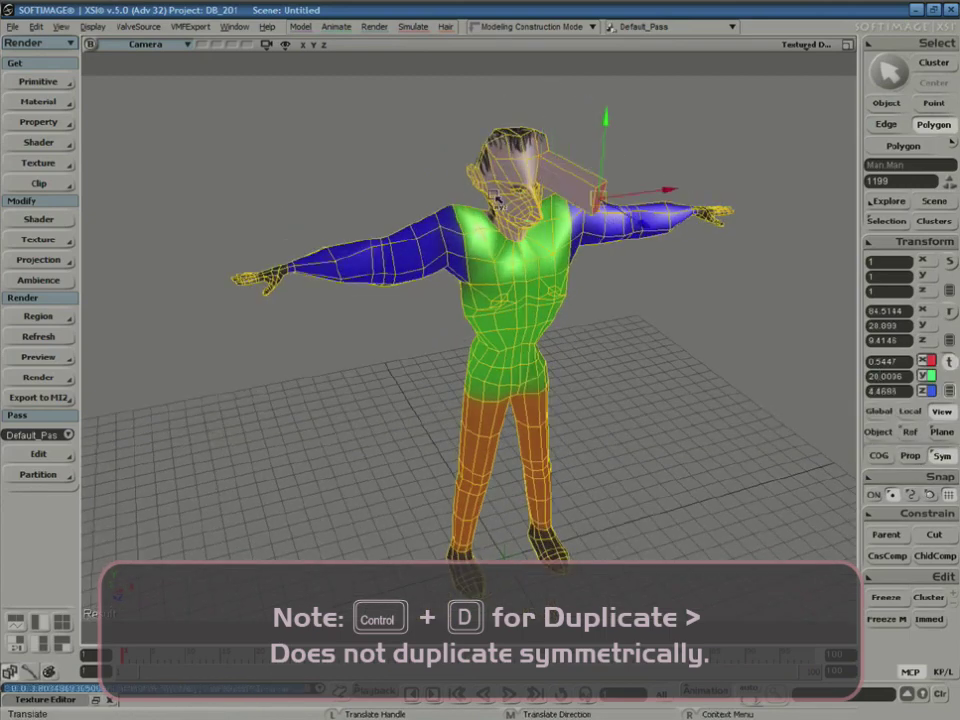
pyautogui.press('s')
pyautogui.moveTo(514, 207); pyautogui.dragTo(582, 355, button='right')
# - Undo the move, duplication and selection of the forehead polygon
pyautogui.hotkey('ctrl', 'z')
pyautogui.hotkey('ctrl', 'z')
pyautogui.hotkey('ctrl', 'z')
pyautogui.press('s')
pyautogui.moveTo(582, 355); pyautogui.dragTo(579, 334)
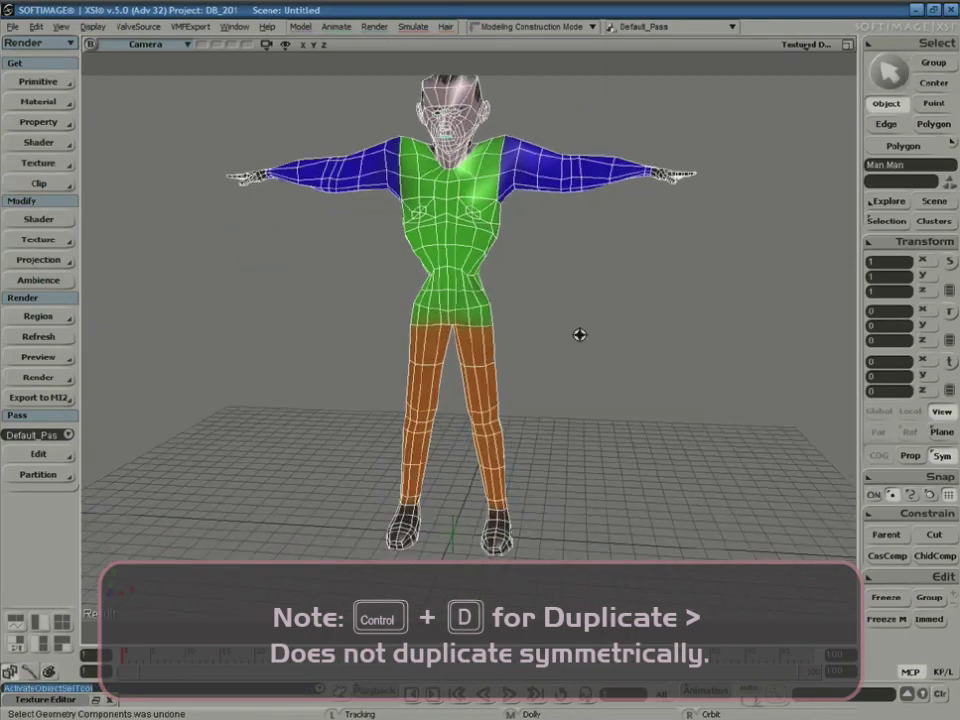
pyautogui.moveTo(579, 334); pyautogui.dragTo(585, 309, button='middle')
pyautogui.moveTo(585, 309); pyautogui.dragTo(566, 343, button='right')
pyautogui.press('space')
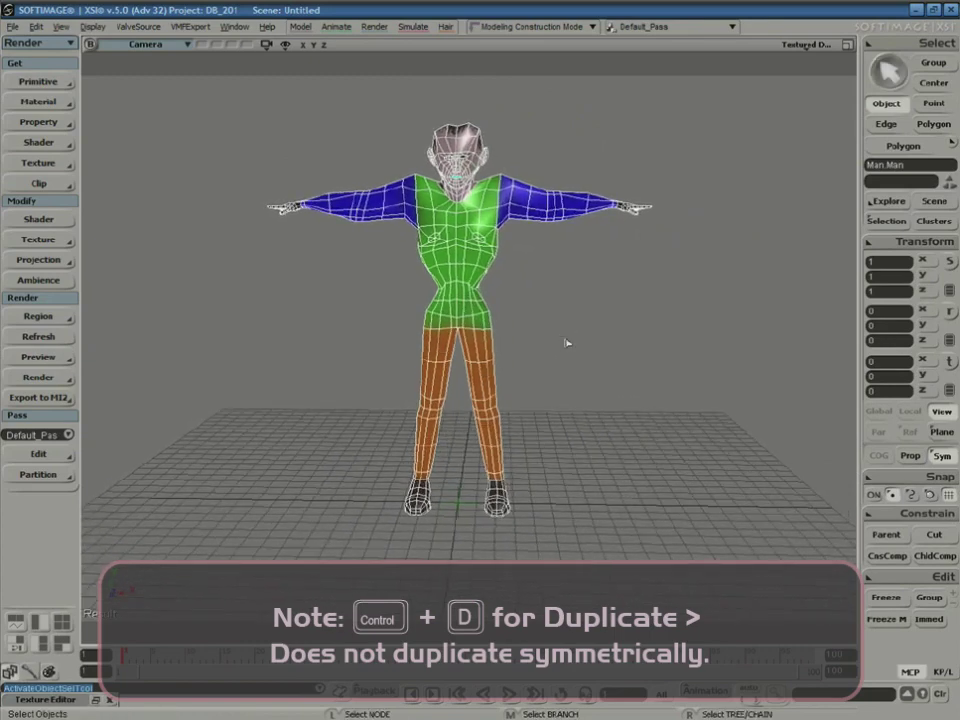
# - Delete all polygons on the negative-X half of the man in the Front view, and return to the full-size Camera view
pyautogui.click(847, 44)
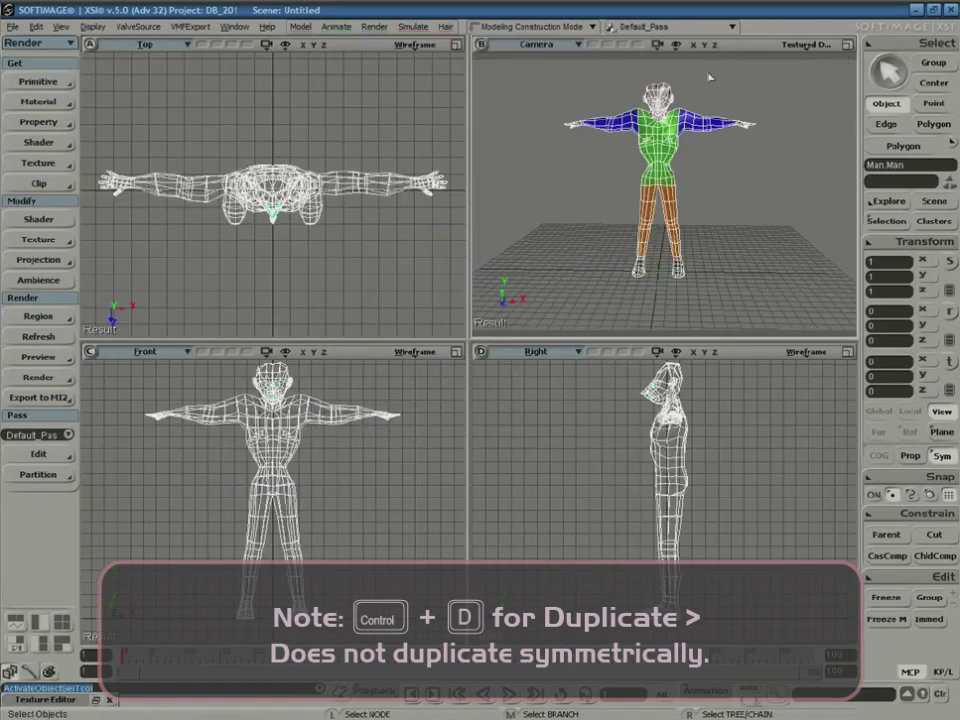
pyautogui.click(456, 351)
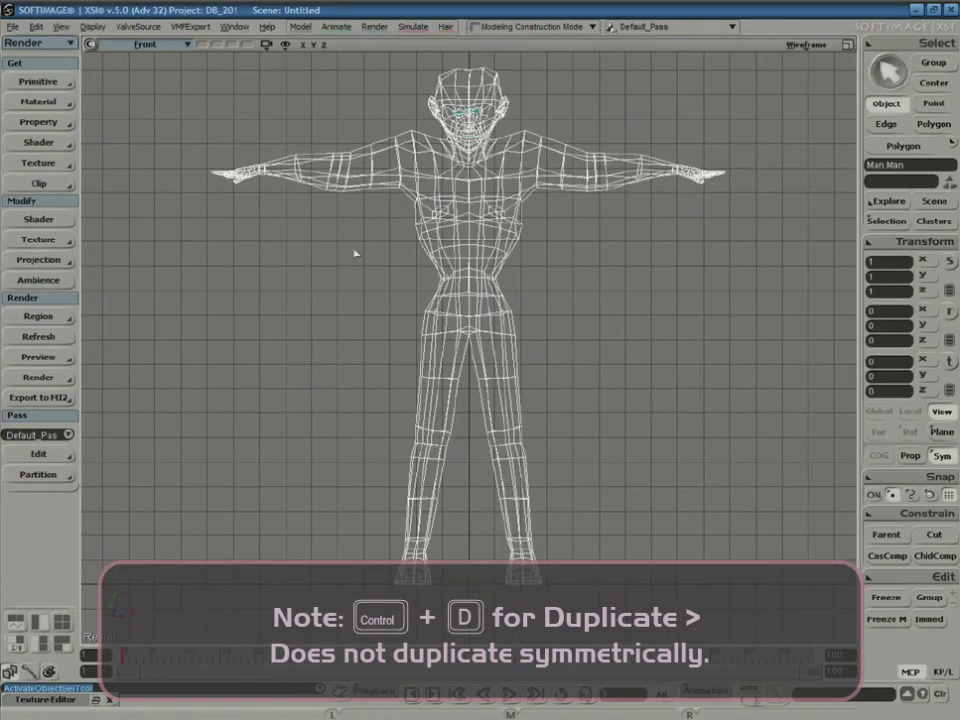
pyautogui.press('y')
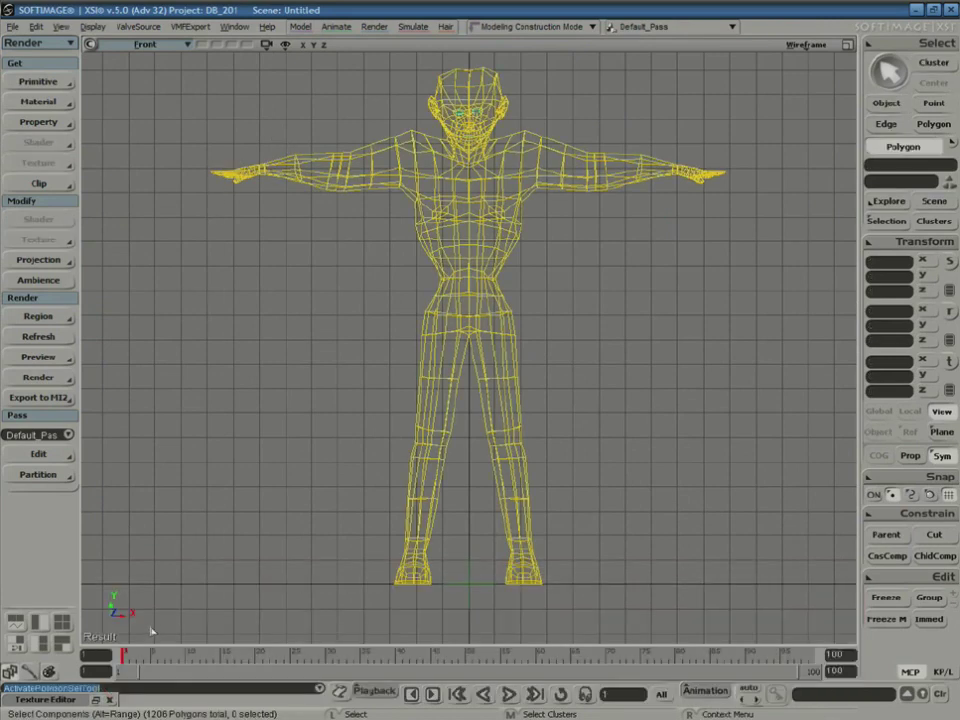
pyautogui.moveTo(141, 630); pyautogui.dragTo(474, 31)
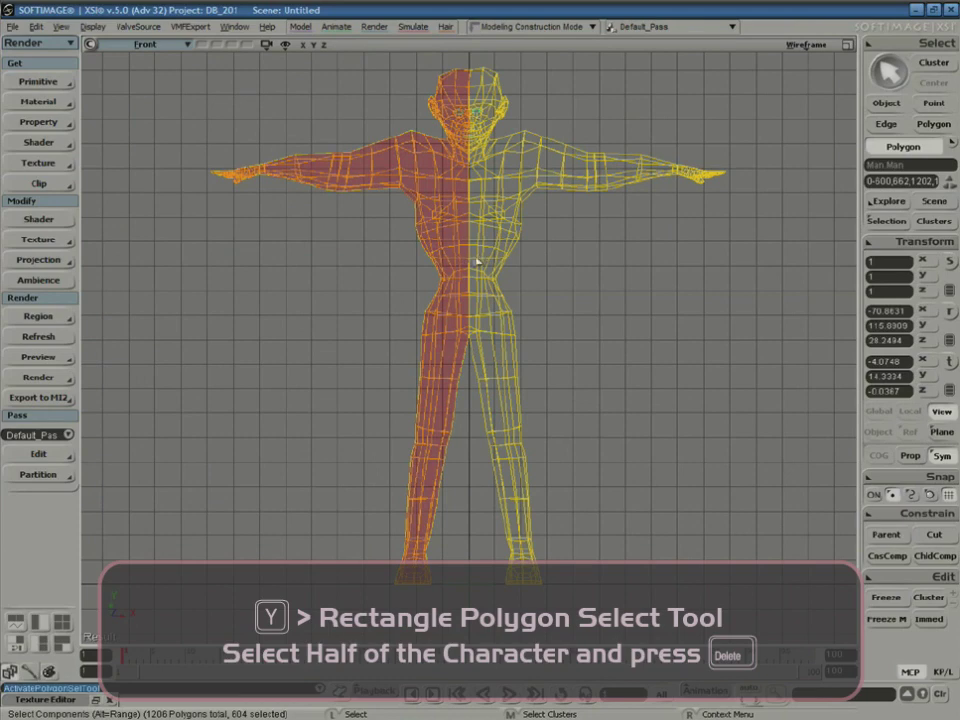
pyautogui.press('Delete')
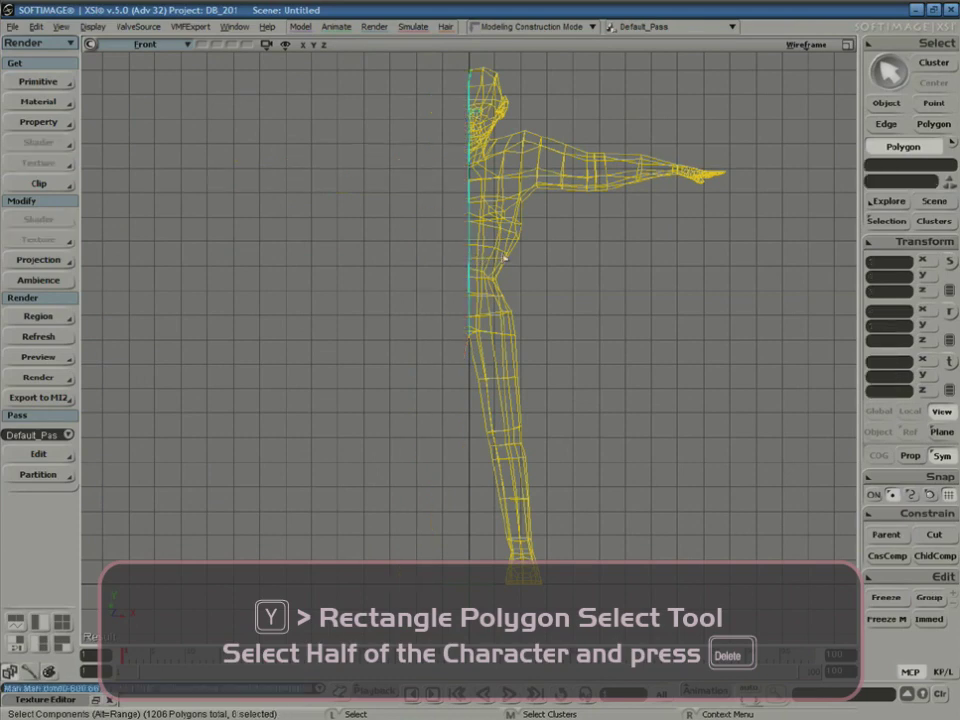
pyautogui.press('space')
pyautogui.click(847, 44)
pyautogui.click(847, 44)
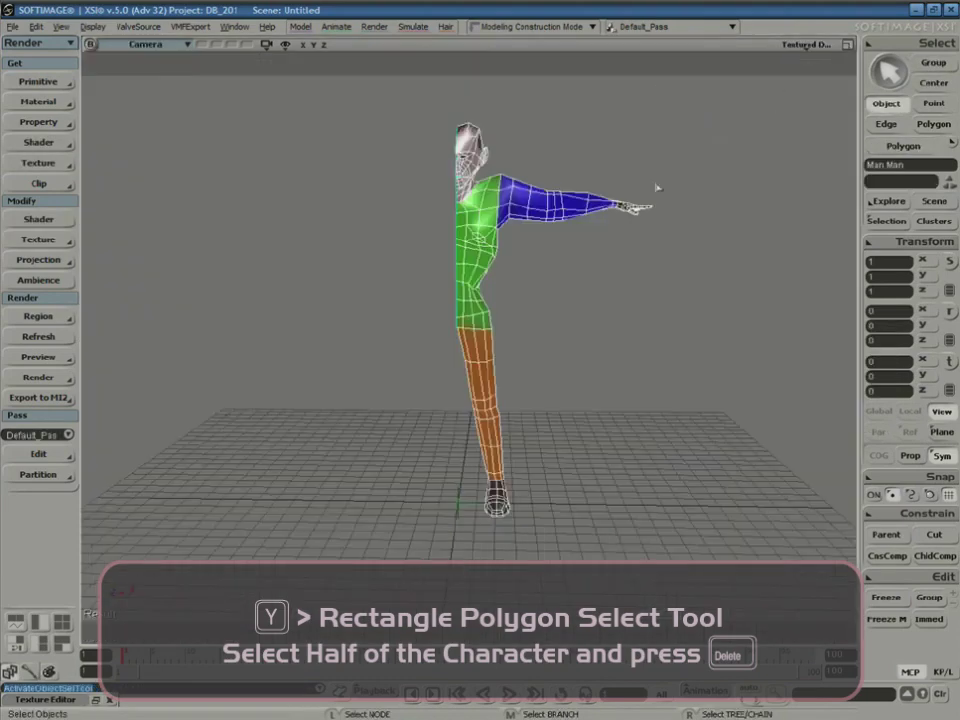
# - Extrude the single forehead polygon above the eye along its axis on the remaining half of the head
pyautogui.moveTo(574, 298); pyautogui.dragTo(500, 122, button='middle')
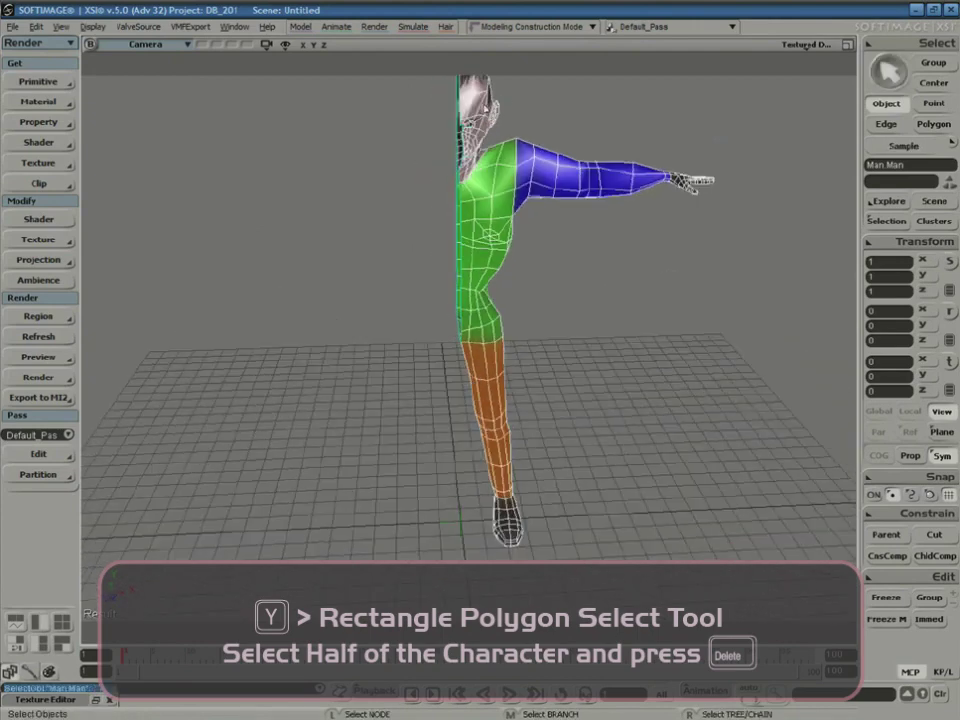
pyautogui.press('y')
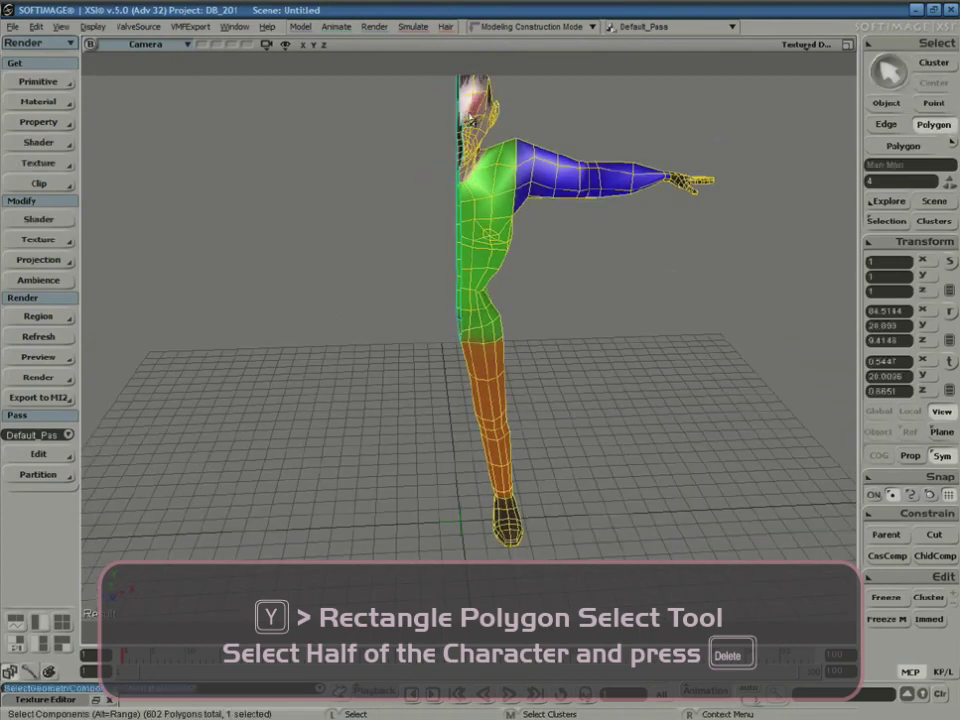
pyautogui.press('u')
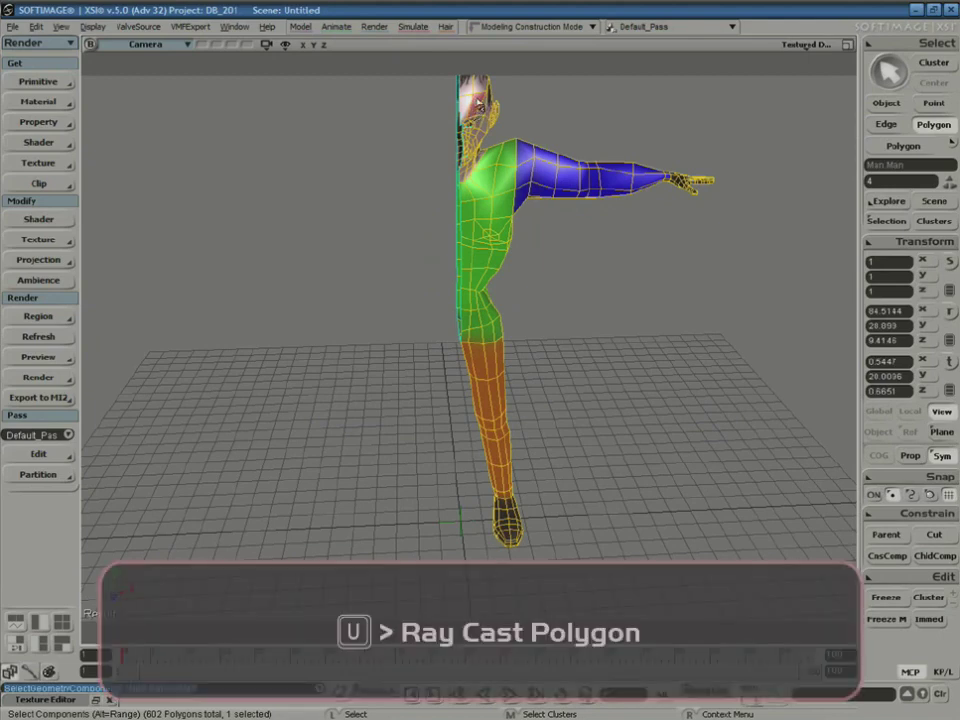
pyautogui.rightClick(478, 110)
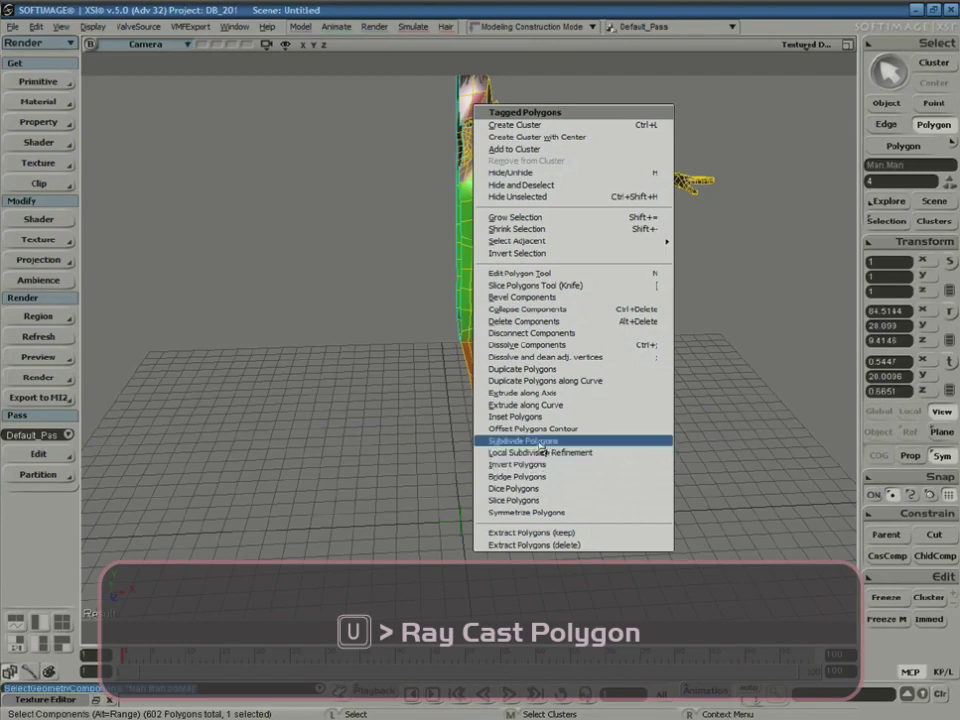
pyautogui.click(536, 392)
pyautogui.press('s')
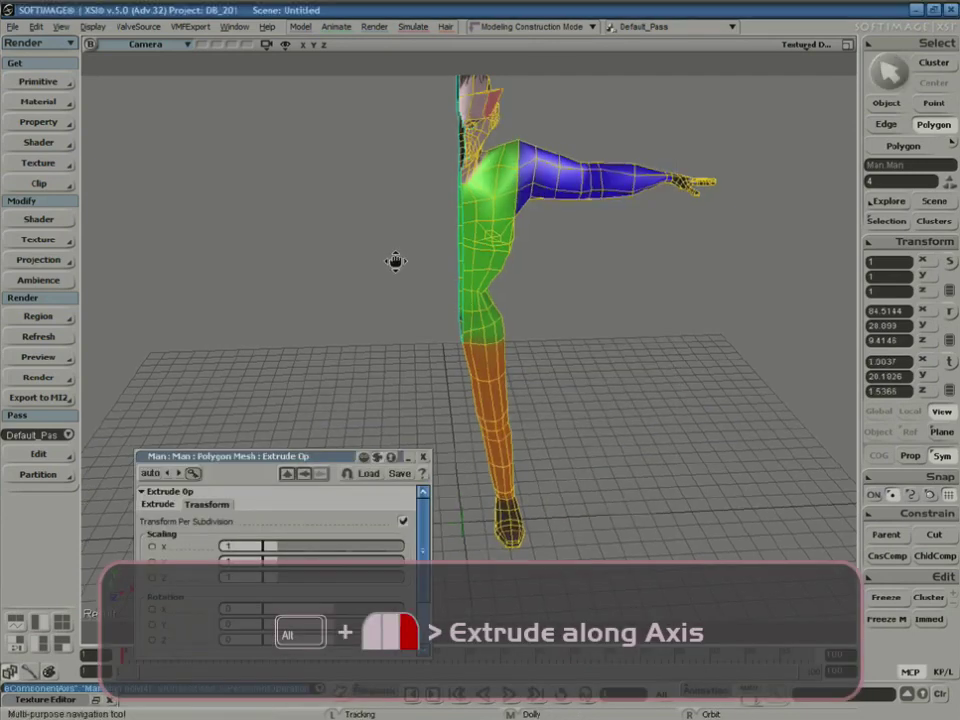
pyautogui.moveTo(395, 261); pyautogui.dragTo(643, 255, button='right')
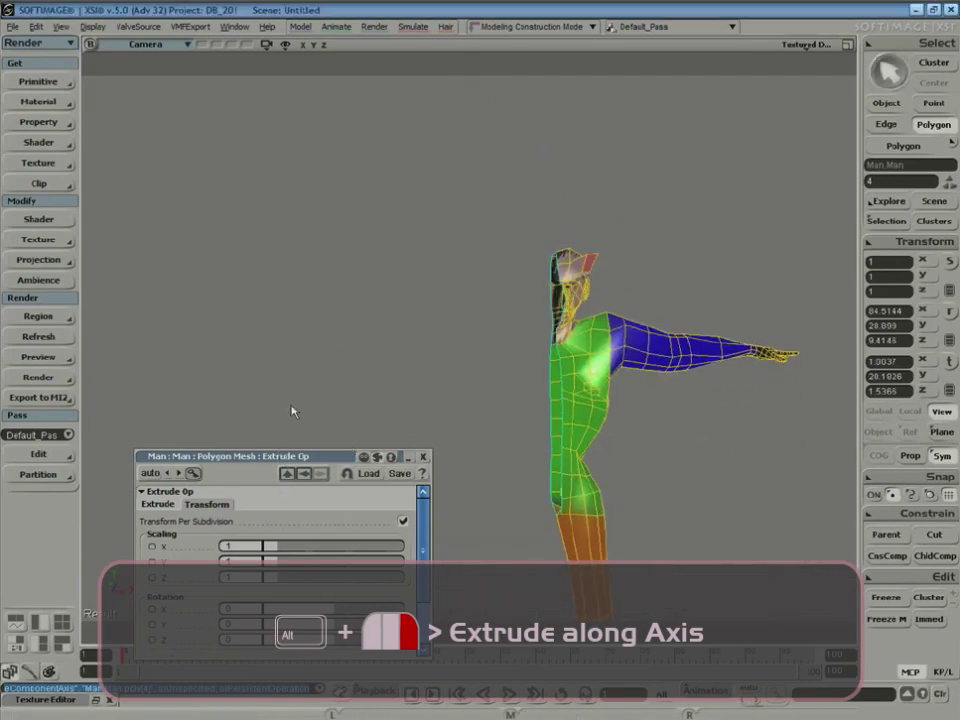
# - Set the extrusion to 3 subdivisions and an inset of 0.124, with rotation X -17.015, Y 11.642 and Z -2.687
pyautogui.moveTo(282, 457); pyautogui.dragTo(285, 197)
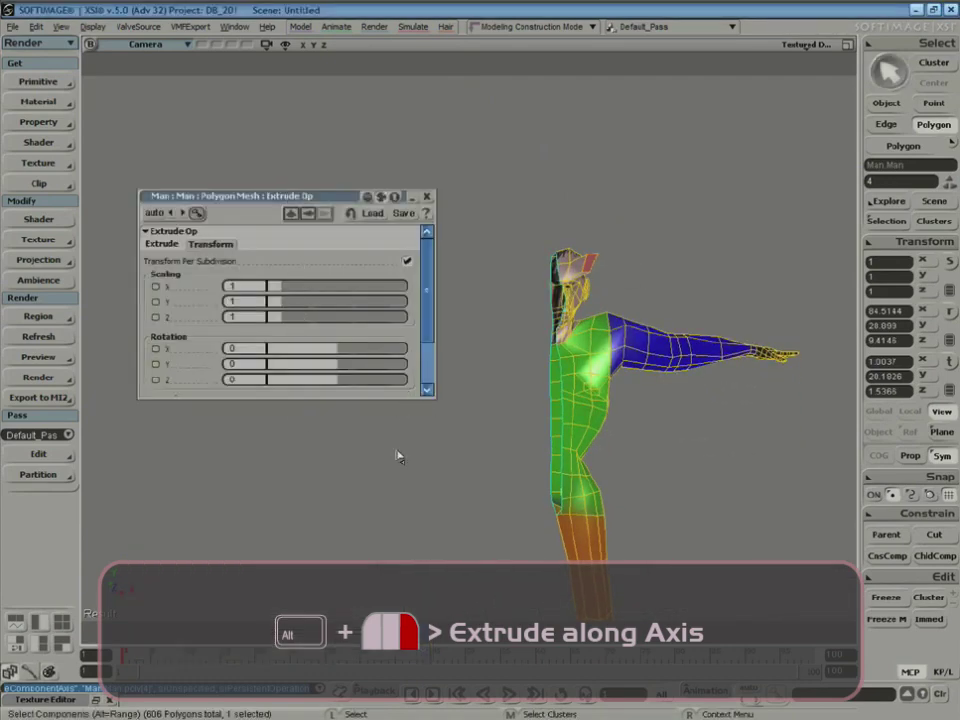
pyautogui.moveTo(396, 490); pyautogui.dragTo(396, 575)
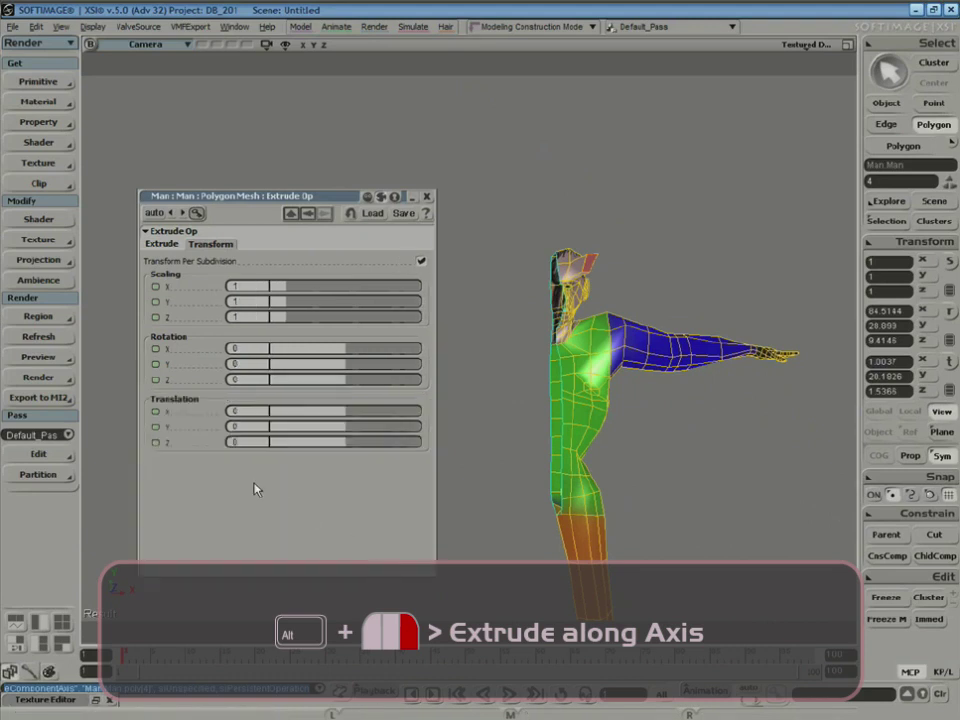
pyautogui.click(162, 246)
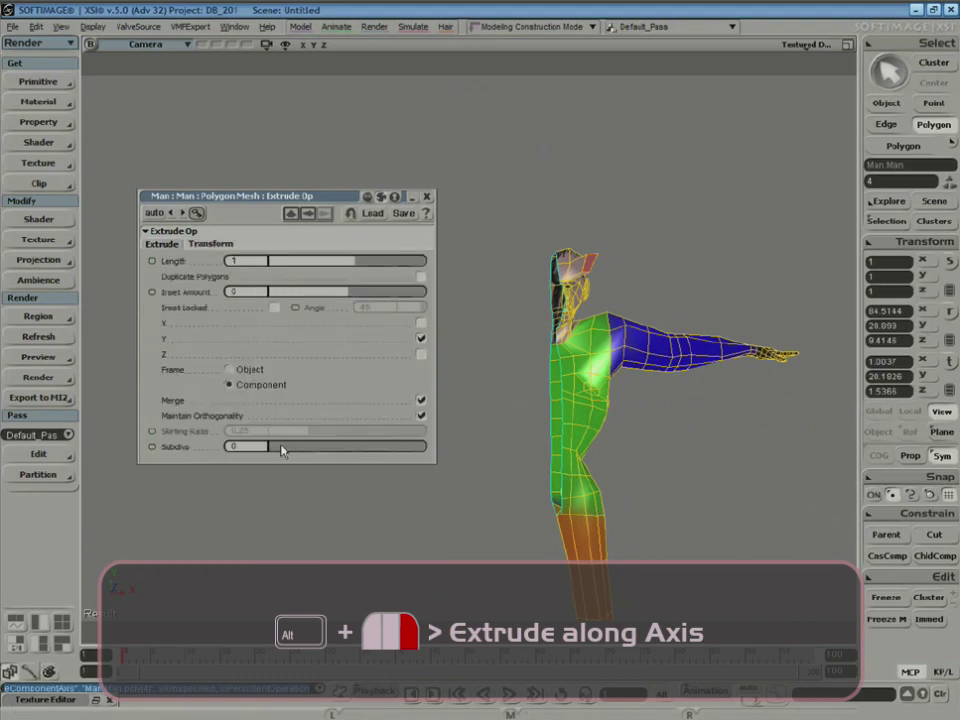
pyautogui.moveTo(311, 446); pyautogui.dragTo(314, 446)
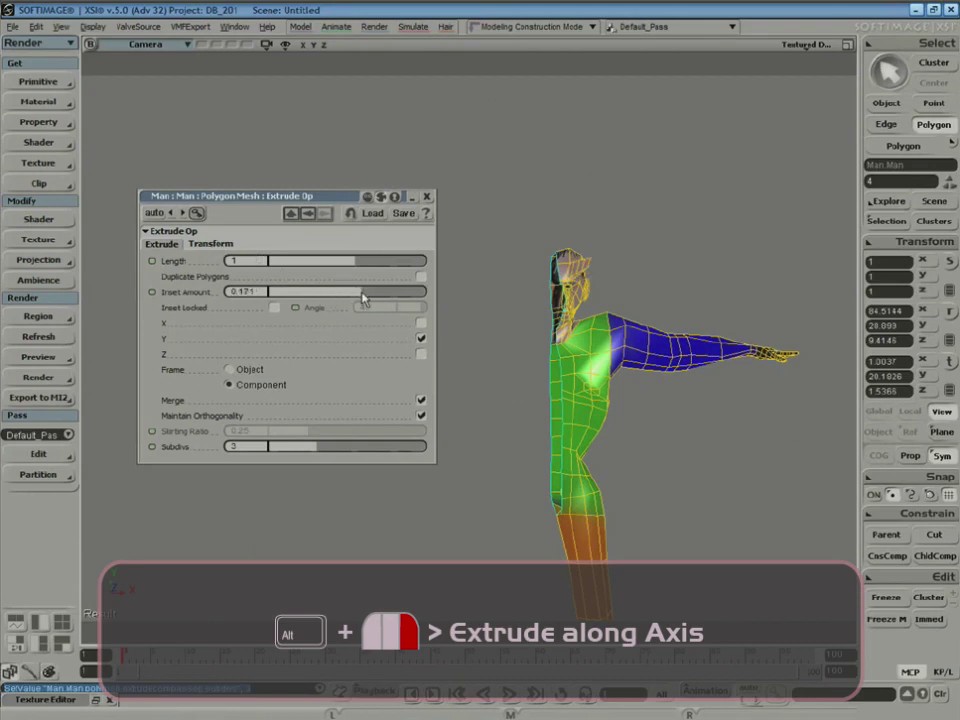
pyautogui.click(206, 245)
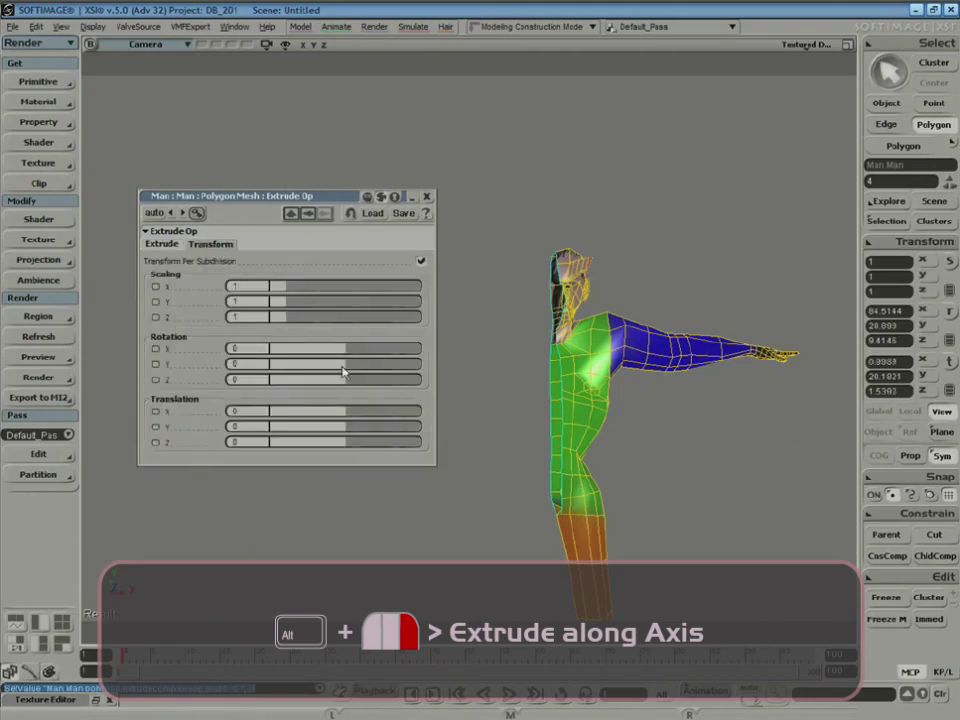
pyautogui.moveTo(338, 371)
pyautogui.mouseDown()
pyautogui.moveTo(356, 369)
pyautogui.moveTo(344, 381)
pyautogui.moveTo(358, 347)
pyautogui.moveTo(340, 354)
pyautogui.mouseUp()
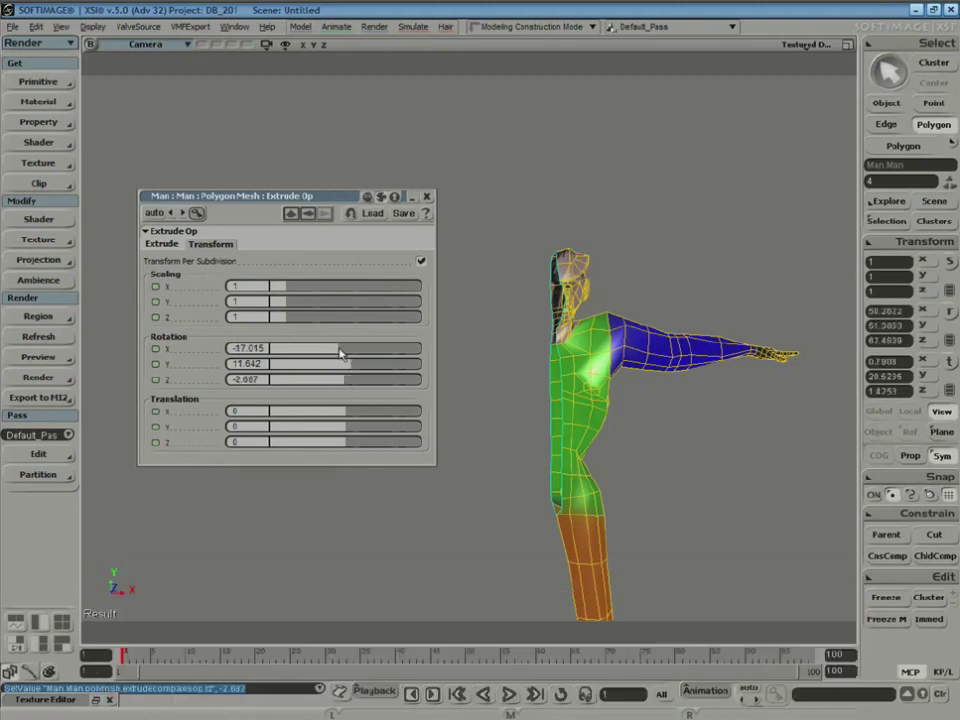
# - Set the extrusion length to 2 and taper it with scaling X 0.647, Y 0.796 and Z 0.547
pyautogui.click(161, 246)
pyautogui.moveTo(362, 263); pyautogui.dragTo(368, 264)
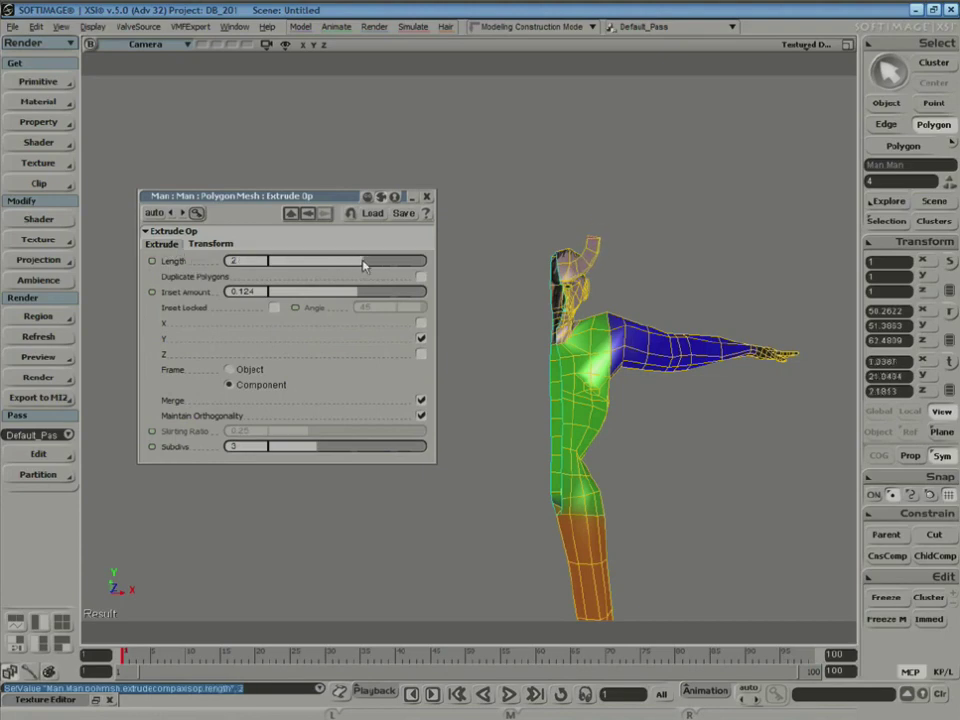
pyautogui.click(210, 244)
pyautogui.moveTo(285, 287); pyautogui.dragTo(284, 303)
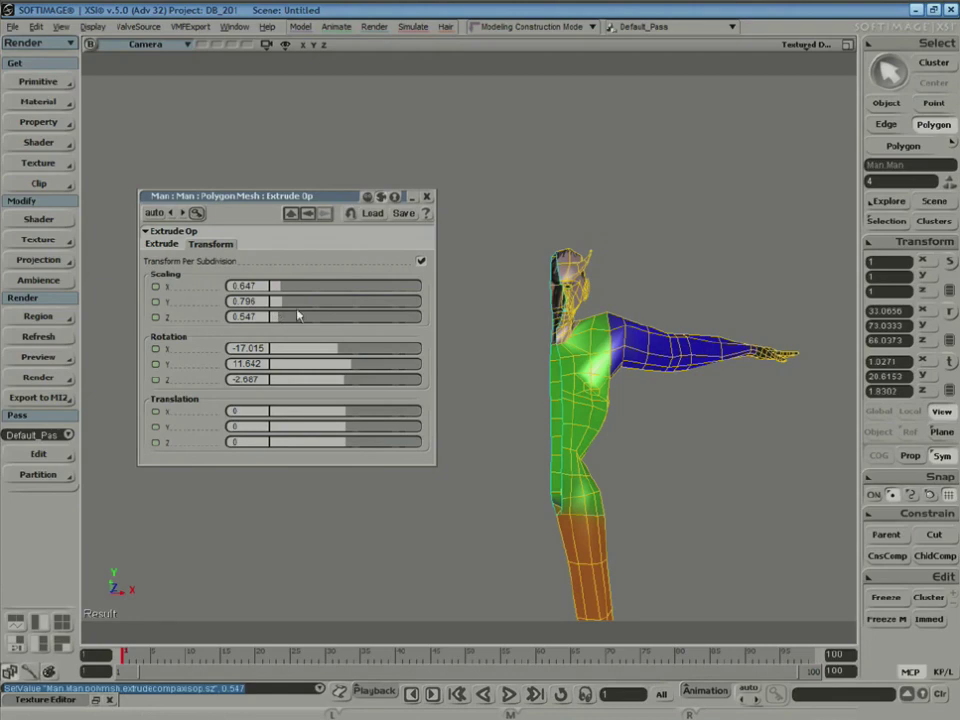
# - Deselect the half figure and show it in Shaded display mode in the Camera view
pyautogui.press('s')
pyautogui.moveTo(600, 286); pyautogui.dragTo(630, 294, button='right')
pyautogui.press('space')
pyautogui.press('s')
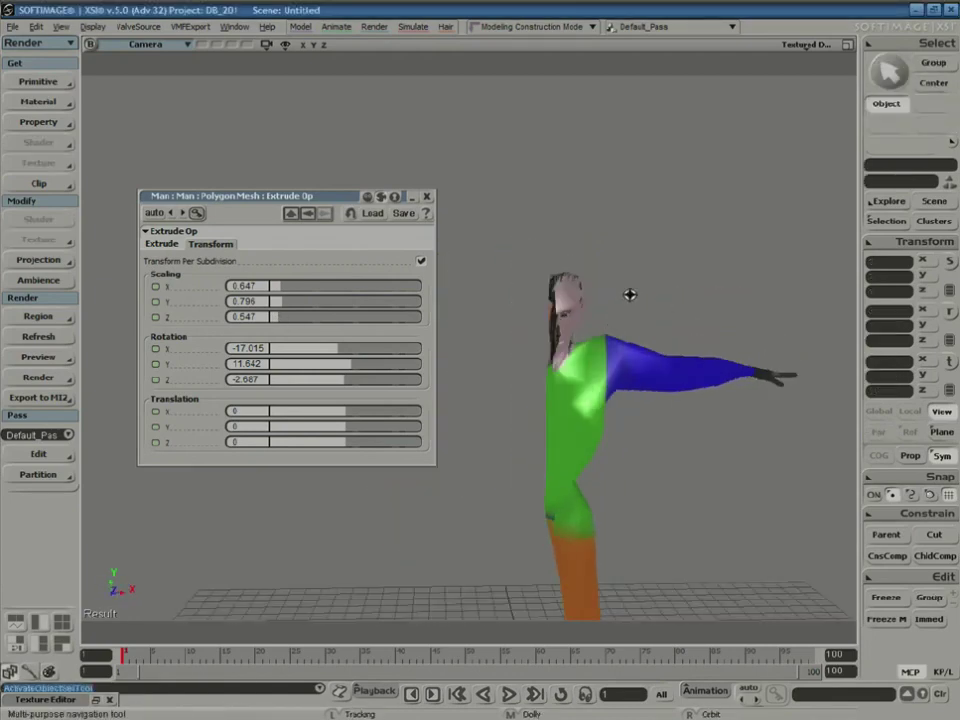
pyautogui.moveTo(630, 294); pyautogui.dragTo(568, 349, button='middle')
pyautogui.moveTo(568, 349)
pyautogui.mouseDown(button='right')
pyautogui.moveTo(559, 373)
pyautogui.moveTo(572, 348)
pyautogui.mouseUp(button='right')
pyautogui.press('space')
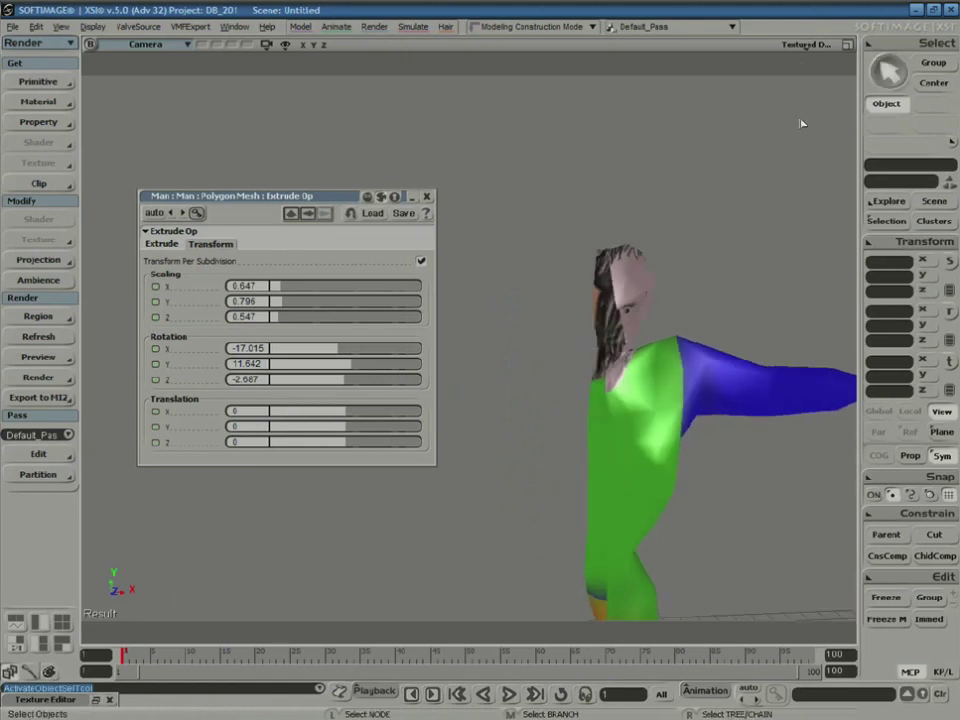
pyautogui.click(806, 44)
pyautogui.click(728, 229)
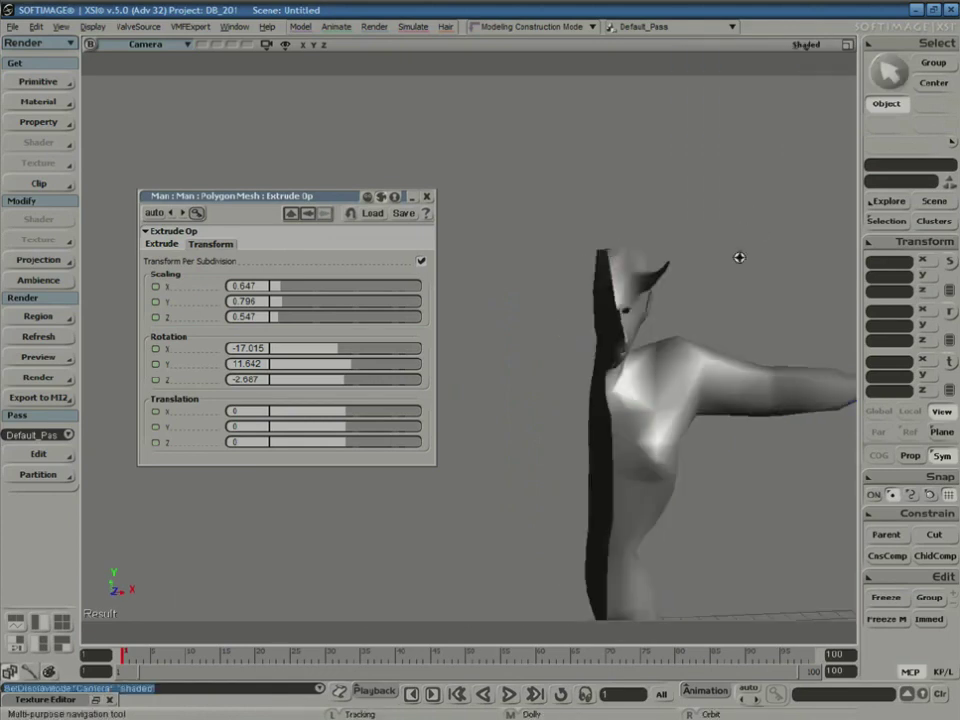
pyautogui.moveTo(739, 257); pyautogui.dragTo(669, 260, button='right')
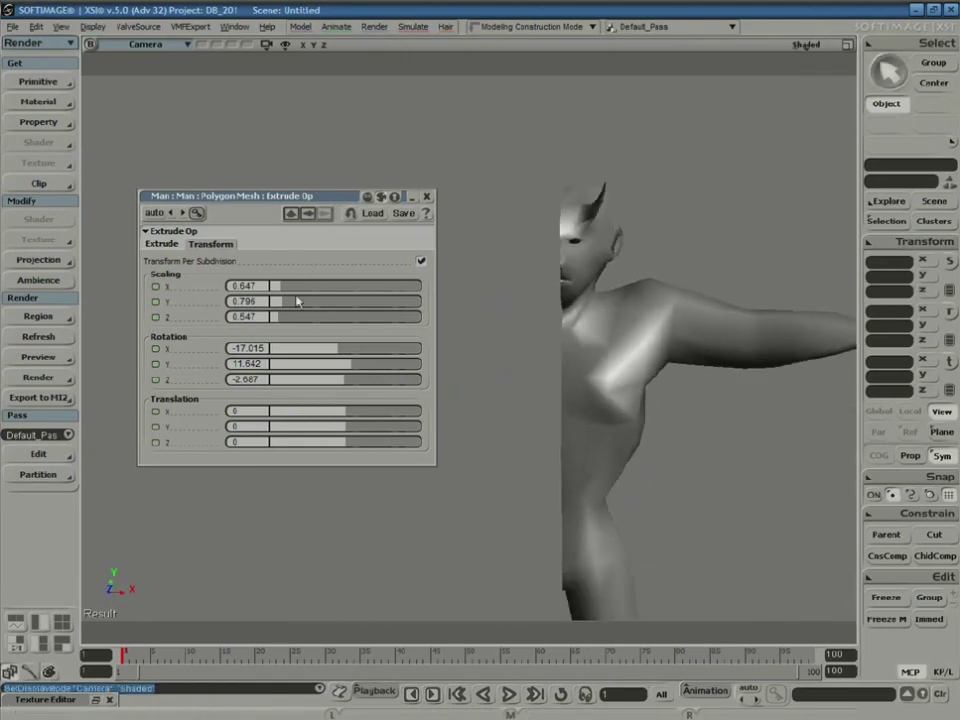
# - Bend the extruded horn by setting its rotation to X -22.388, Y -9.851 and Z 11.642
pyautogui.moveTo(340, 348); pyautogui.dragTo(352, 391)
pyautogui.press('s')
pyautogui.moveTo(548, 312); pyautogui.dragTo(568, 325, button='right')
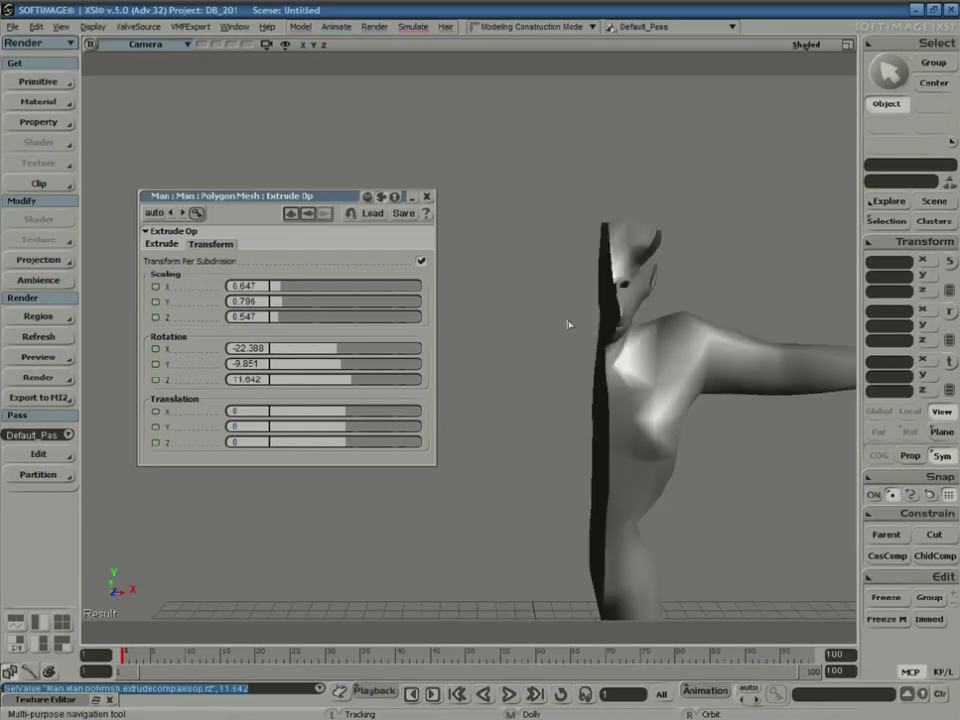
# - Select the half-figure mesh and examine its horn and torso from several angles
pyautogui.press('space')
pyautogui.click(668, 431)
pyautogui.press('s')
pyautogui.moveTo(642, 363); pyautogui.dragTo(664, 320, button='right')
pyautogui.moveTo(664, 322); pyautogui.dragTo(569, 343)
pyautogui.moveTo(632, 334); pyautogui.dragTo(545, 396, button='right')
pyautogui.moveTo(545, 396); pyautogui.dragTo(541, 368)
pyautogui.moveTo(541, 368); pyautogui.dragTo(556, 391, button='right')
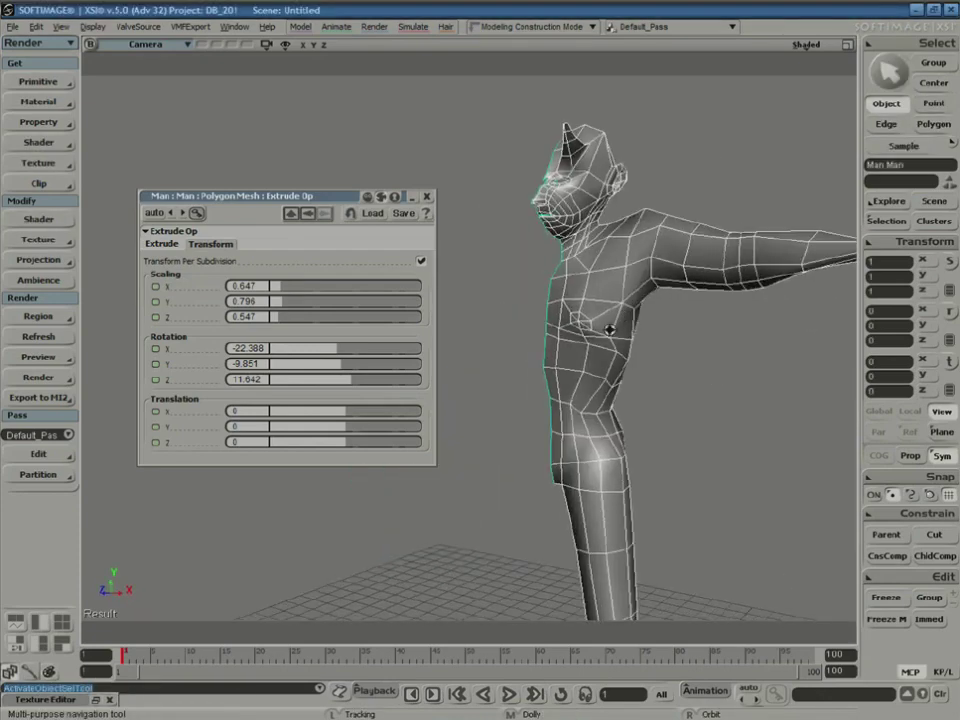
pyautogui.press('space')
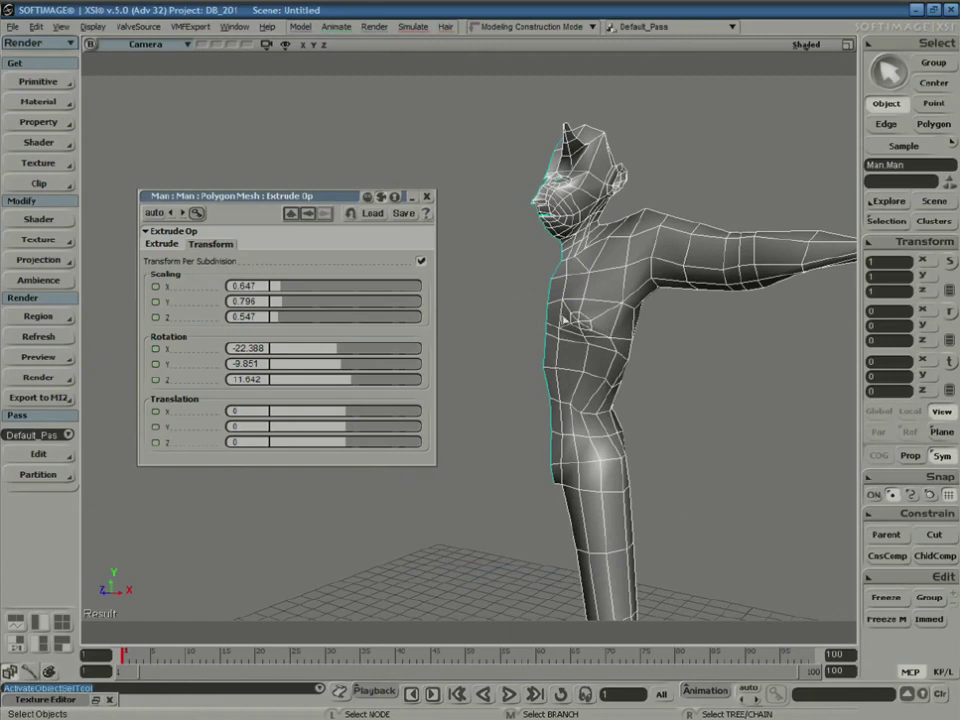
# - Add new edges across the outer chest polygons beside the nipple with the Add Edge tool
pyautogui.click(70, 43)
pyautogui.click(68, 58)
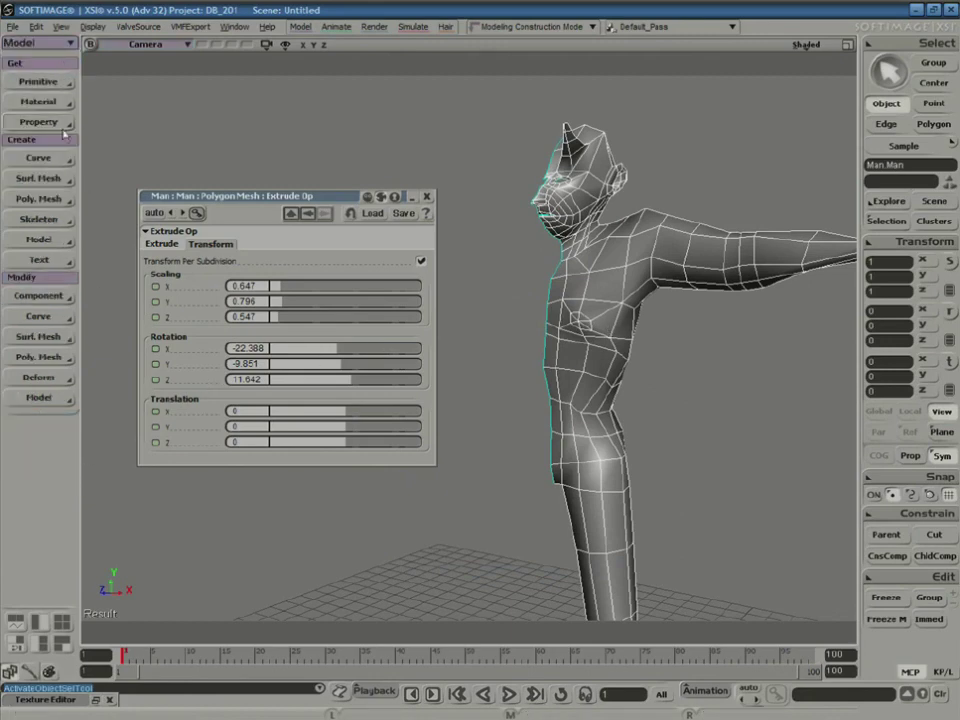
pyautogui.click(50, 356)
pyautogui.click(213, 253)
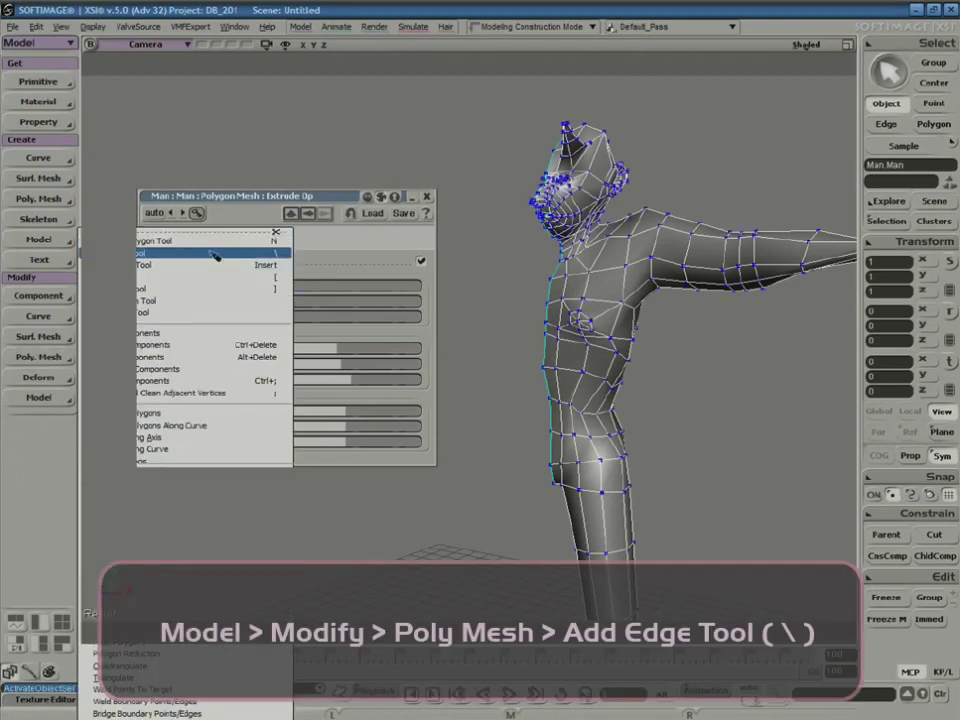
pyautogui.click(598, 280)
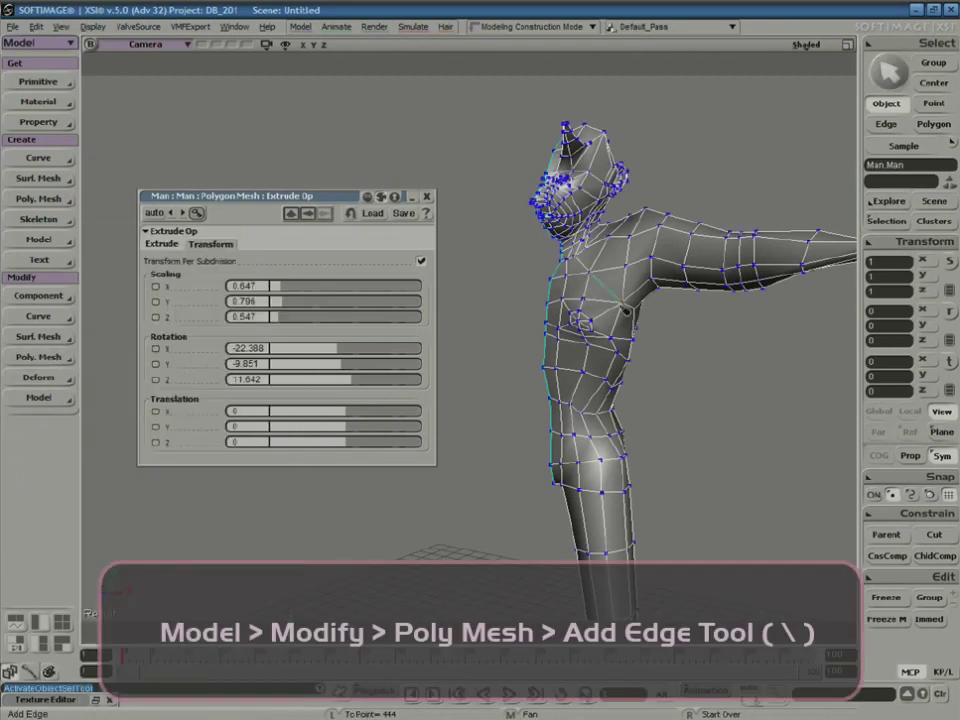
pyautogui.click(609, 319)
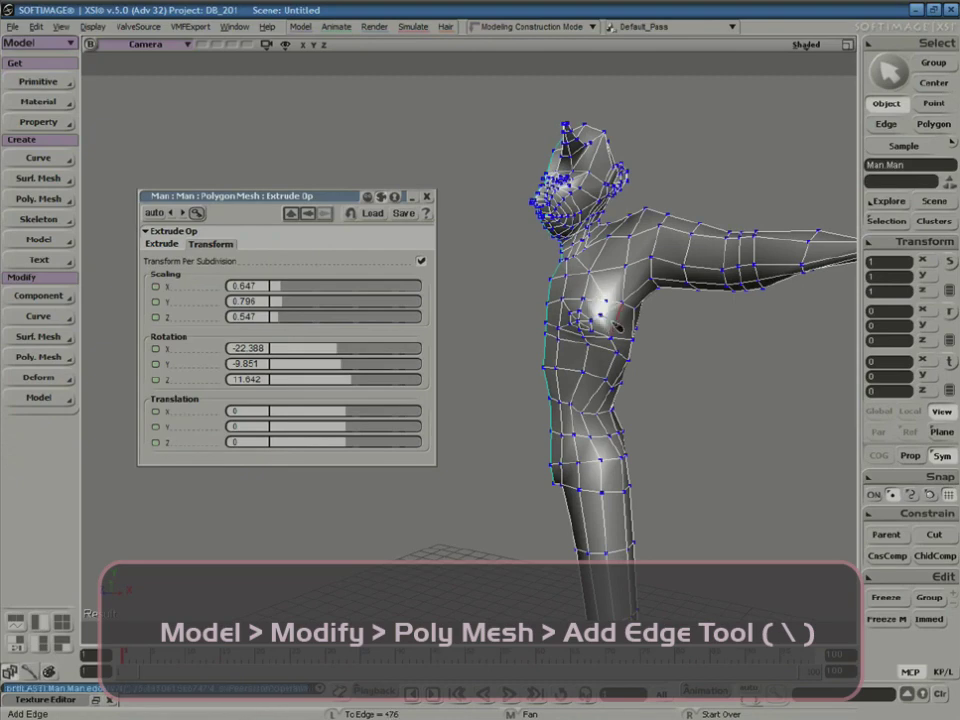
pyautogui.press('space')
pyautogui.click(670, 421)
pyautogui.click(610, 389)
pyautogui.press('s')
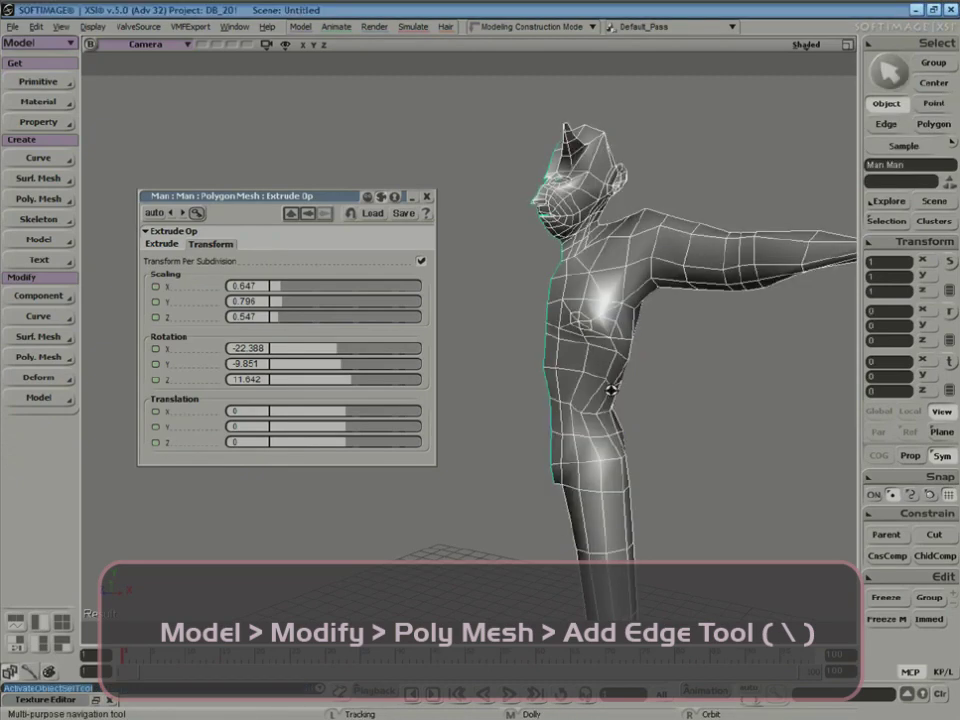
# - Symmetrize the half-figure's polygons to rebuild the other half of the body
pyautogui.click(427, 196)
pyautogui.press('s')
pyautogui.moveTo(542, 315); pyautogui.dragTo(422, 377)
pyautogui.moveTo(422, 377); pyautogui.dragTo(500, 392, button='right')
pyautogui.click(38, 357)
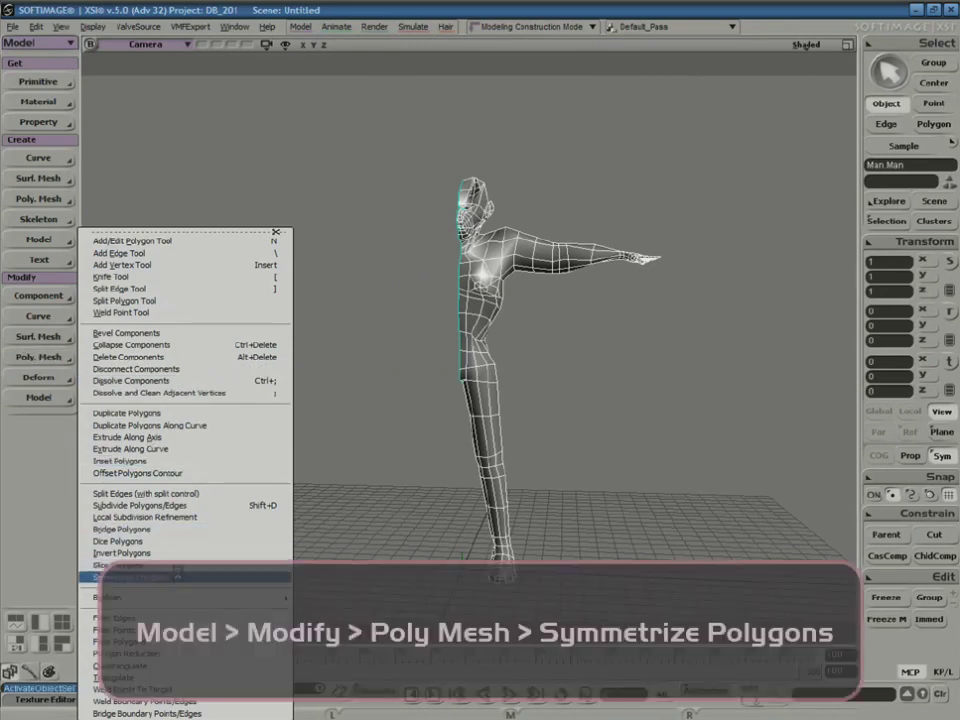
pyautogui.click(130, 577)
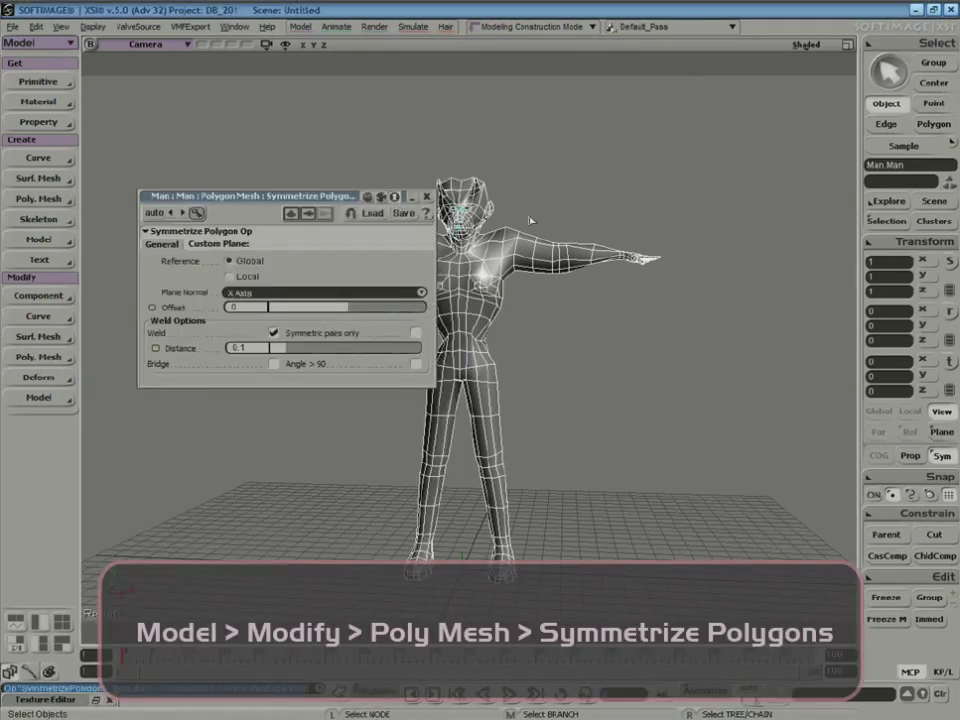
# - Deselect the man and set the symmetrize operator's weld distance to 0.274
pyautogui.press('space')
pyautogui.click(550, 289)
pyautogui.moveTo(550, 289)
pyautogui.mouseDown(button='right')
pyautogui.moveTo(570, 369)
pyautogui.moveTo(540, 343)
pyautogui.moveTo(515, 355)
pyautogui.moveTo(545, 352)
pyautogui.moveTo(556, 308)
pyautogui.mouseUp(button='right')
pyautogui.press('space')
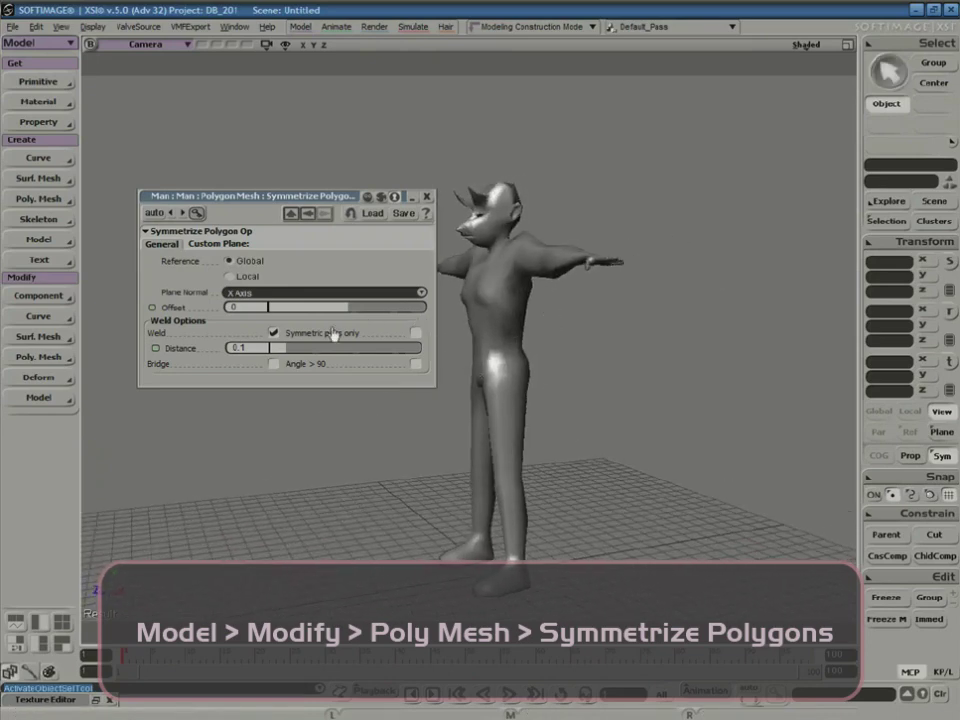
pyautogui.moveTo(345, 347); pyautogui.dragTo(359, 347)
pyautogui.press('s')
pyautogui.moveTo(572, 303); pyautogui.dragTo(603, 318, button='right')
pyautogui.moveTo(385, 350); pyautogui.dragTo(391, 354)
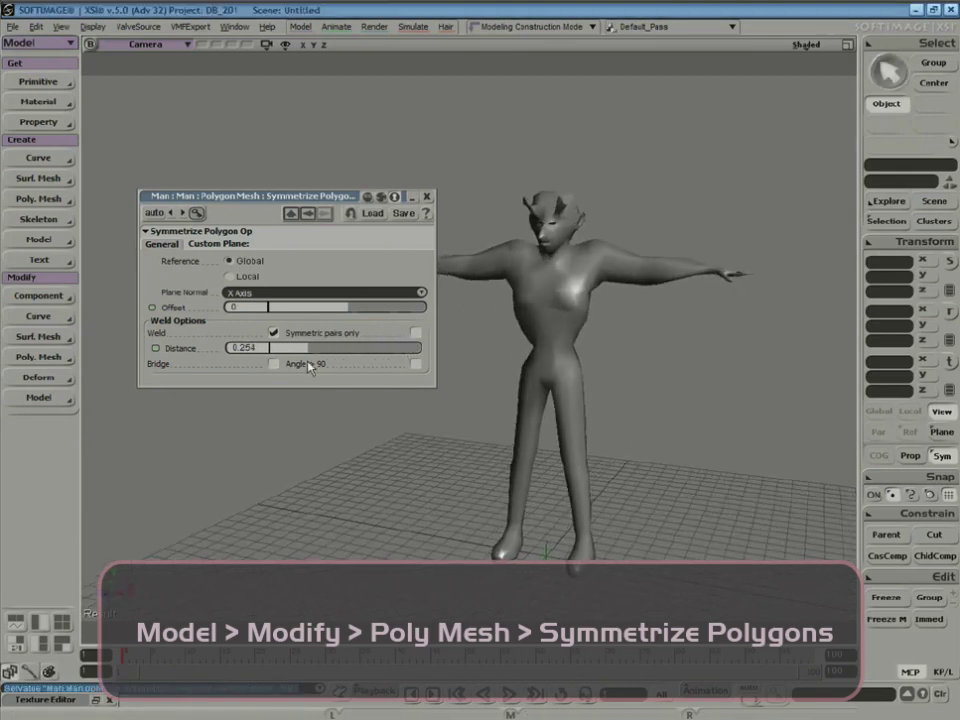
pyautogui.moveTo(283, 371); pyautogui.dragTo(309, 374)
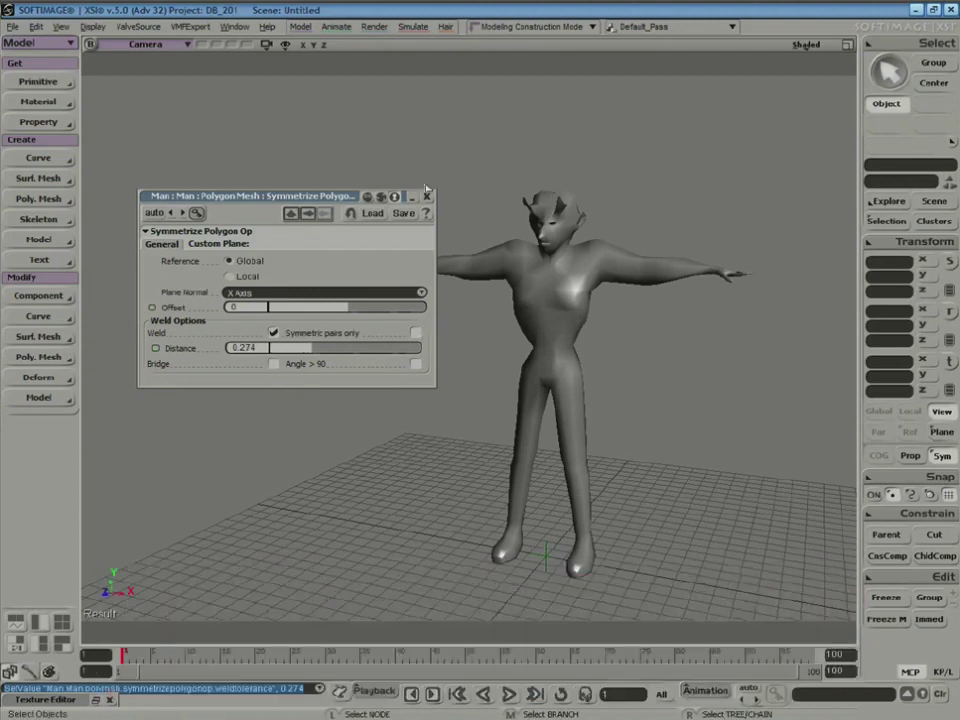
pyautogui.click(427, 195)
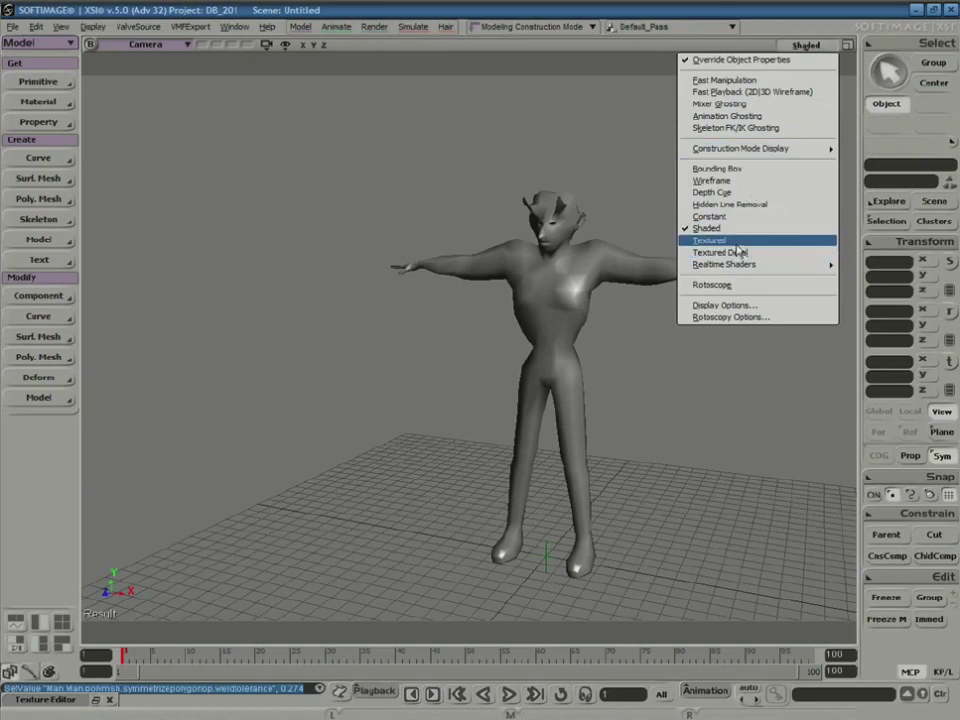
# - Show the symmetrized man in Textured display mode in the Camera view
pyautogui.click(737, 243)
pyautogui.press('s')
pyautogui.moveTo(626, 272); pyautogui.dragTo(615, 381, button='right')
pyautogui.press('space')
pyautogui.press('s')
pyautogui.press('space')
# - Select the man mesh and inspect its UV layout in the Texture Editor
pyautogui.click(567, 324)
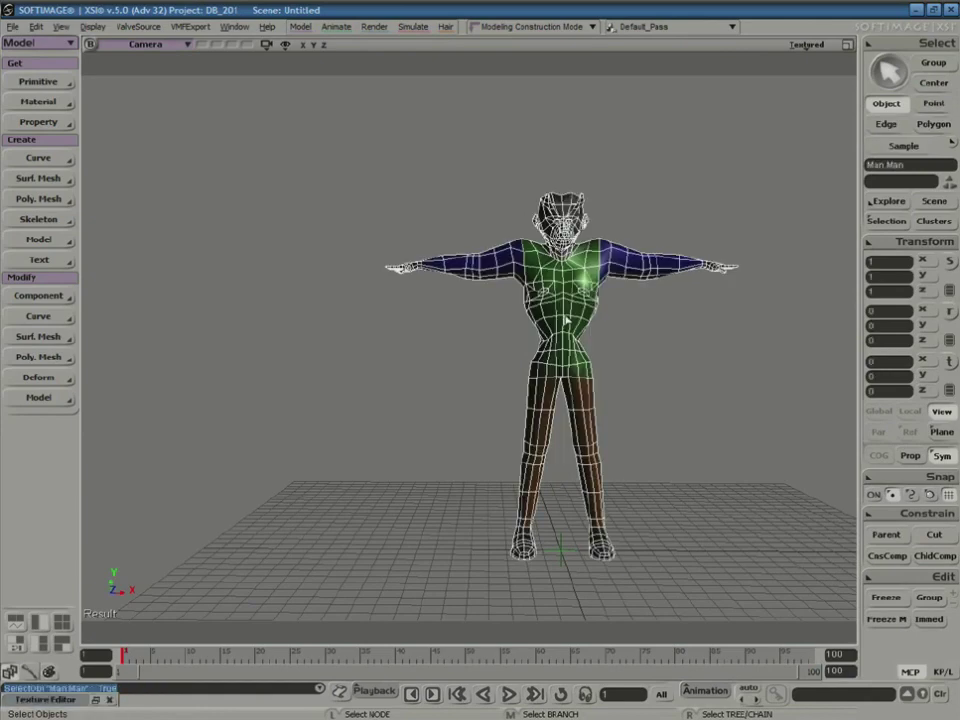
pyautogui.hotkey('alt', '7')
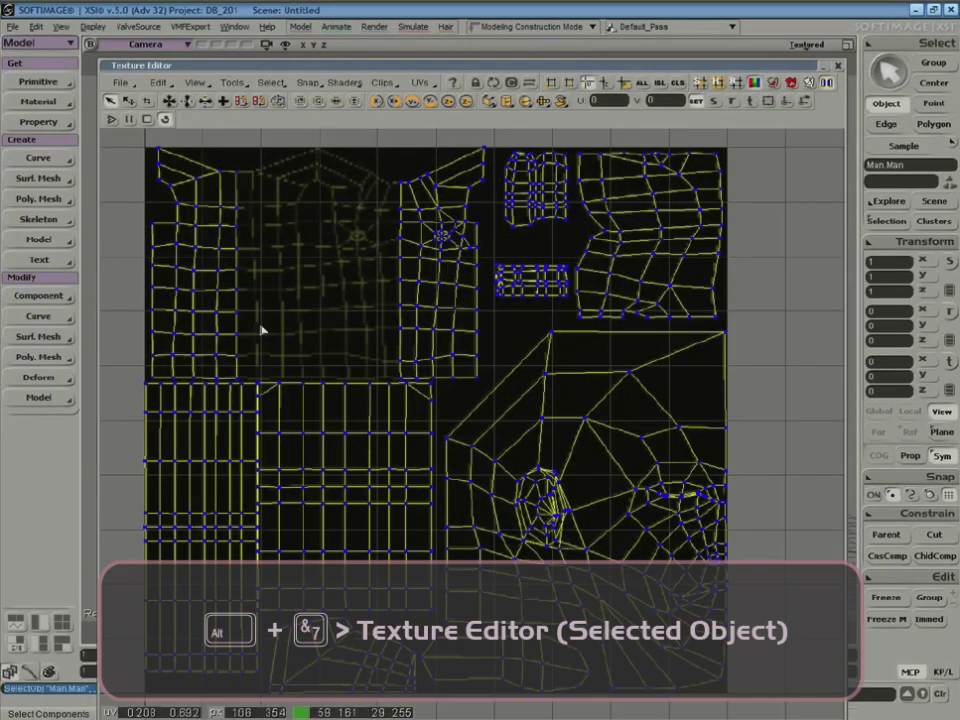
pyautogui.click(839, 67)
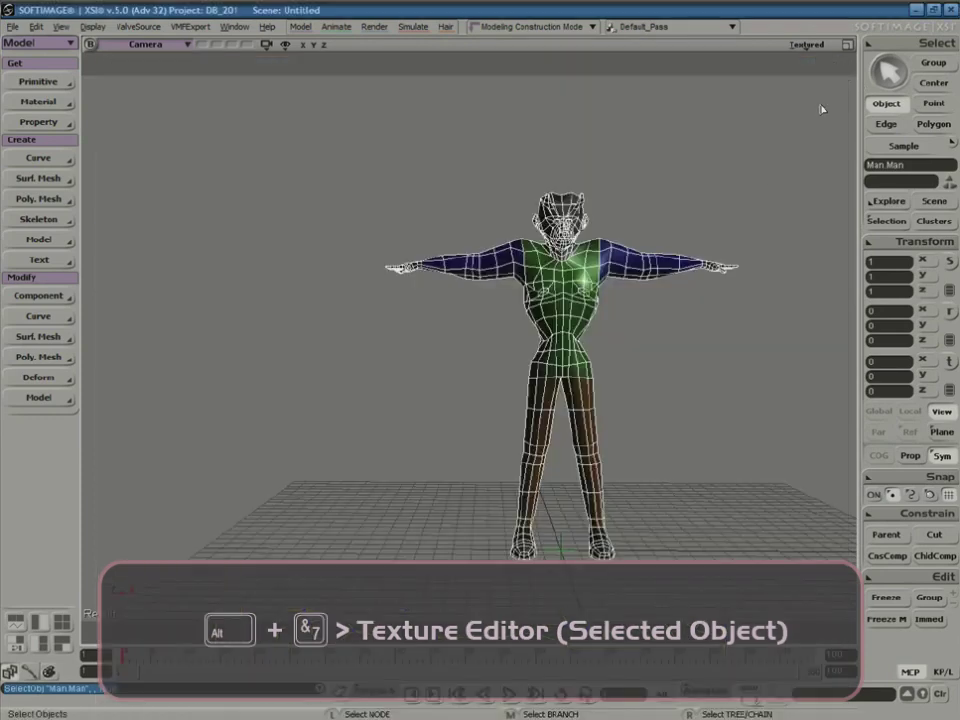
# - Select the man model with its whole hierarchy and delete it from the scene
pyautogui.press('s')
pyautogui.press('space')
pyautogui.click(682, 369)
pyautogui.press('s')
pyautogui.moveTo(682, 369); pyautogui.dragTo(664, 379, button='right')
pyautogui.moveTo(664, 379); pyautogui.dragTo(745, 292, button='middle')
pyautogui.moveTo(681, 326); pyautogui.dragTo(683, 343, button='right')
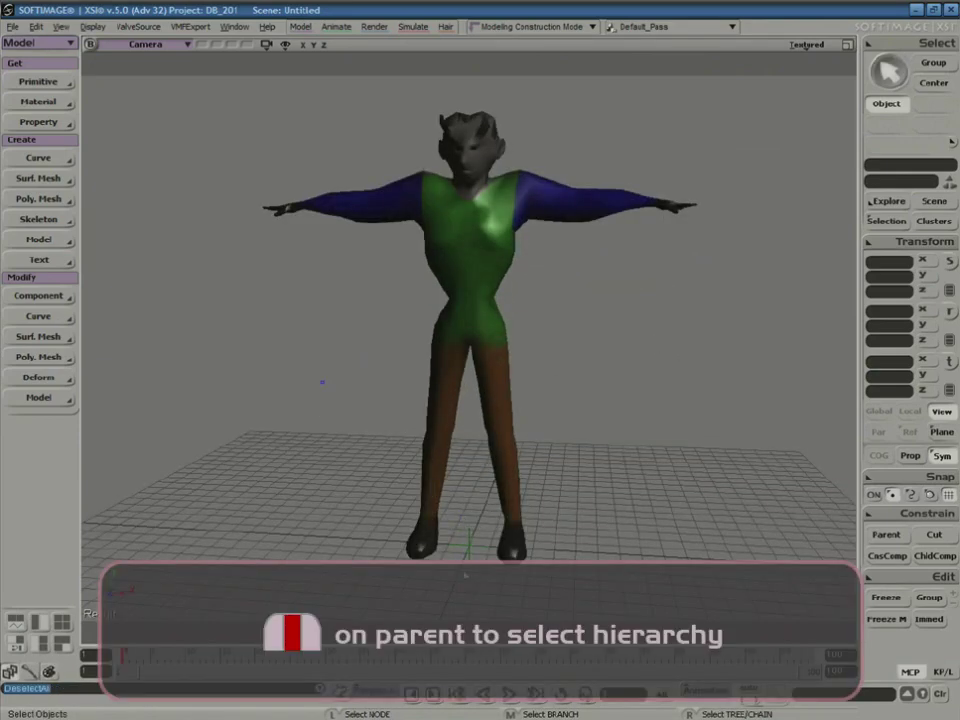
pyautogui.moveTo(461, 519); pyautogui.dragTo(474, 573, button='middle')
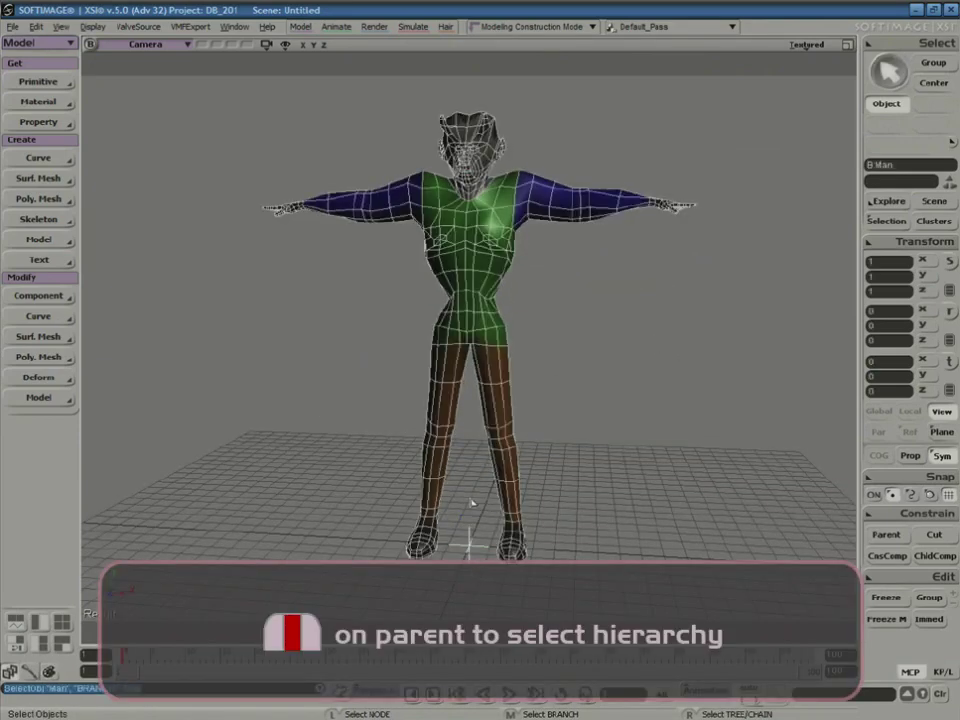
pyautogui.press('Delete')
# - Import the Body - Woman preset model into the scene and deselect it
pyautogui.click(45, 82)
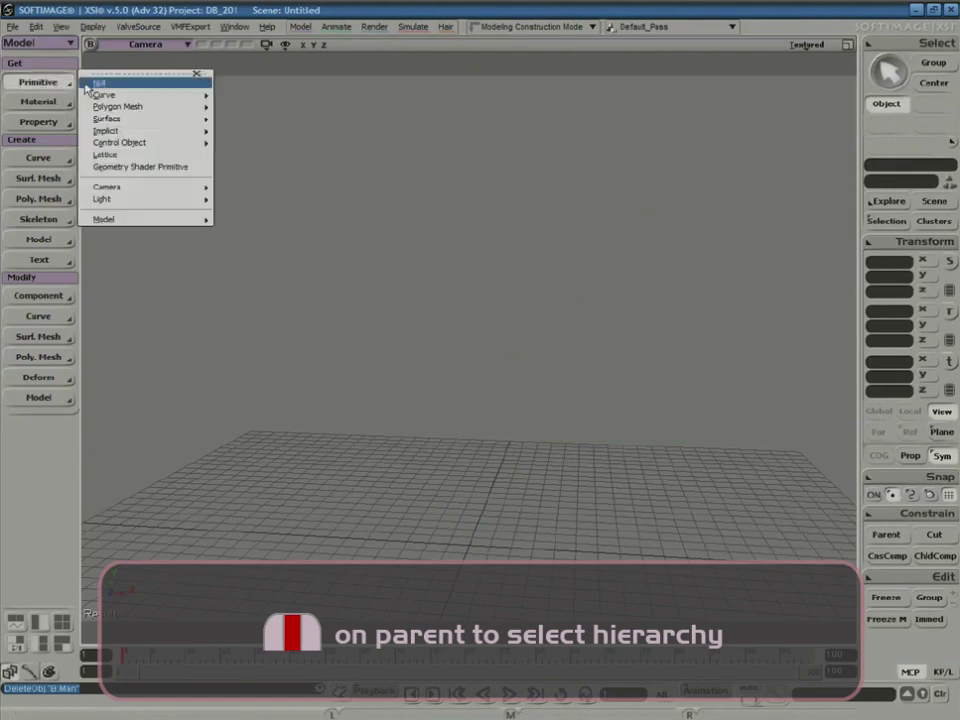
pyautogui.moveTo(145, 229)
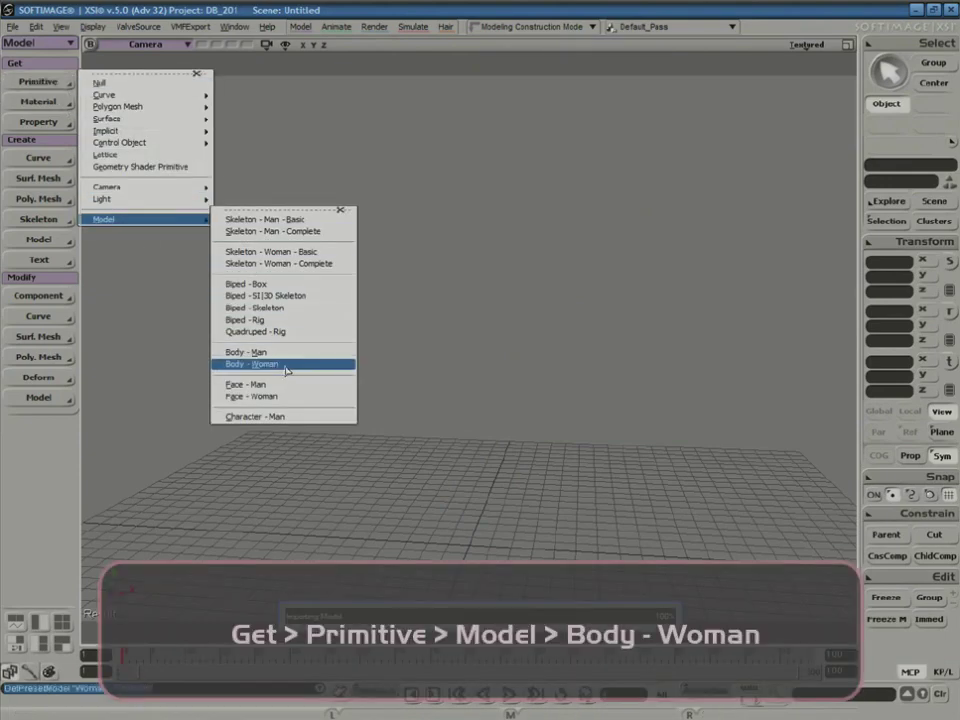
pyautogui.click(270, 364)
pyautogui.click(563, 306)
# - Show the woman in Shaded display mode and view her from several angles
pyautogui.press('s')
pyautogui.moveTo(585, 332); pyautogui.dragTo(603, 353, button='right')
pyautogui.click(806, 44)
pyautogui.click(706, 228)
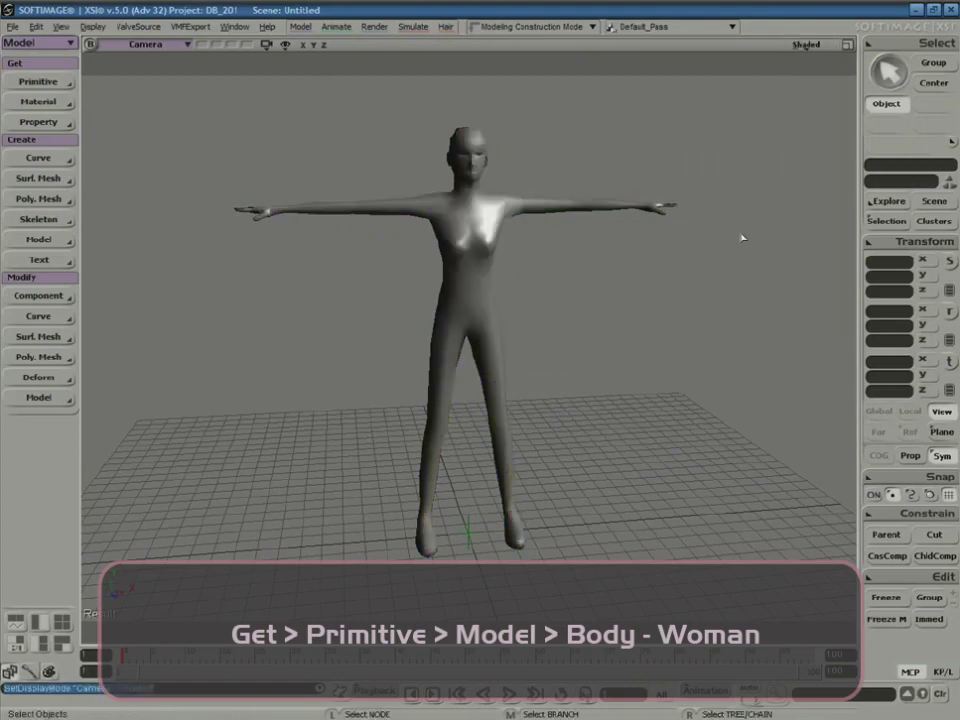
pyautogui.moveTo(620, 300)
pyautogui.mouseDown(button='right')
pyautogui.moveTo(531, 305)
pyautogui.moveTo(636, 347)
pyautogui.moveTo(679, 285)
pyautogui.moveTo(679, 253)
pyautogui.mouseUp(button='right')
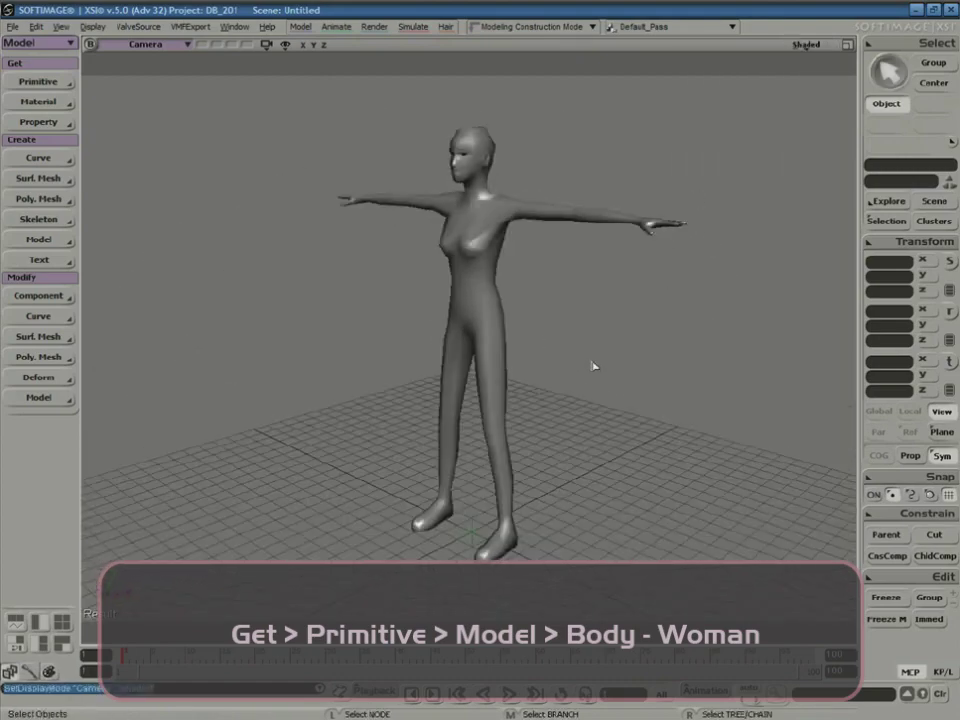
pyautogui.moveTo(593, 367); pyautogui.dragTo(643, 229, button='right')
# - Select the woman mesh and inspect its UV layout in the Texture Editor with the image undimmed
pyautogui.click(638, 223)
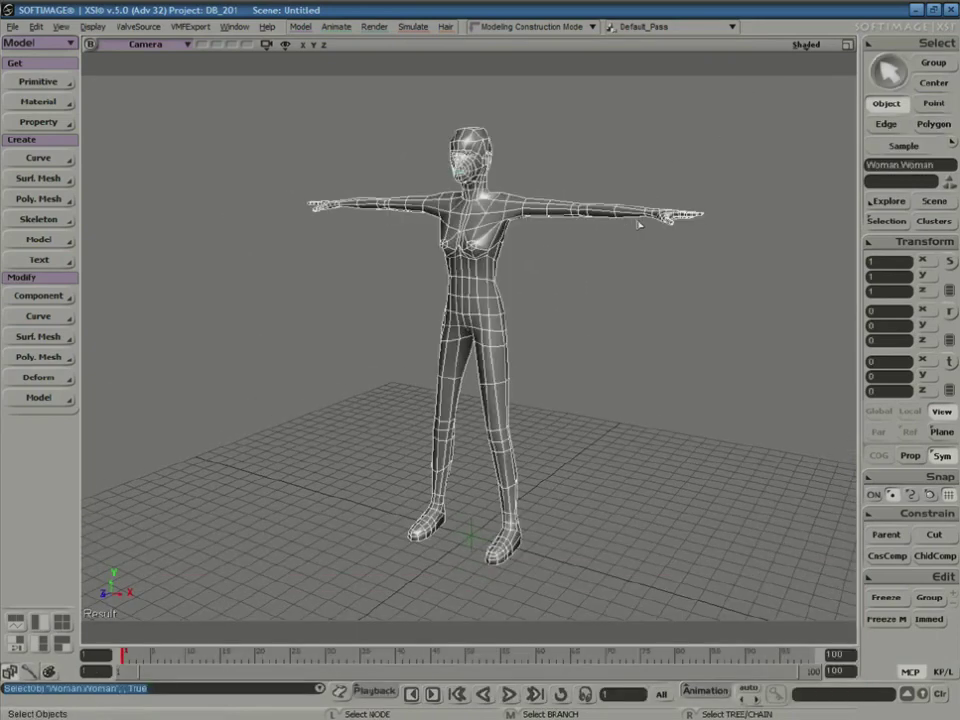
pyautogui.hotkey('alt', '7')
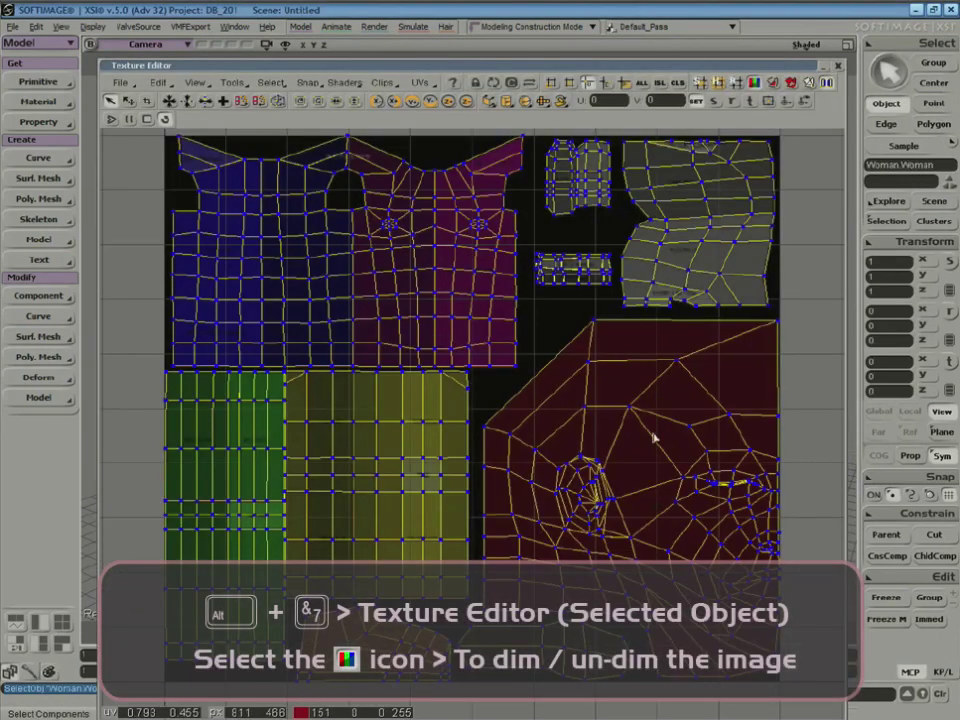
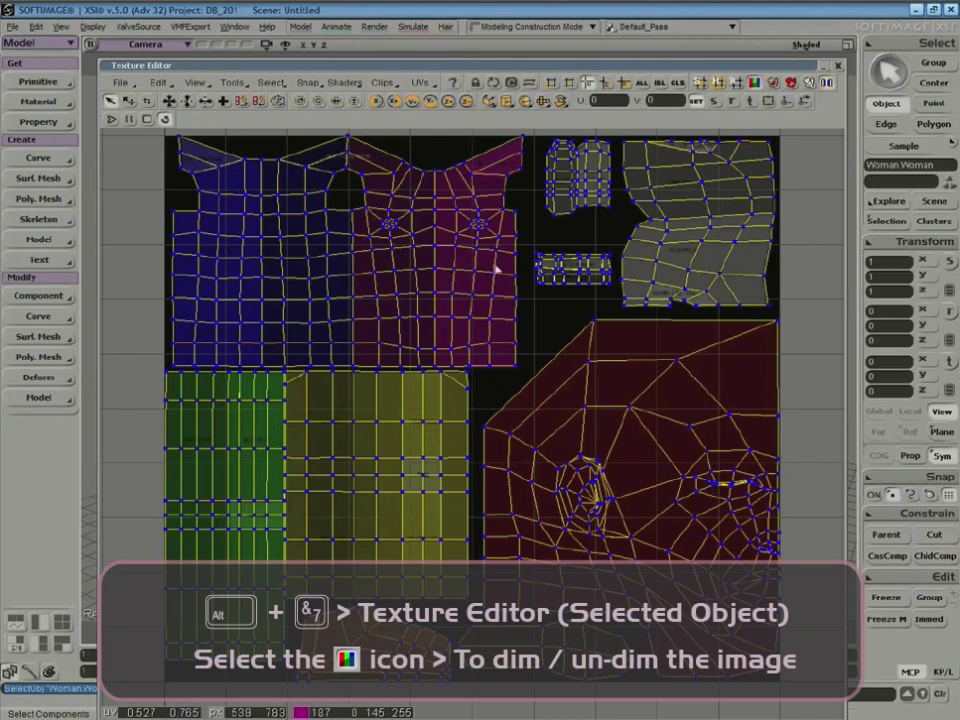
pyautogui.click(754, 83)
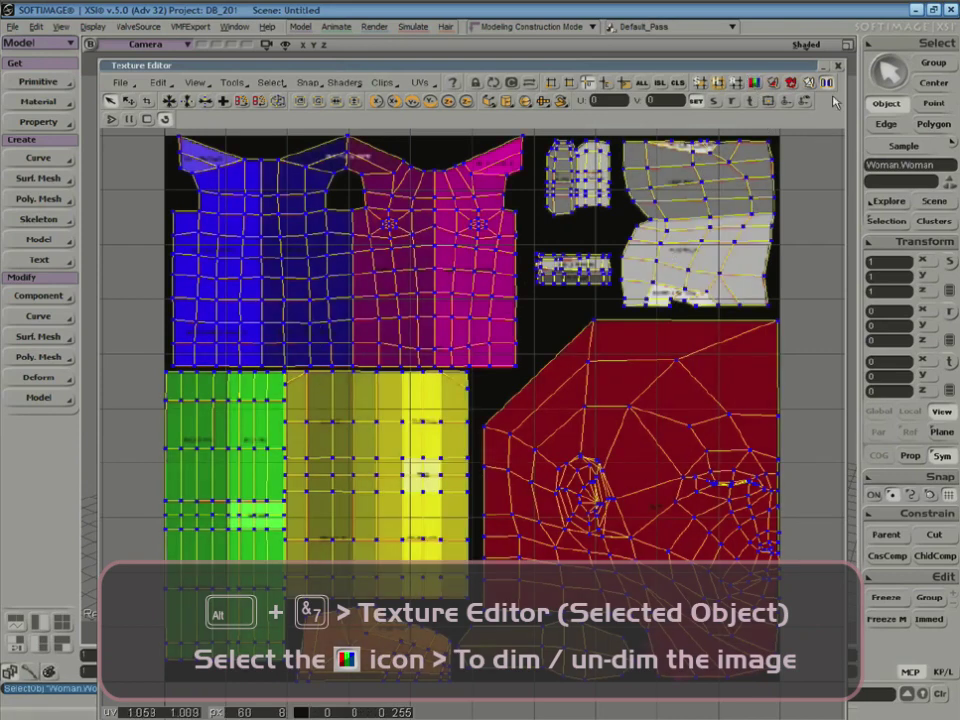
pyautogui.click(837, 63)
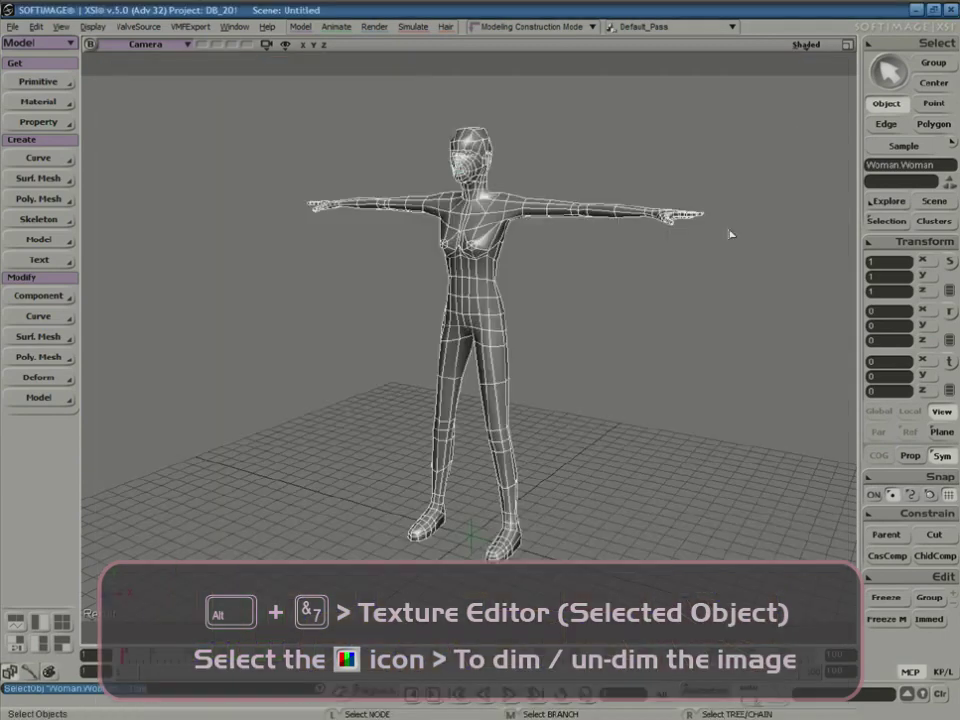
# - Show the woman in Textured Decal display mode and examine her colored body regions
pyautogui.click(804, 45)
pyautogui.click(771, 253)
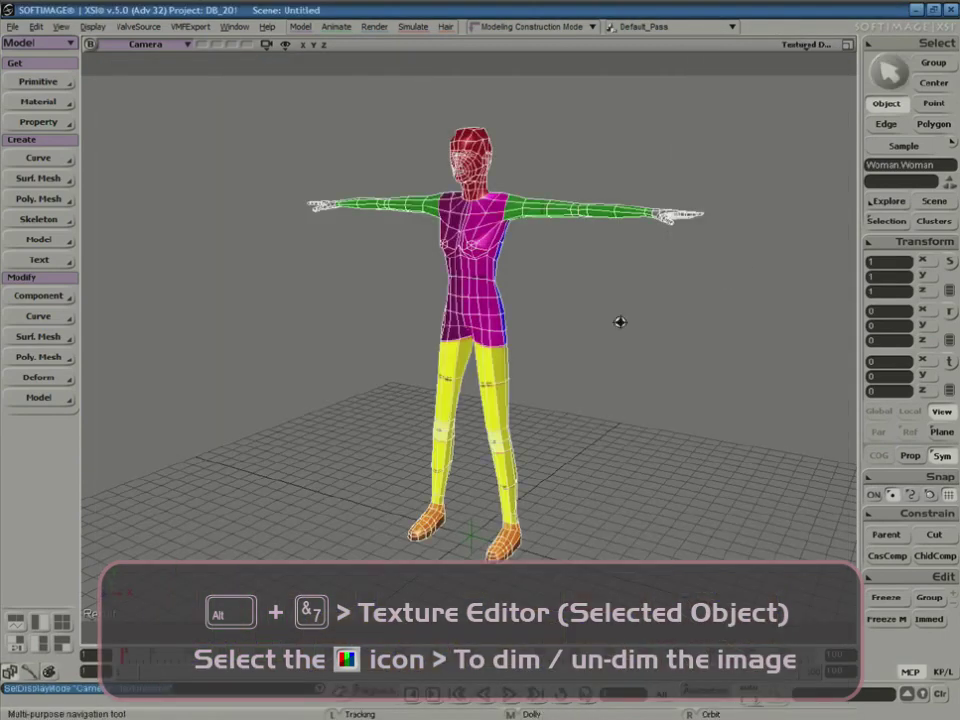
pyautogui.press('s')
pyautogui.moveTo(628, 336); pyautogui.dragTo(520, 470, button='right')
# - Select the woman model with its whole hierarchy and delete it
pyautogui.press('space')
pyautogui.middleClick(480, 522)
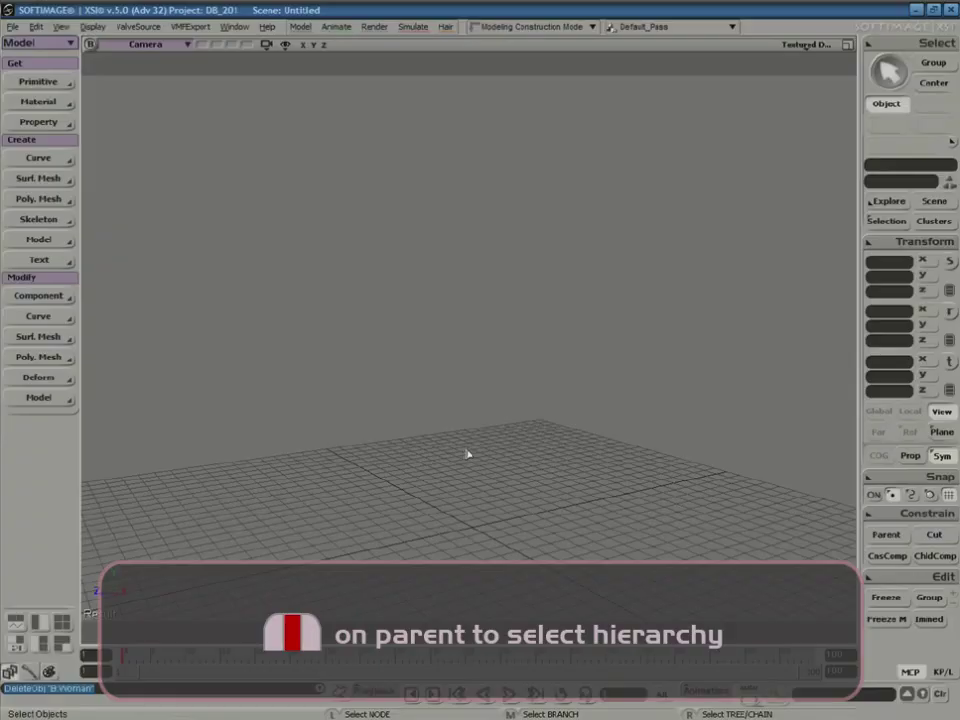
pyautogui.moveTo(467, 452); pyautogui.dragTo(452, 433, button='right')
# - Import the Face - Man preset model and frame the head in the Camera view
pyautogui.click(57, 84)
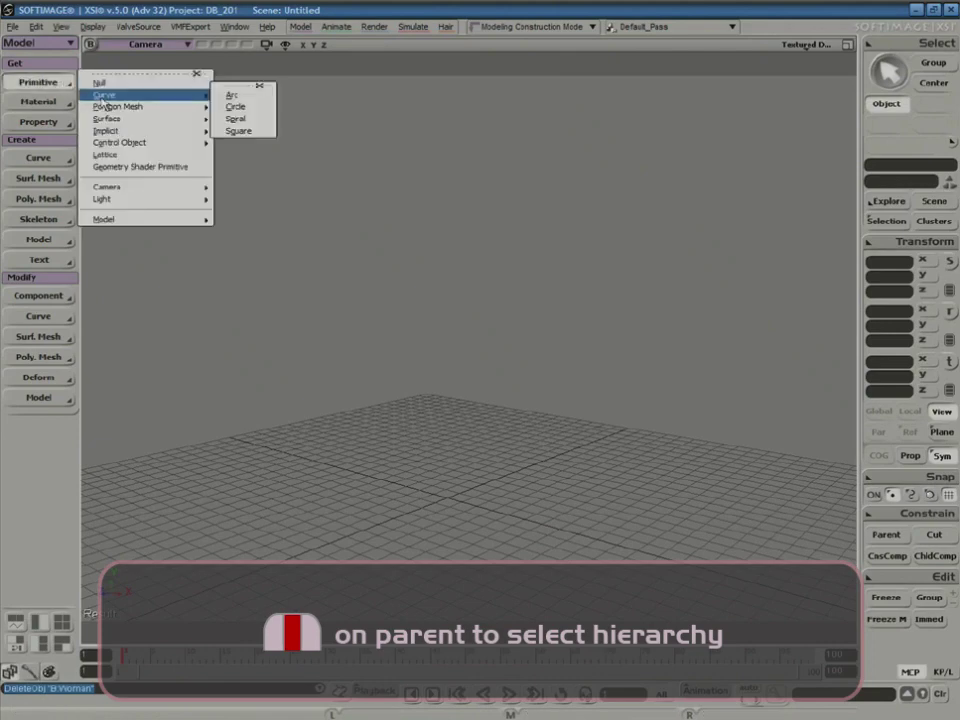
pyautogui.moveTo(203, 219)
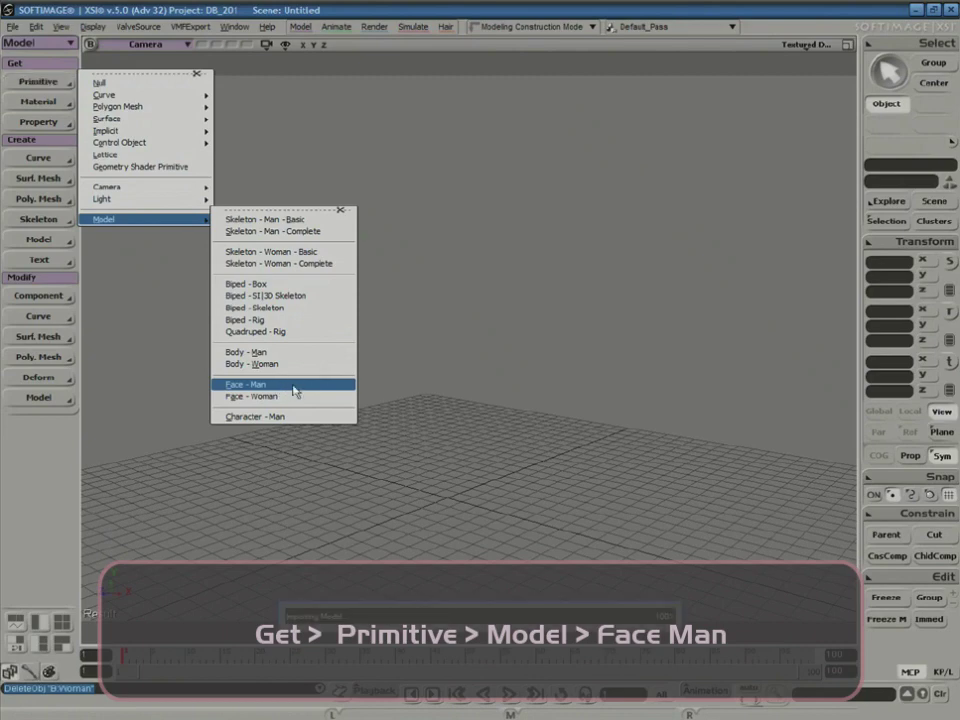
pyautogui.click(285, 387)
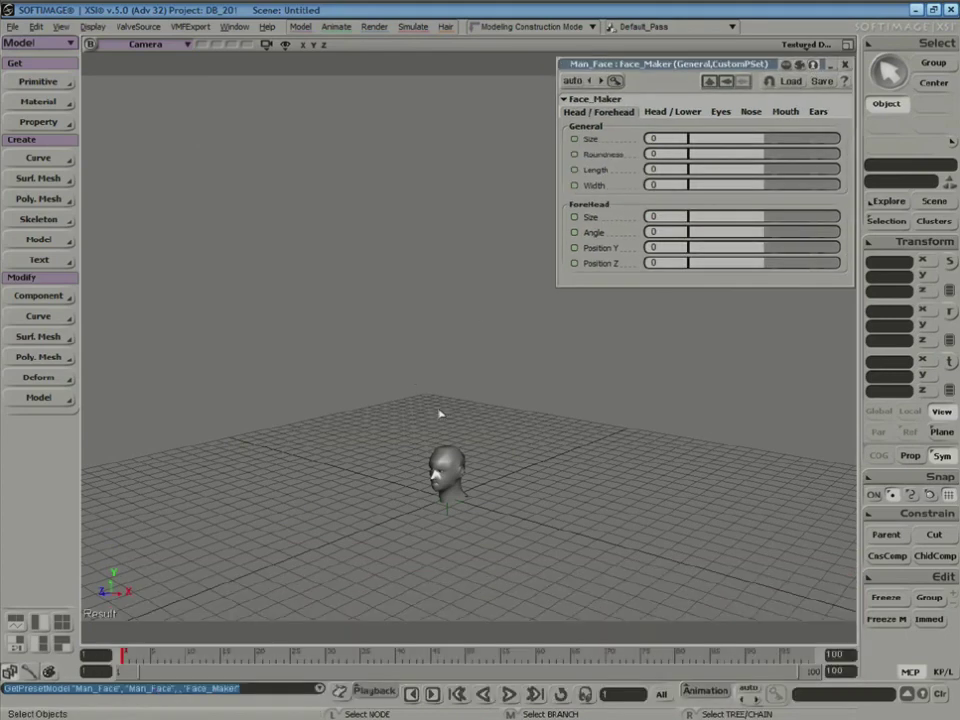
pyautogui.press('a')
pyautogui.moveTo(439, 396); pyautogui.dragTo(503, 386, button='right')
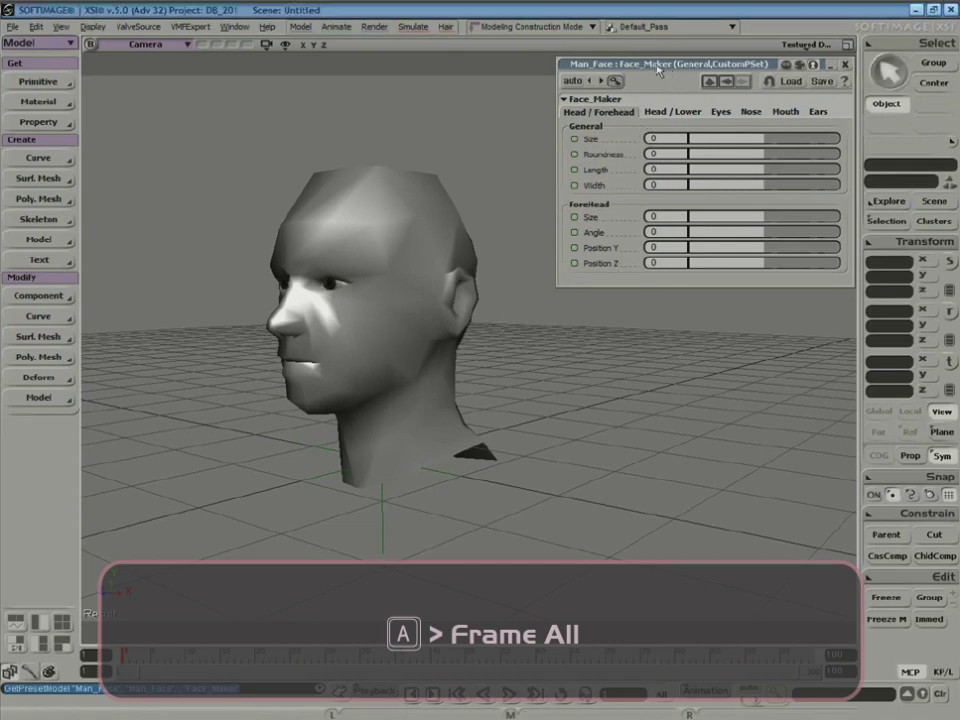
# - Review the Face_Maker parameters for the lower head, eyes, nose, mouth and ears
pyautogui.moveTo(660, 64); pyautogui.dragTo(651, 84)
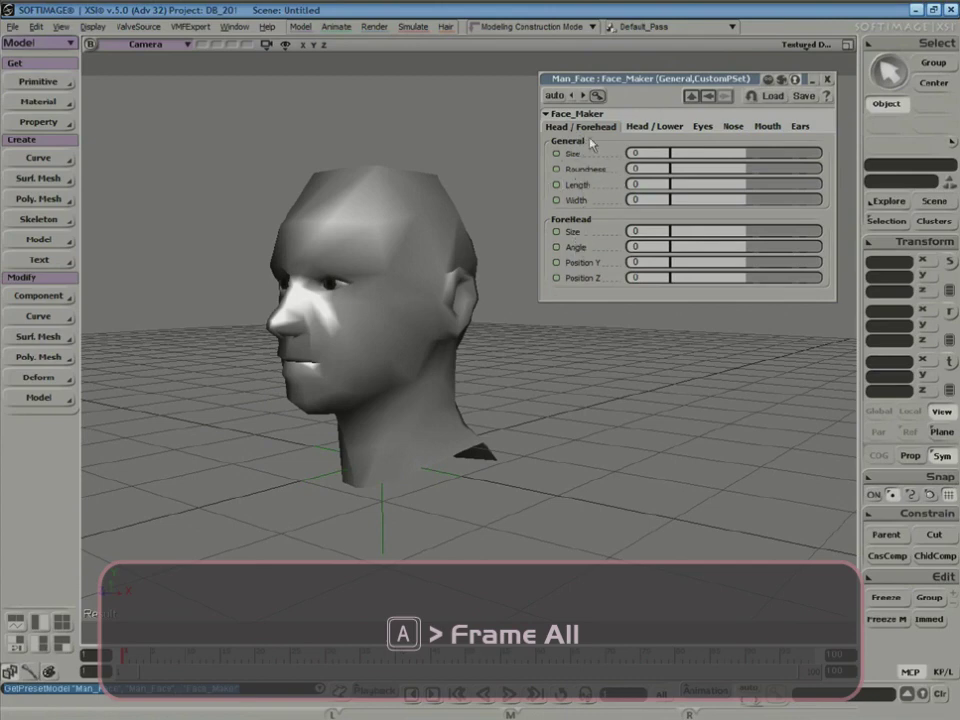
pyautogui.click(659, 128)
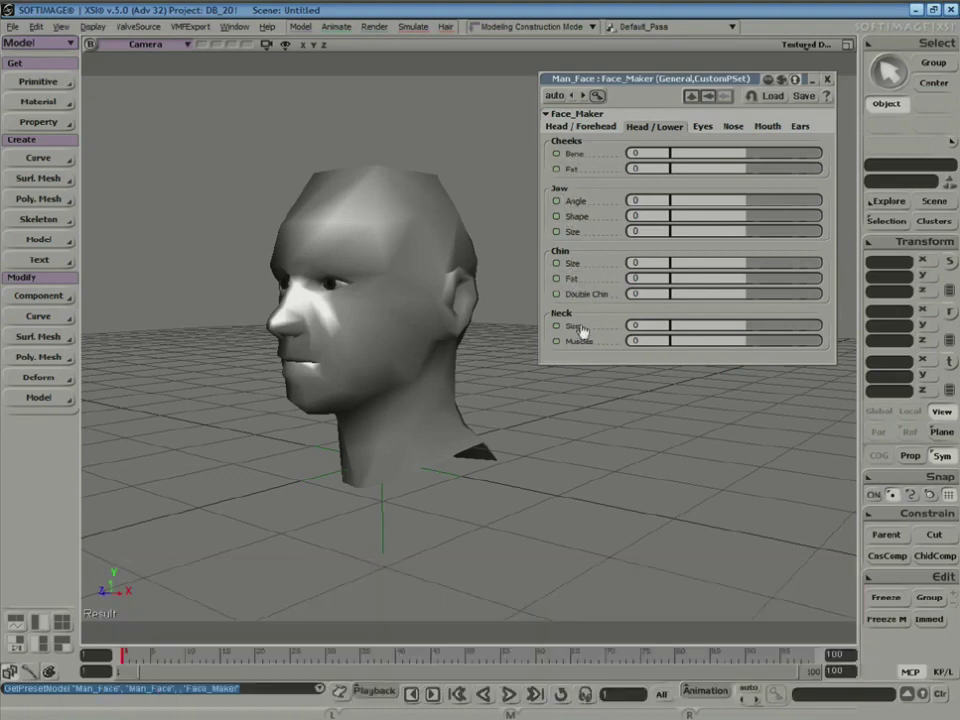
pyautogui.click(704, 128)
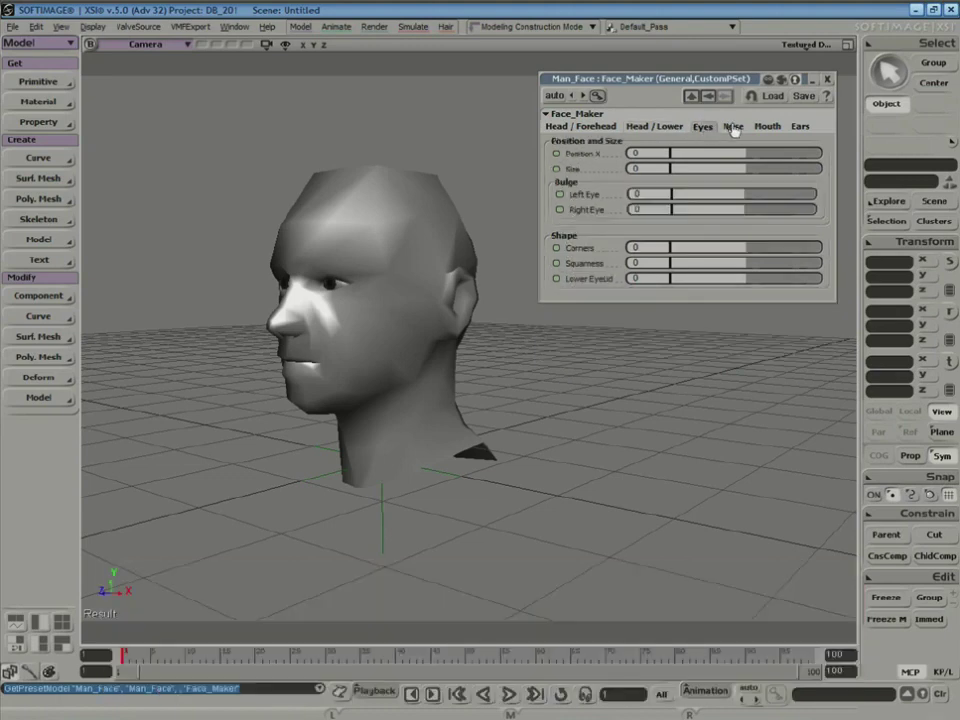
pyautogui.click(735, 129)
pyautogui.click(767, 128)
pyautogui.click(799, 128)
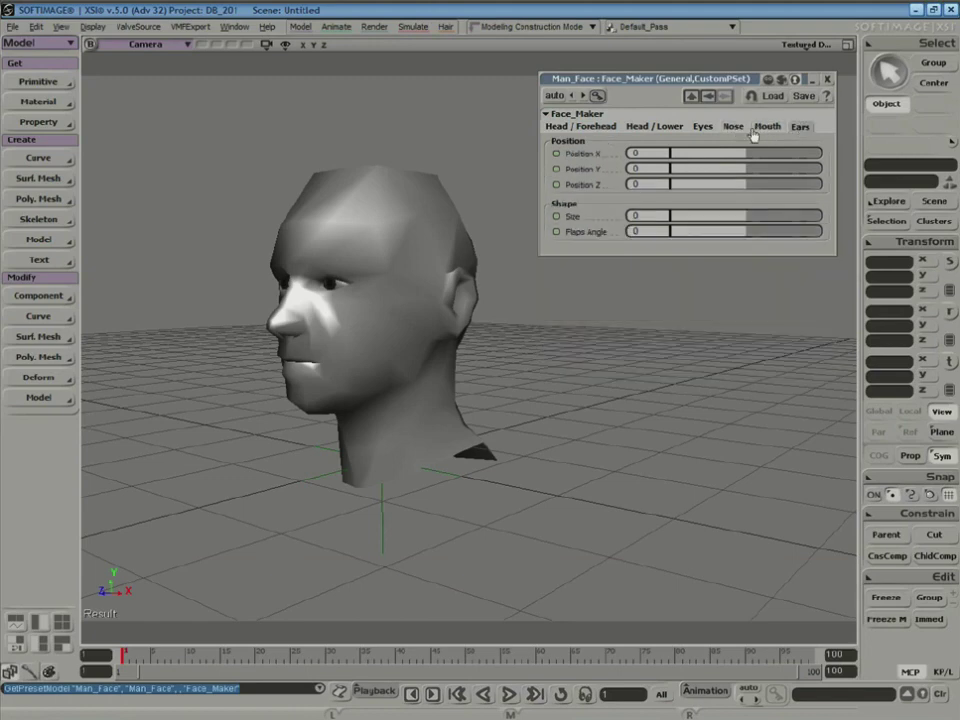
# - Adjust the Face_Maker forehead parameters to push the brow forward, including Position Z
pyautogui.click(599, 130)
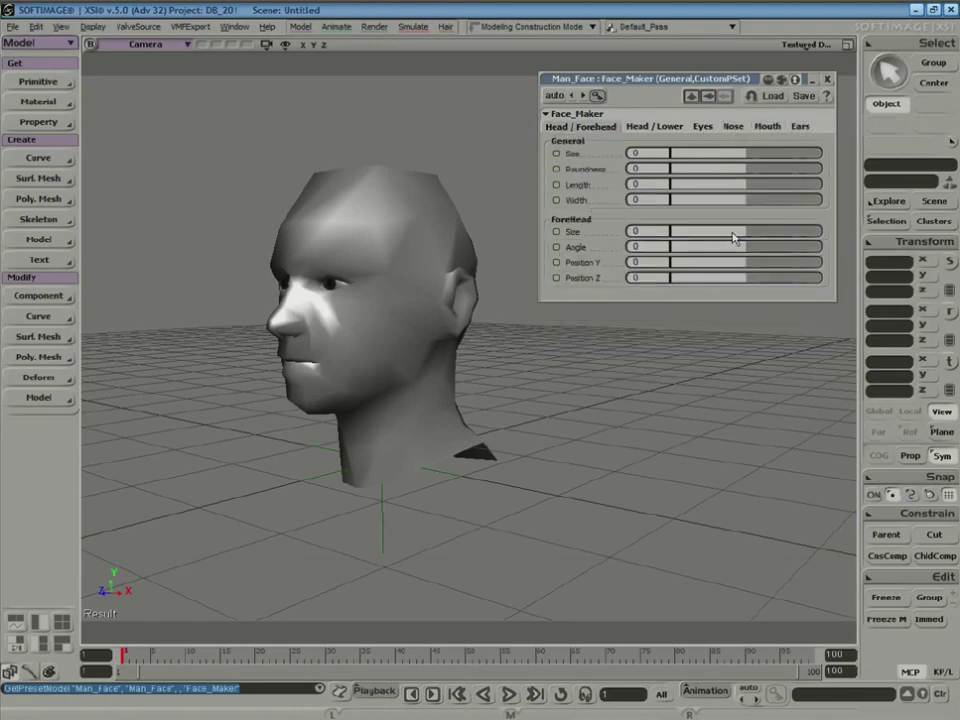
pyautogui.moveTo(745, 237); pyautogui.dragTo(763, 282)
# - Shape the lower head: neck size 0.871 and muscles 0.99, chin size 0.174, fat 0.194, double chin 0.244, and jaw shape 0.214
pyautogui.click(648, 128)
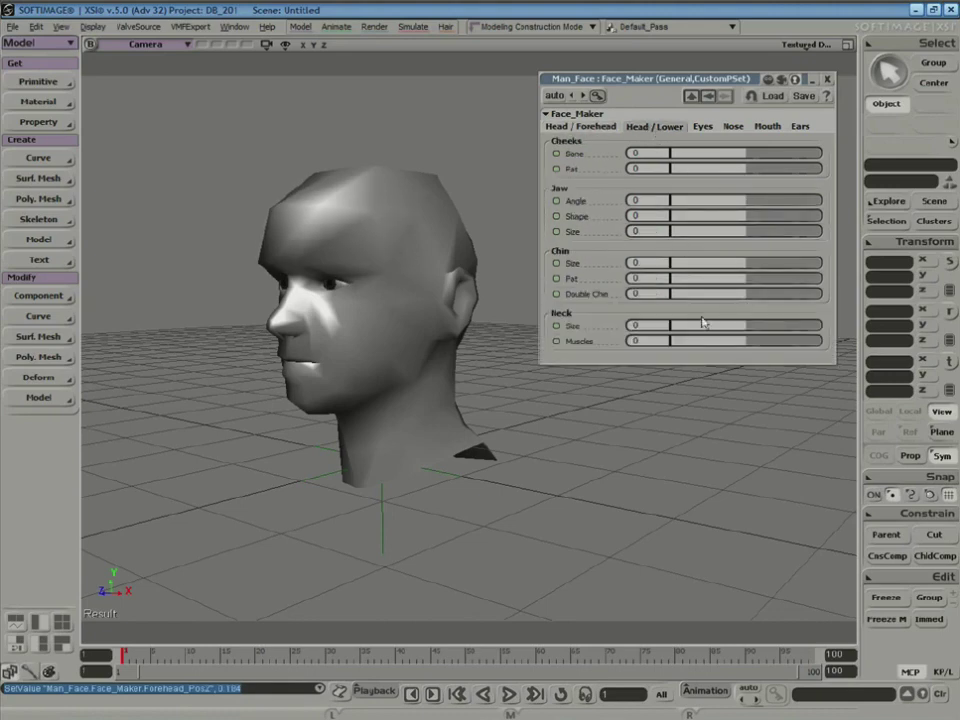
pyautogui.moveTo(752, 326); pyautogui.dragTo(823, 345)
pyautogui.press('s')
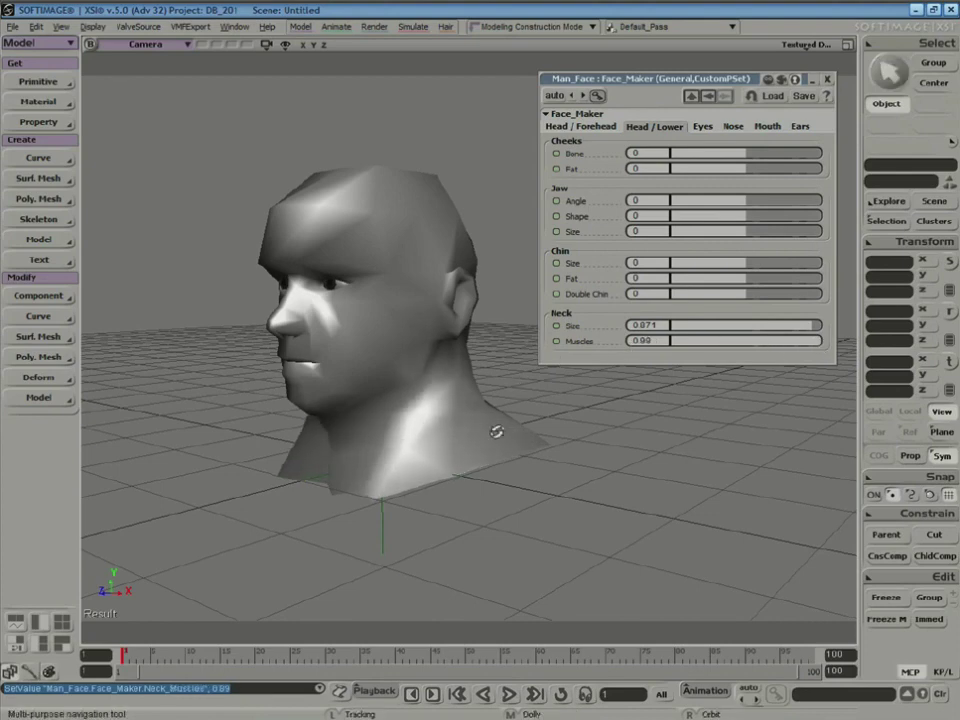
pyautogui.moveTo(497, 431); pyautogui.dragTo(566, 379, button='right')
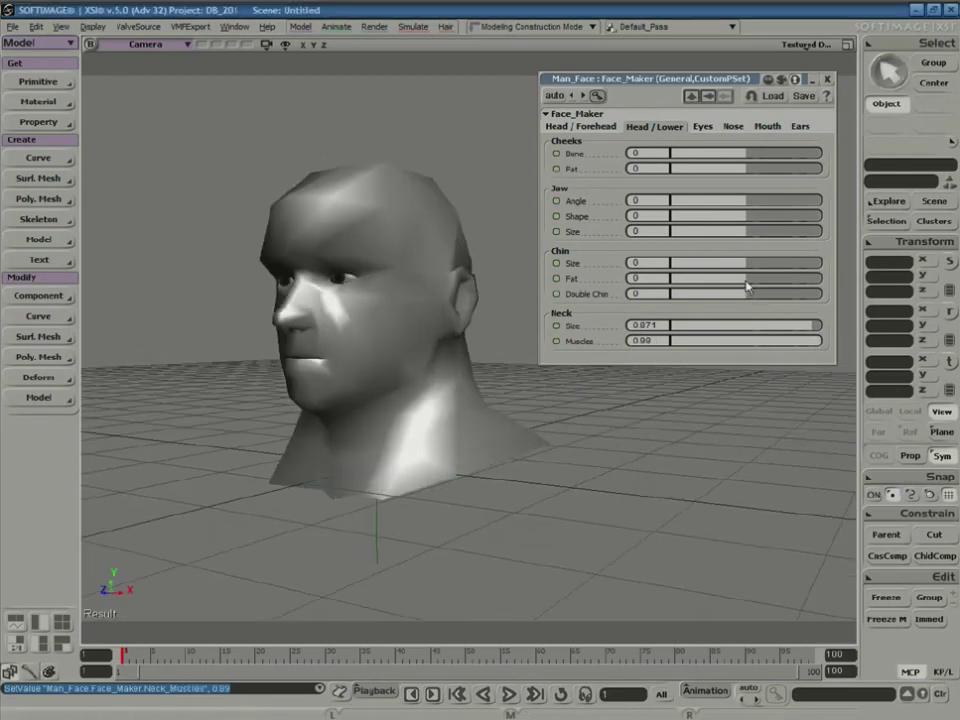
pyautogui.moveTo(745, 284); pyautogui.dragTo(760, 267)
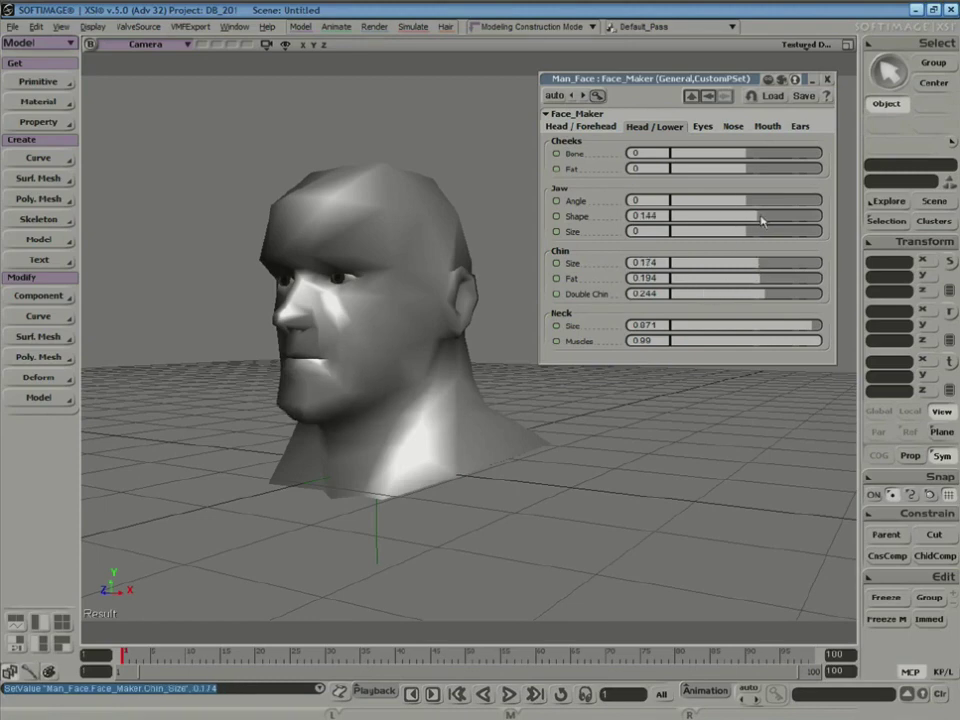
pyautogui.moveTo(760, 221); pyautogui.dragTo(741, 283)
# - Reshape the nose with edge 0.055 and width 0.463, and give its tip height -0.208 and width 0.292
pyautogui.click(733, 126)
pyautogui.moveTo(772, 220); pyautogui.dragTo(759, 227)
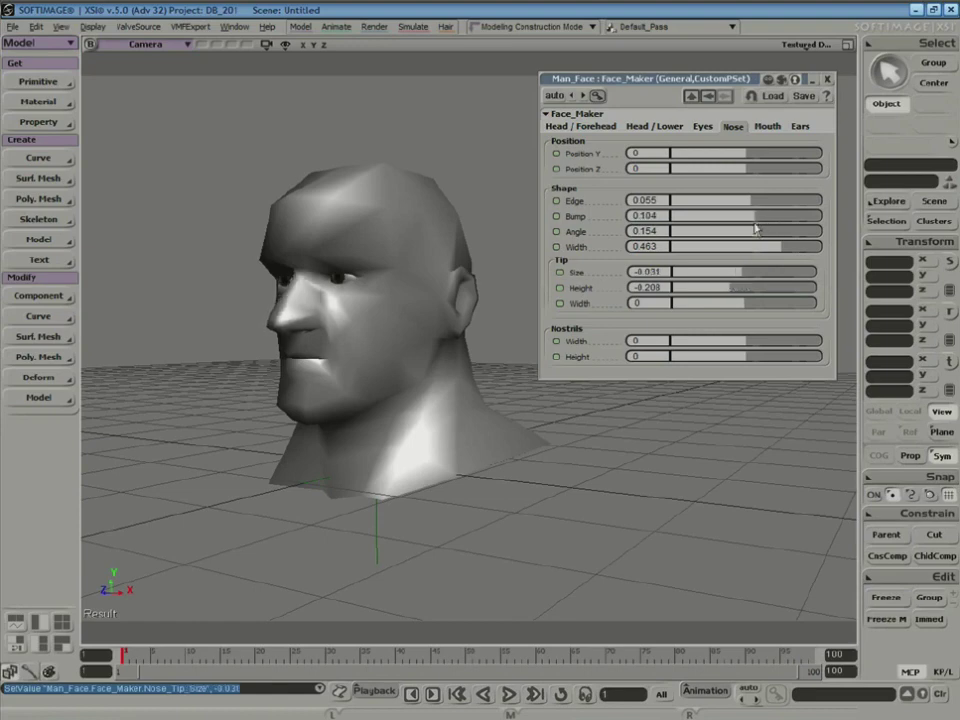
pyautogui.moveTo(736, 306); pyautogui.dragTo(765, 302)
# - Set mouth Position Y to 0.423 and Z to -0.532, top lip Position Z 0.094 and thickness 0.083, and lower lip Position Z 0.469
pyautogui.click(767, 127)
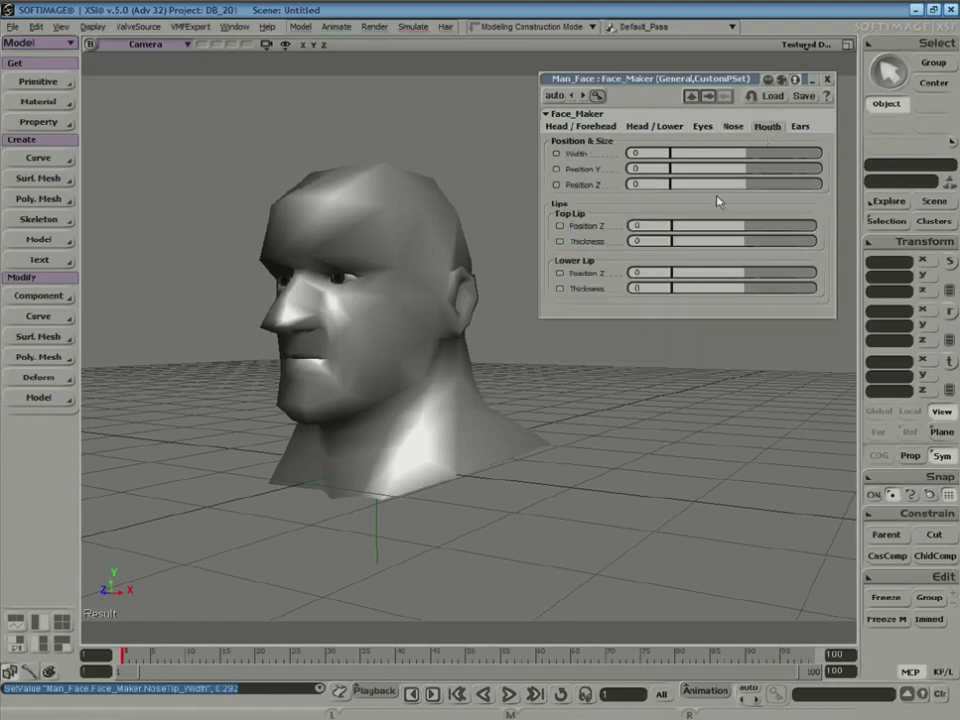
pyautogui.moveTo(737, 165); pyautogui.dragTo(707, 192)
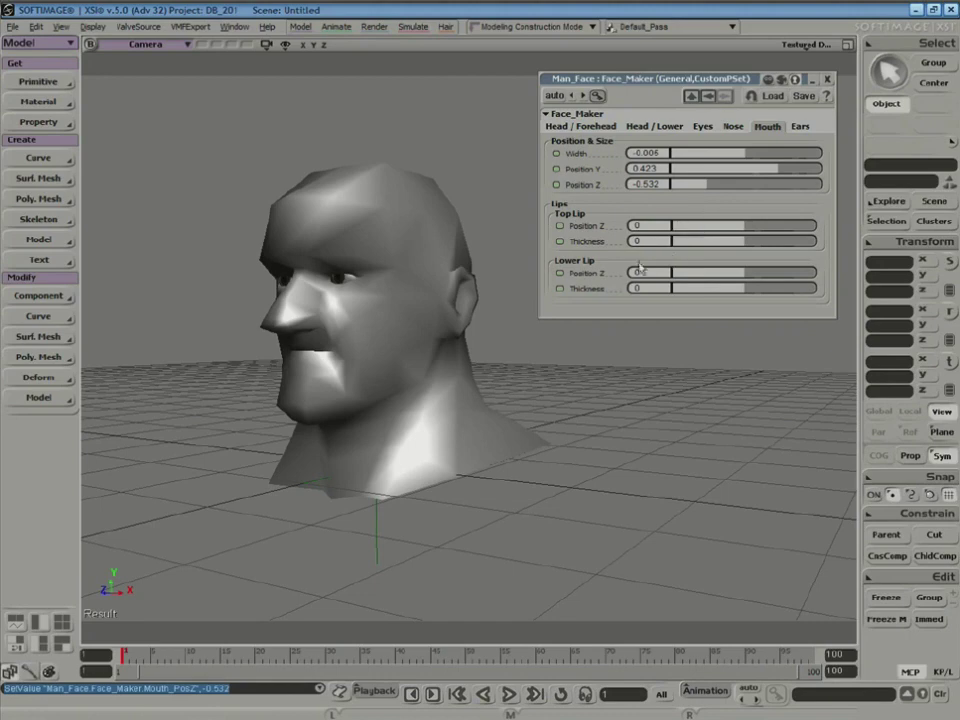
pyautogui.moveTo(750, 226); pyautogui.dragTo(725, 292)
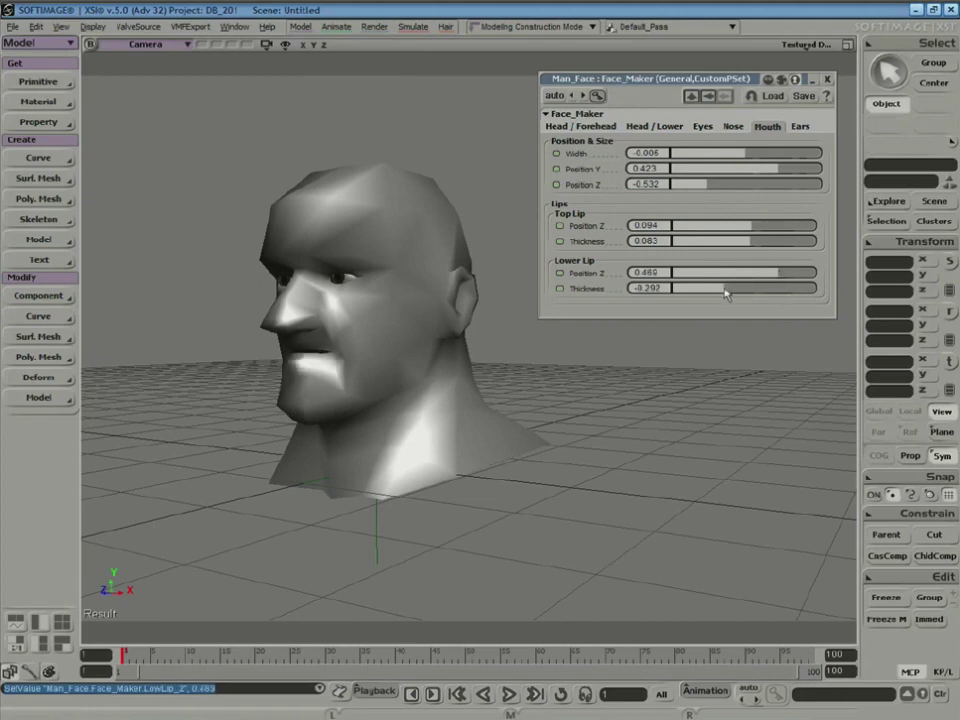
# - Adjust the ears to Position X -0.016, Y 0.463, Z 0.214, size 0.144 and flaps angle 0.284
pyautogui.click(801, 129)
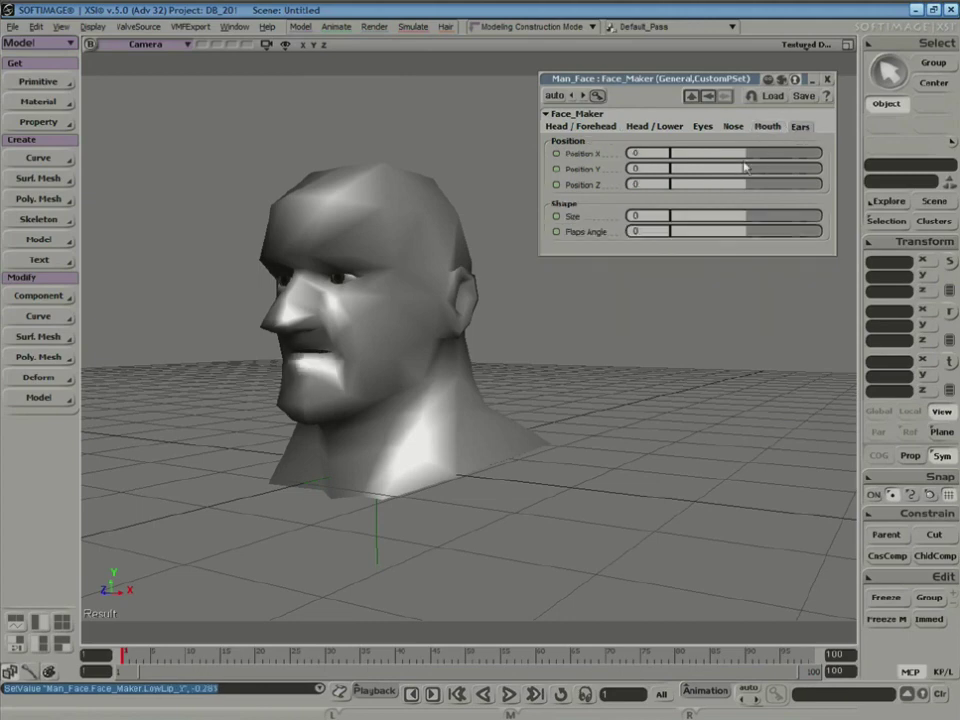
pyautogui.moveTo(795, 153); pyautogui.dragTo(771, 231)
pyautogui.press('s')
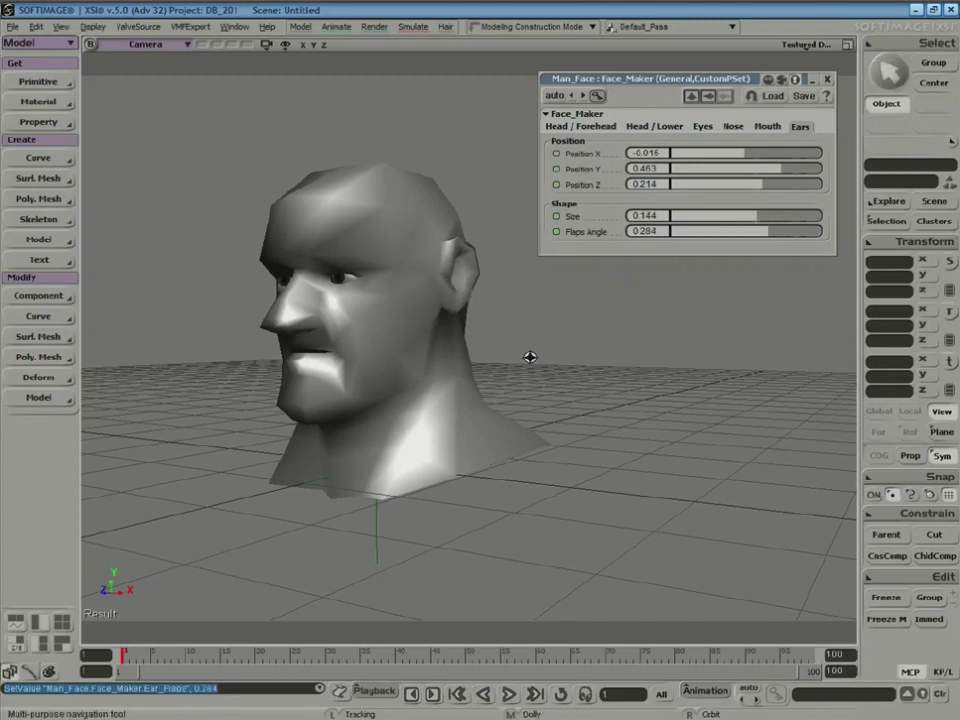
pyautogui.moveTo(529, 356); pyautogui.dragTo(641, 326, button='right')
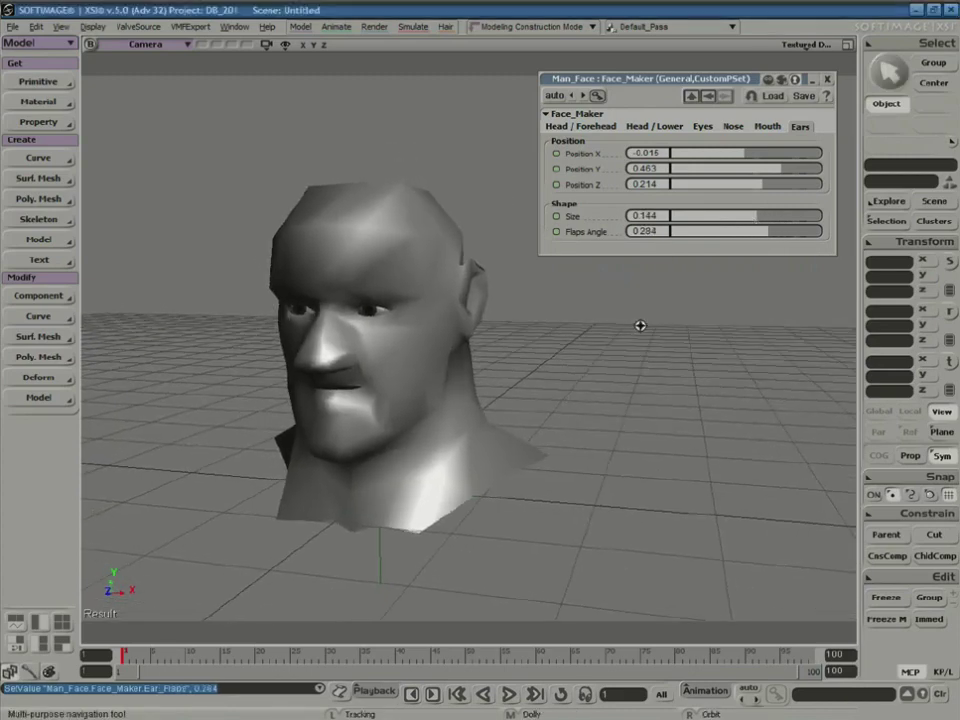
# - Set the general head roundness to 0.622, length to 0.204 and width to 0.144, and the forehead size to 0.184
pyautogui.click(596, 127)
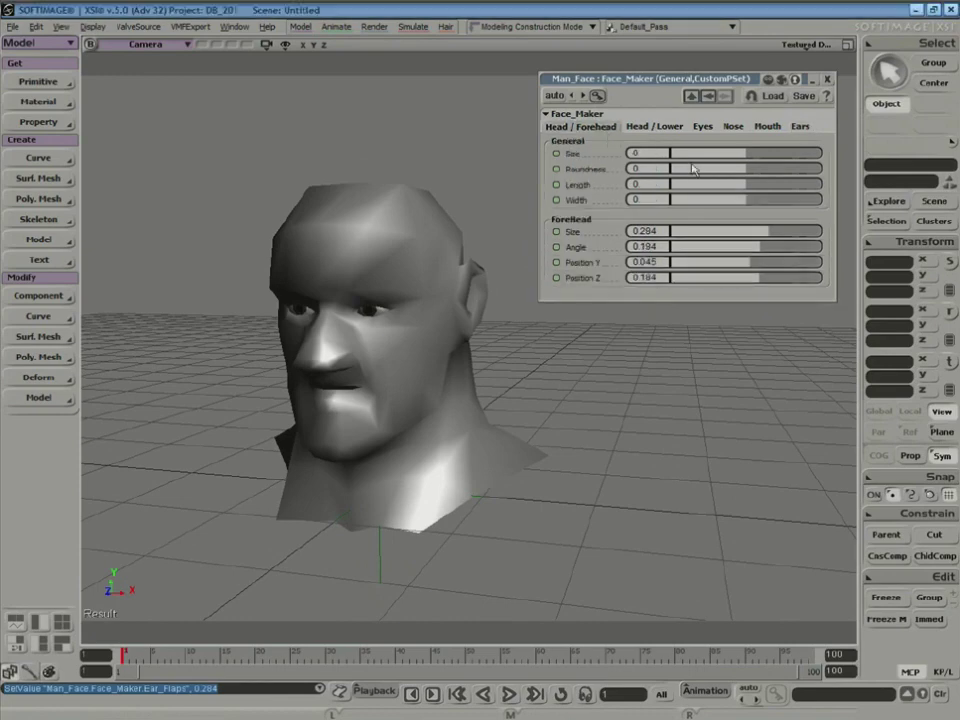
pyautogui.moveTo(738, 155); pyautogui.dragTo(754, 204)
pyautogui.click(561, 426)
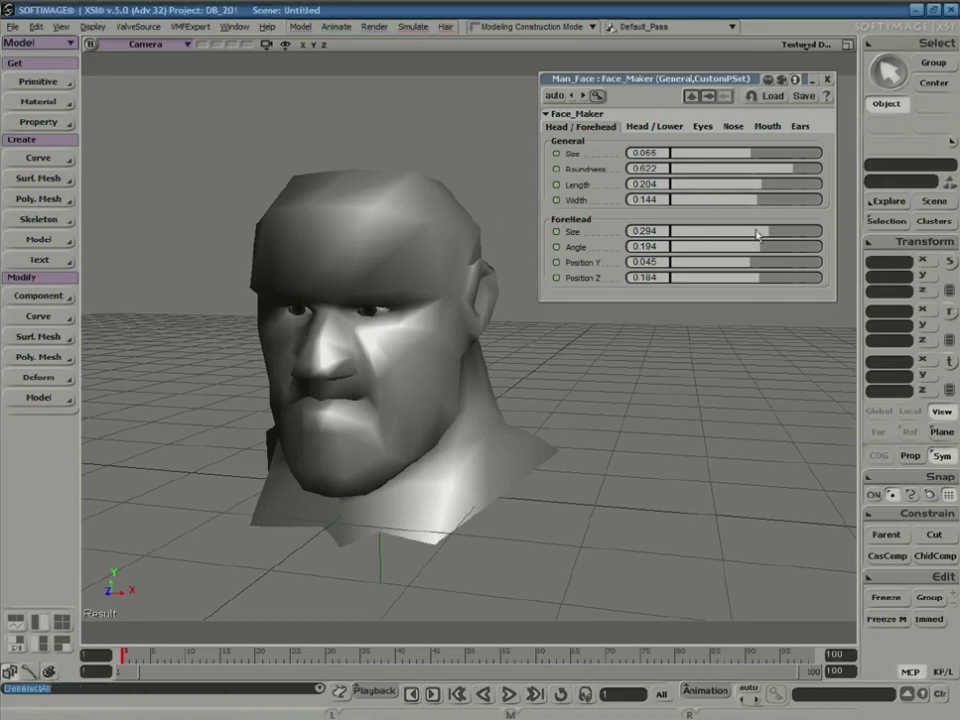
pyautogui.moveTo(757, 235)
pyautogui.mouseDown()
pyautogui.moveTo(750, 231)
pyautogui.moveTo(765, 231)
pyautogui.moveTo(757, 233)
pyautogui.mouseUp()
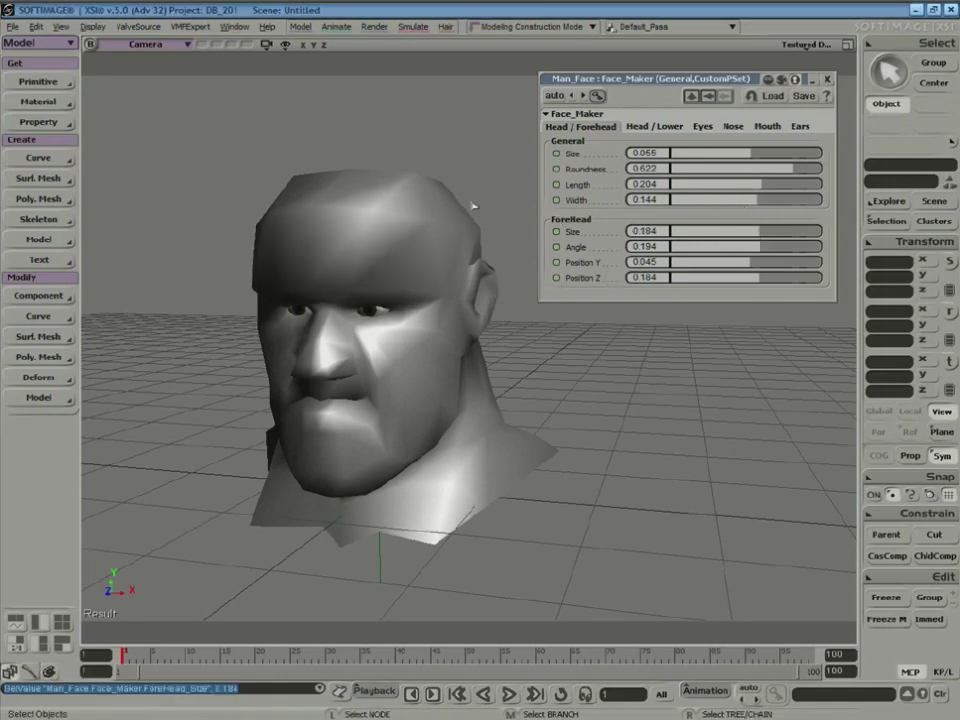
# - Subdivide the head mesh by two levels to smooth it, and deselect it
pyautogui.click(458, 277)
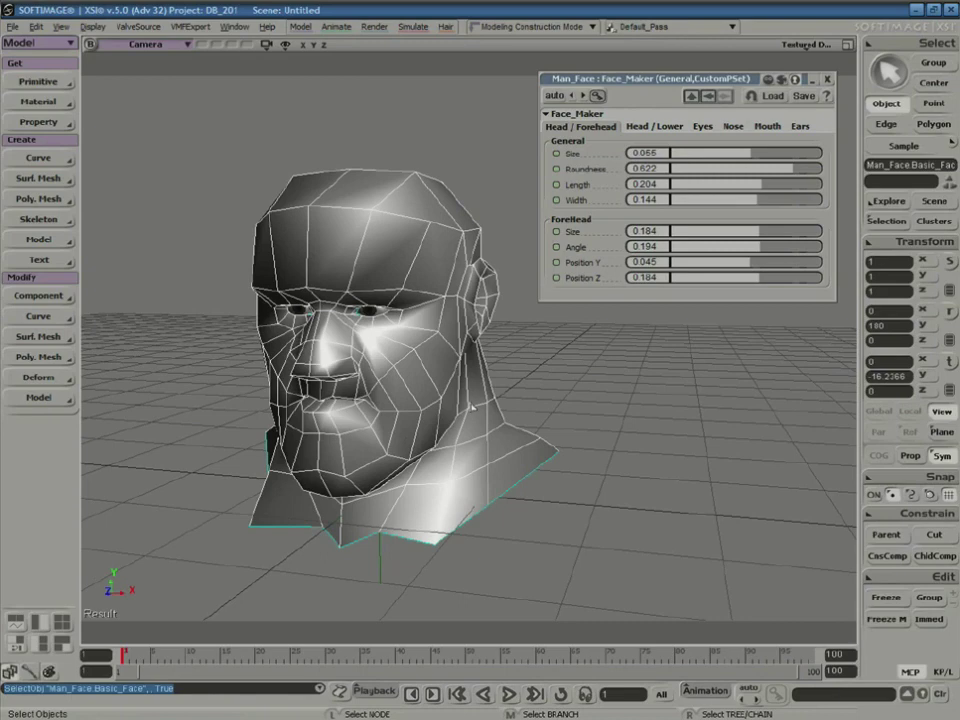
pyautogui.press('KP_Add')
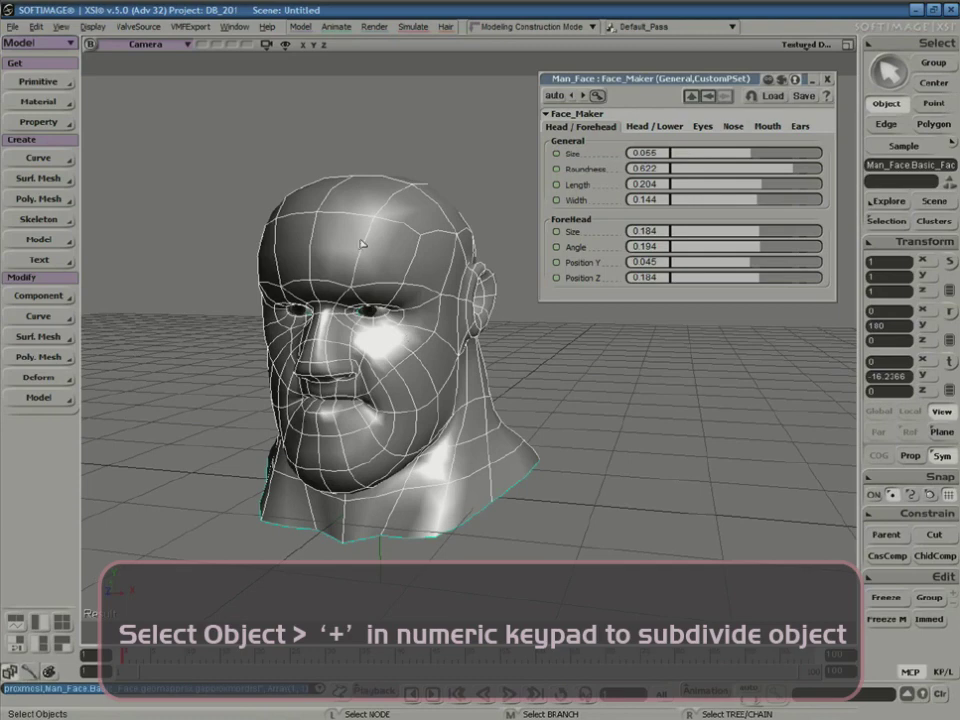
pyautogui.click(516, 391)
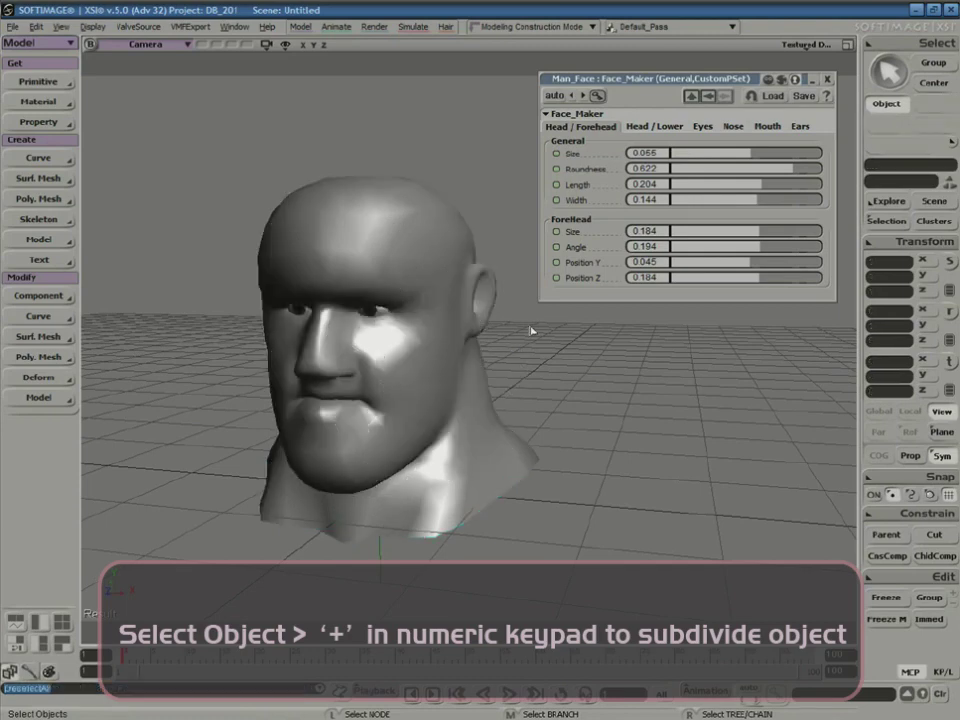
pyautogui.click(426, 333)
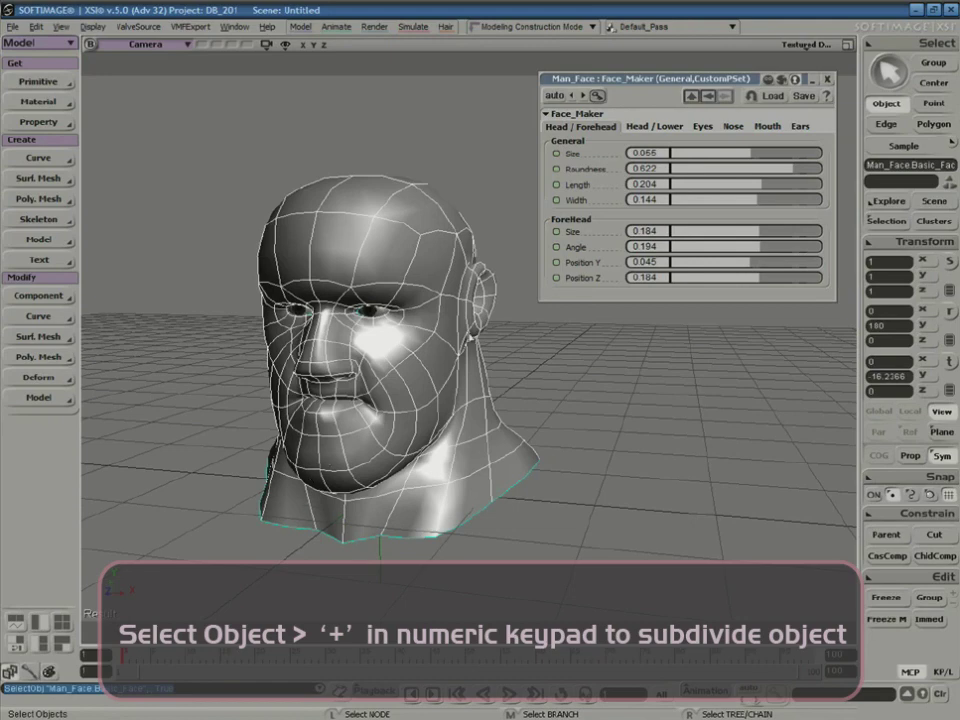
pyautogui.press('KP_Add')
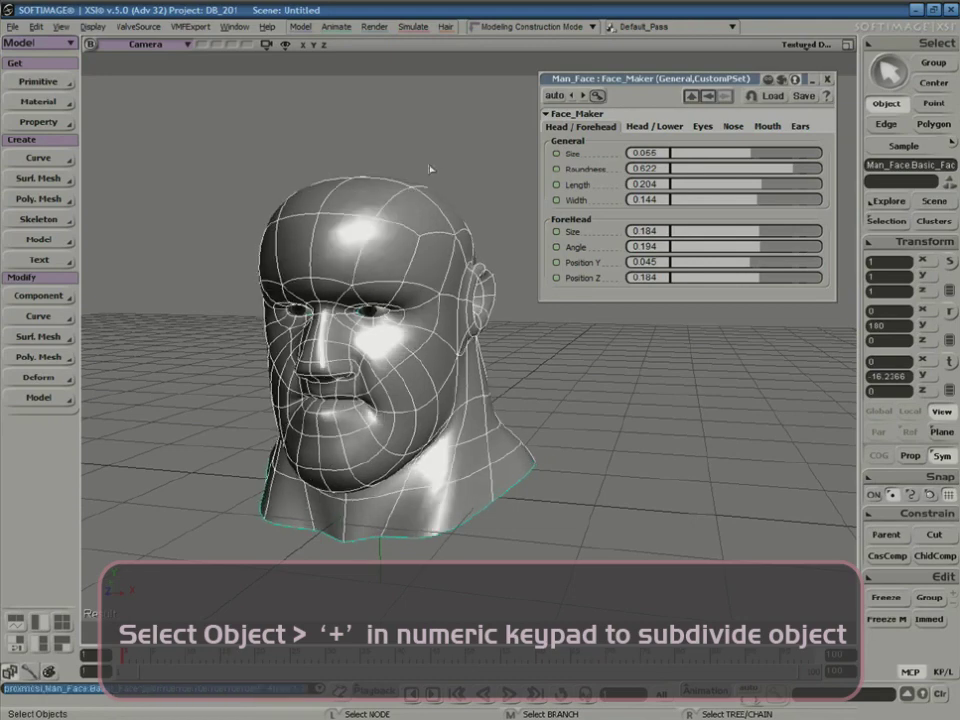
pyautogui.click(449, 187)
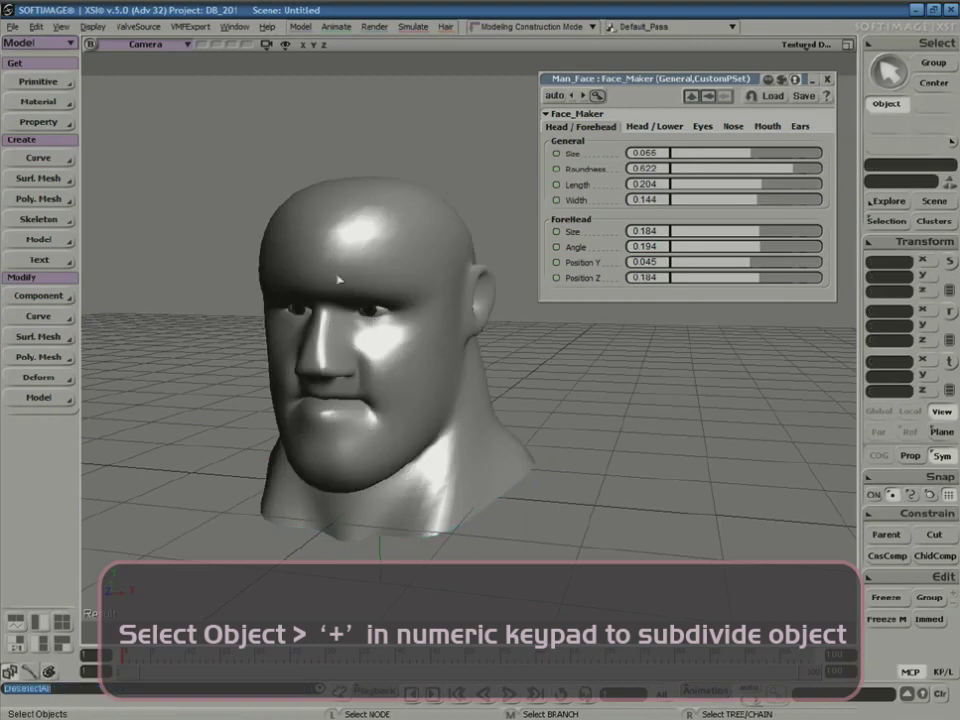
# - Increase the general head roundness to 0.692 and size to 0.284
pyautogui.moveTo(760, 175); pyautogui.dragTo(797, 177)
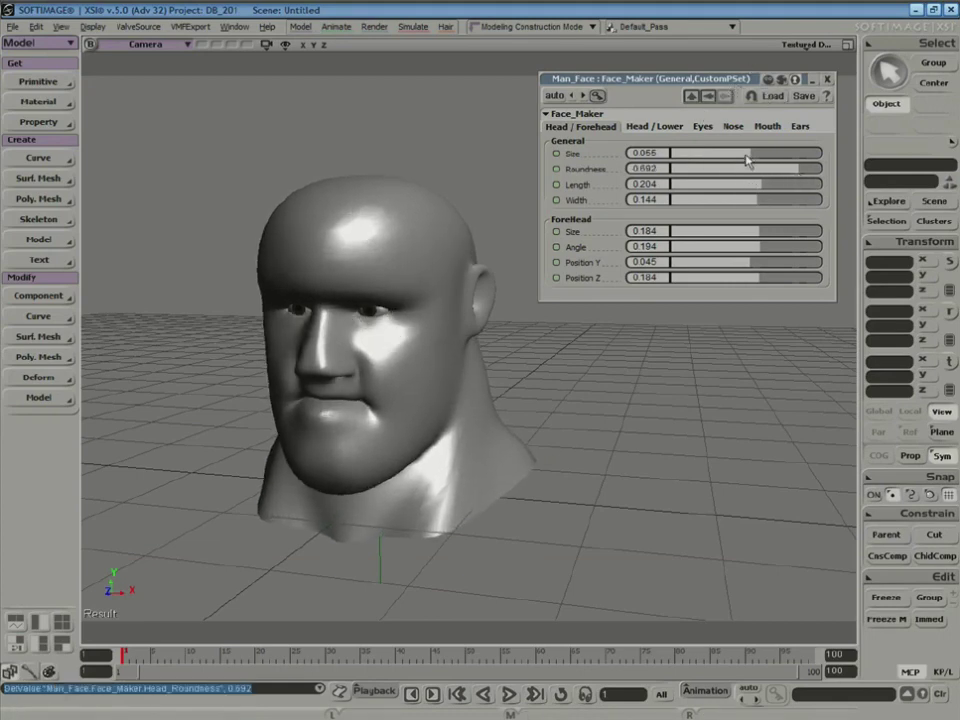
pyautogui.moveTo(746, 158); pyautogui.dragTo(761, 186)
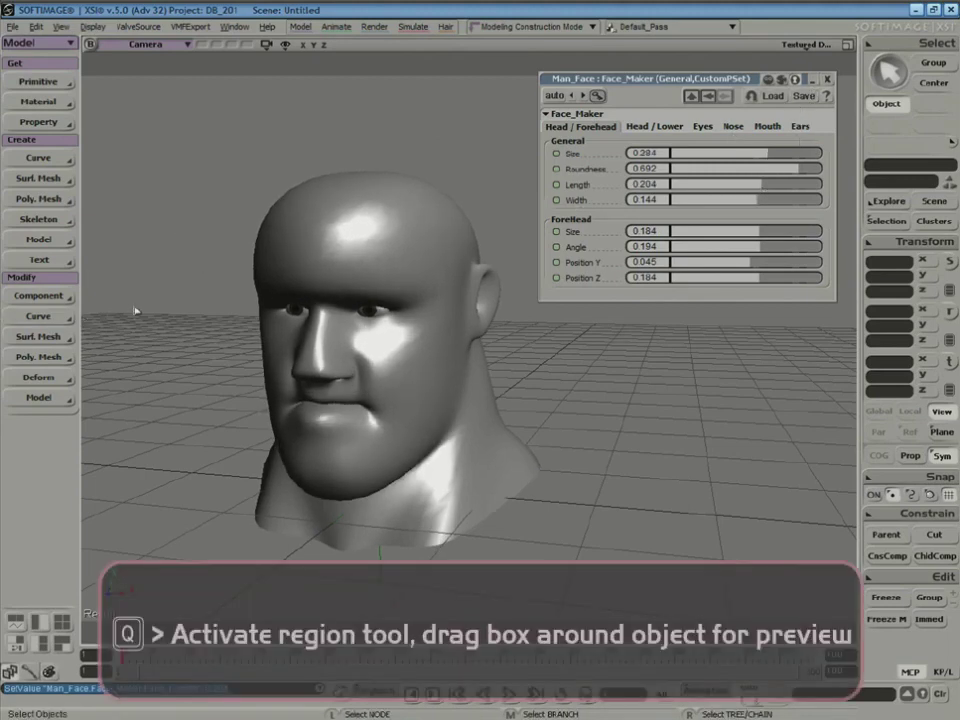
# - Draw a render region around the whole head in the Camera view
pyautogui.press('3')
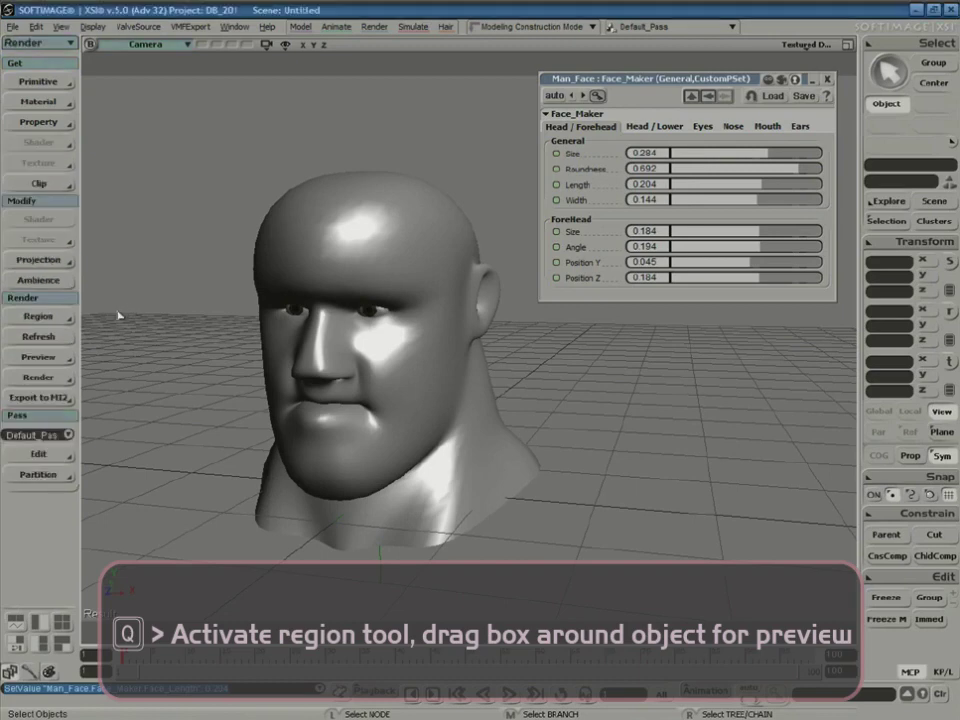
pyautogui.click(40, 316)
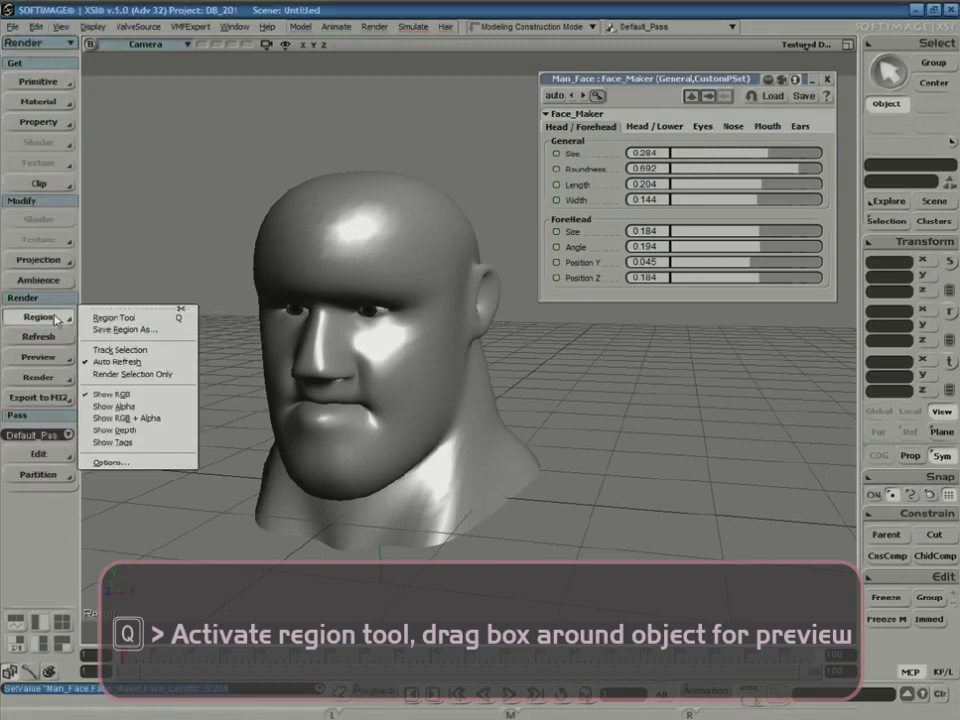
pyautogui.click(143, 322)
pyautogui.moveTo(188, 128); pyautogui.dragTo(583, 585)
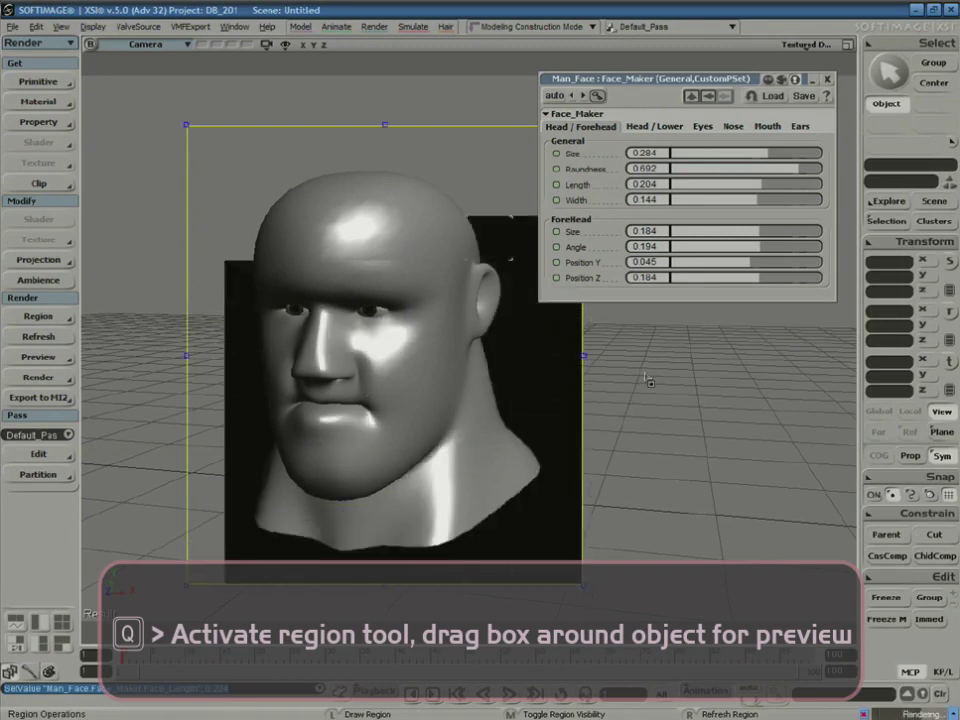
# - Save the Face_Maker settings as preset face1 in a new presets folder of the DB_201 project, using the render region as thumbnail
pyautogui.click(804, 96)
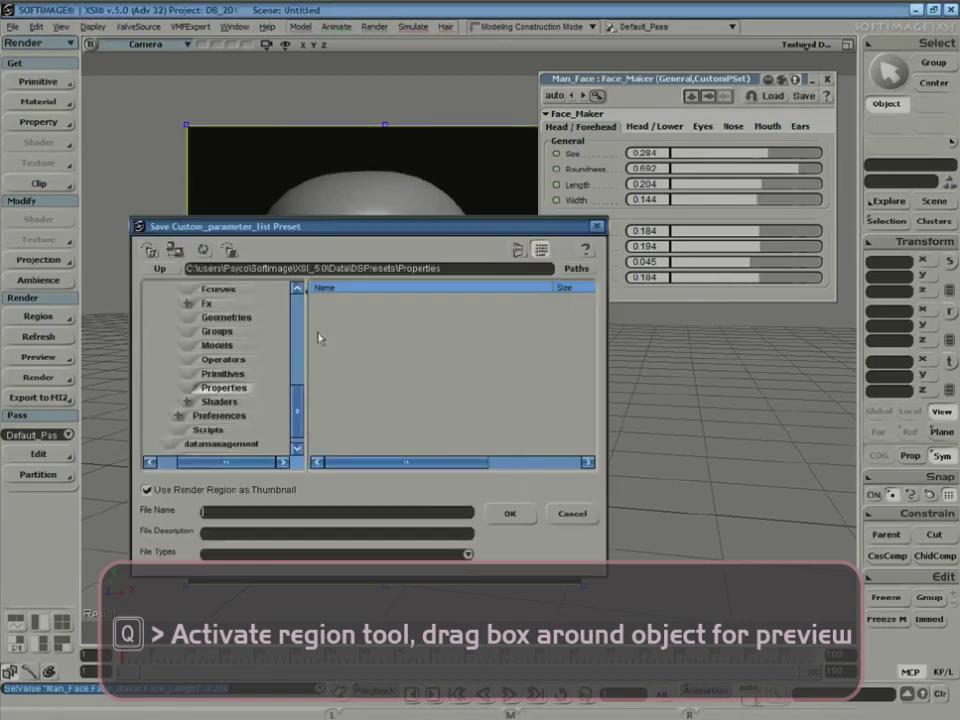
pyautogui.click(576, 268)
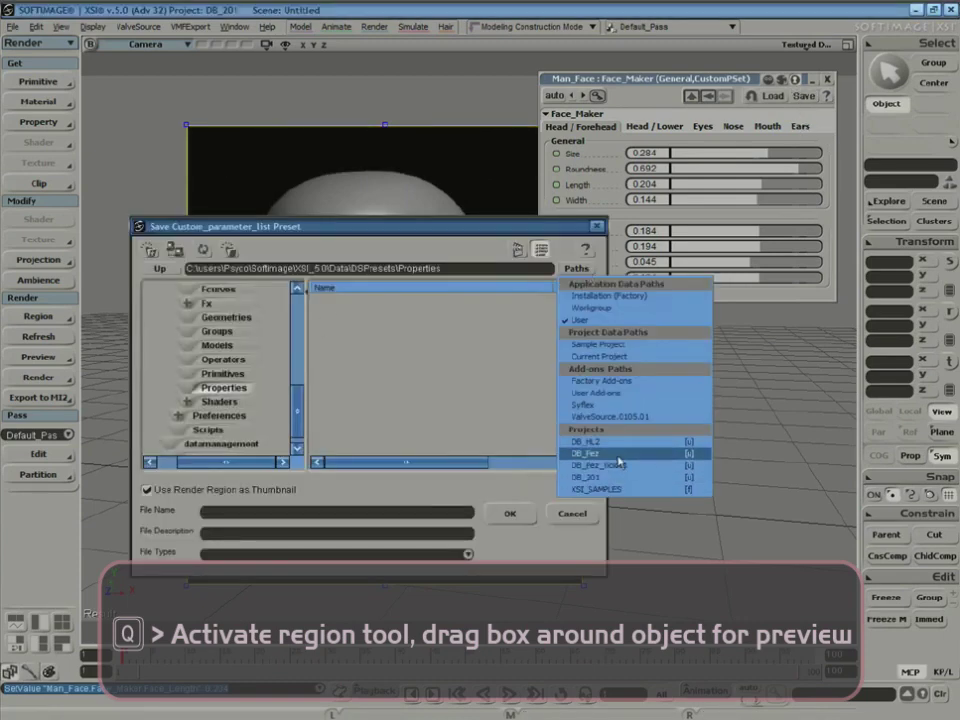
pyautogui.click(589, 478)
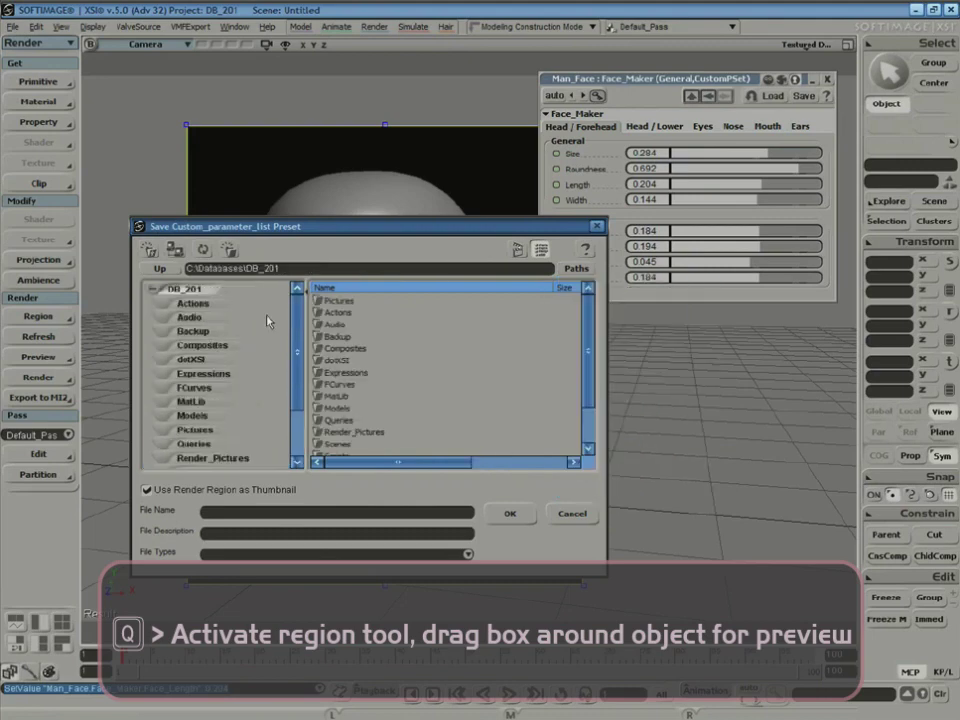
pyautogui.click(231, 251)
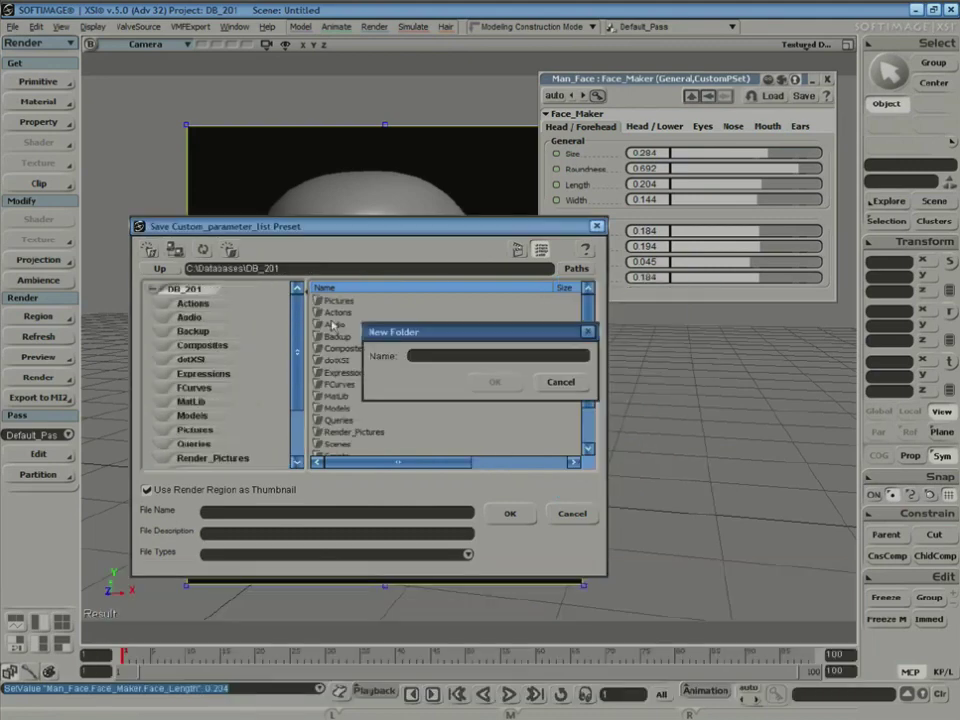
pyautogui.write('presets')
pyautogui.press('Return')
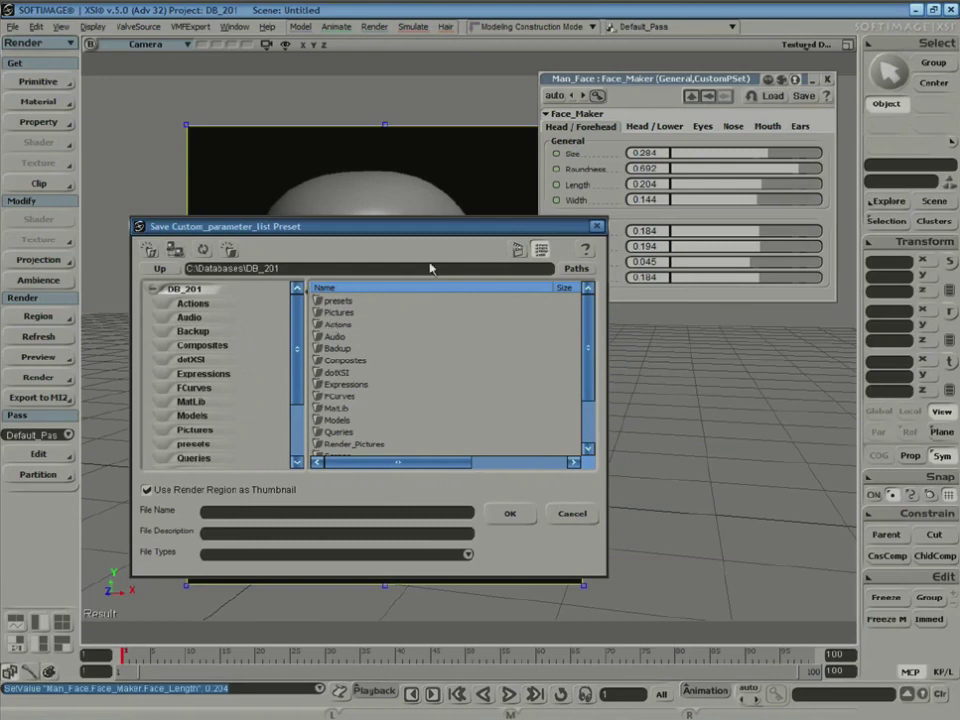
pyautogui.doubleClick(320, 300)
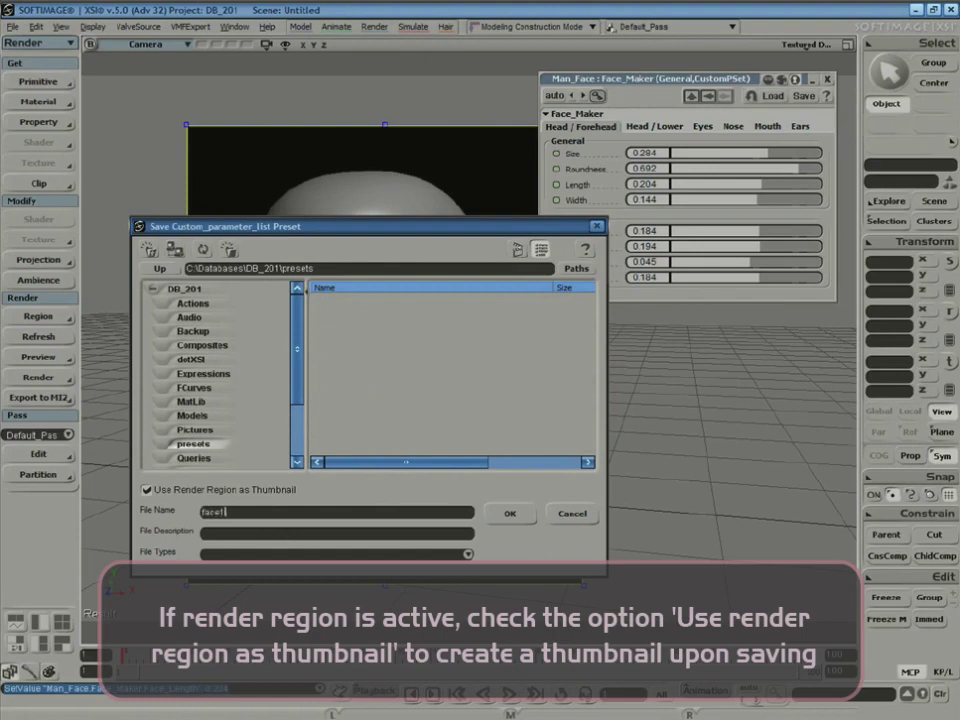
pyautogui.press('Return')
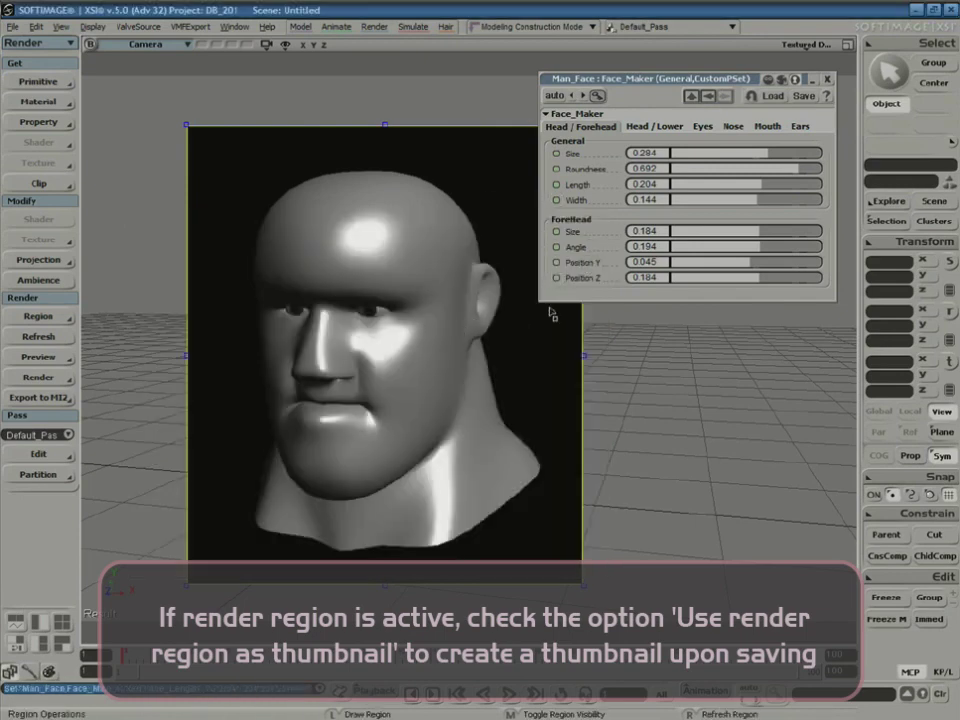
# - Hide the render region and lower the general head roundness to -0.443
pyautogui.middleClick(669, 382)
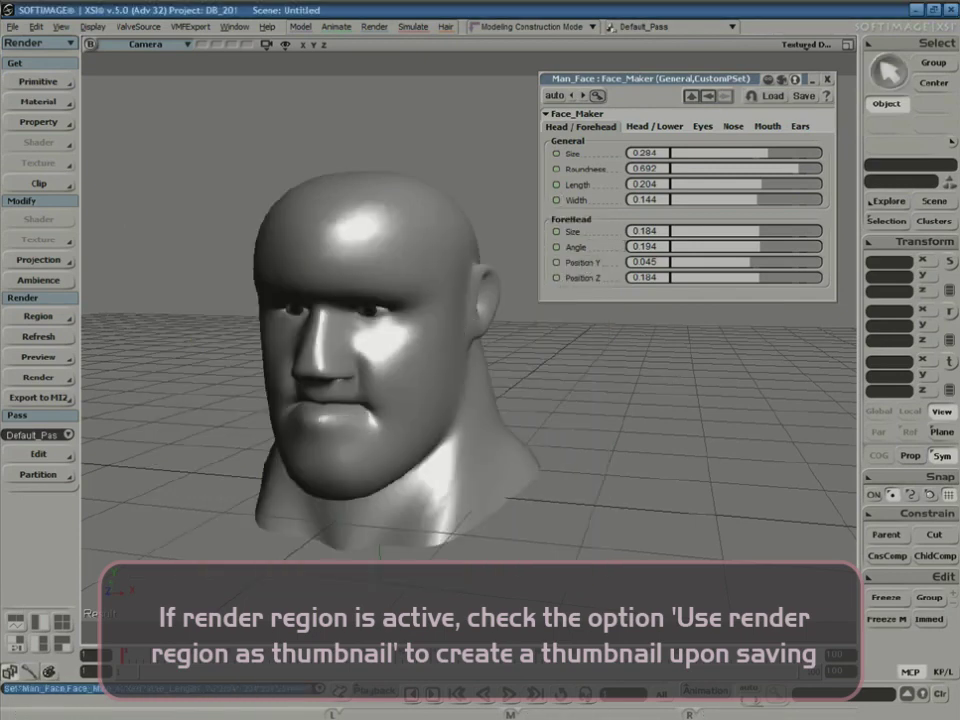
pyautogui.moveTo(763, 170); pyautogui.dragTo(694, 172)
# - Slim the lower head with cheek bone -1, cheek fat -0.721, jaw size -0.652, chin fat -0.841, double chin 0.104, neck size -0.194 and neck muscles 0.244
pyautogui.click(669, 129)
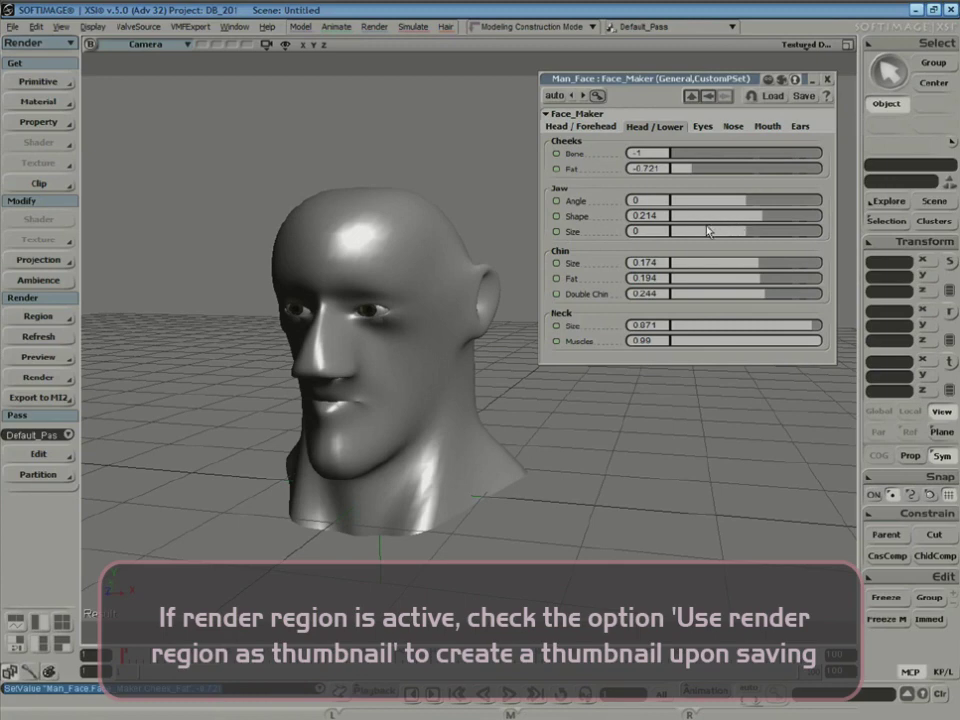
pyautogui.moveTo(735, 241); pyautogui.dragTo(700, 234)
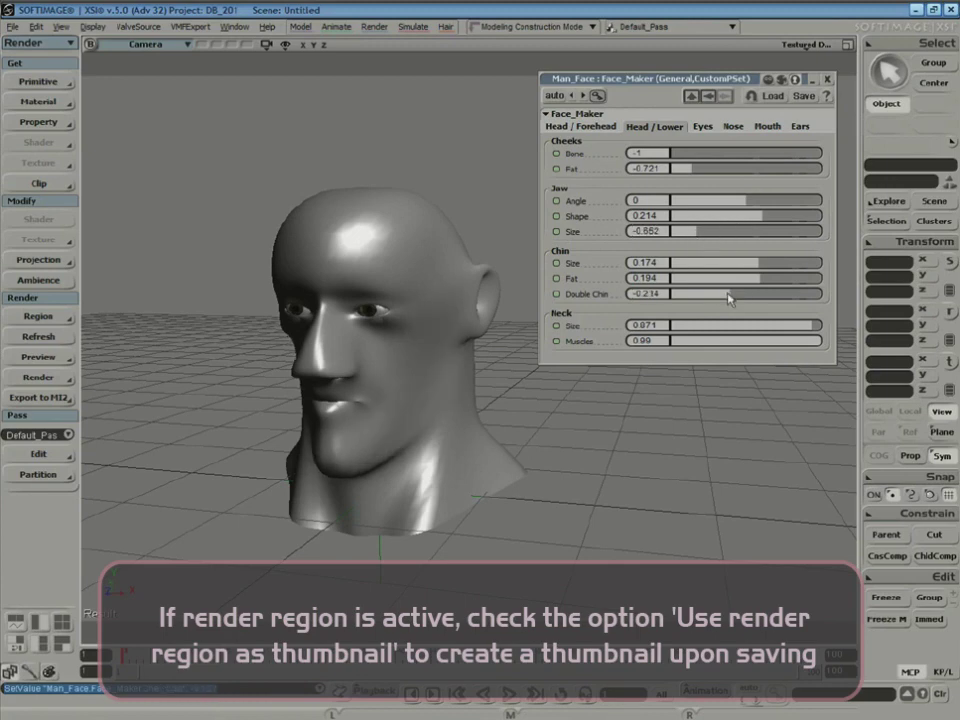
pyautogui.moveTo(742, 295); pyautogui.dragTo(683, 293)
pyautogui.moveTo(768, 331); pyautogui.dragTo(732, 332)
pyautogui.moveTo(787, 342); pyautogui.dragTo(765, 345)
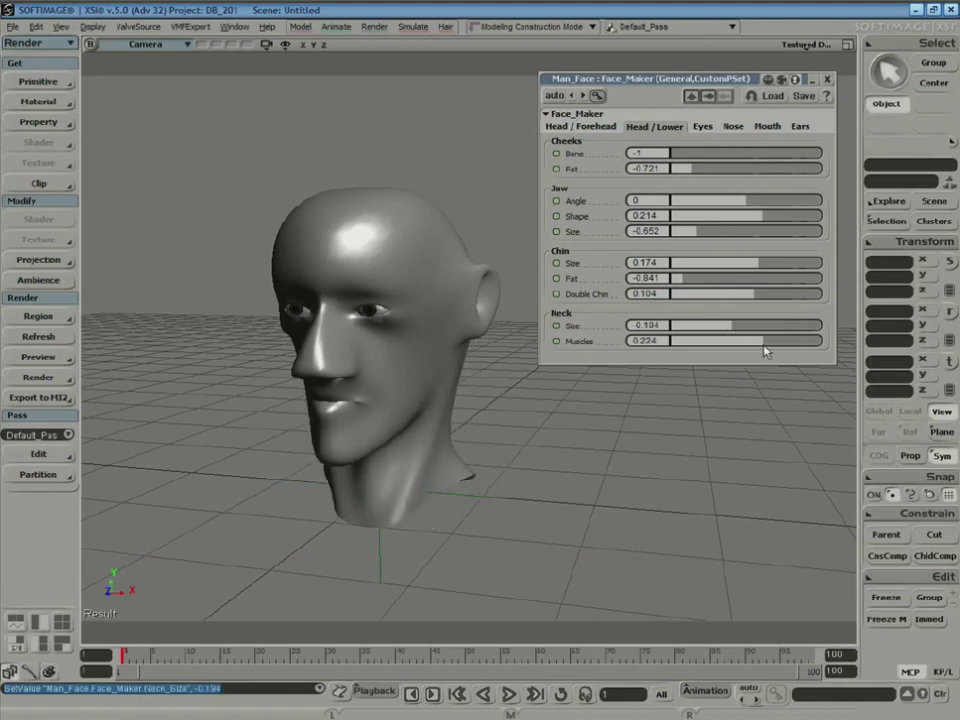
# - Set the ears' position X to -1 and position Z to -0.373, and increase their size and flaps angle
pyautogui.click(734, 127)
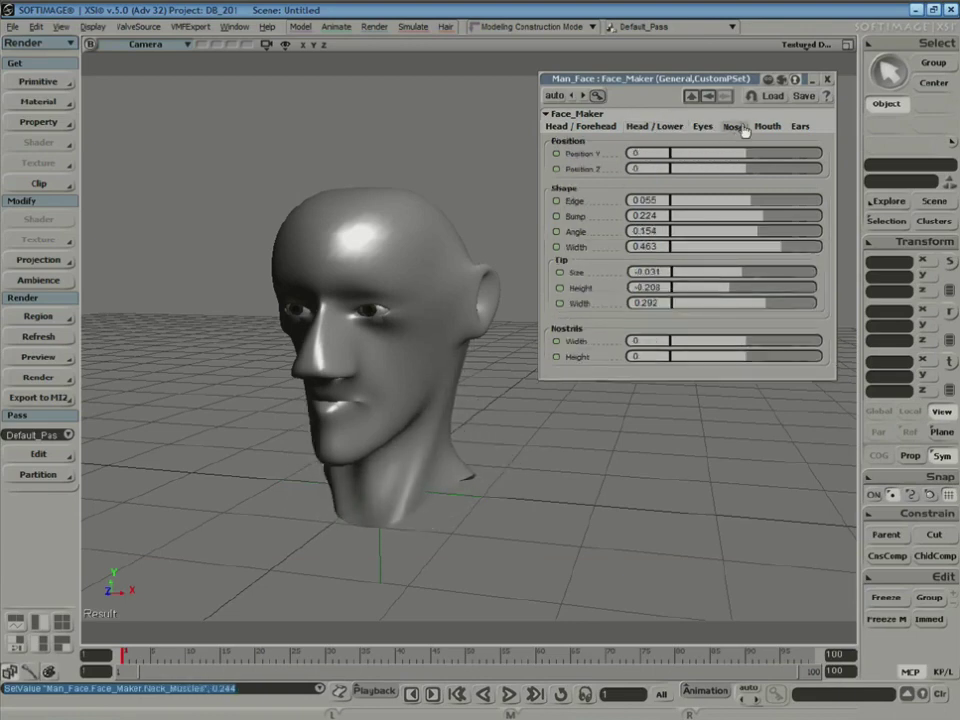
pyautogui.click(767, 127)
pyautogui.click(800, 127)
pyautogui.moveTo(763, 173); pyautogui.dragTo(669, 168)
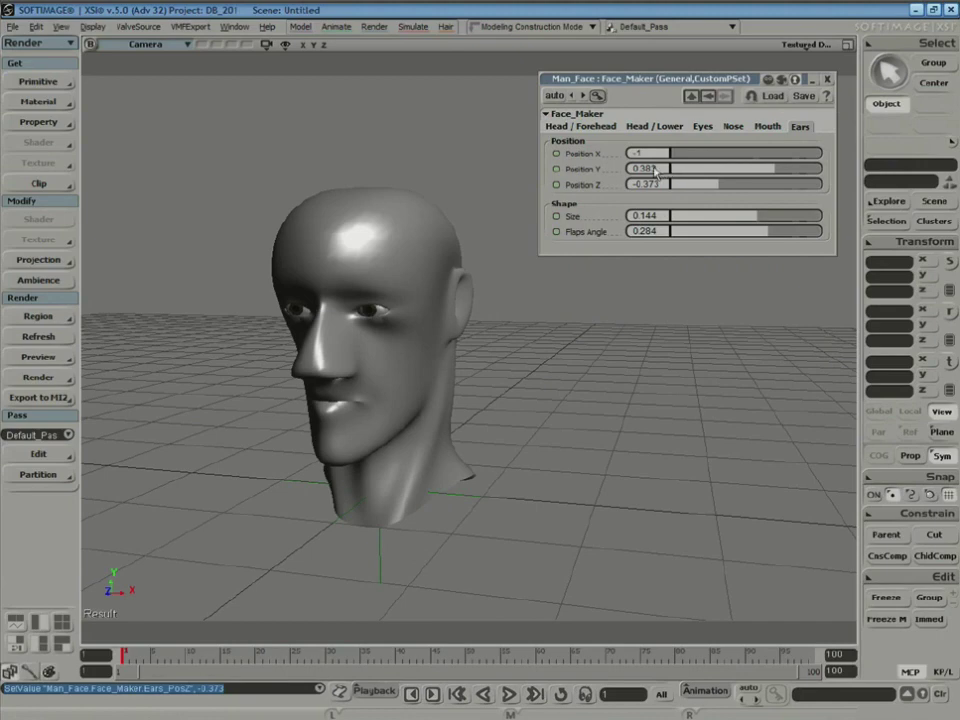
pyautogui.moveTo(744, 215); pyautogui.dragTo(800, 232)
# - Set general head size and roundness to -0.104, and forehead size to -0.144, angle to -0.303 and position Y to -0.662
pyautogui.click(604, 134)
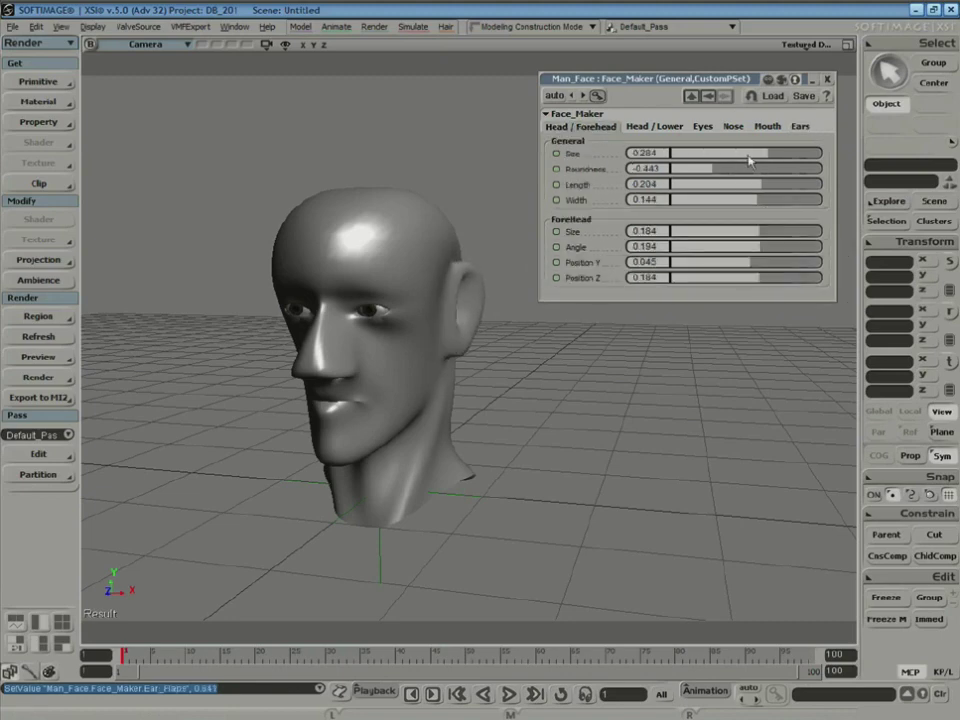
pyautogui.moveTo(748, 160); pyautogui.dragTo(735, 181)
pyautogui.moveTo(755, 230); pyautogui.dragTo(699, 270)
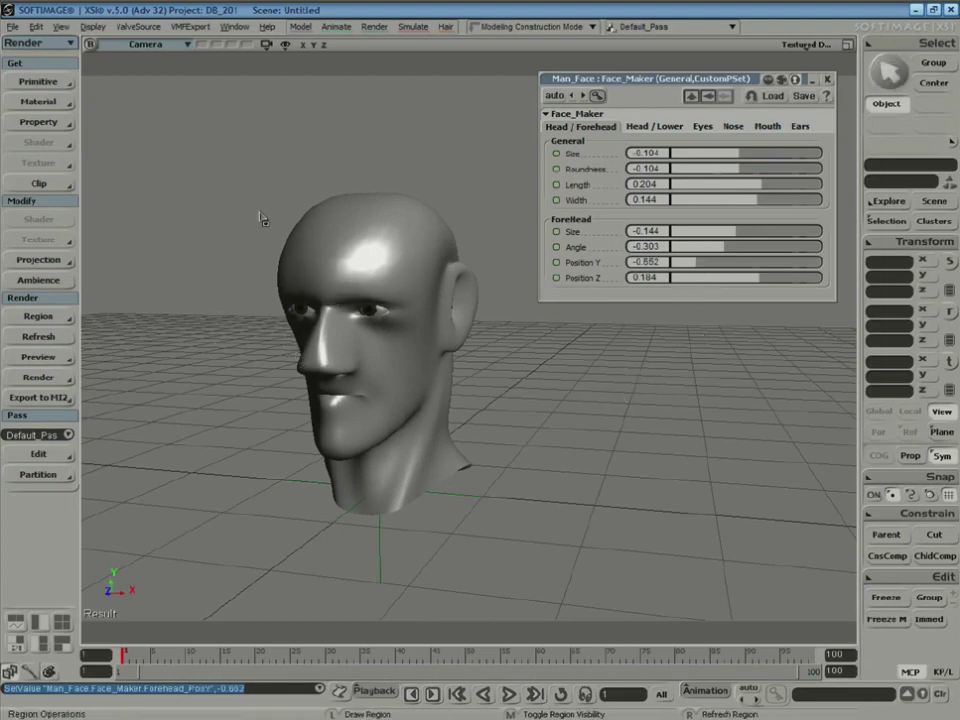
# - Draw a render region around the whole head and save the settings as preset face2, using the region as thumbnail
pyautogui.press('q')
pyautogui.moveTo(228, 144); pyautogui.dragTo(535, 530)
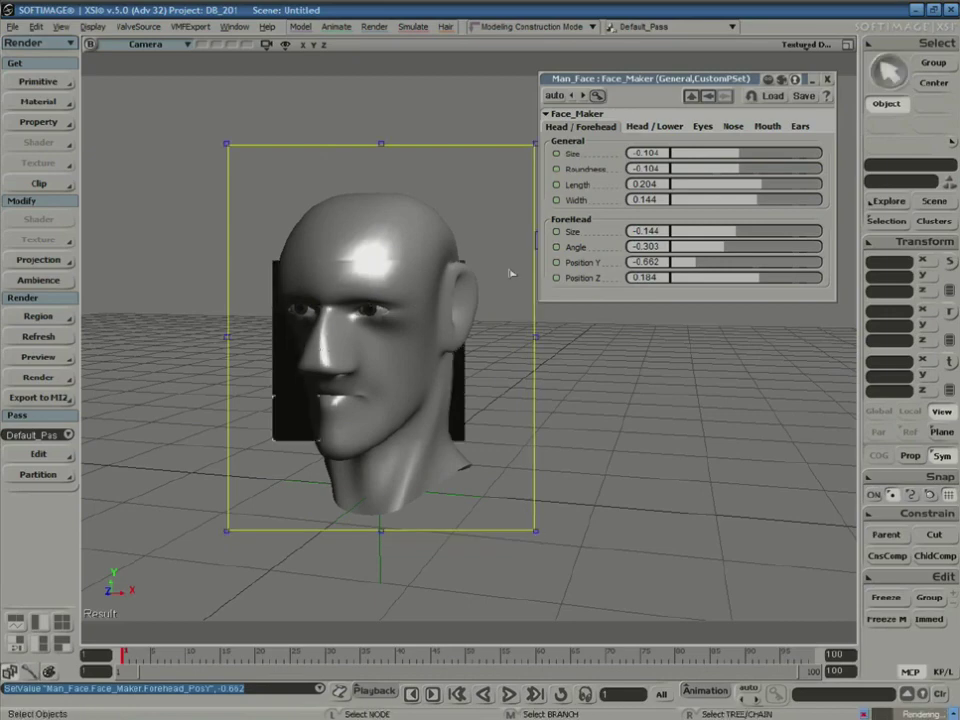
pyautogui.click(803, 96)
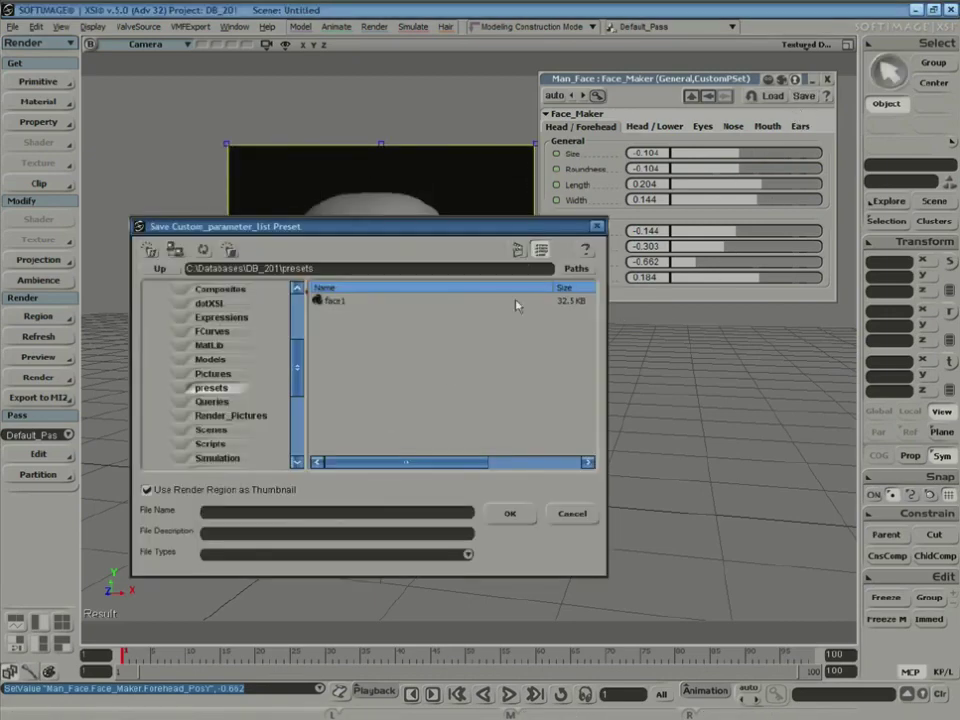
pyautogui.click(517, 249)
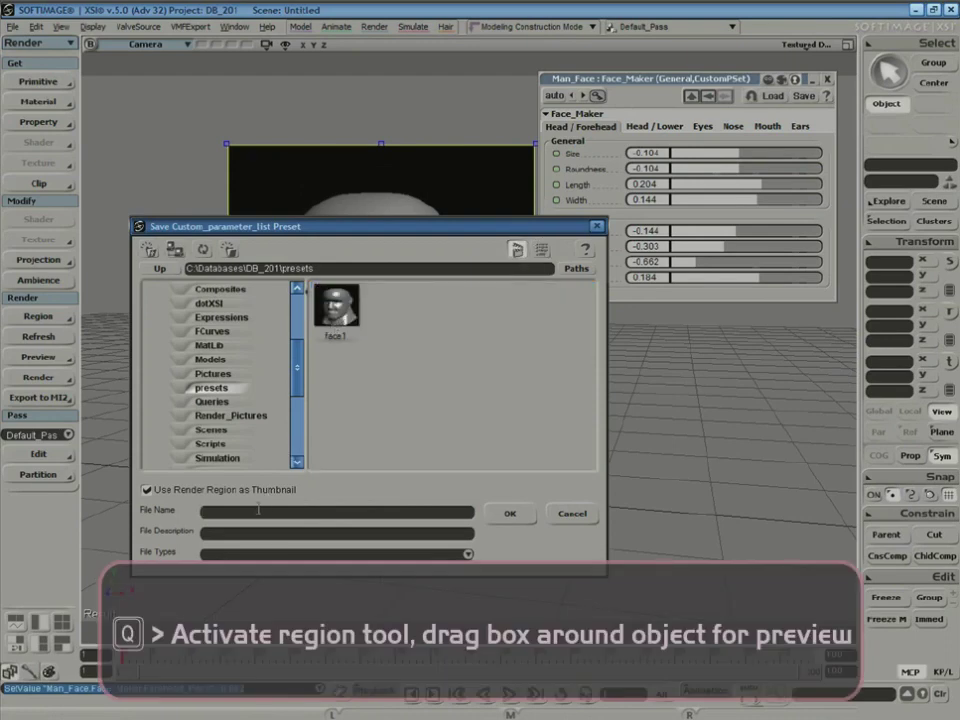
pyautogui.click(520, 519)
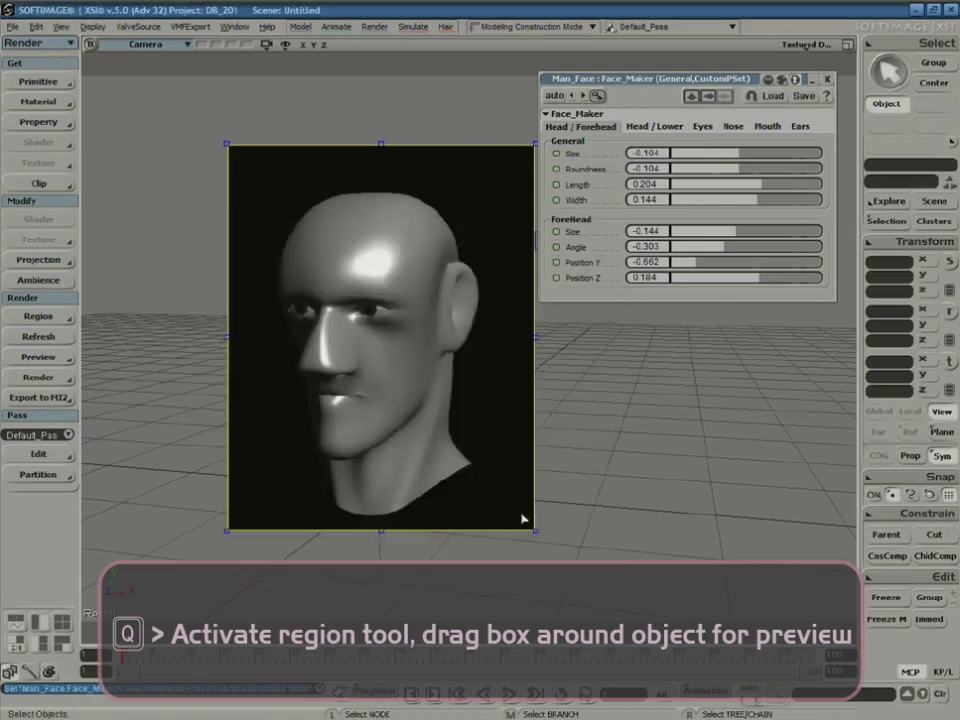
# - Load the face1 preset onto the head, and hide the render region and the Face_Maker property page
pyautogui.click(773, 96)
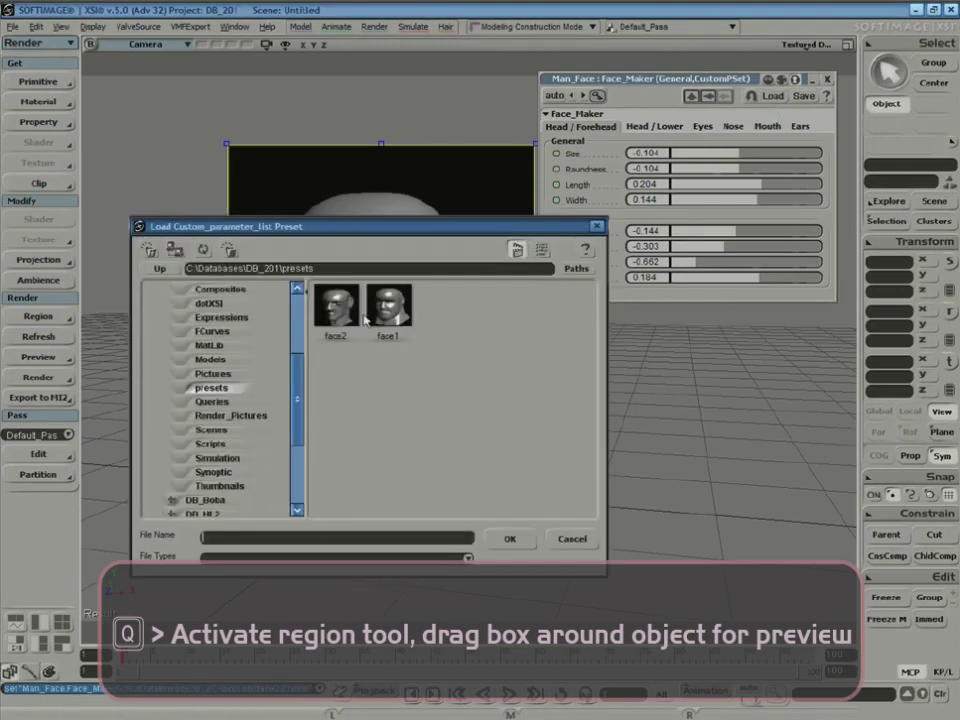
pyautogui.click(405, 318)
pyautogui.click(510, 539)
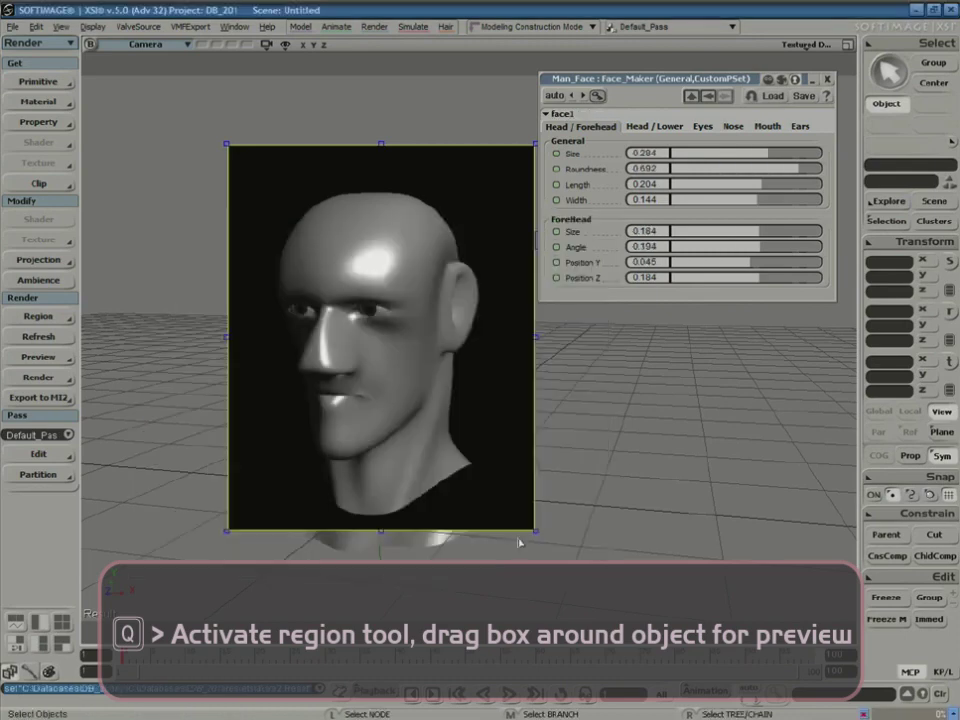
pyautogui.press('q')
pyautogui.middleClick(637, 469)
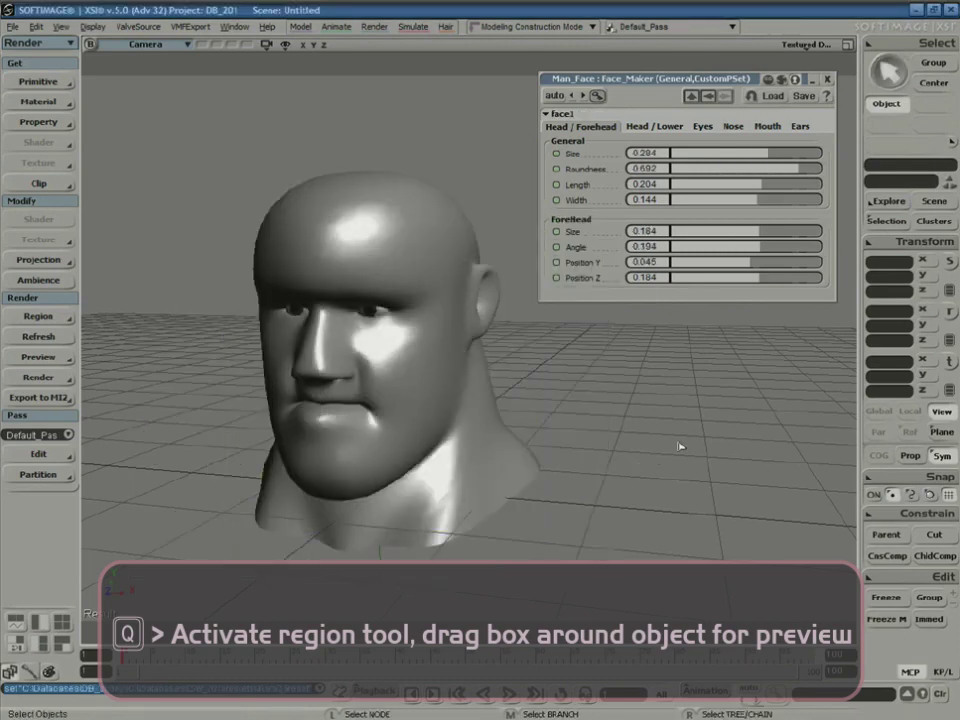
pyautogui.click(829, 80)
pyautogui.press('space')
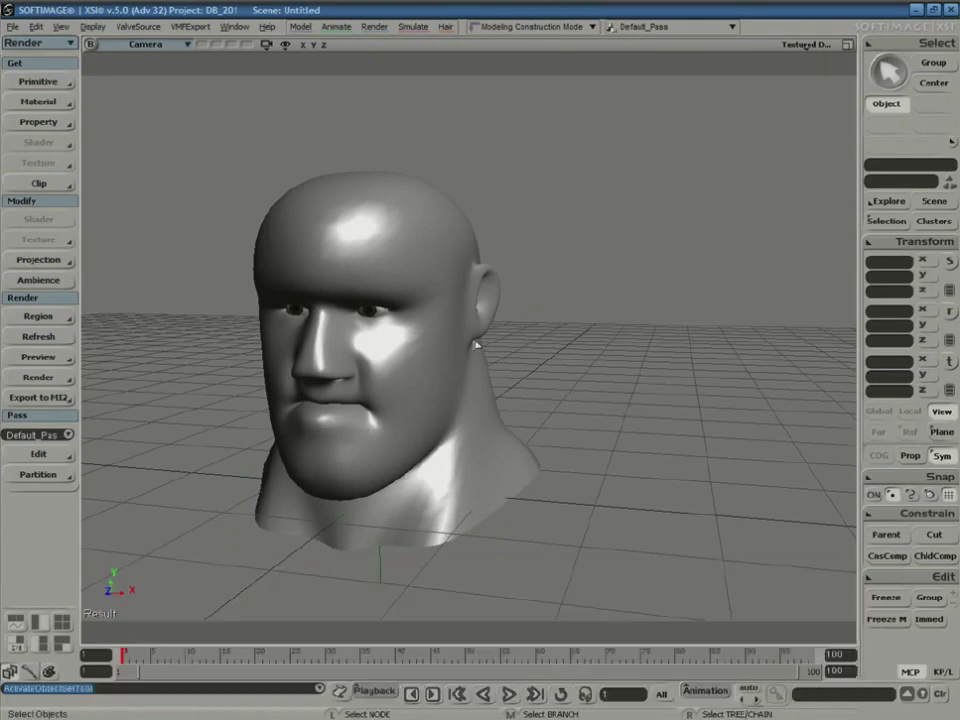
# - Reopen the face1 property page from under the Man_Face model in the Explorer, and close the Explorer
pyautogui.press('8')
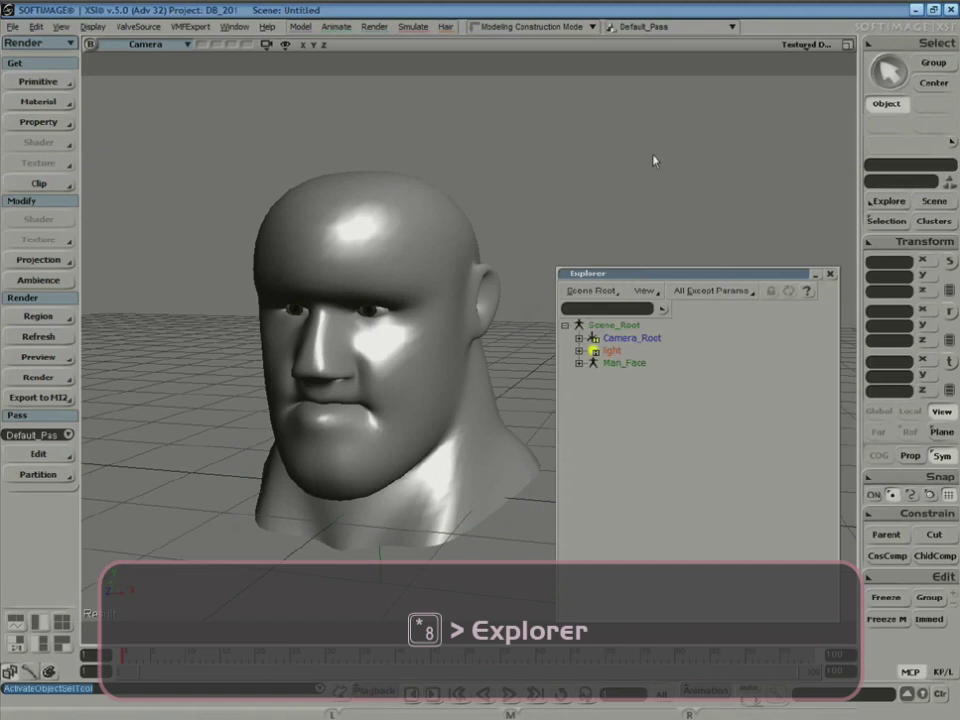
pyautogui.moveTo(650, 273); pyautogui.dragTo(658, 88)
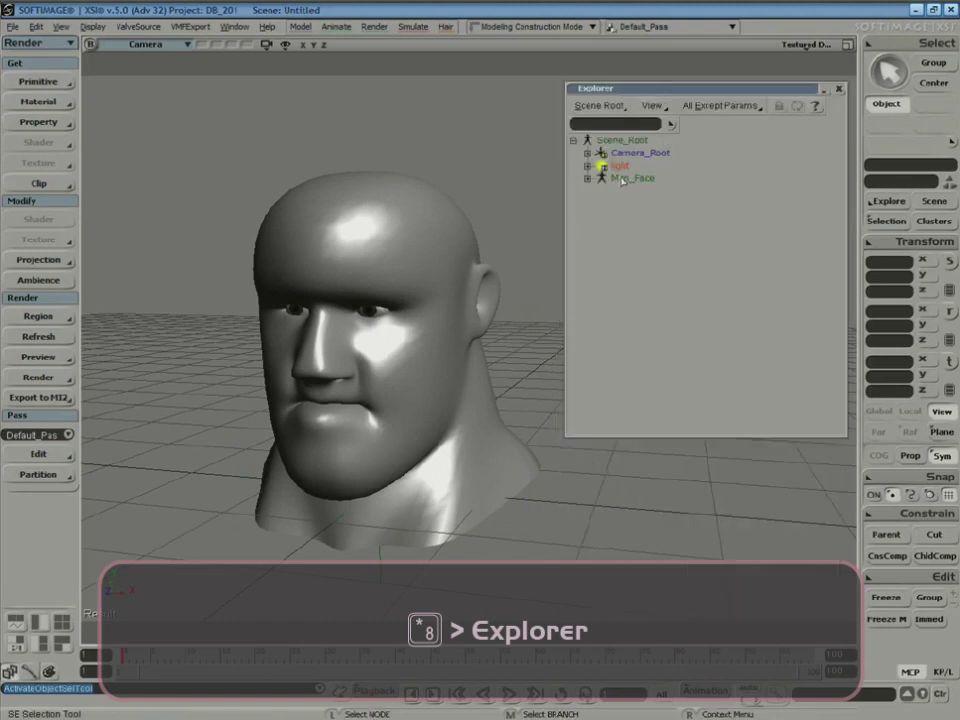
pyautogui.click(630, 178)
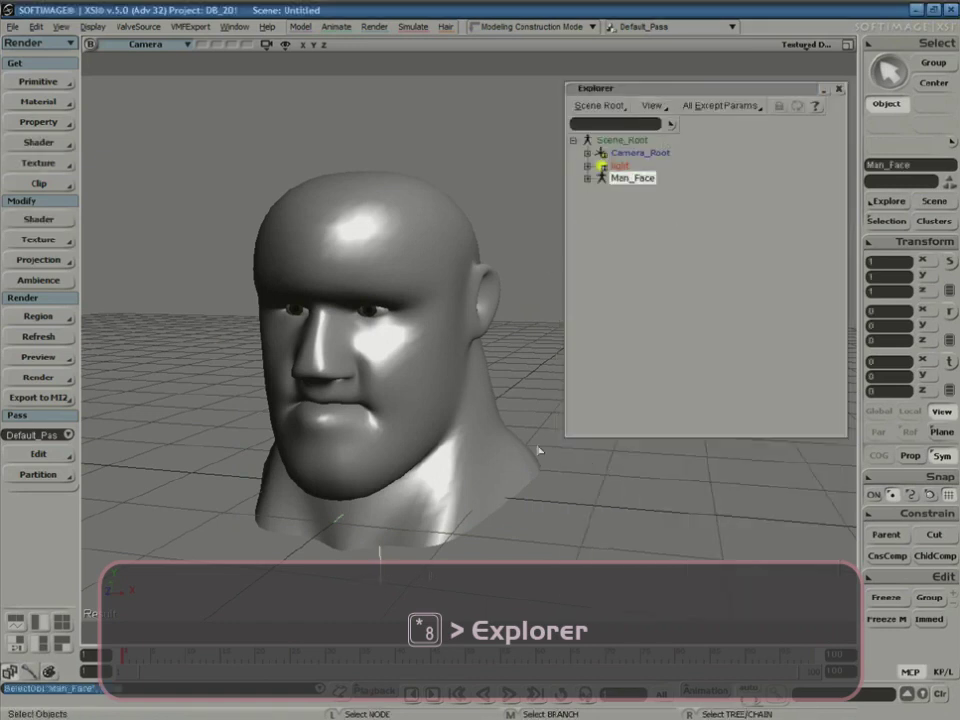
pyautogui.click(588, 179)
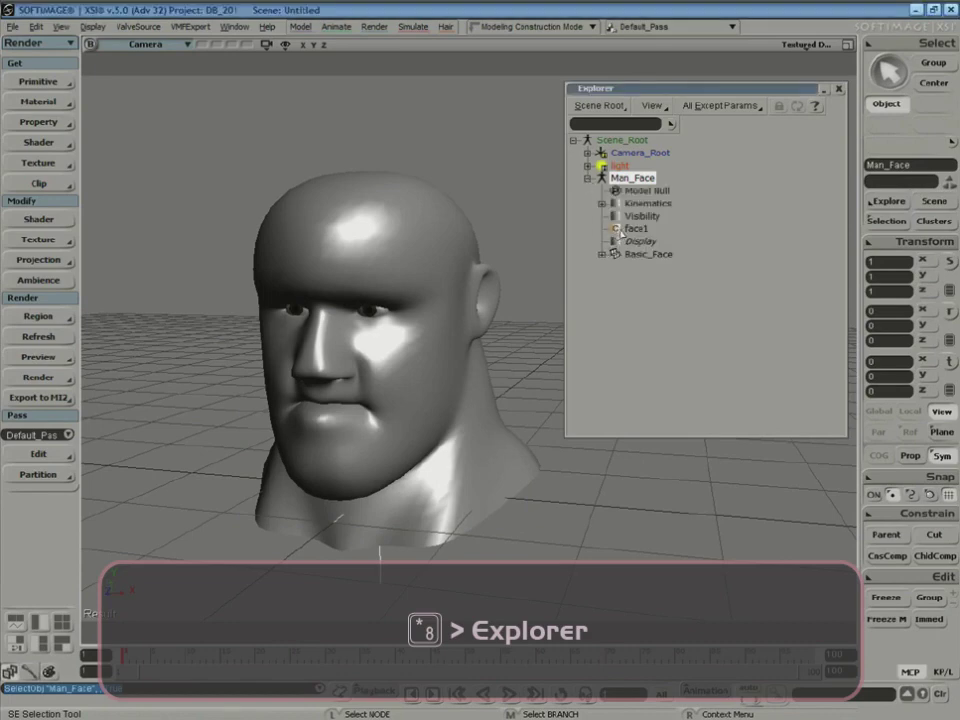
pyautogui.click(615, 229)
pyautogui.moveTo(753, 81); pyautogui.dragTo(715, 71)
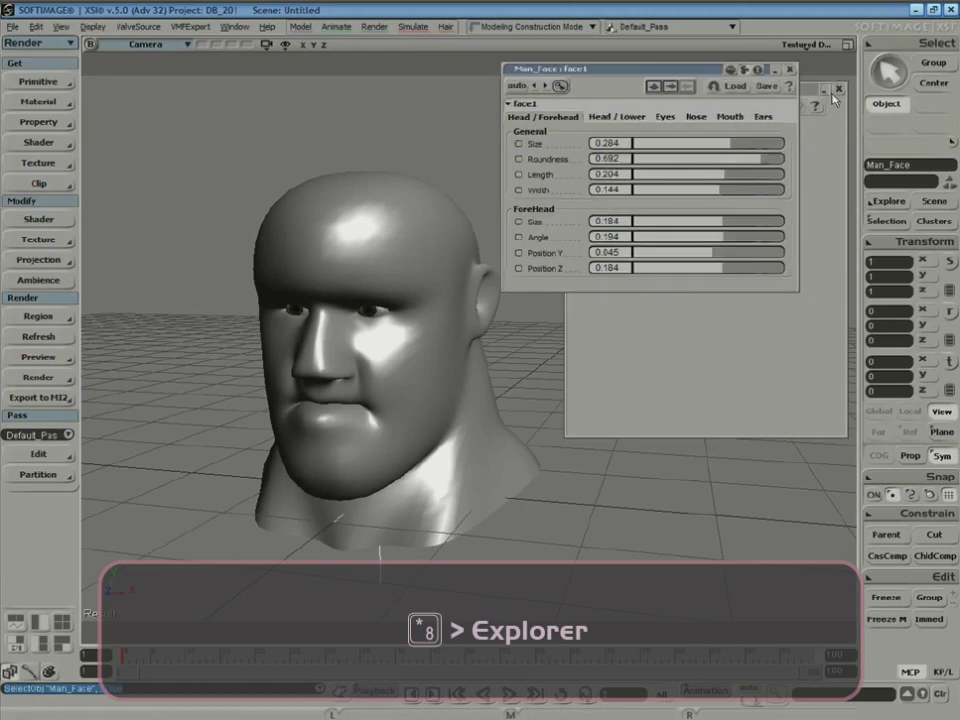
pyautogui.click(838, 89)
pyautogui.moveTo(600, 69); pyautogui.dragTo(672, 88)
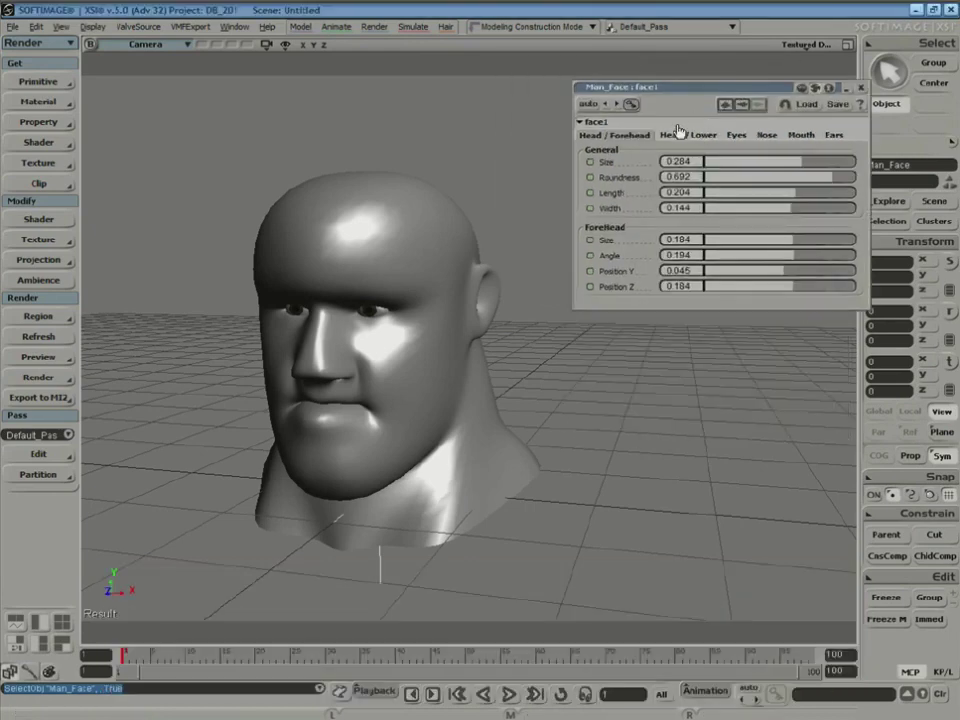
# - Set the eyes' position X to 0.065, size to -0.055 and squareness to 0.473, and close the face1 property page with nothing selected
pyautogui.click(736, 136)
pyautogui.moveTo(740, 161); pyautogui.dragTo(721, 169)
pyautogui.moveTo(777, 181); pyautogui.dragTo(804, 273)
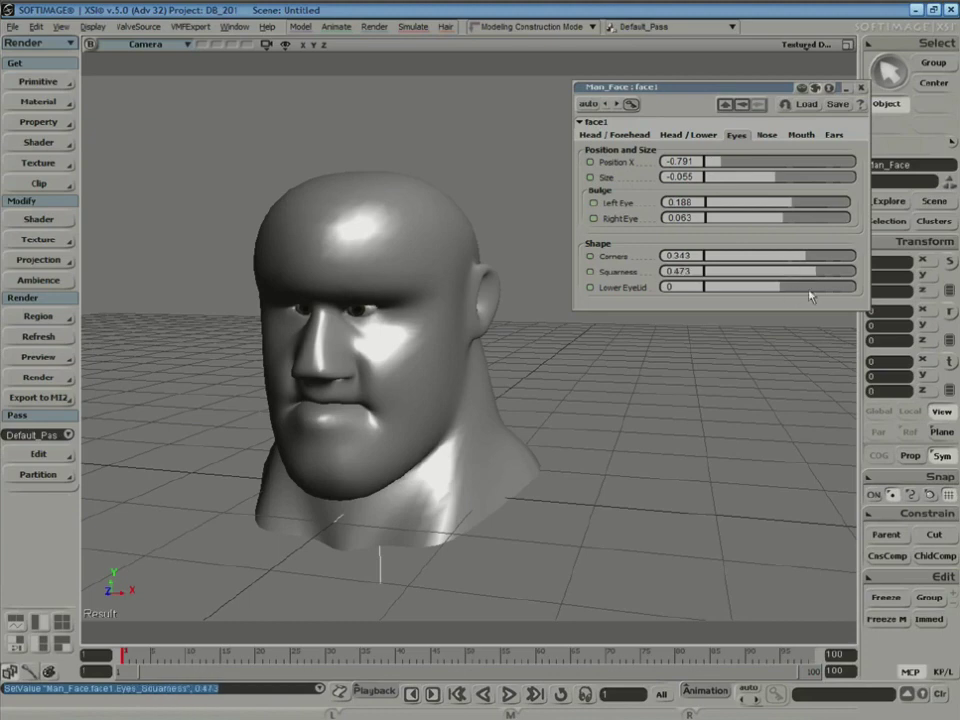
pyautogui.moveTo(724, 164); pyautogui.dragTo(785, 166)
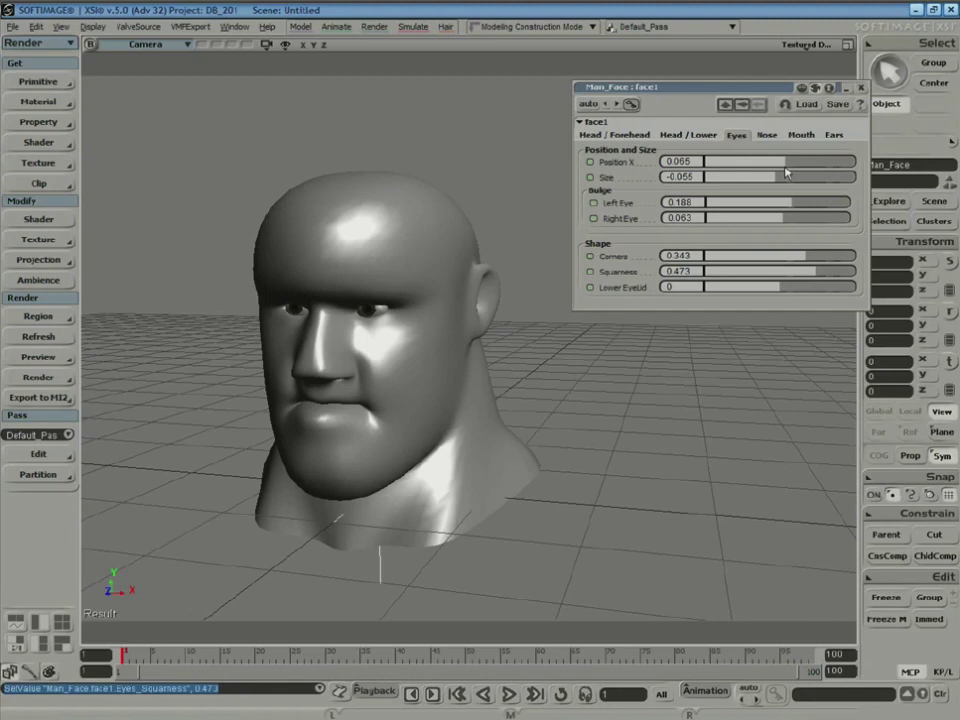
pyautogui.click(861, 90)
pyautogui.click(541, 414)
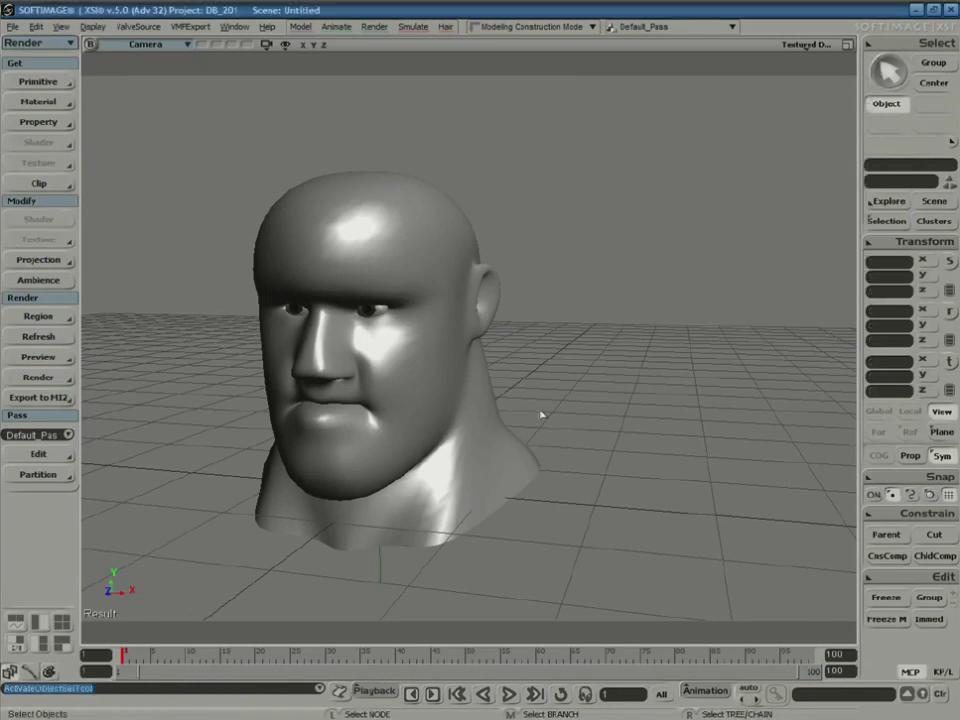
# - Open the Basic_Face head mesh in the Texture Editor to examine its UV layout
pyautogui.click(521, 463)
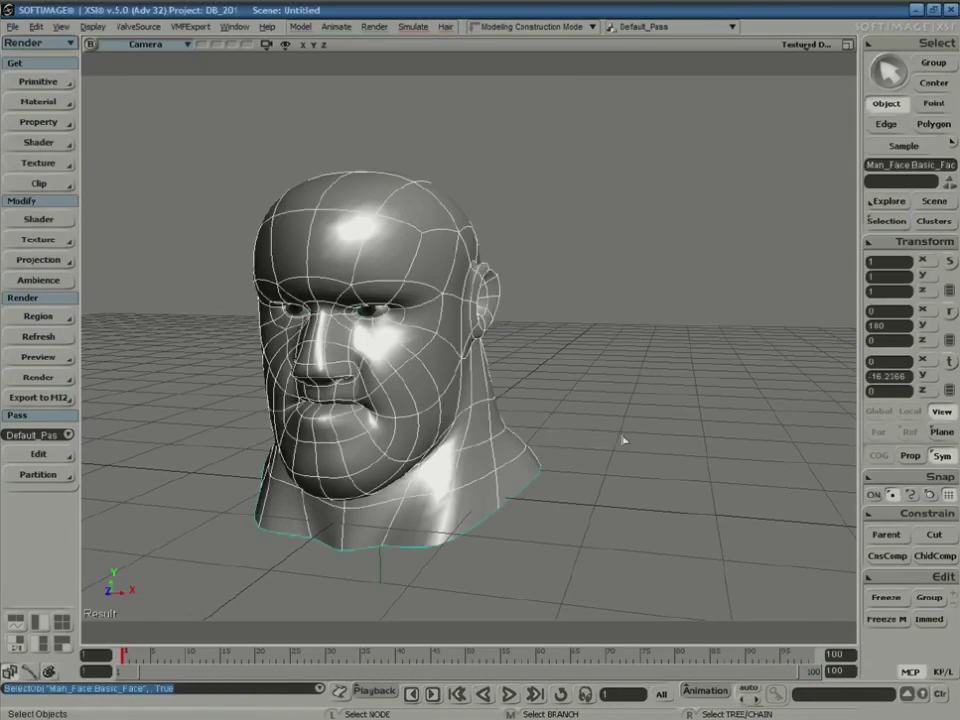
pyautogui.hotkey('alt', '7')
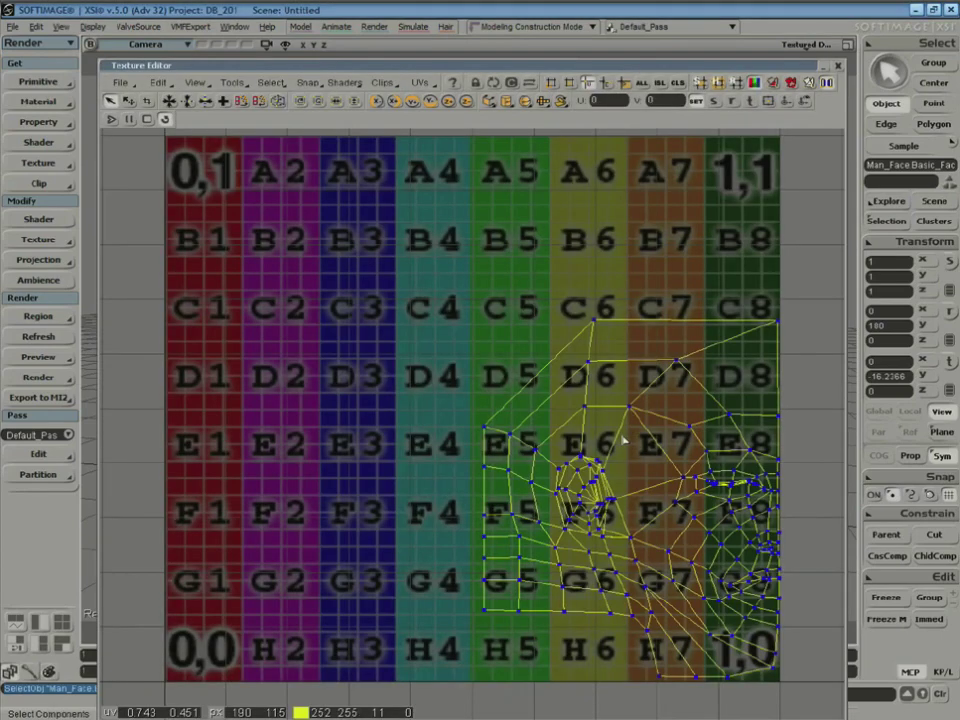